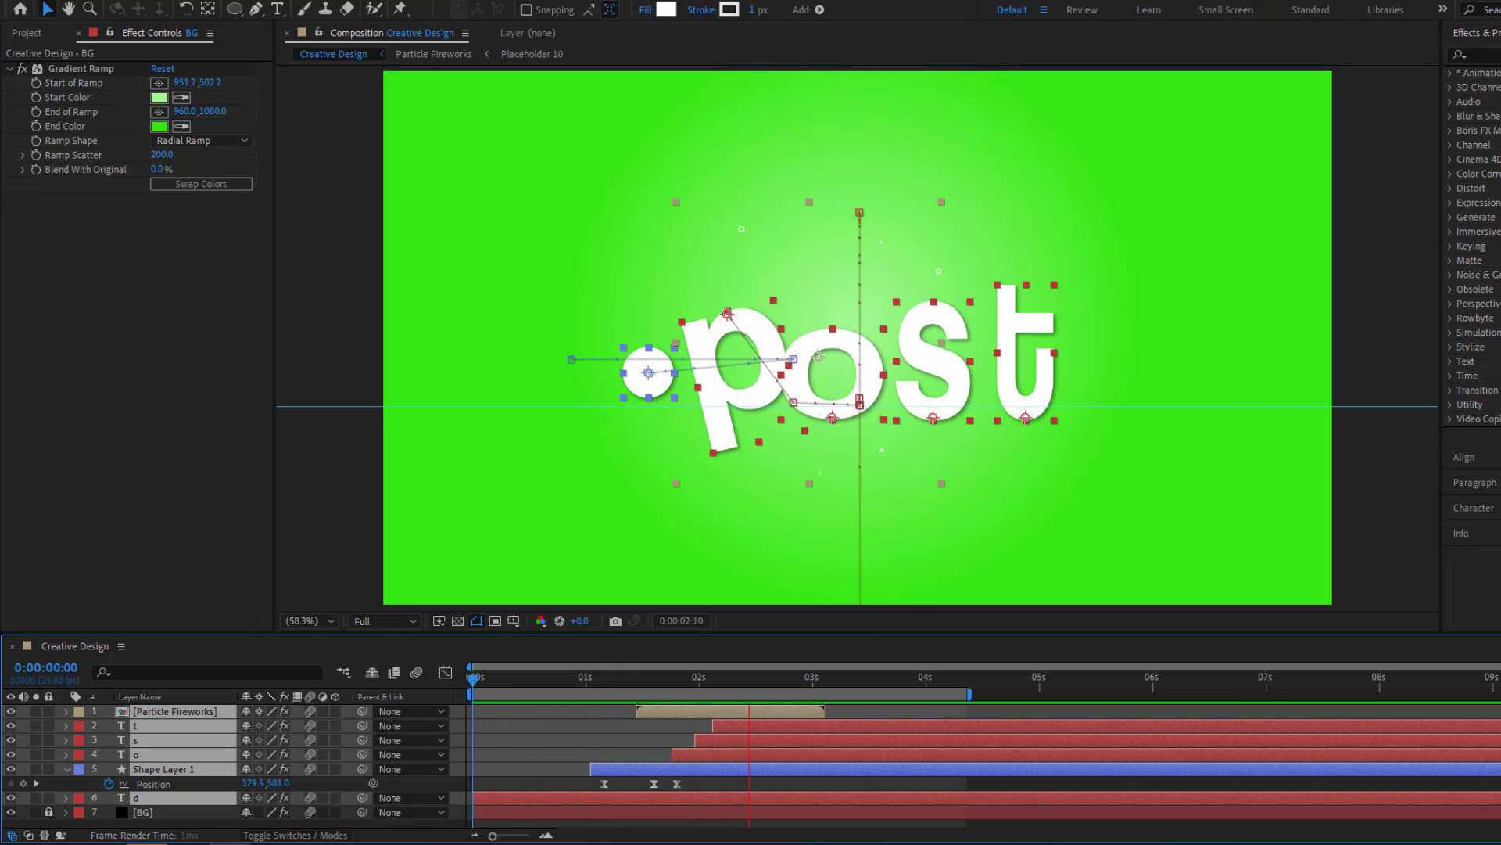
# - Enlarge the composition viewer to fill the workspace after previewing the finished result
pyautogui.press('`')
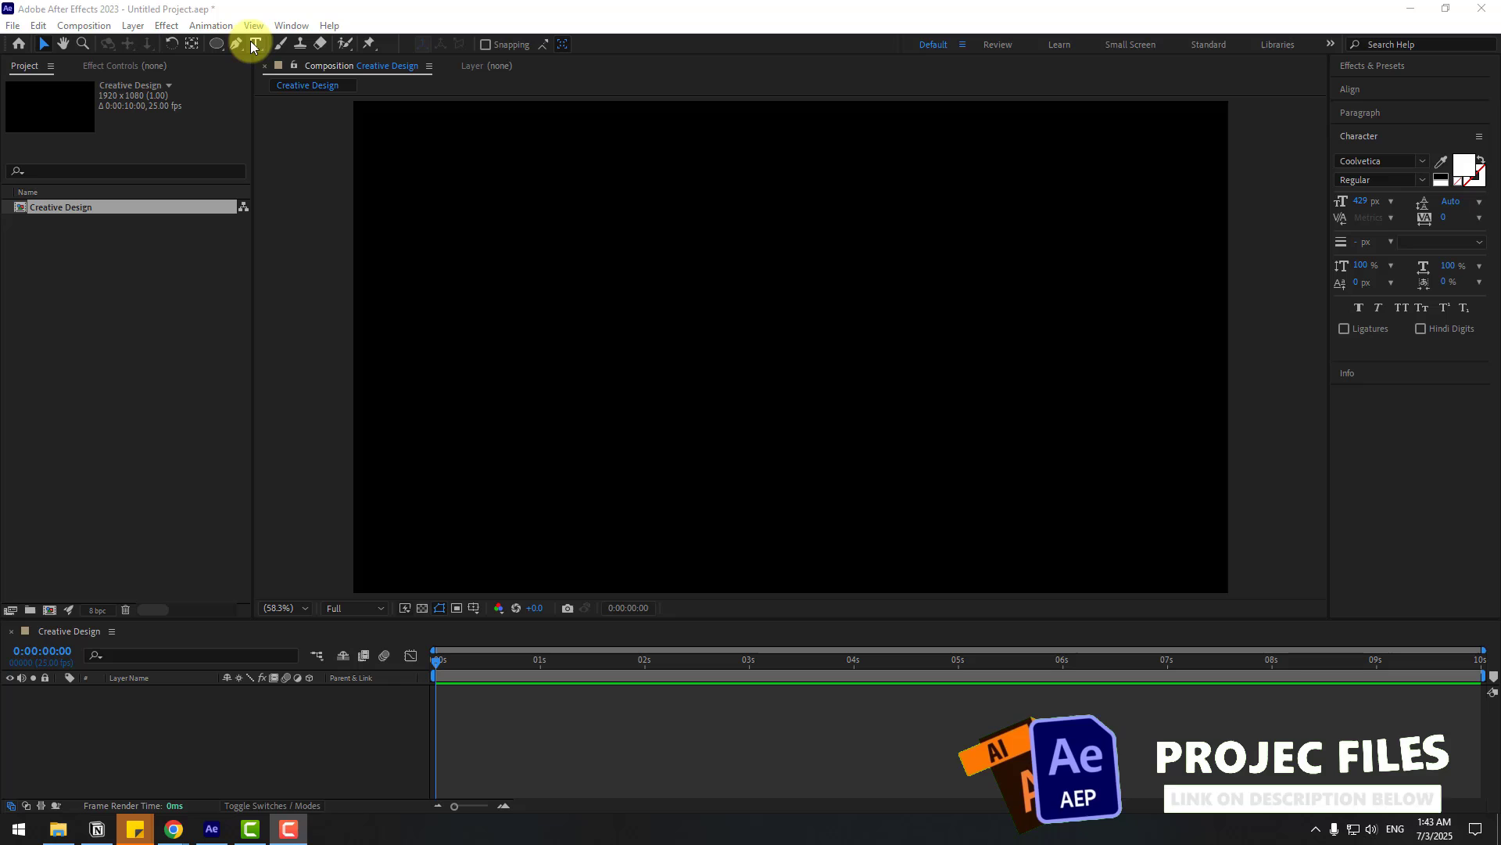
# - Add a white 'd' text layer to the Creative Design composition
pyautogui.click(251, 43)
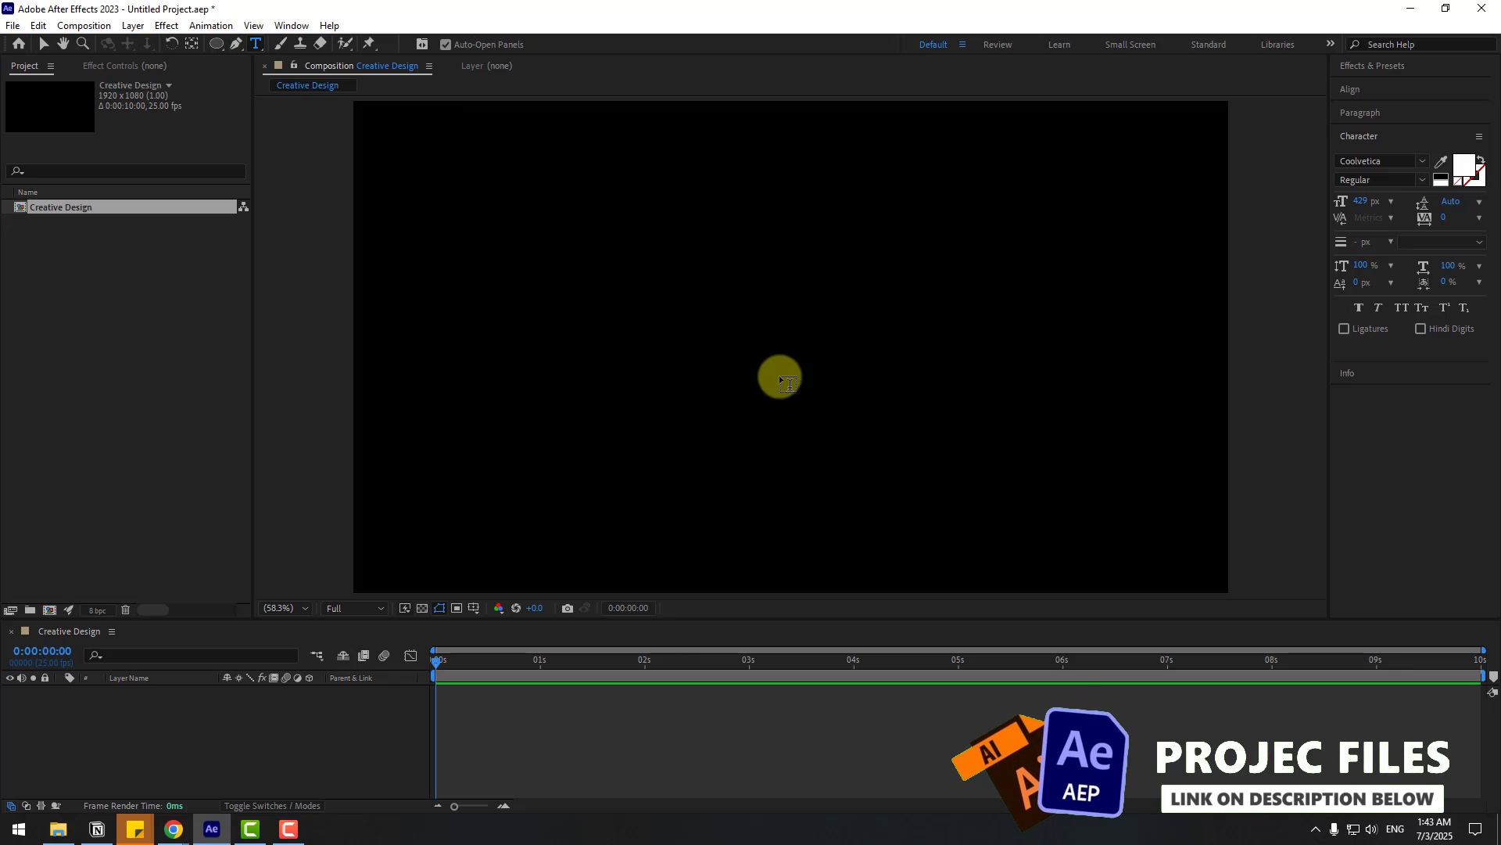
pyautogui.click(706, 323)
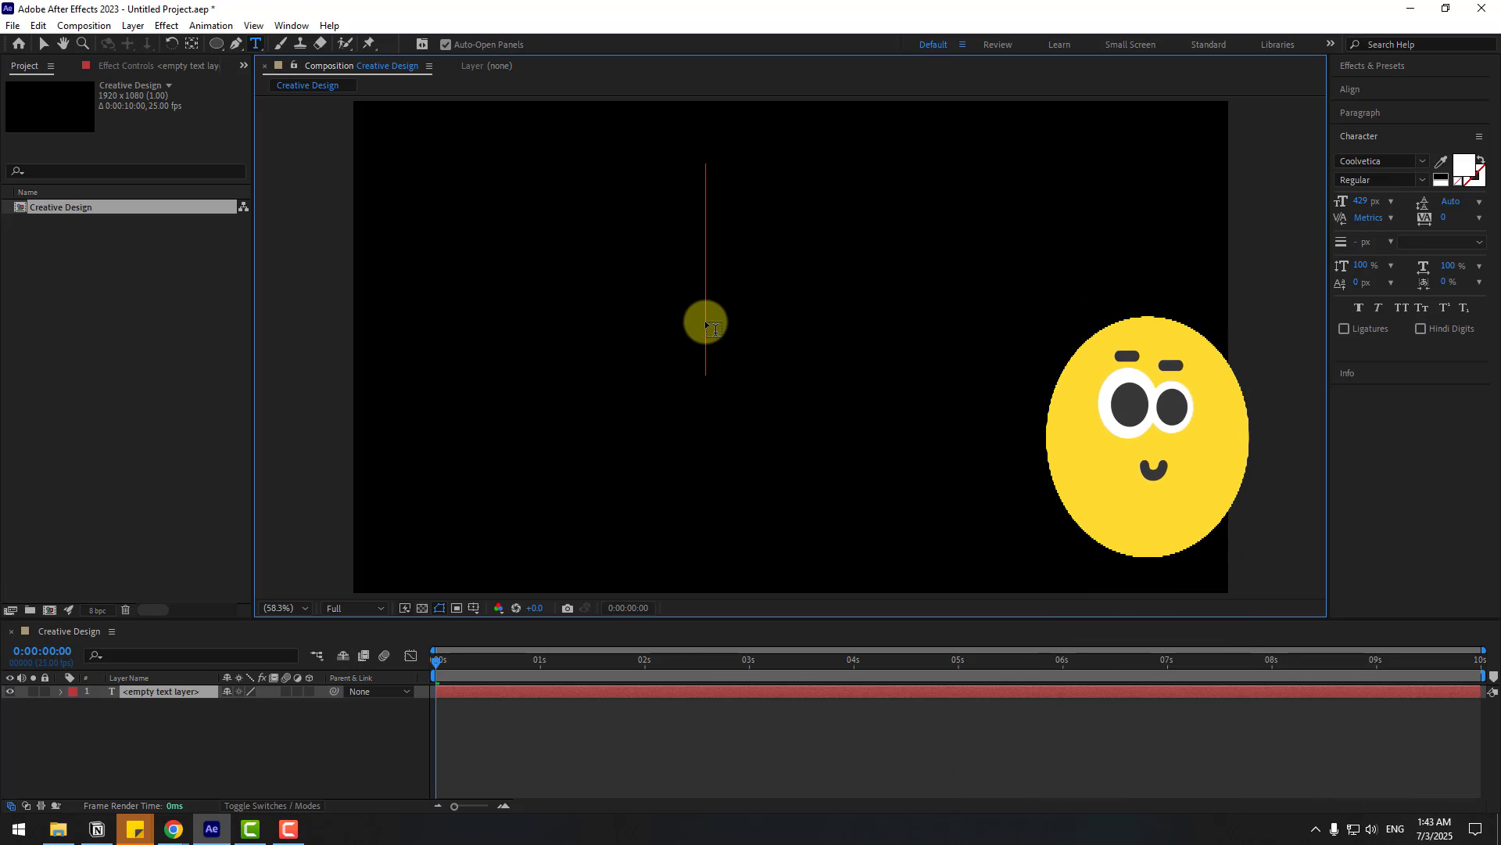
pyautogui.write('d')
pyautogui.click(36, 45)
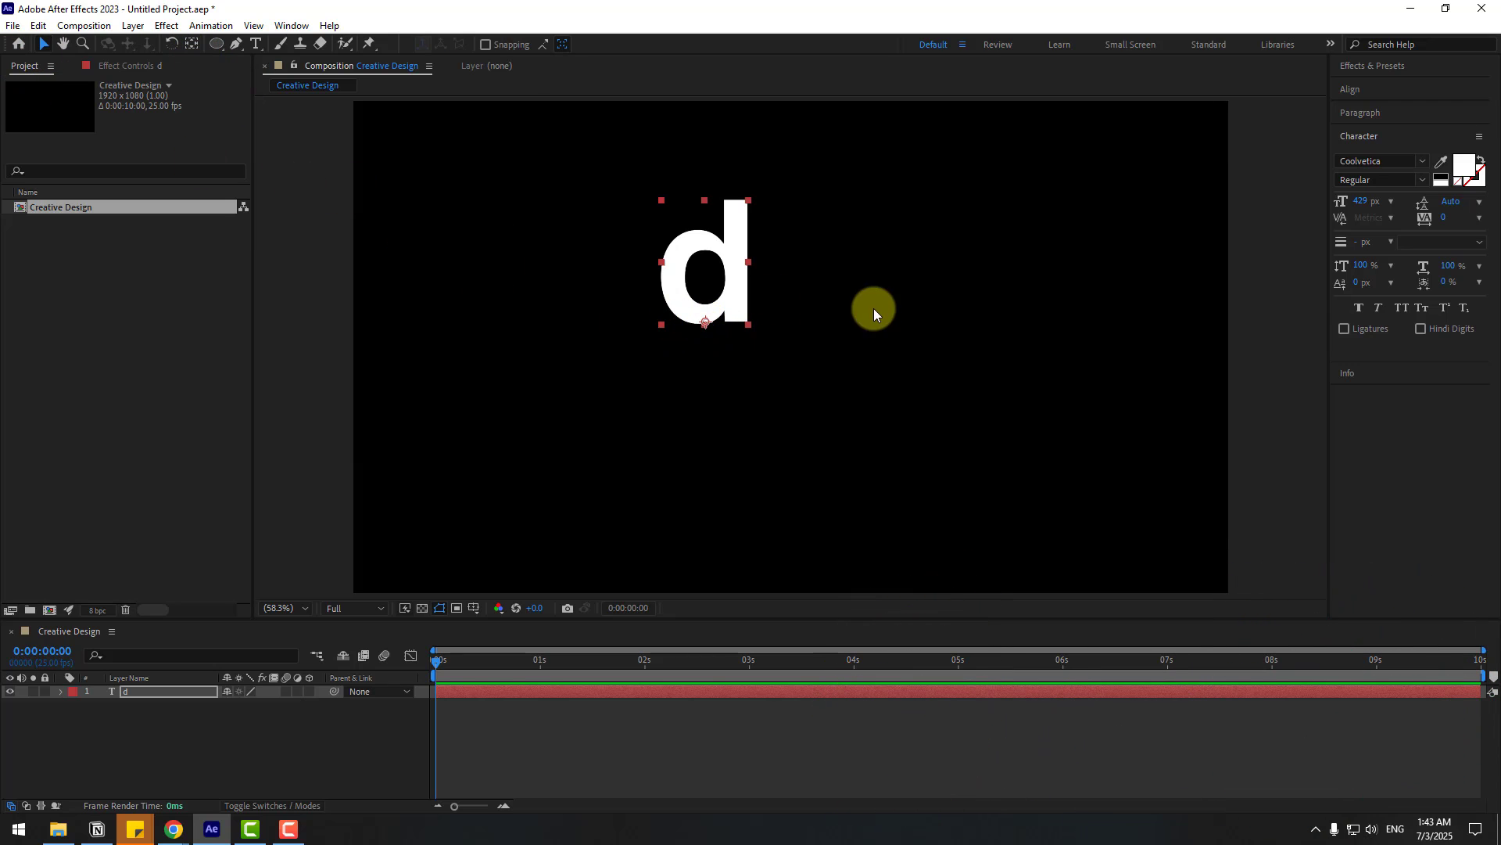
# - Centre the d horizontally and vertically in the frame and show the rulers
pyautogui.click(1358, 92)
pyautogui.click(1374, 129)
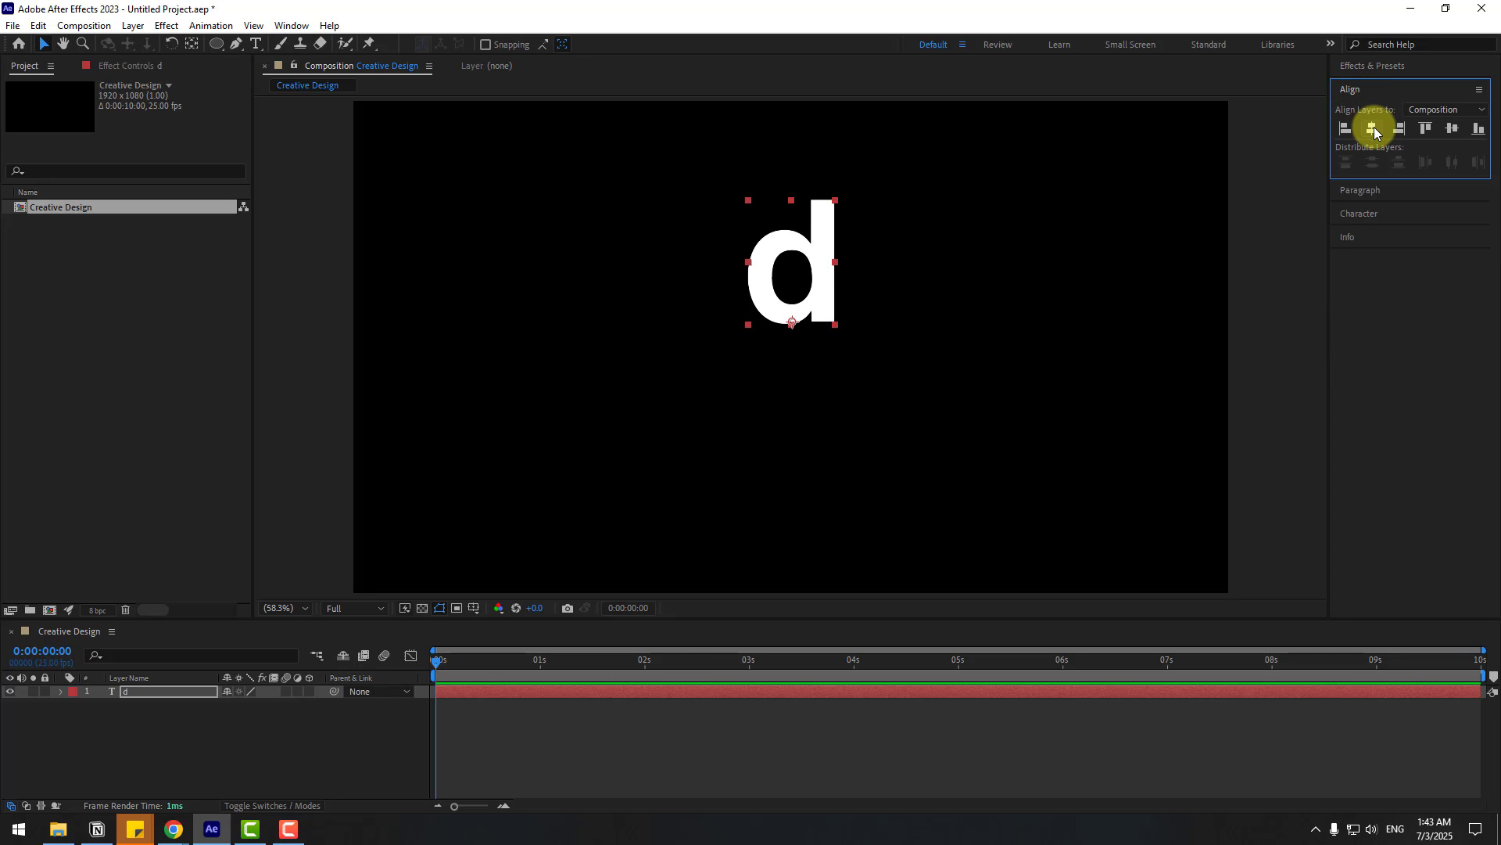
pyautogui.click(1452, 129)
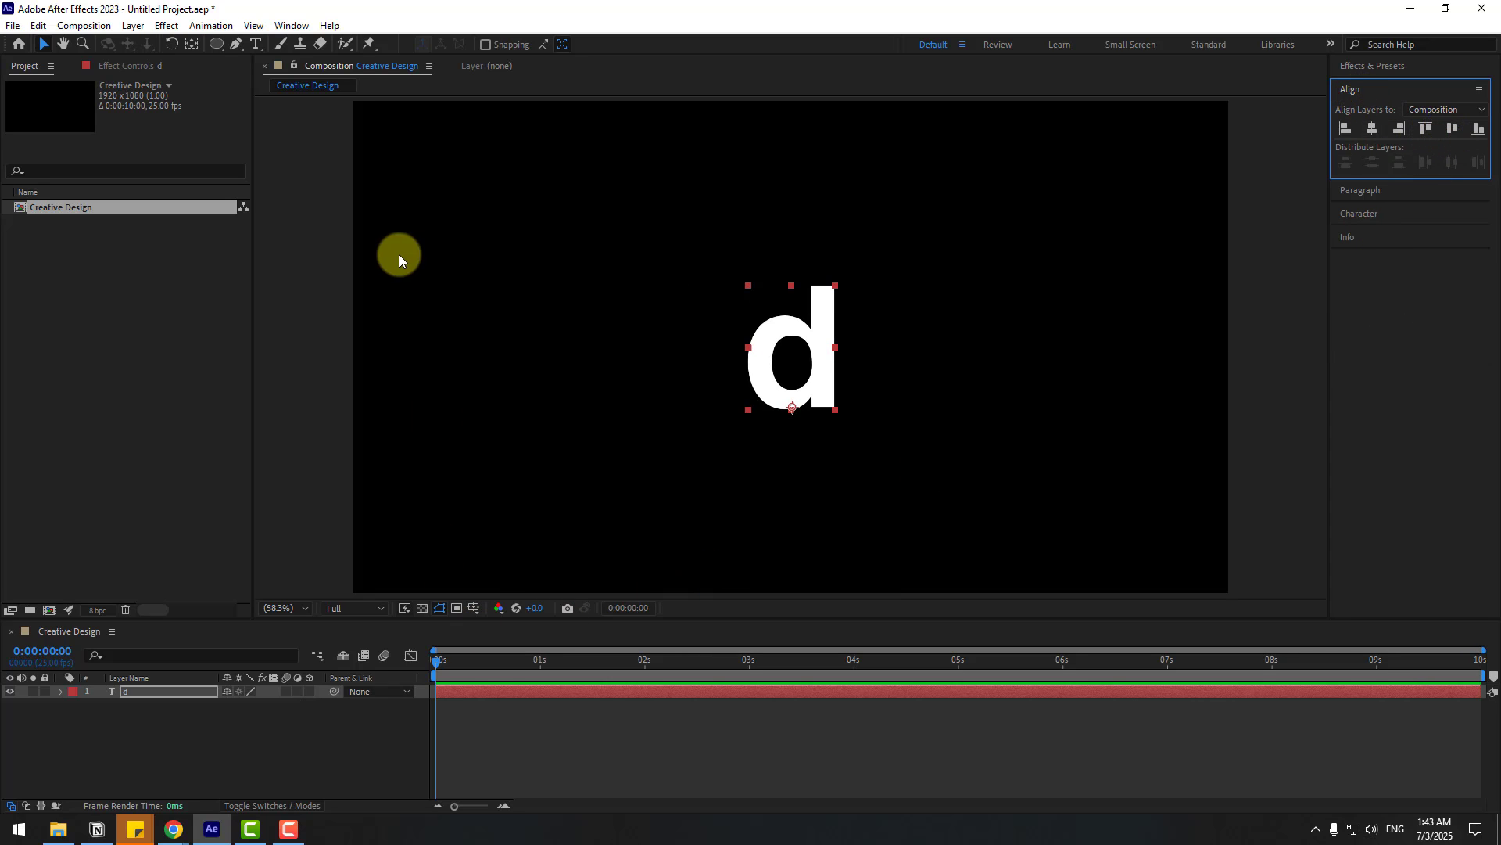
pyautogui.hotkey('ctrl', 'r')
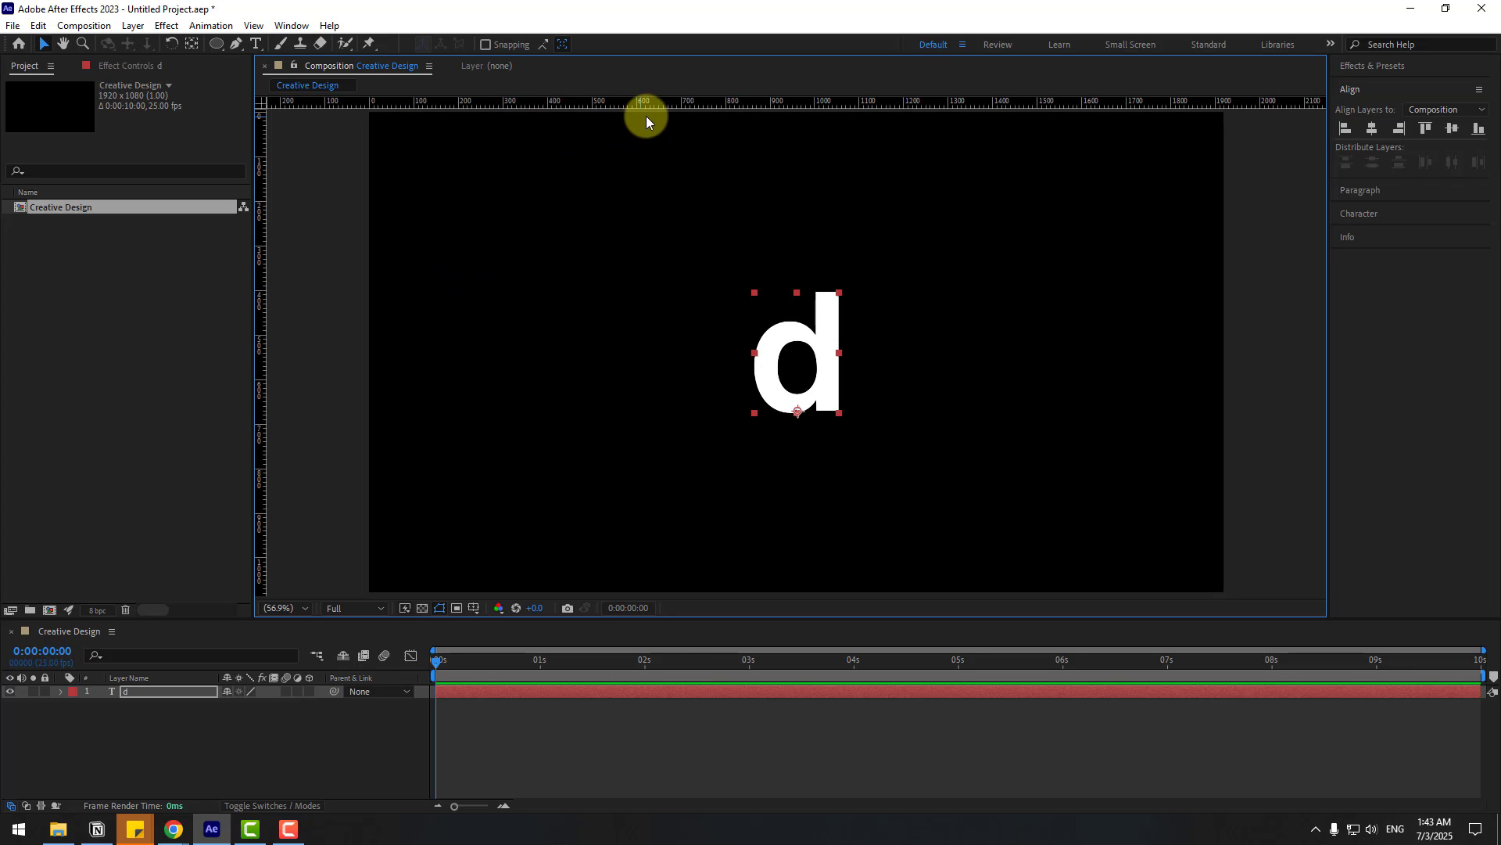
# - Place a horizontal guide at the bottom of the d and select the d layer
pyautogui.moveTo(652, 104); pyautogui.dragTo(598, 413)
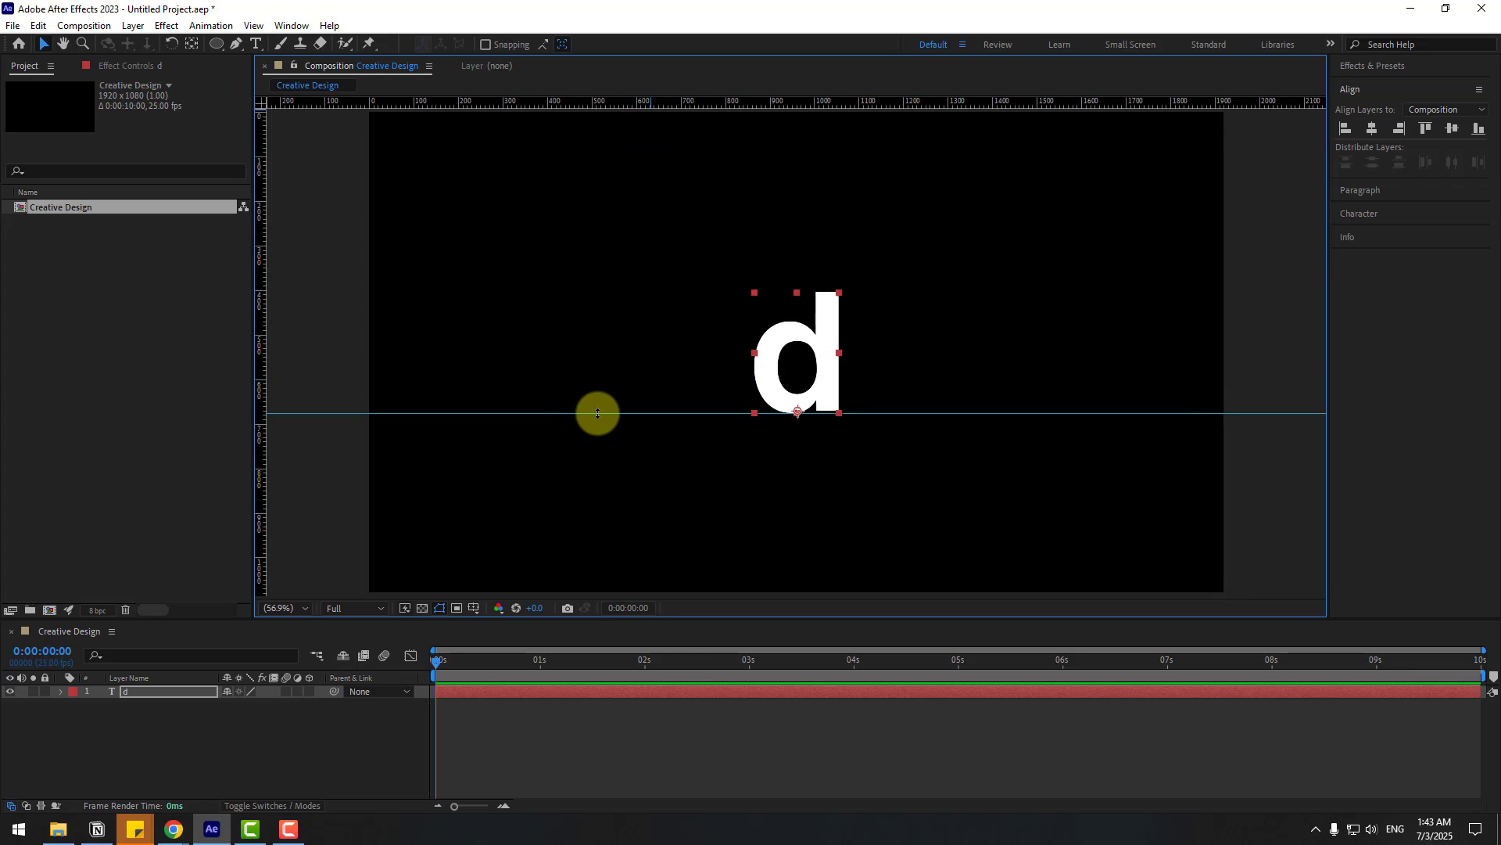
pyautogui.click(149, 716)
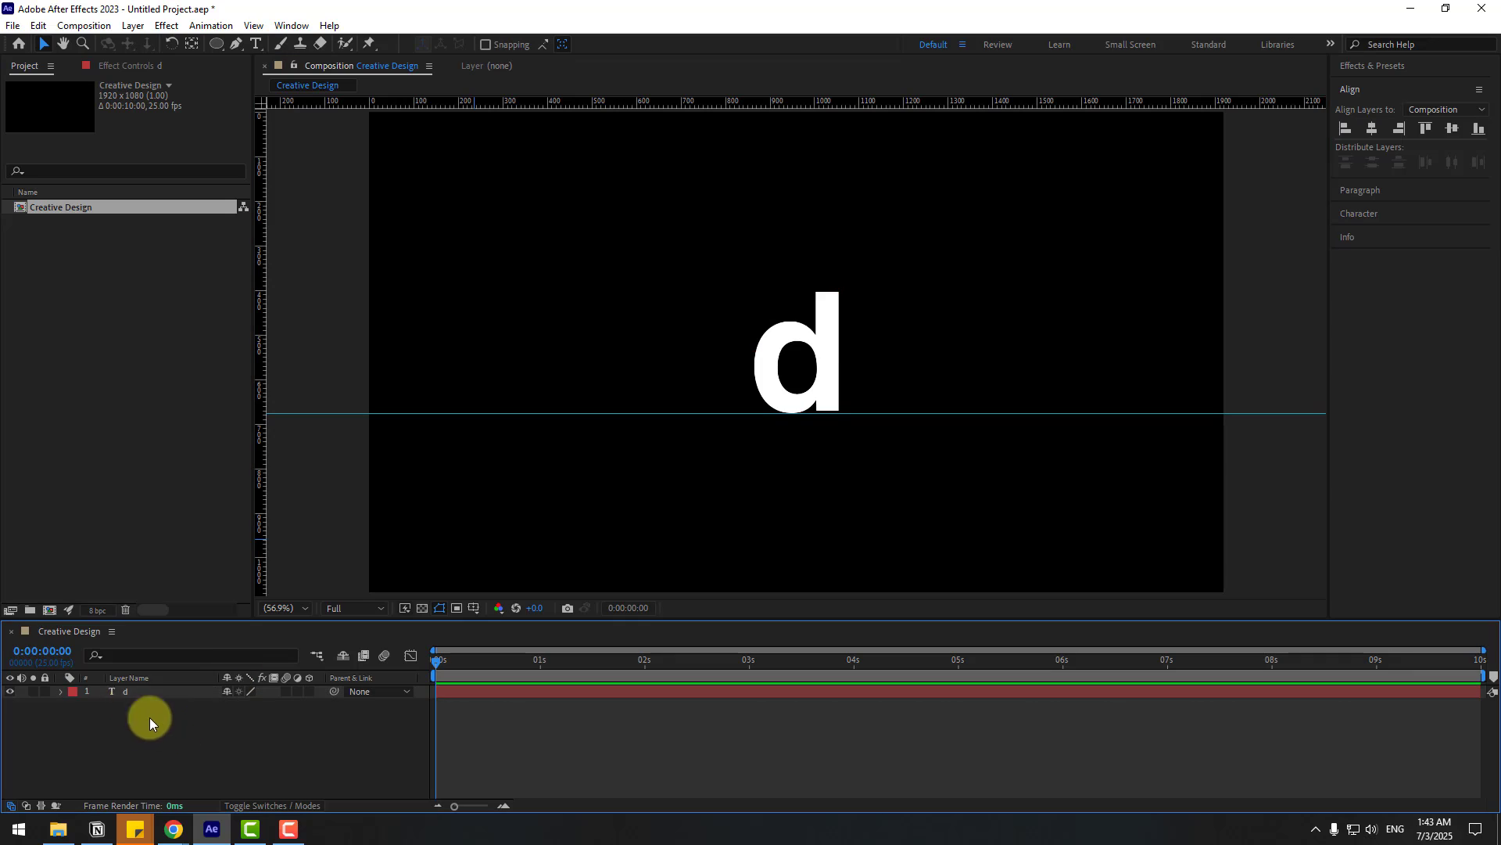
pyautogui.click(126, 691)
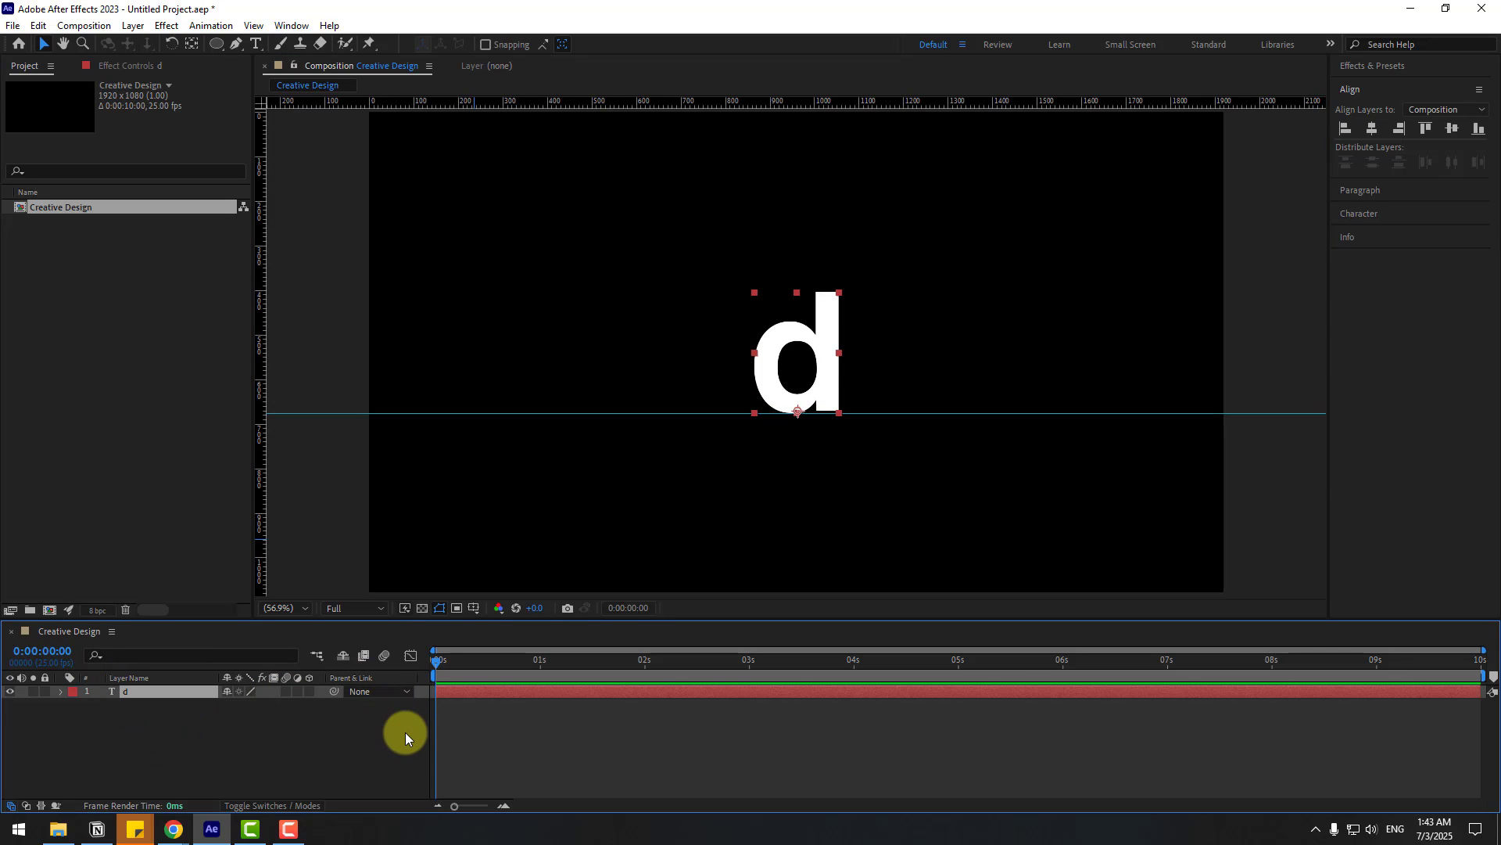
# - Keyframe the d's Position from below the frame at 0 to the top at frame 10
pyautogui.press('p')
pyautogui.moveTo(258, 705); pyautogui.dragTo(305, 701)
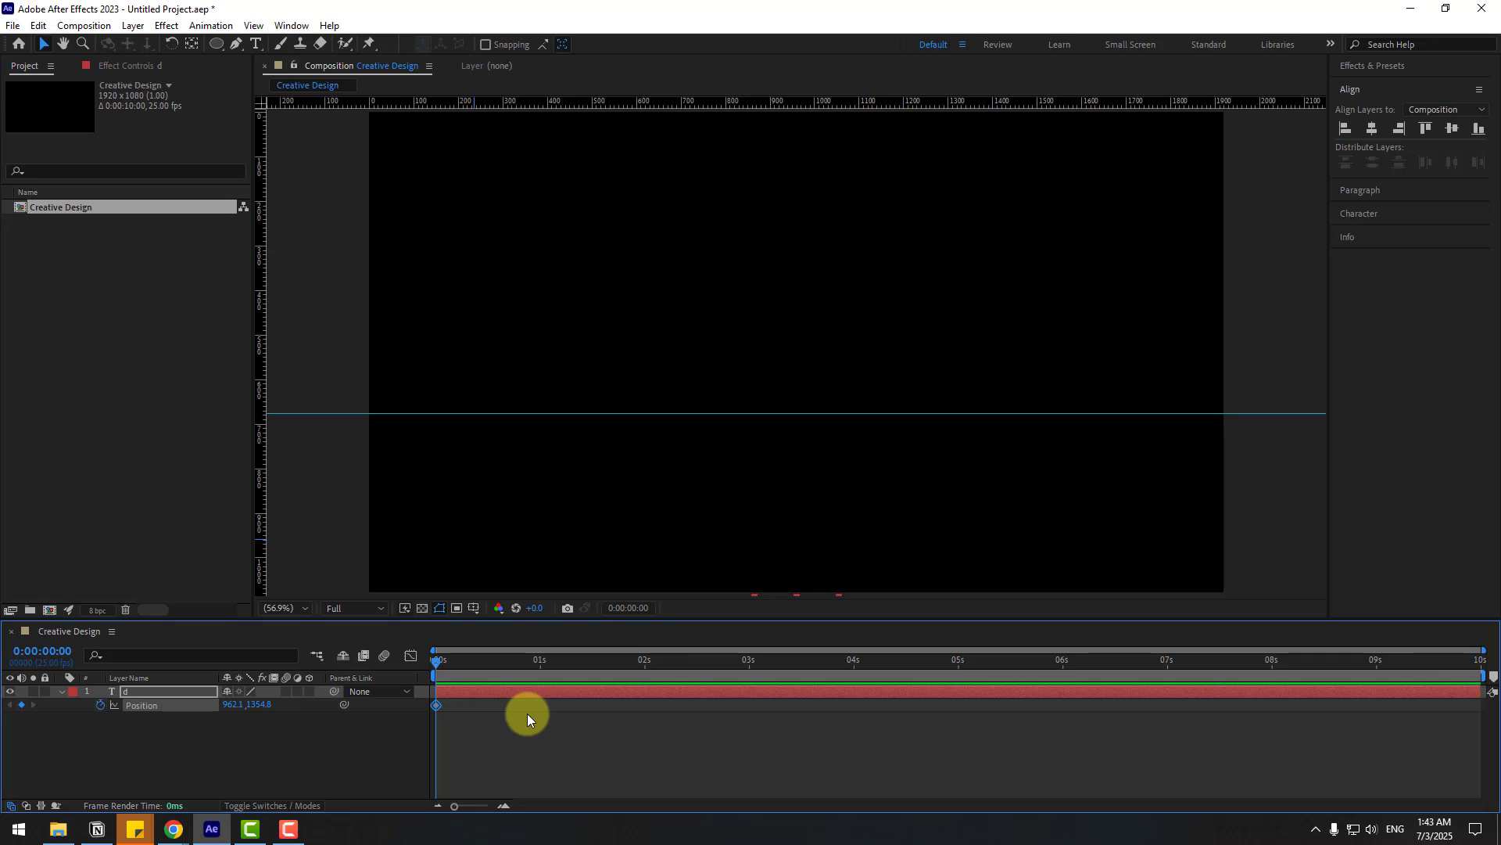
pyautogui.hotkey('shift', 'pagedown')
pyautogui.moveTo(254, 709); pyautogui.dragTo(3, 778)
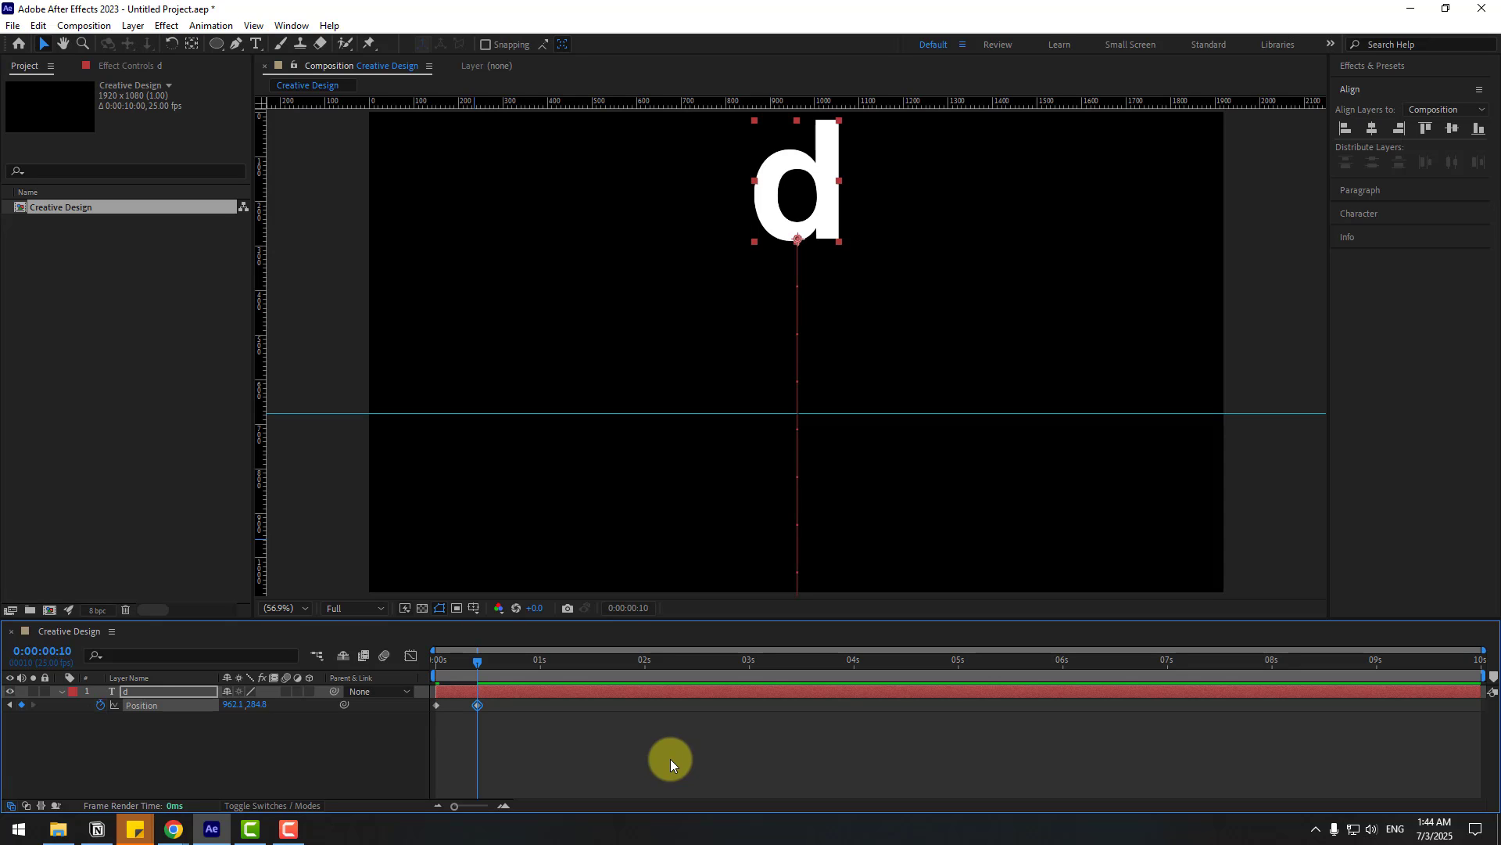
# - At frame 20, drop the d back onto the guide and Easy Ease the Position keyframes
pyautogui.click(614, 611)
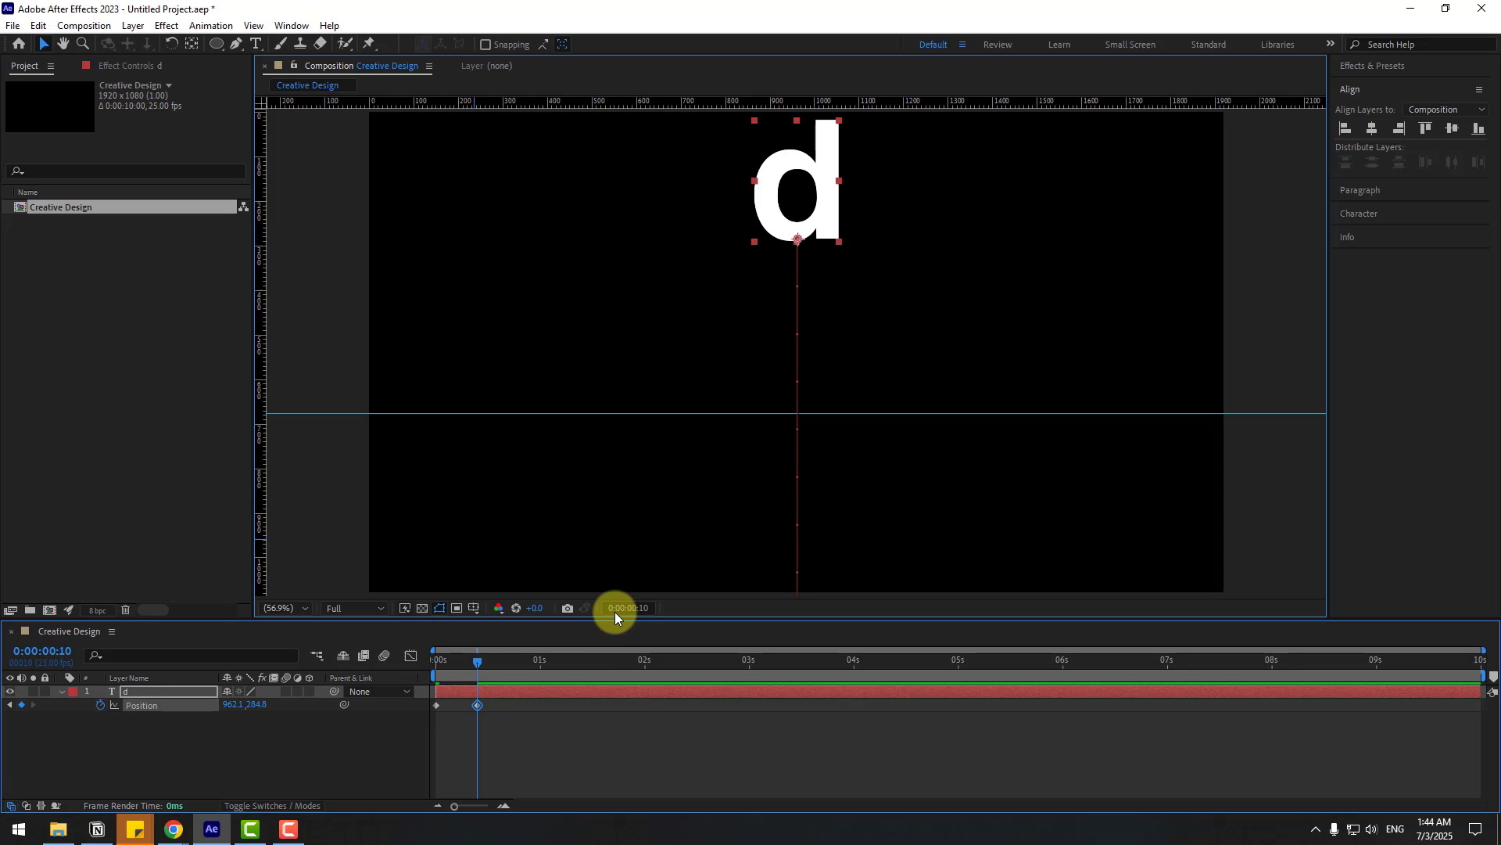
pyautogui.write('+10')
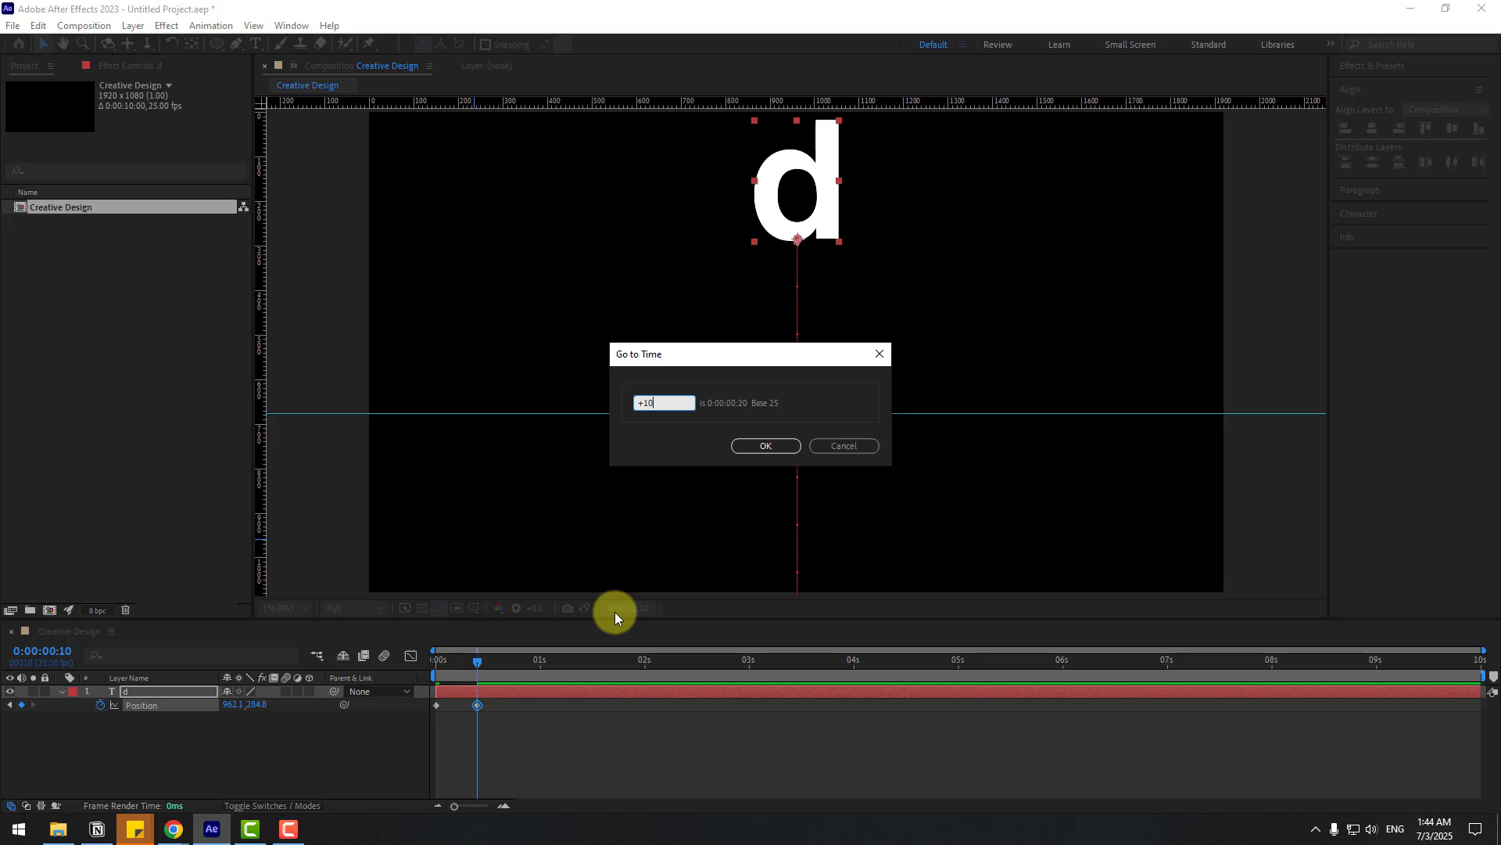
pyautogui.click(766, 445)
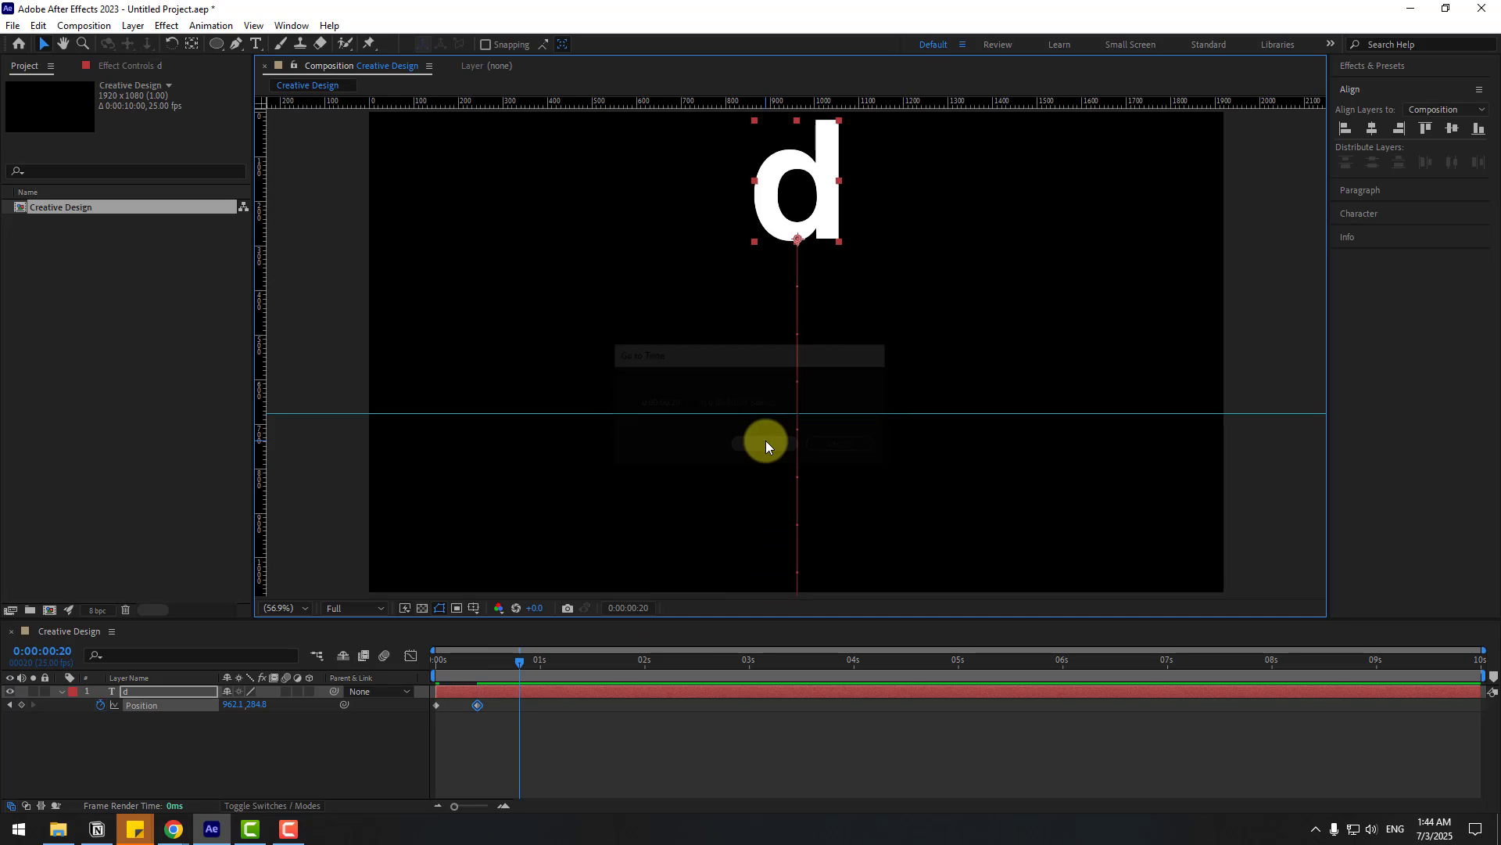
pyautogui.moveTo(259, 712); pyautogui.dragTo(582, 690)
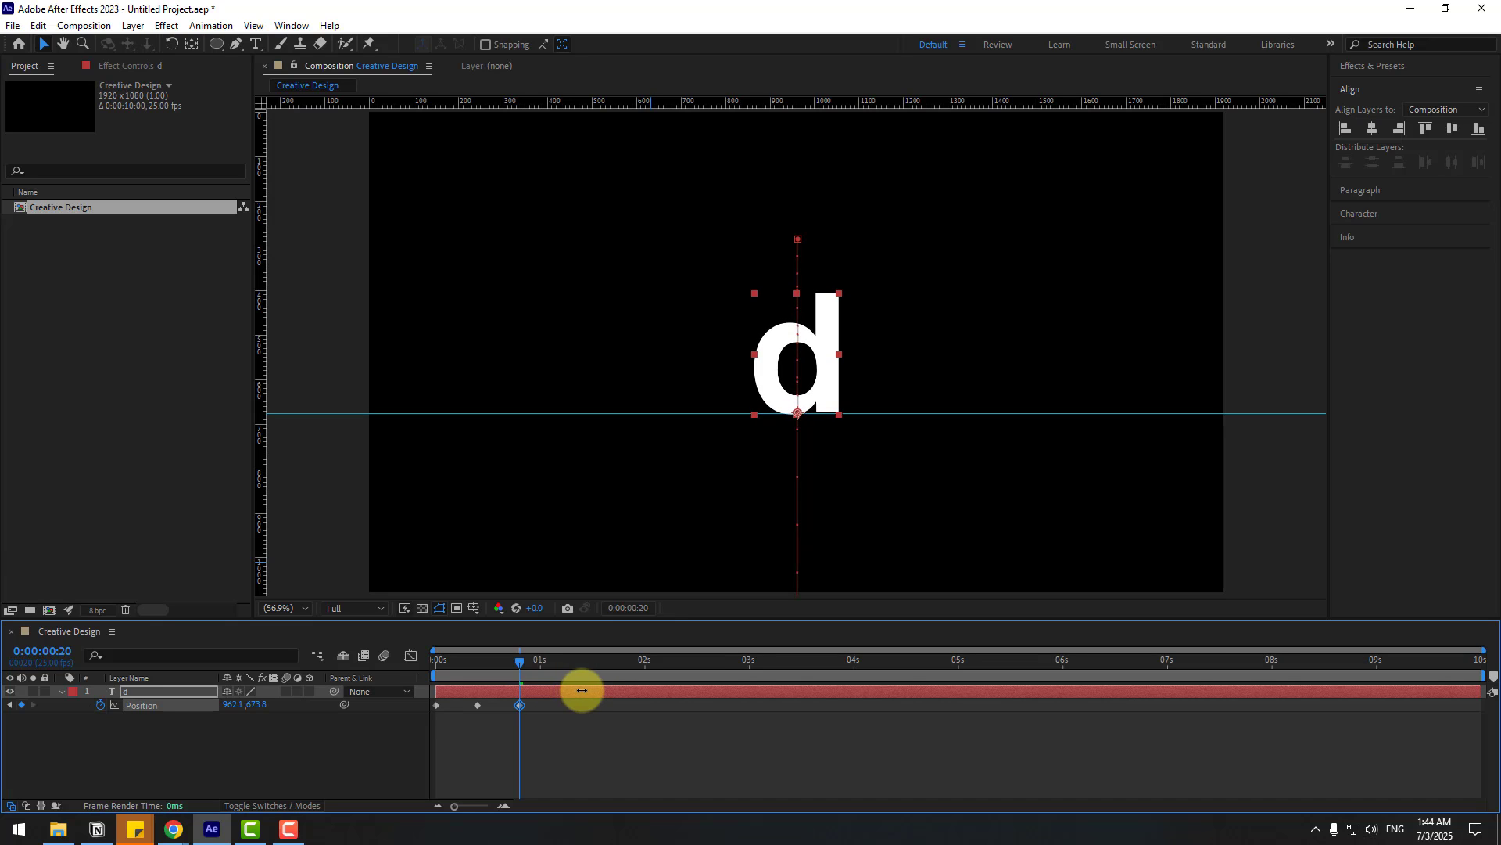
pyautogui.rightClick(436, 703)
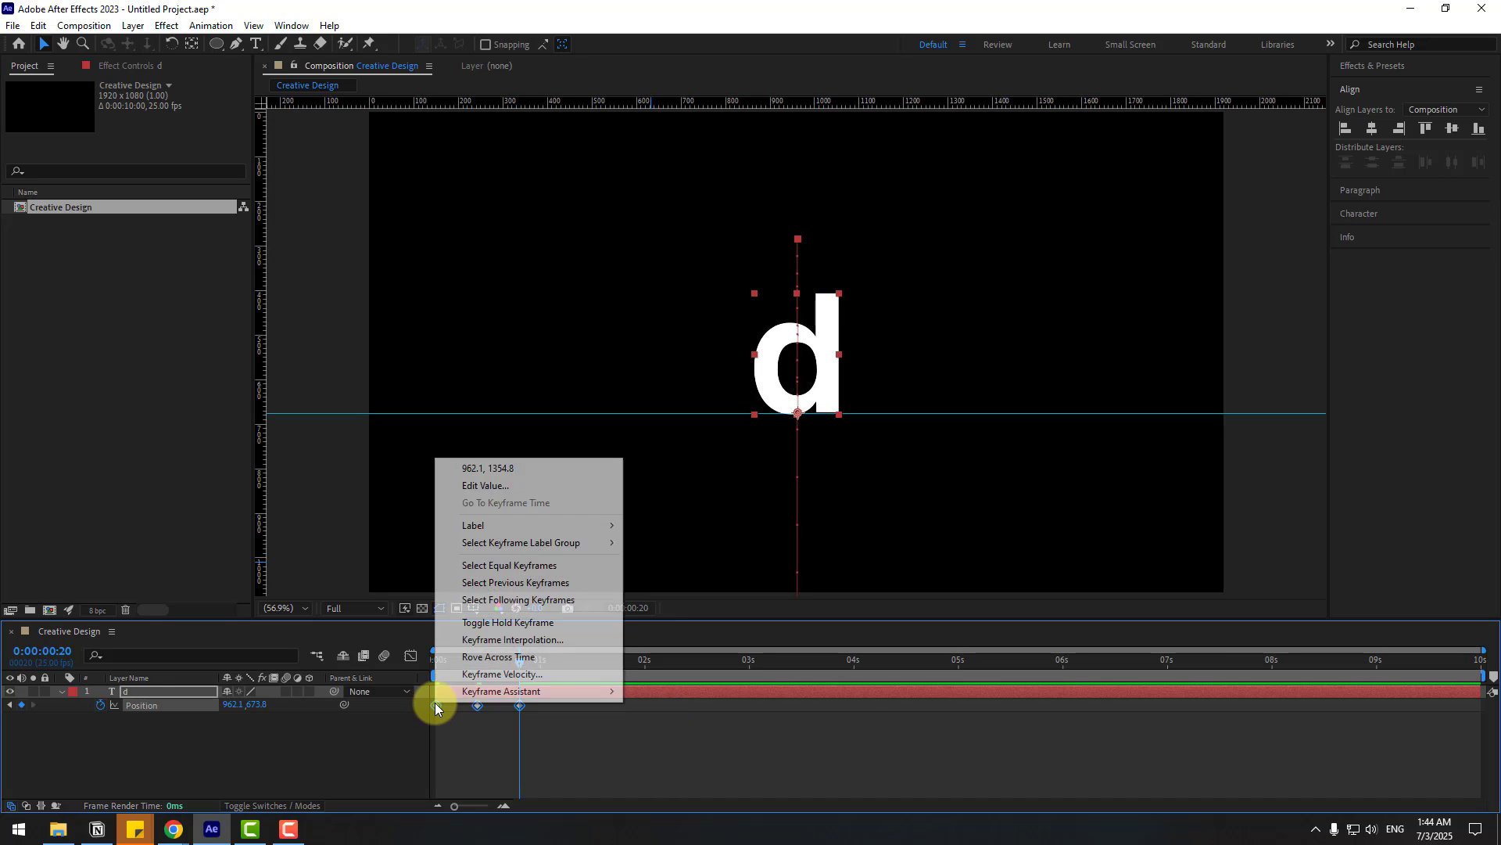
pyautogui.moveTo(443, 693)
pyautogui.click(688, 581)
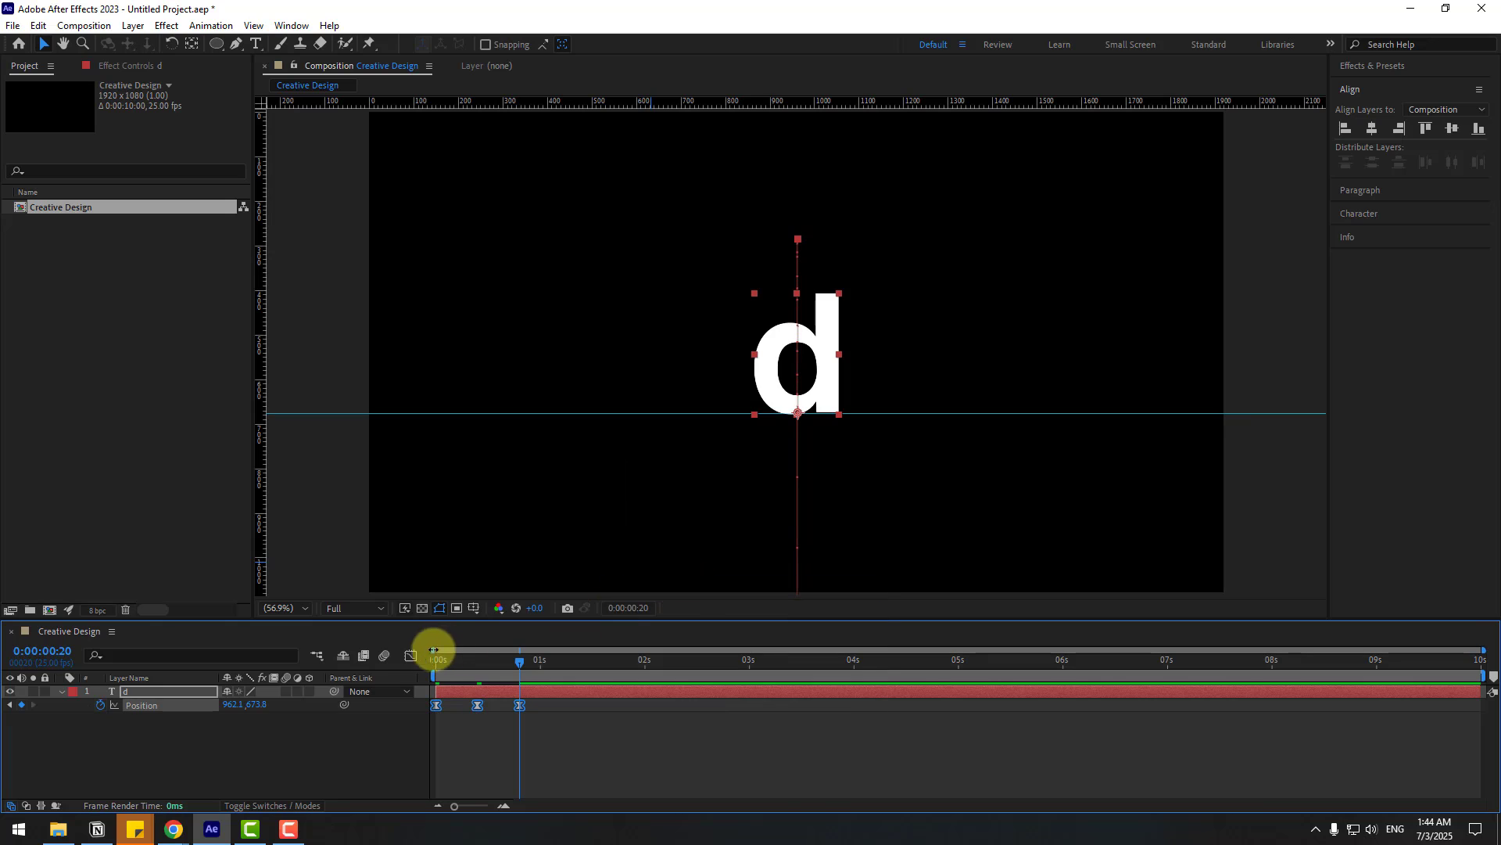
# - Stretch the top keyframe's ease influence in the speed graph and preview the jump
pyautogui.click(411, 657)
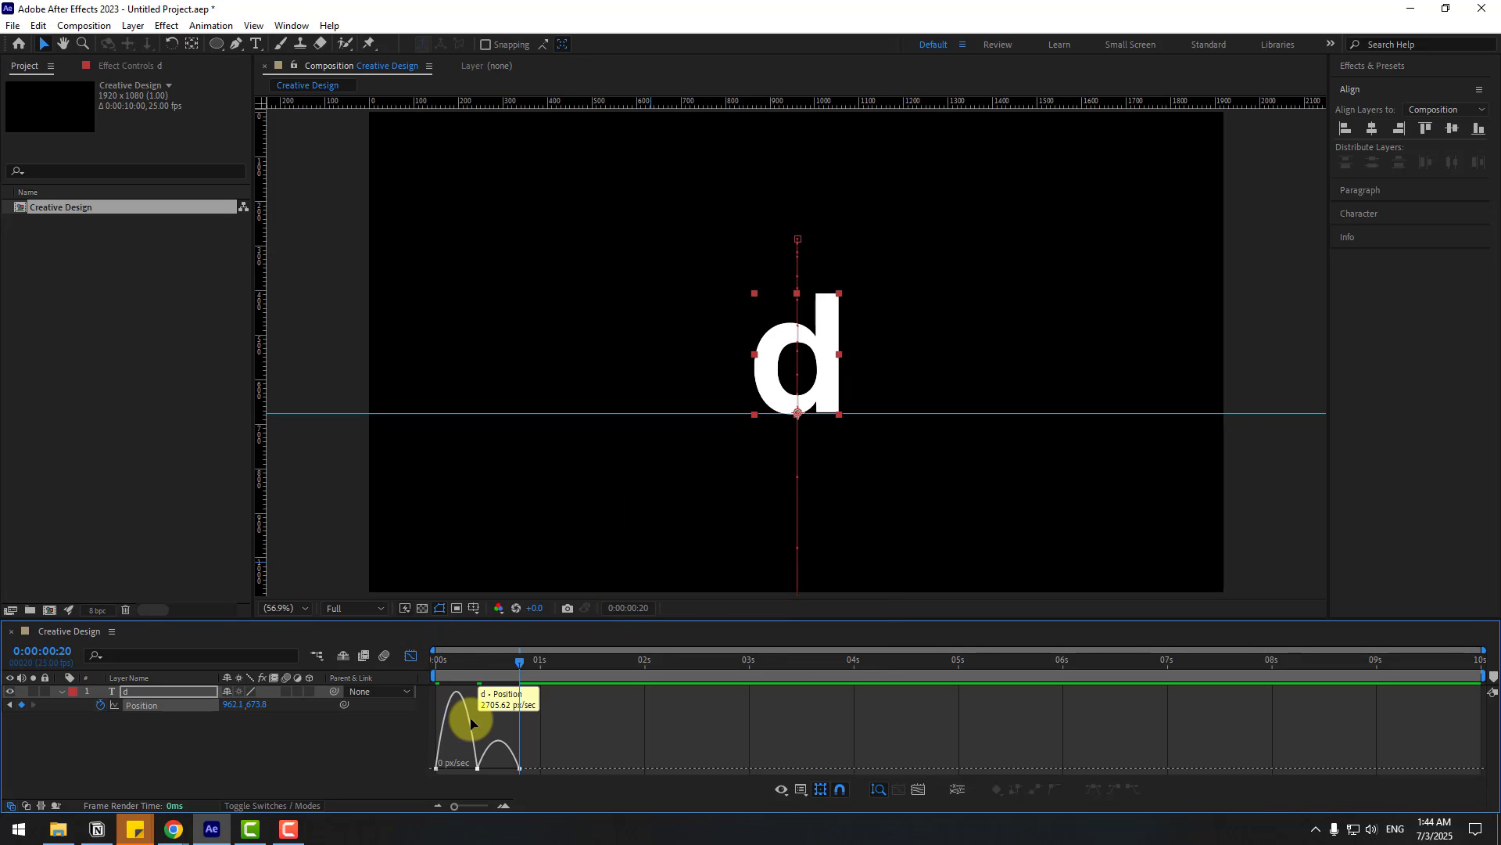
pyautogui.click(466, 659)
pyautogui.scroll(4, 536, 764)
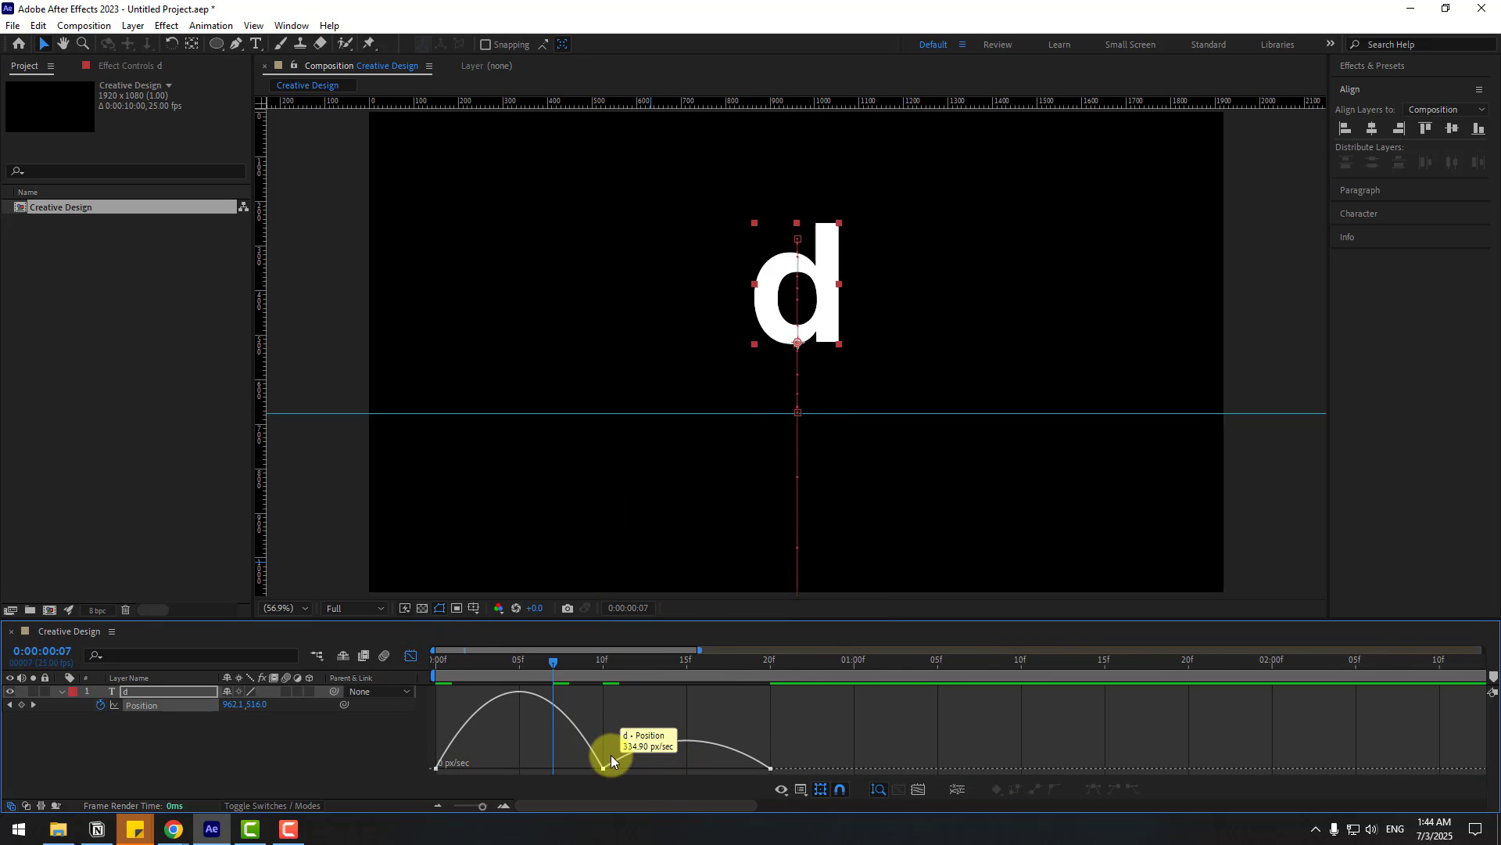
pyautogui.moveTo(612, 754); pyautogui.dragTo(529, 774)
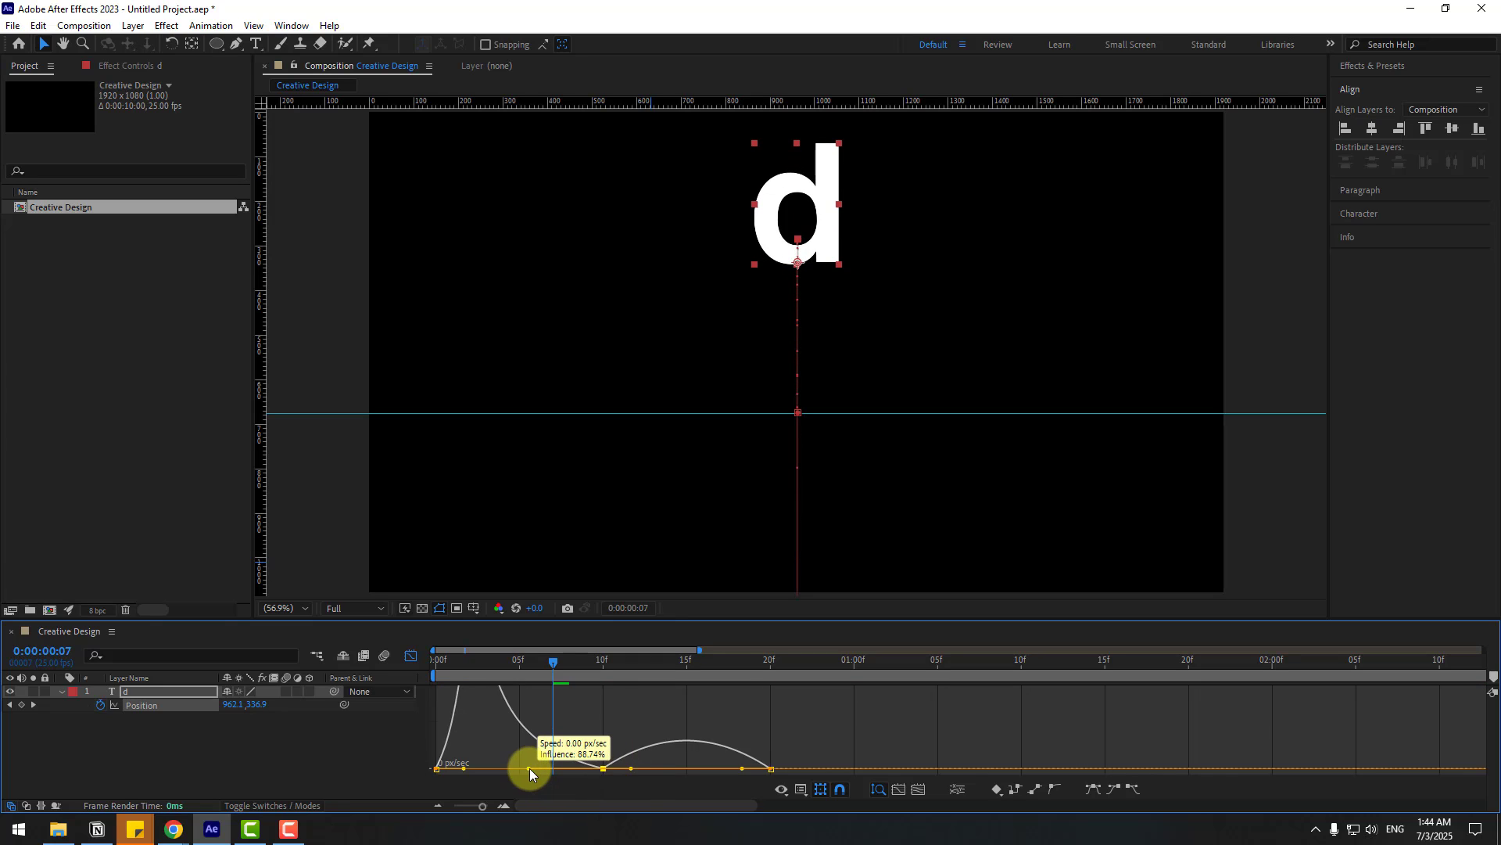
pyautogui.moveTo(631, 768); pyautogui.dragTo(716, 768)
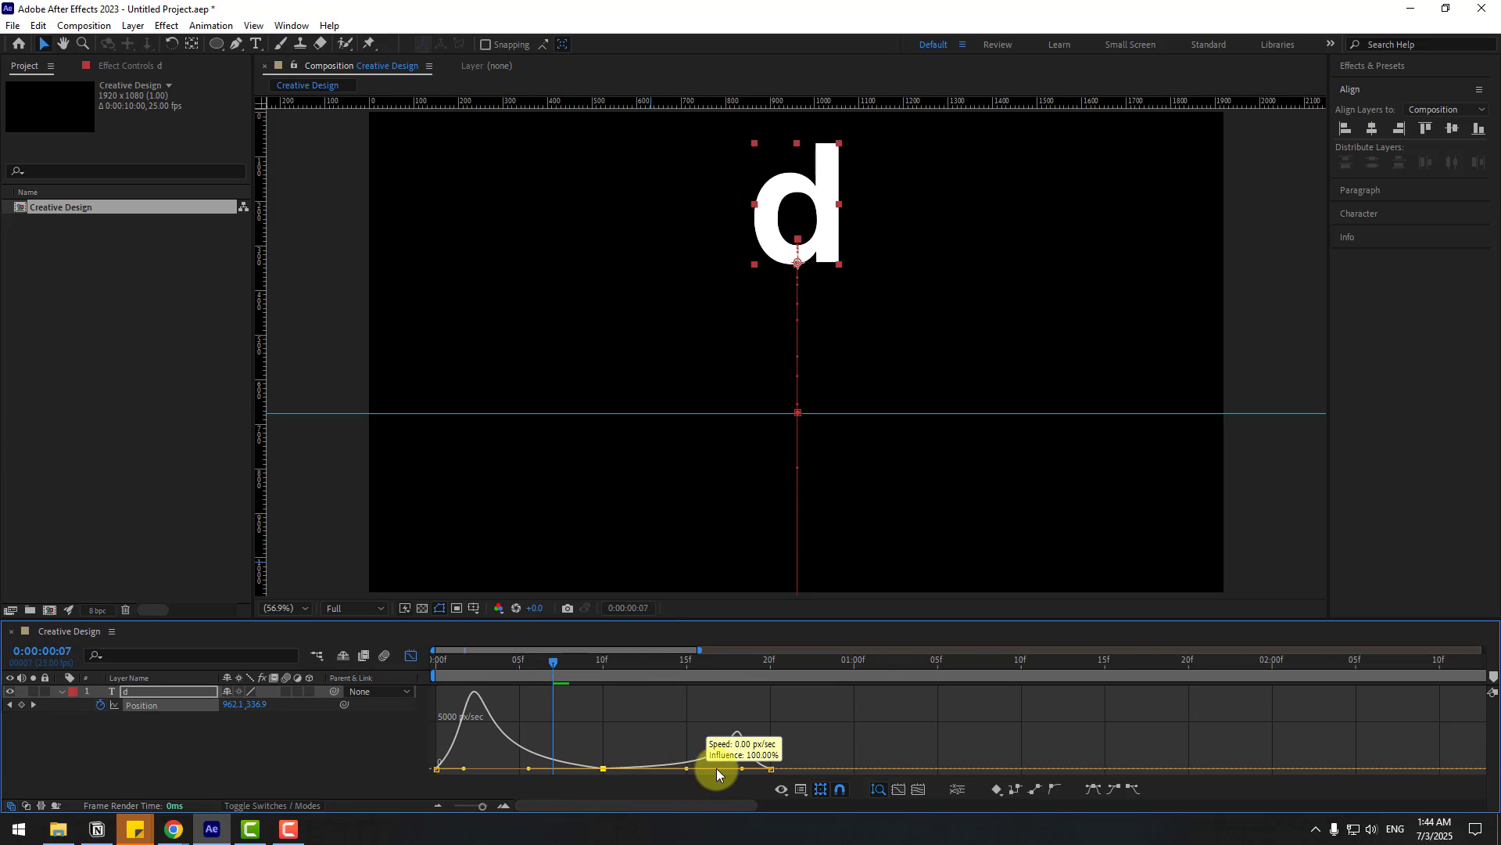
pyautogui.scroll(-5, 739, 759)
pyautogui.press('space')
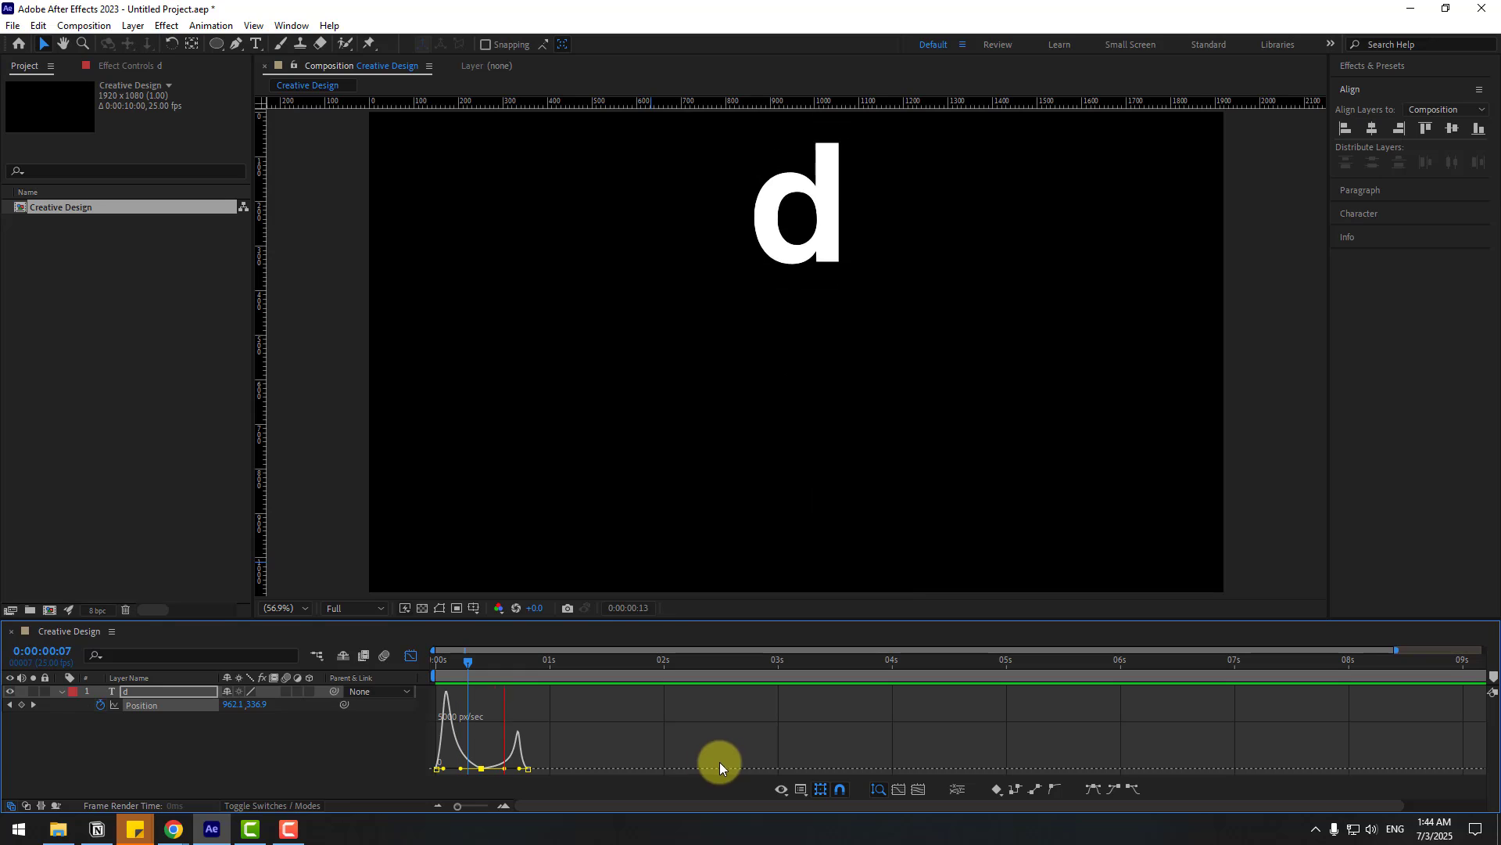
pyautogui.press('space')
pyautogui.click(411, 655)
pyautogui.moveTo(513, 661); pyautogui.dragTo(529, 666)
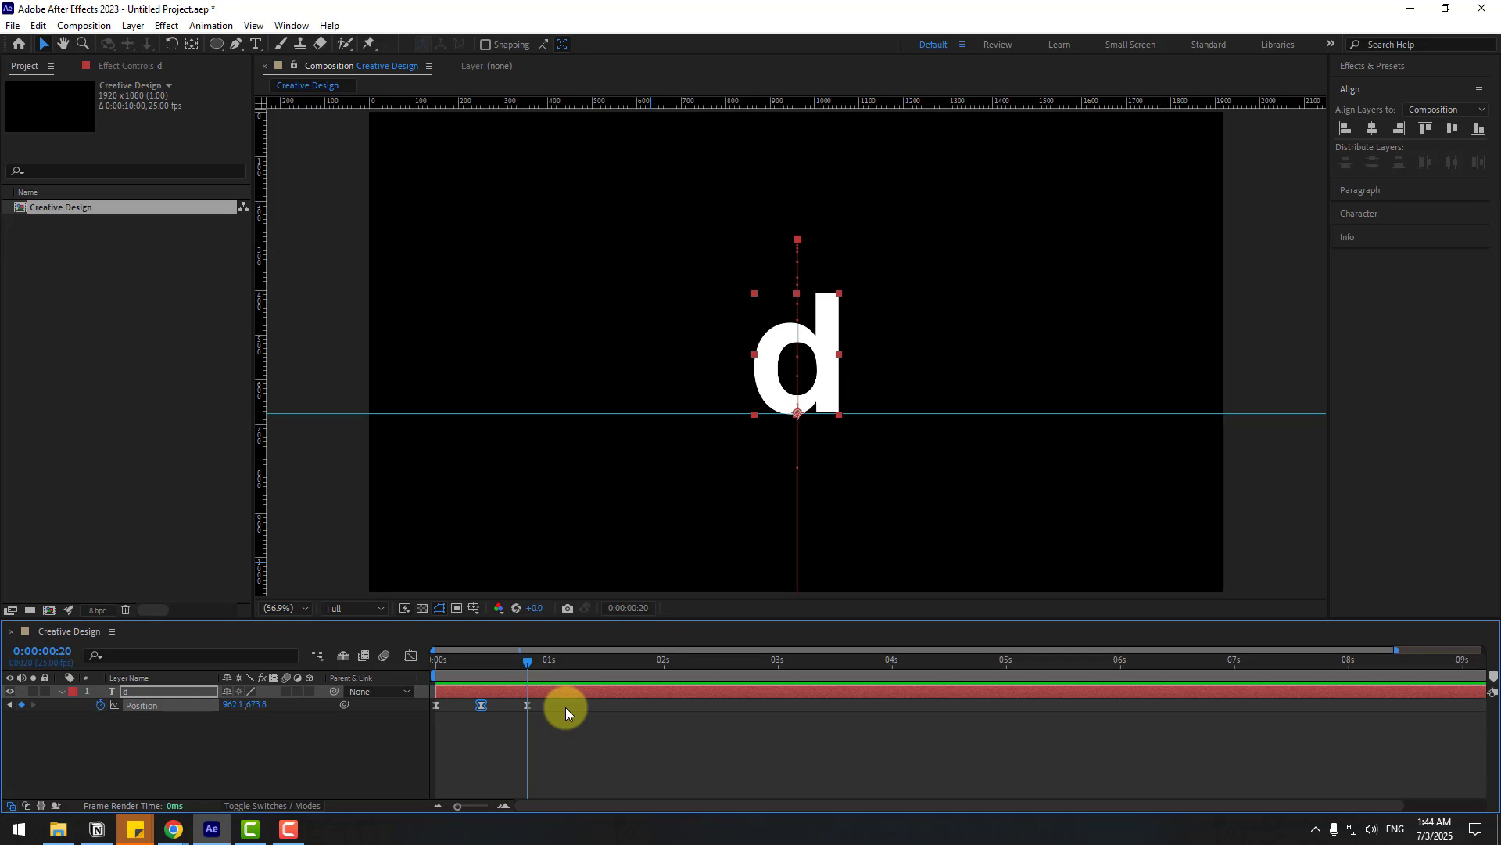
# - Nudge the d up a few pixels at frame 23, resettle it on the guide at 1:01, and preview
pyautogui.press('pagedown')
pyautogui.press('pagedown')
pyautogui.press('pagedown')
pyautogui.press('/')
pyautogui.press('Up')
pyautogui.press('Up')
pyautogui.press('Up')
pyautogui.press('Up')
pyautogui.press('Up')
pyautogui.press('Up')
pyautogui.press('Up')
pyautogui.press('Up')
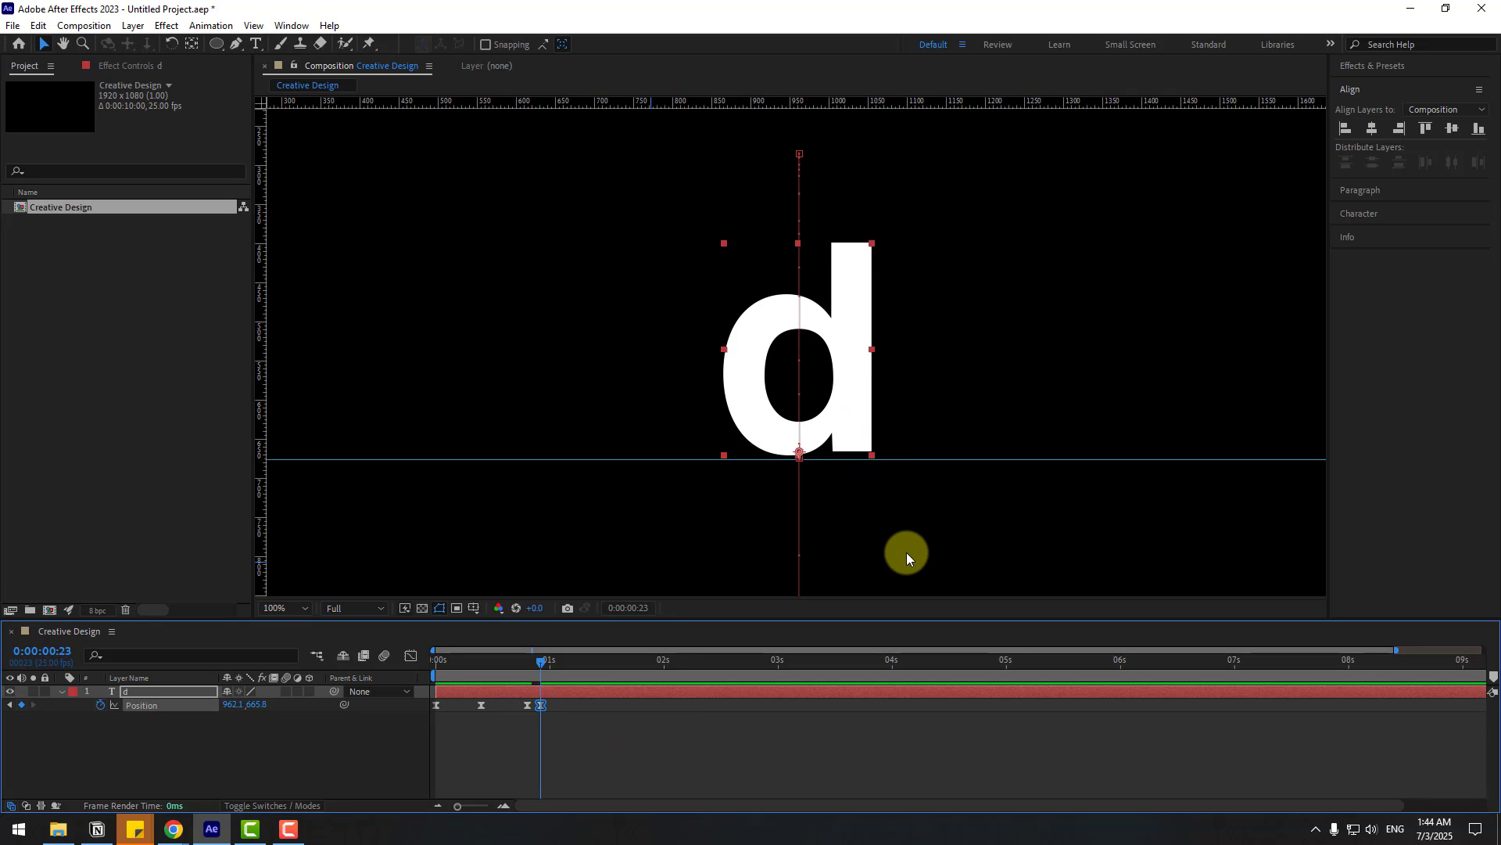
pyautogui.press('Up')
pyautogui.press('Up')
pyautogui.press('Up')
pyautogui.press('Up')
pyautogui.press('Up')
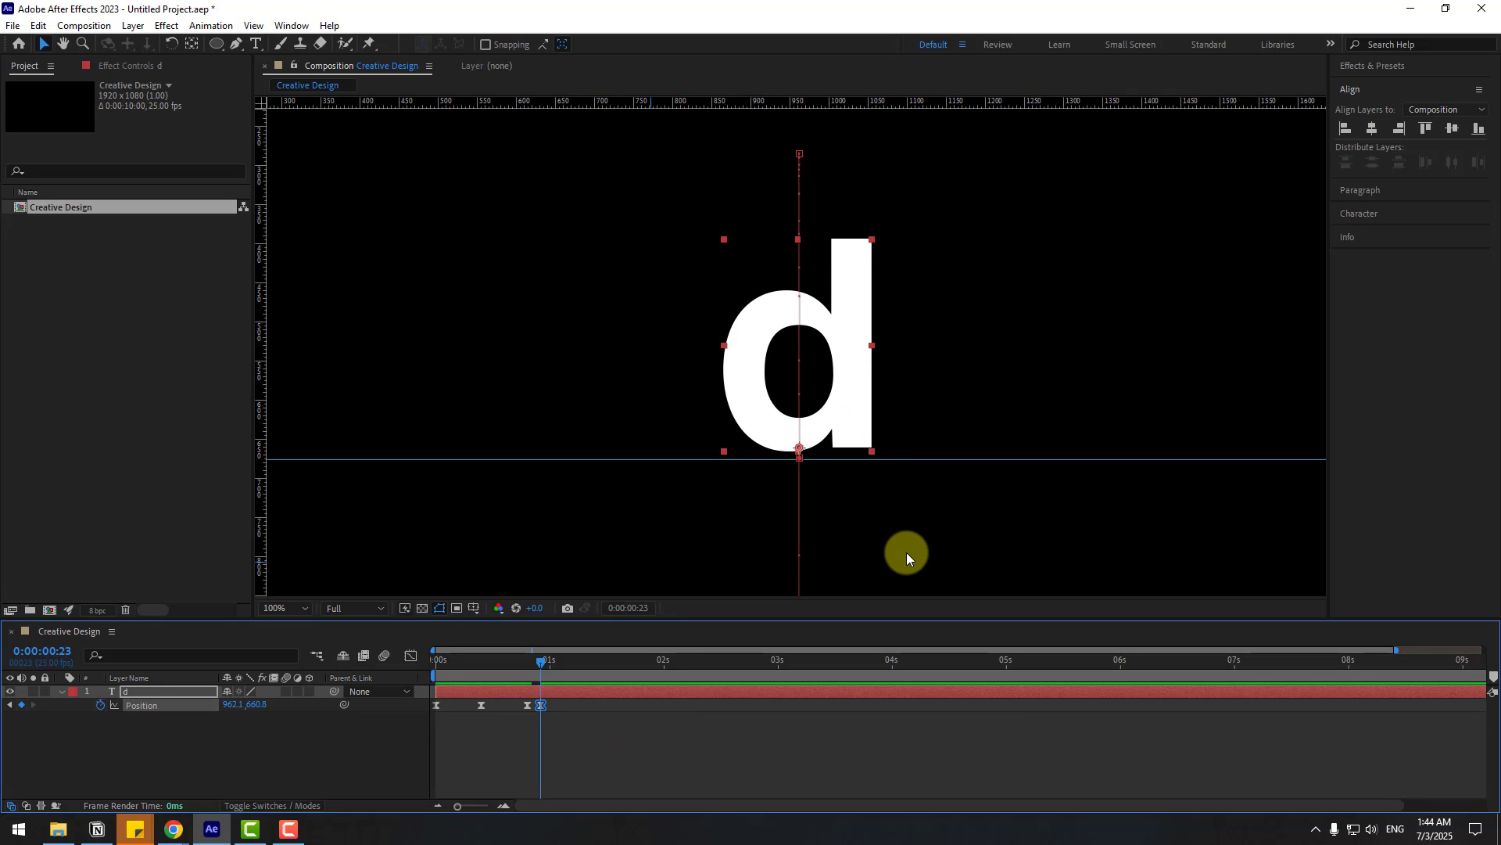
pyautogui.press('pagedown')
pyautogui.press('pagedown')
pyautogui.hotkey('ctrl', 'v')
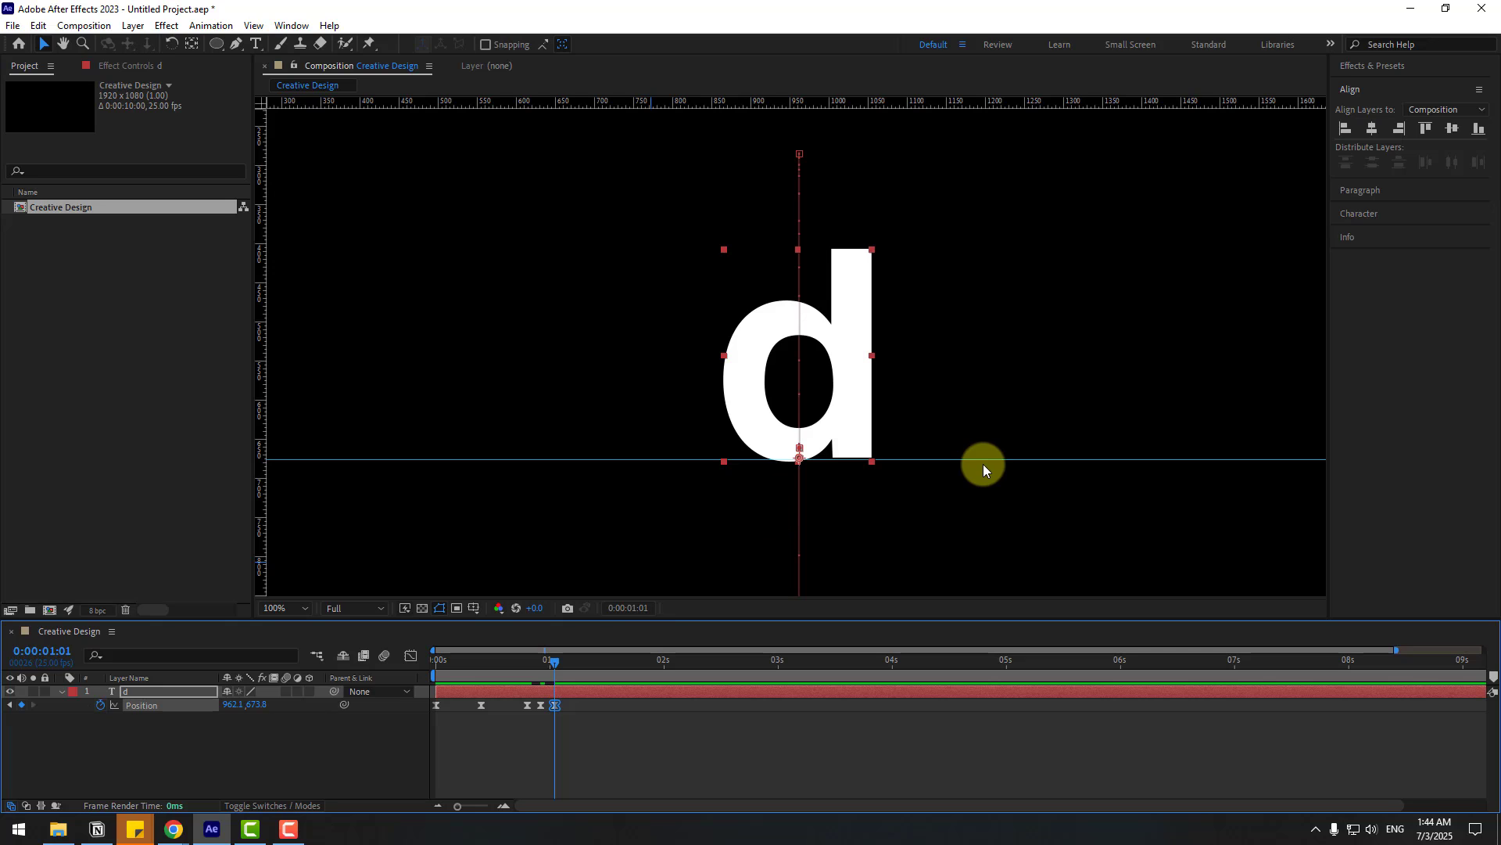
pyautogui.press(',')
pyautogui.press(',')
pyautogui.press('space')
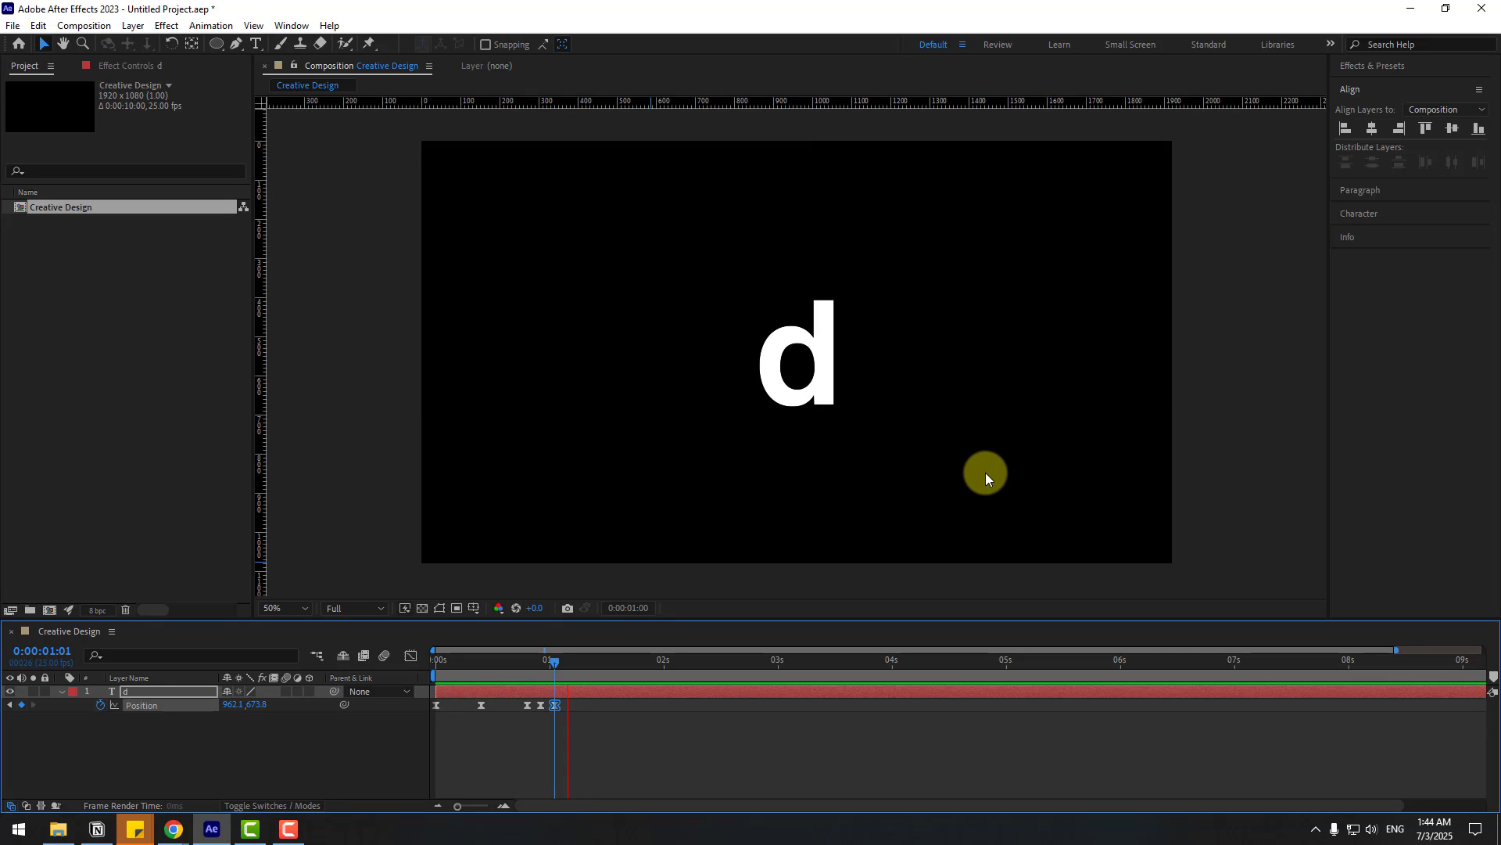
pyautogui.press('space')
# - Draw a small white circle with the Ellipse tool to the left of the d
pyautogui.click(332, 742)
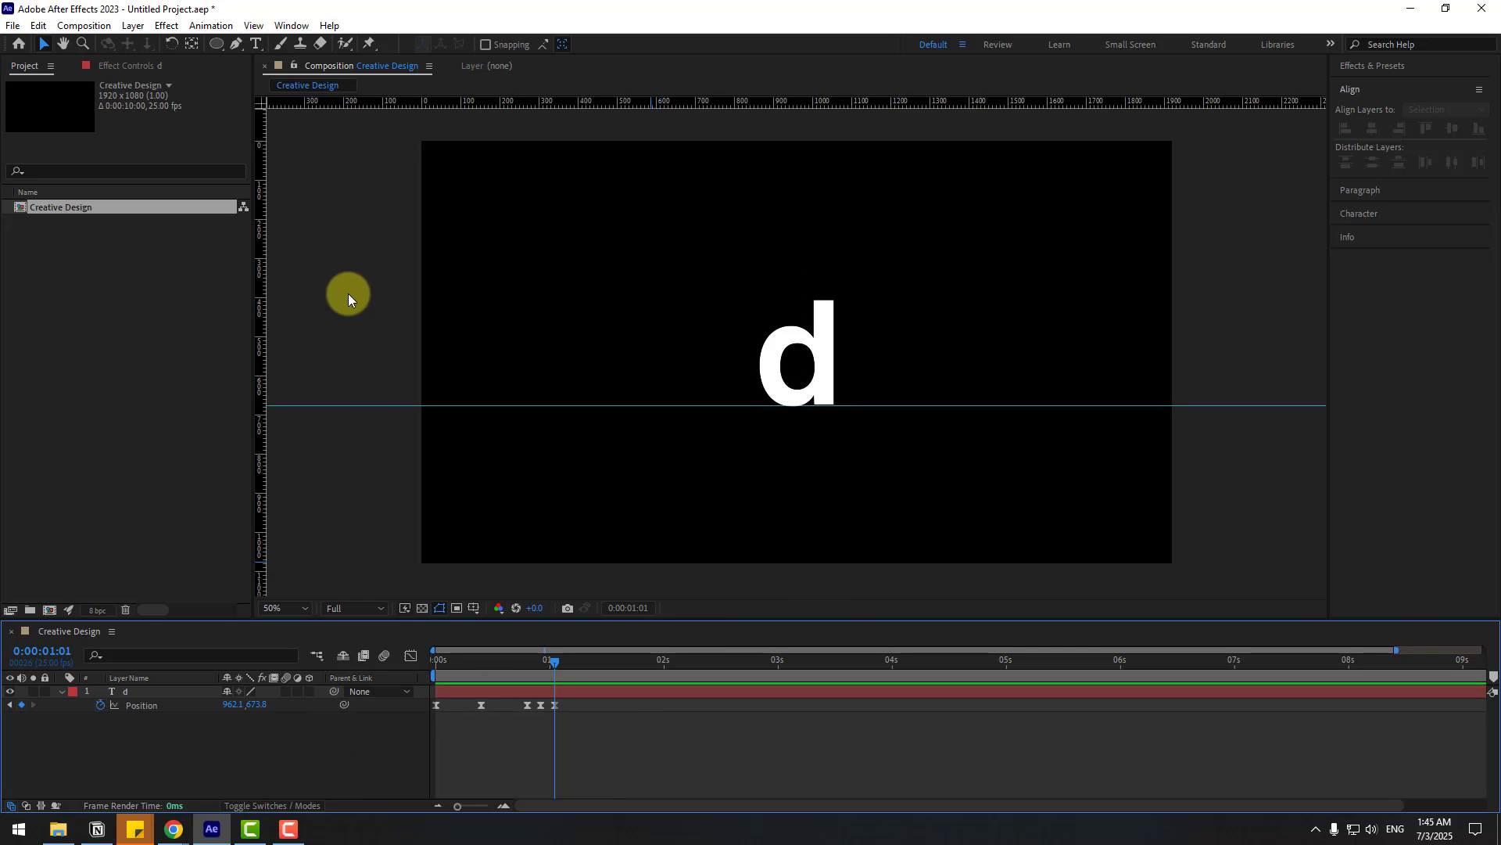
pyautogui.click(213, 45)
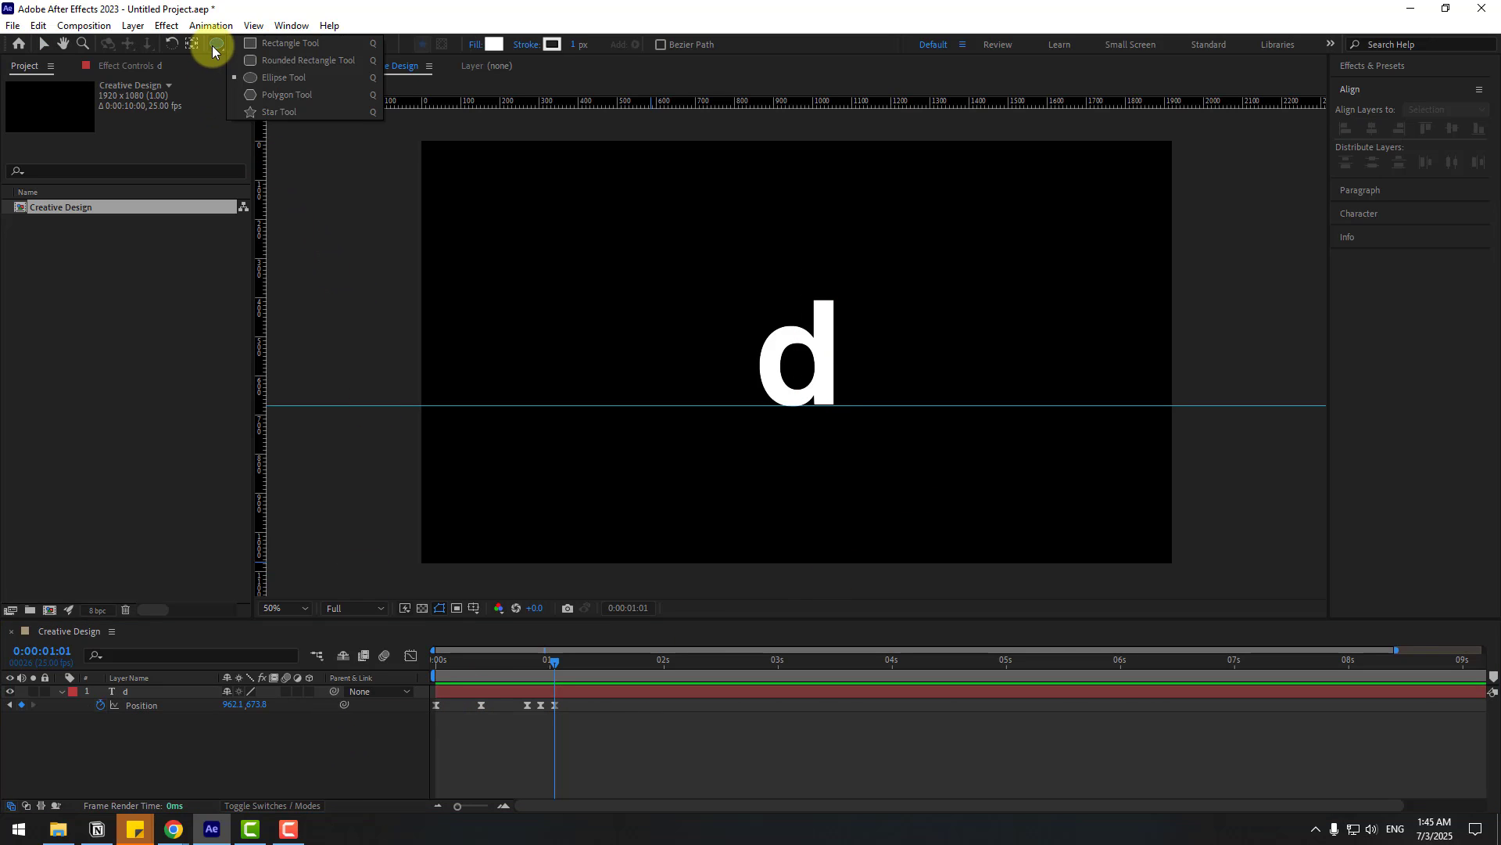
pyautogui.click(242, 76)
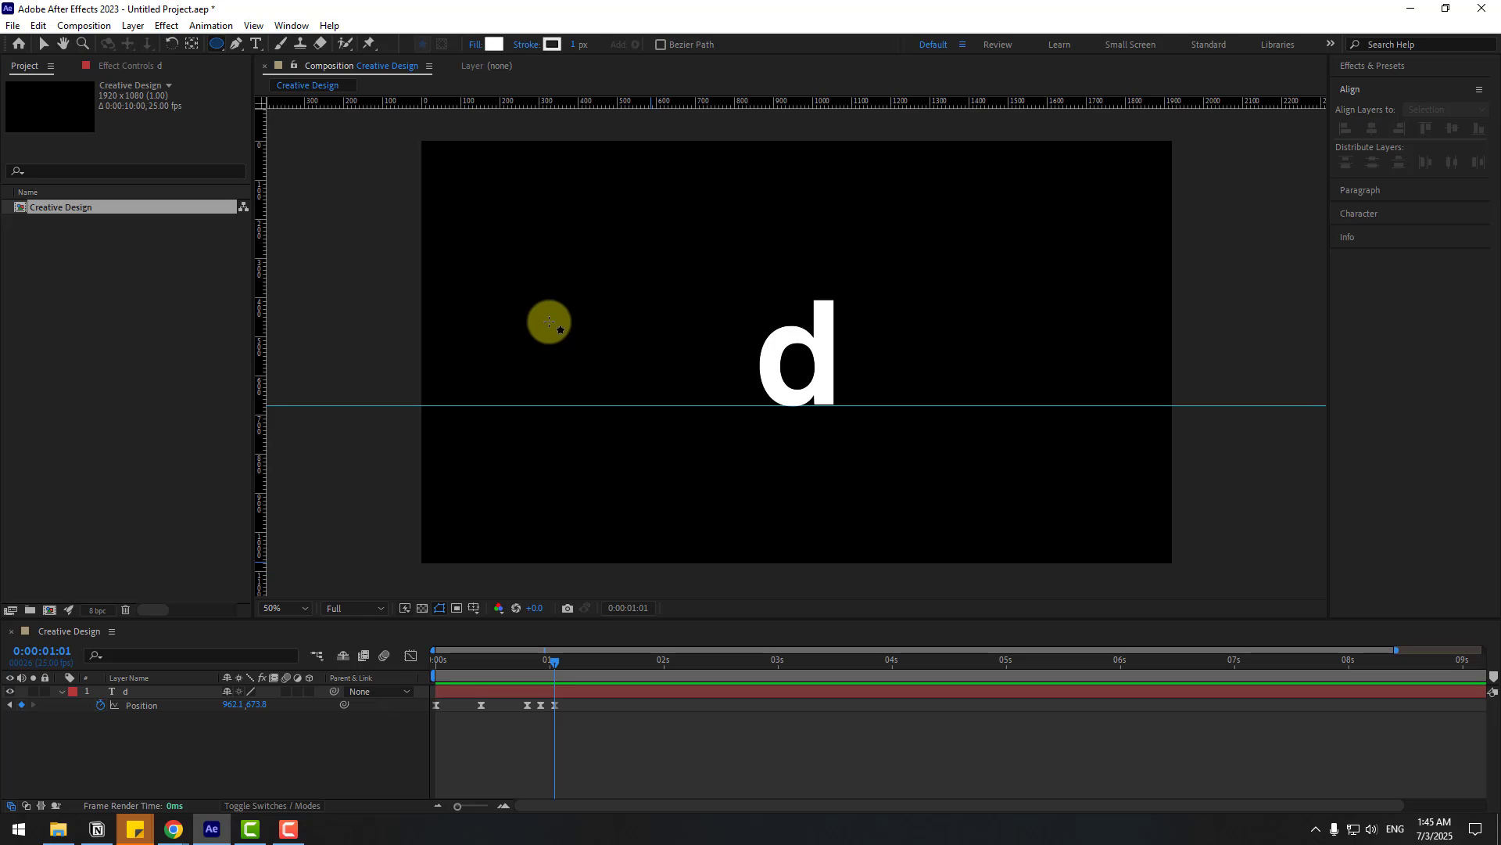
pyautogui.moveTo(545, 306); pyautogui.dragTo(587, 341)
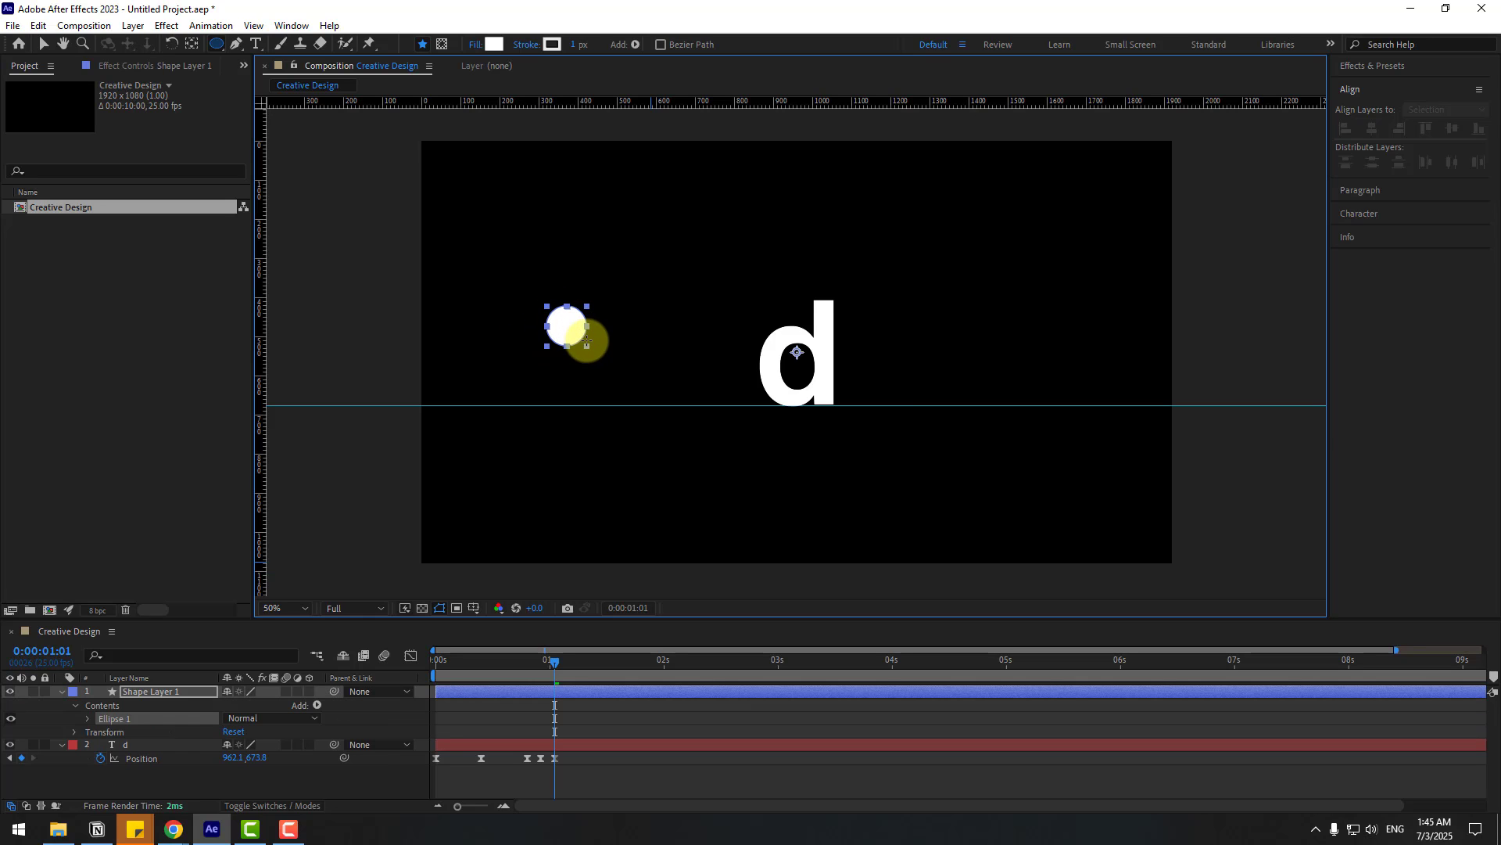
# - Position the circle left of the d at 379.5, 581.0
pyautogui.click(44, 44)
pyautogui.click(61, 691)
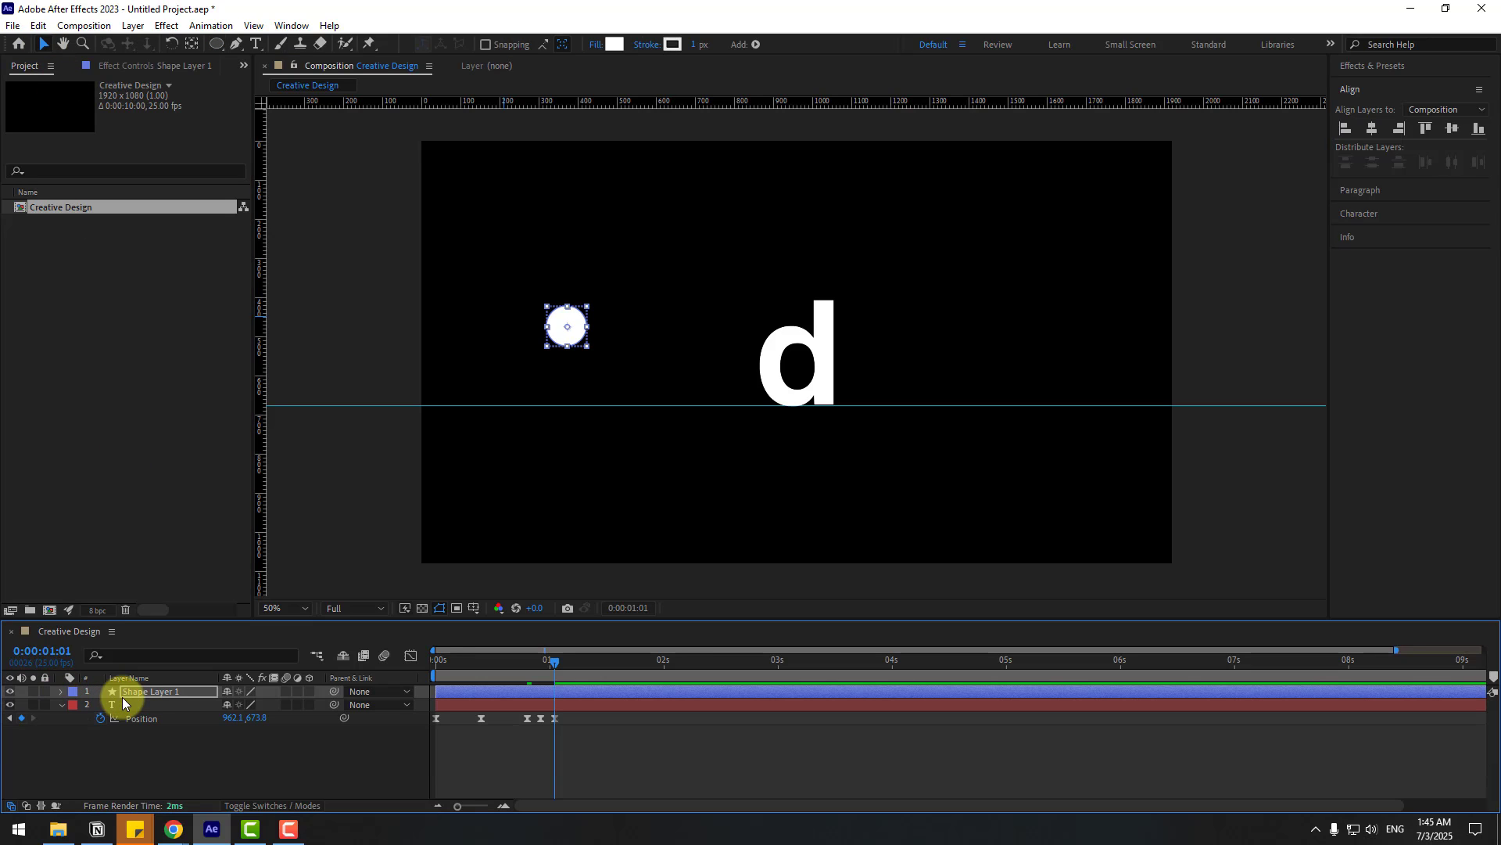
pyautogui.moveTo(560, 335); pyautogui.dragTo(732, 378)
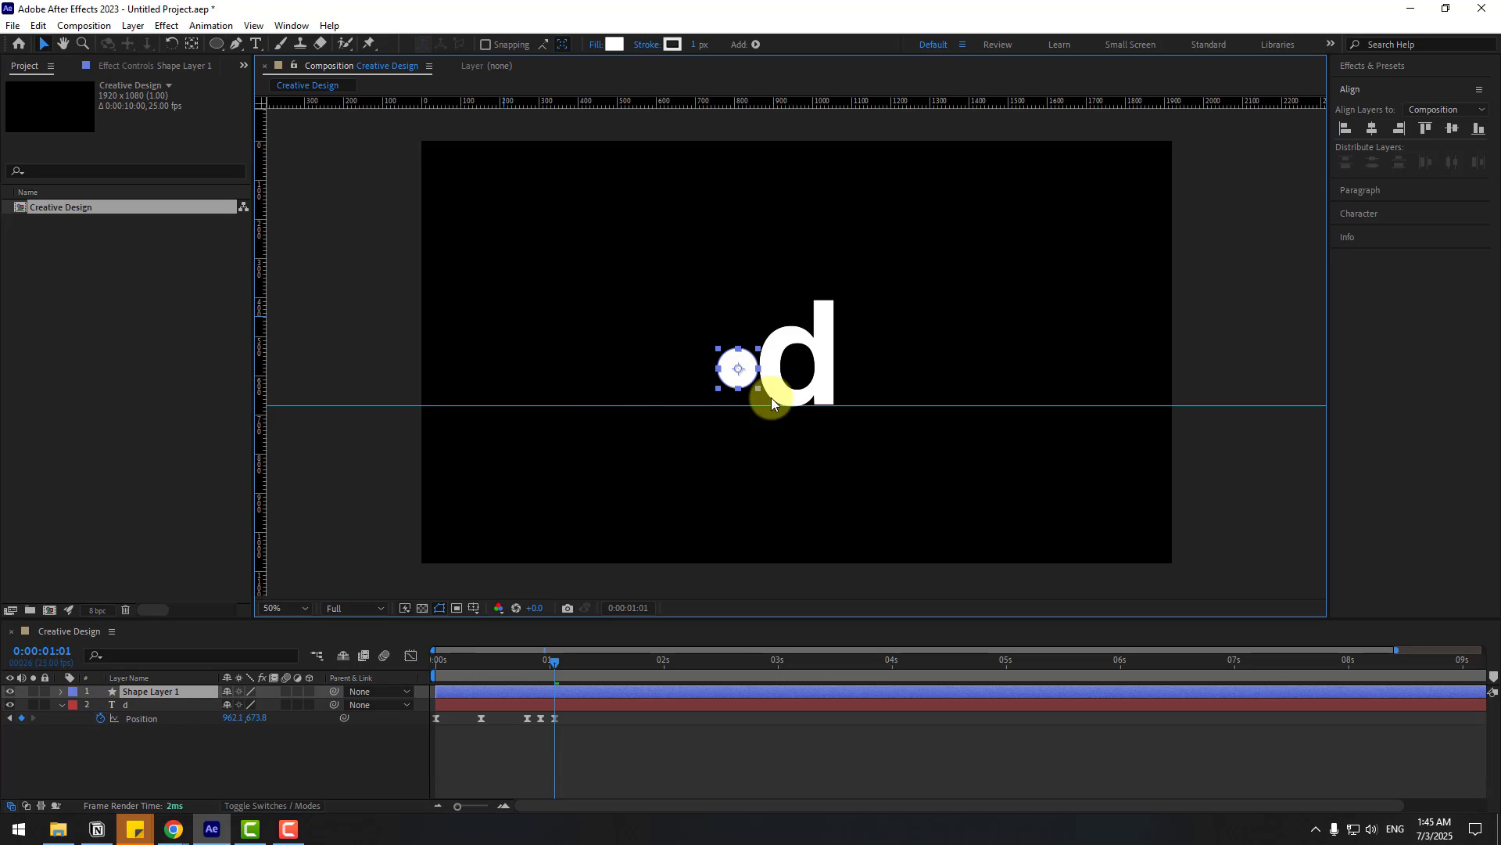
pyautogui.press('.')
pyautogui.press('.')
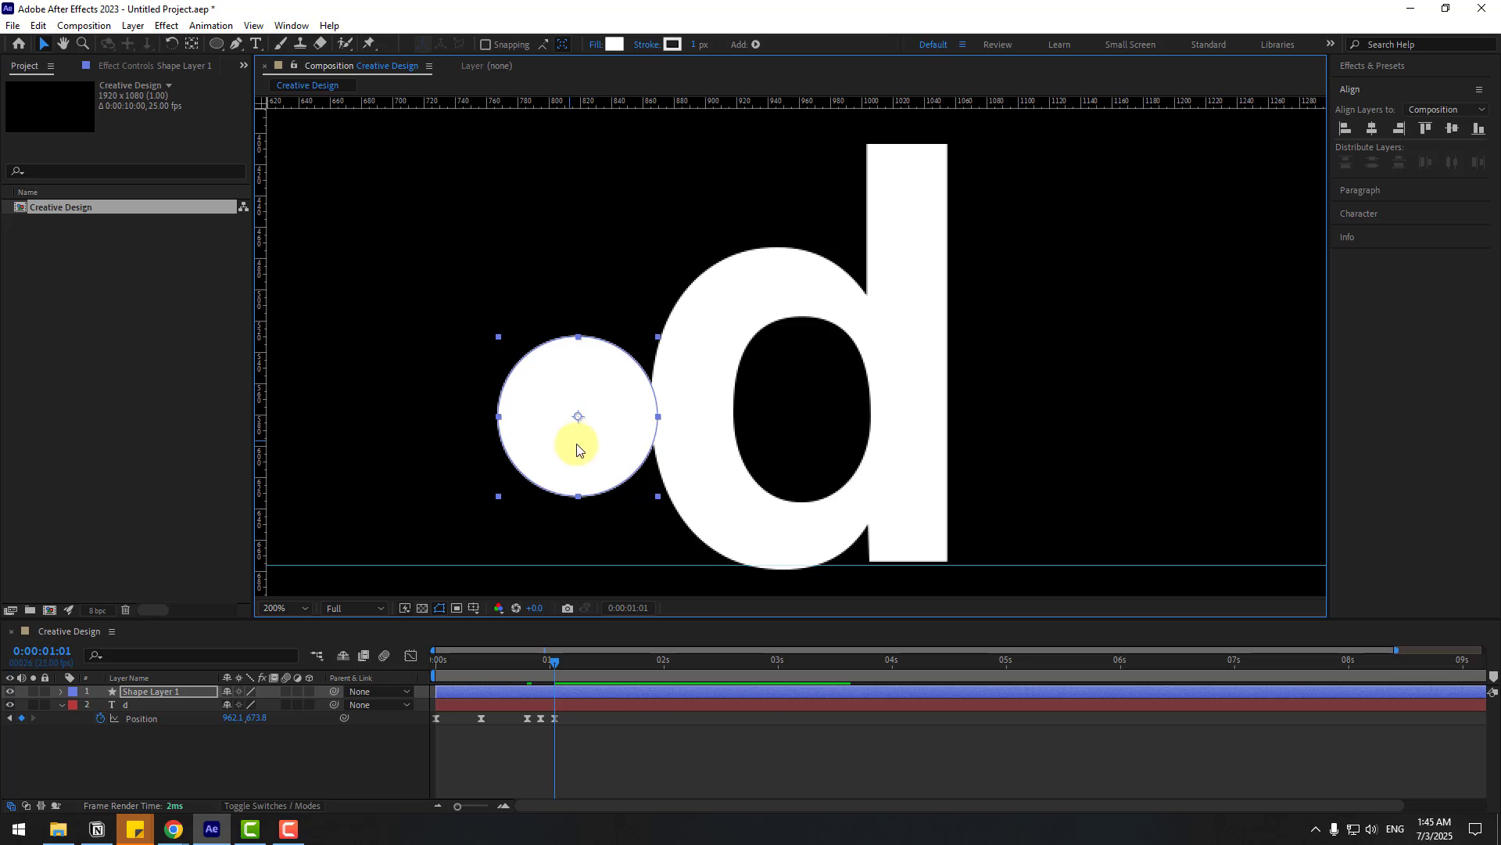
pyautogui.press(',')
pyautogui.press(',')
pyautogui.press('p')
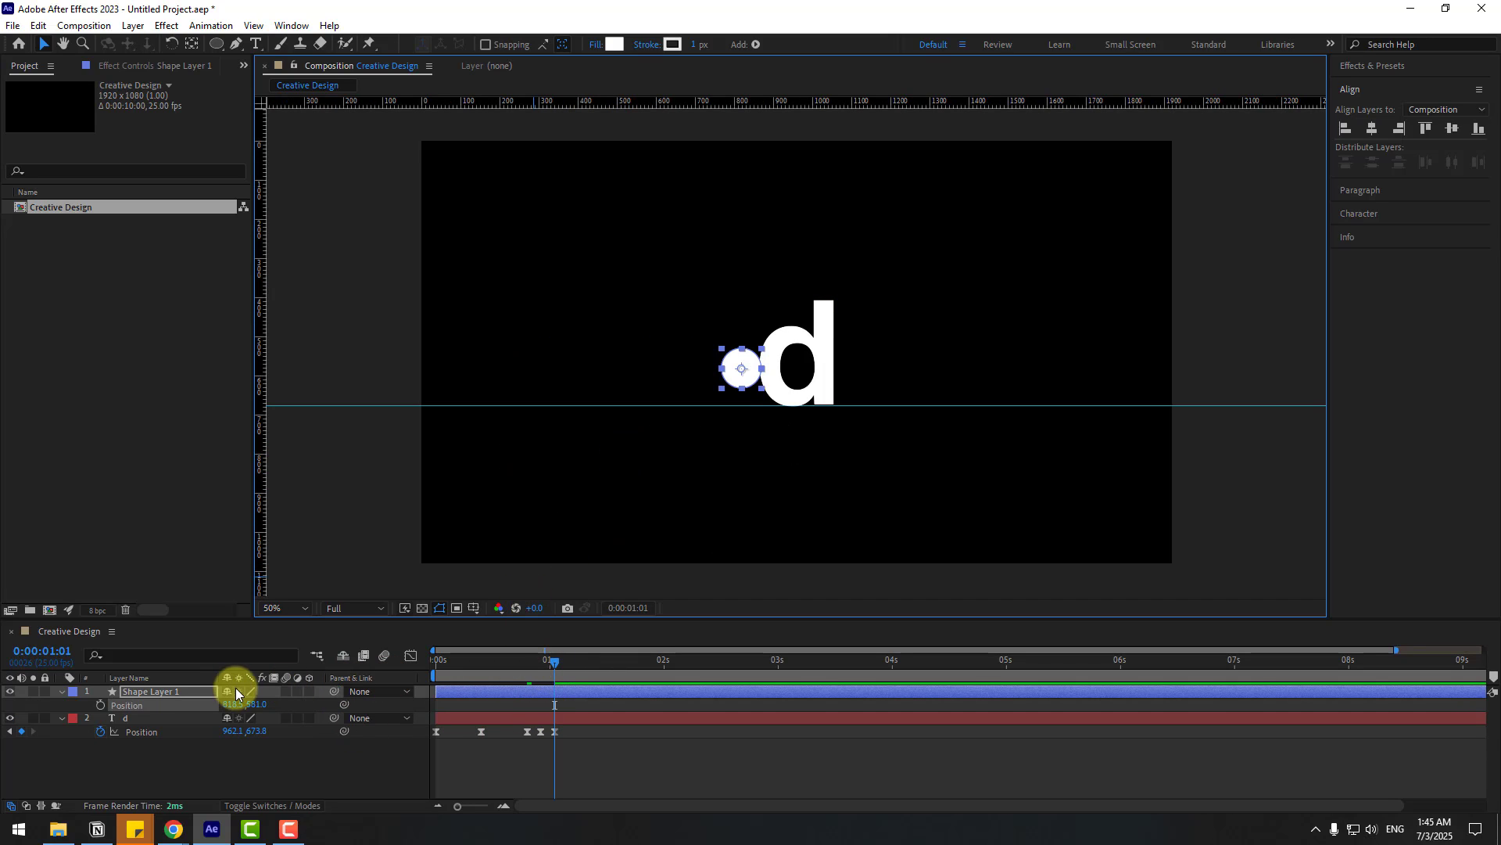
pyautogui.moveTo(232, 704); pyautogui.dragTo(565, 692)
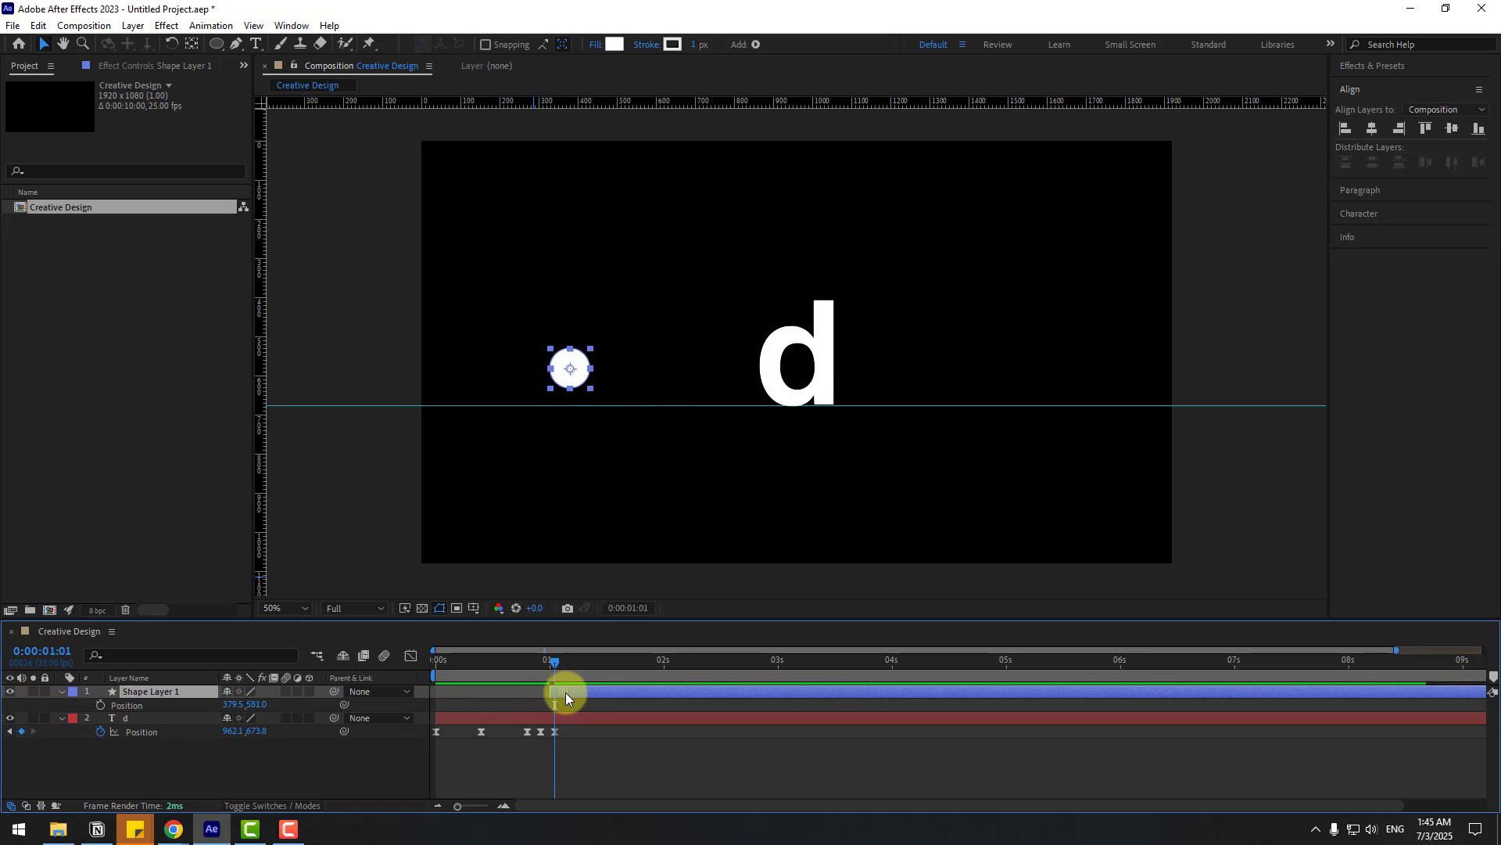
# - Keyframe the circle's Position at 1:01 and slide it to X 828.5 beside the d at 1:15
pyautogui.click(100, 704)
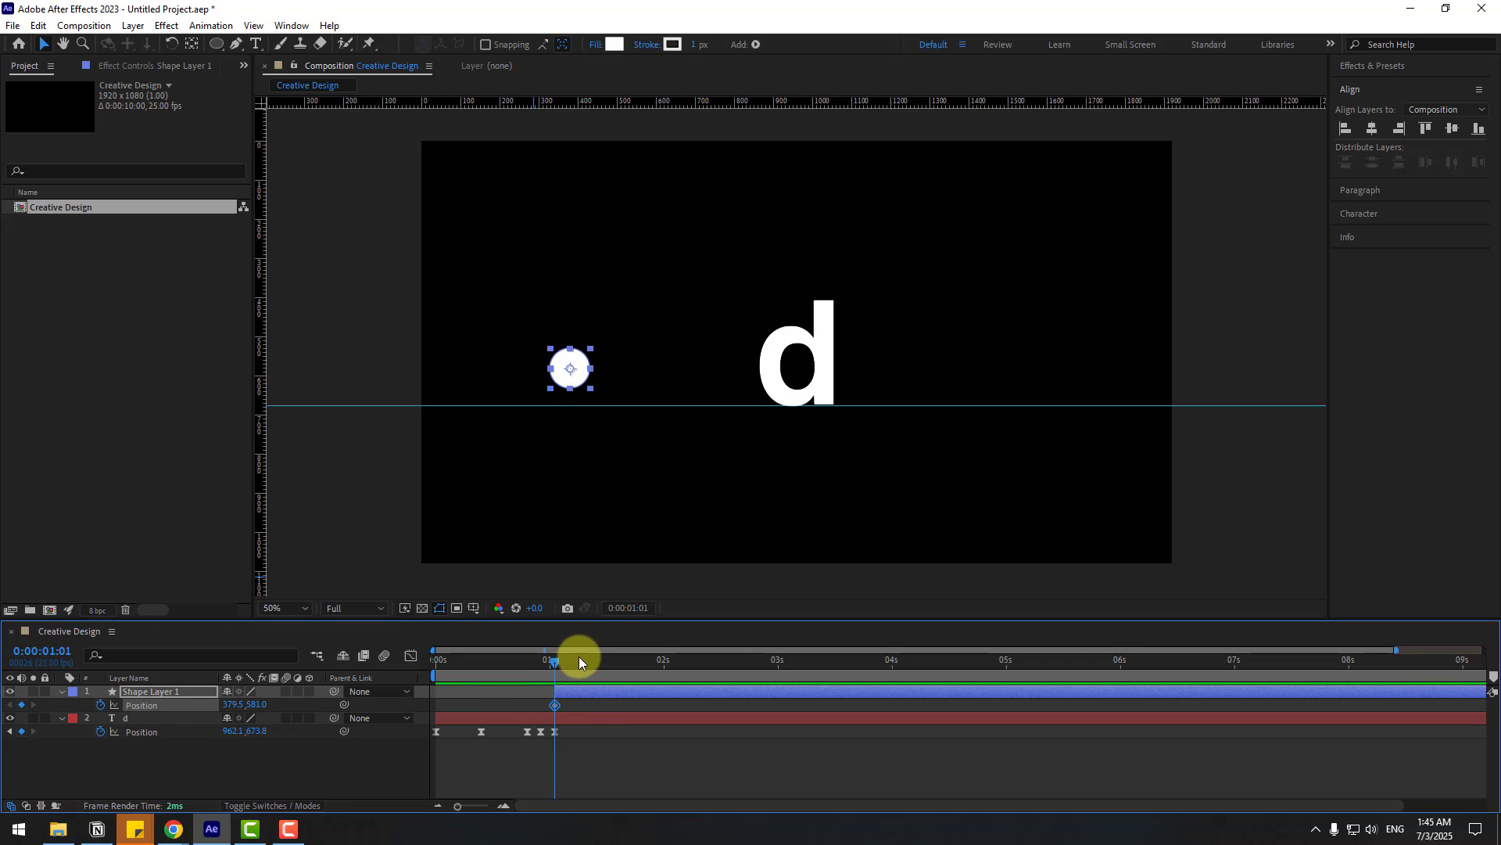
pyautogui.moveTo(579, 662); pyautogui.dragTo(618, 662)
pyautogui.moveTo(233, 704); pyautogui.dragTo(570, 685)
pyautogui.click(617, 707)
pyautogui.click(532, 716)
# - Easy Ease both Position keyframes and preview the slide from about 1 second
pyautogui.click(556, 707)
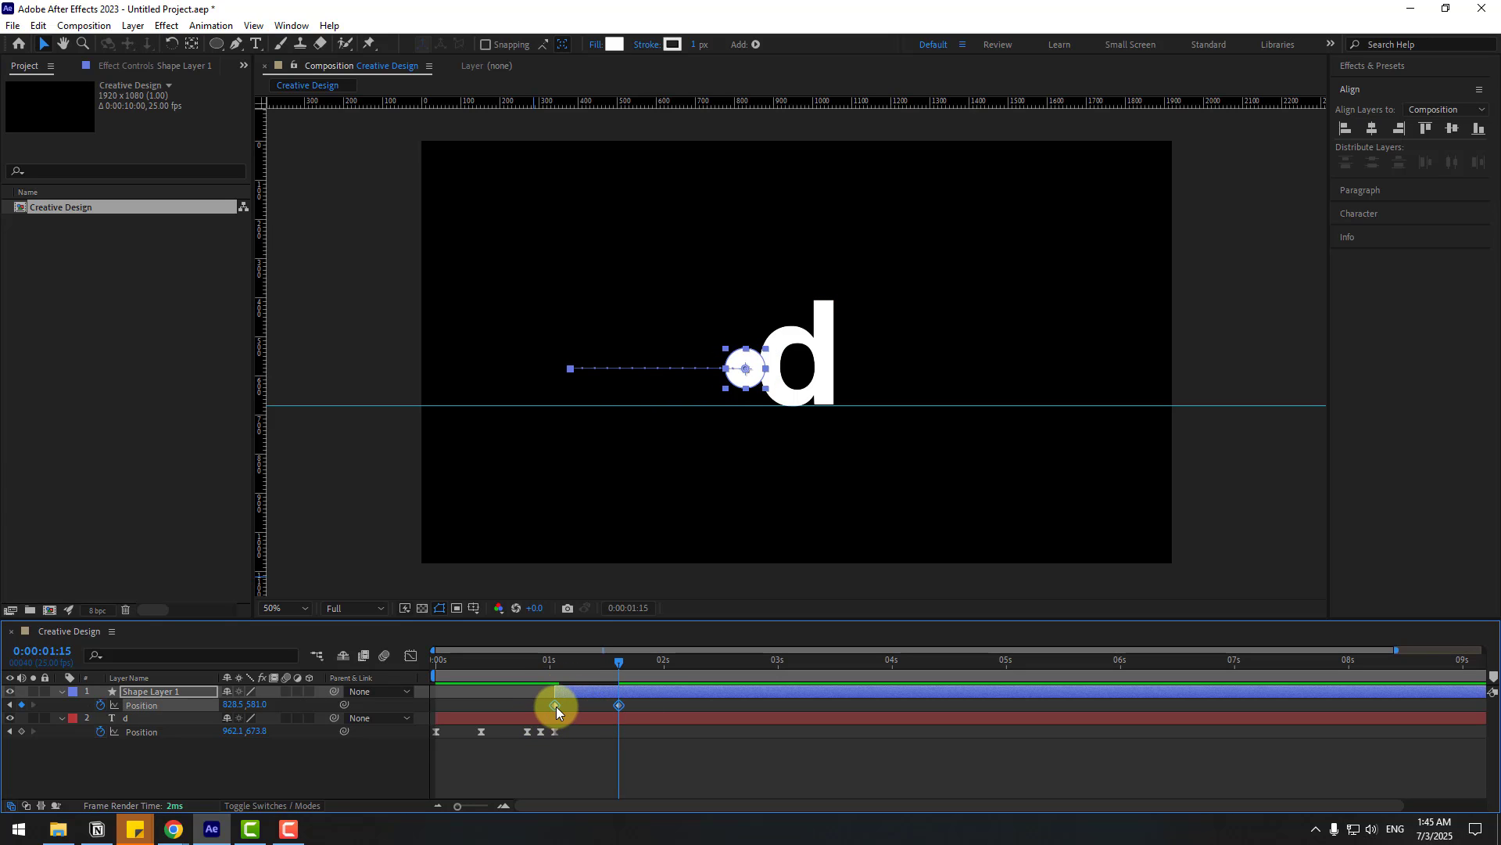
pyautogui.rightClick(556, 707)
pyautogui.moveTo(625, 694)
pyautogui.click(787, 592)
pyautogui.moveTo(430, 677); pyautogui.dragTo(546, 674)
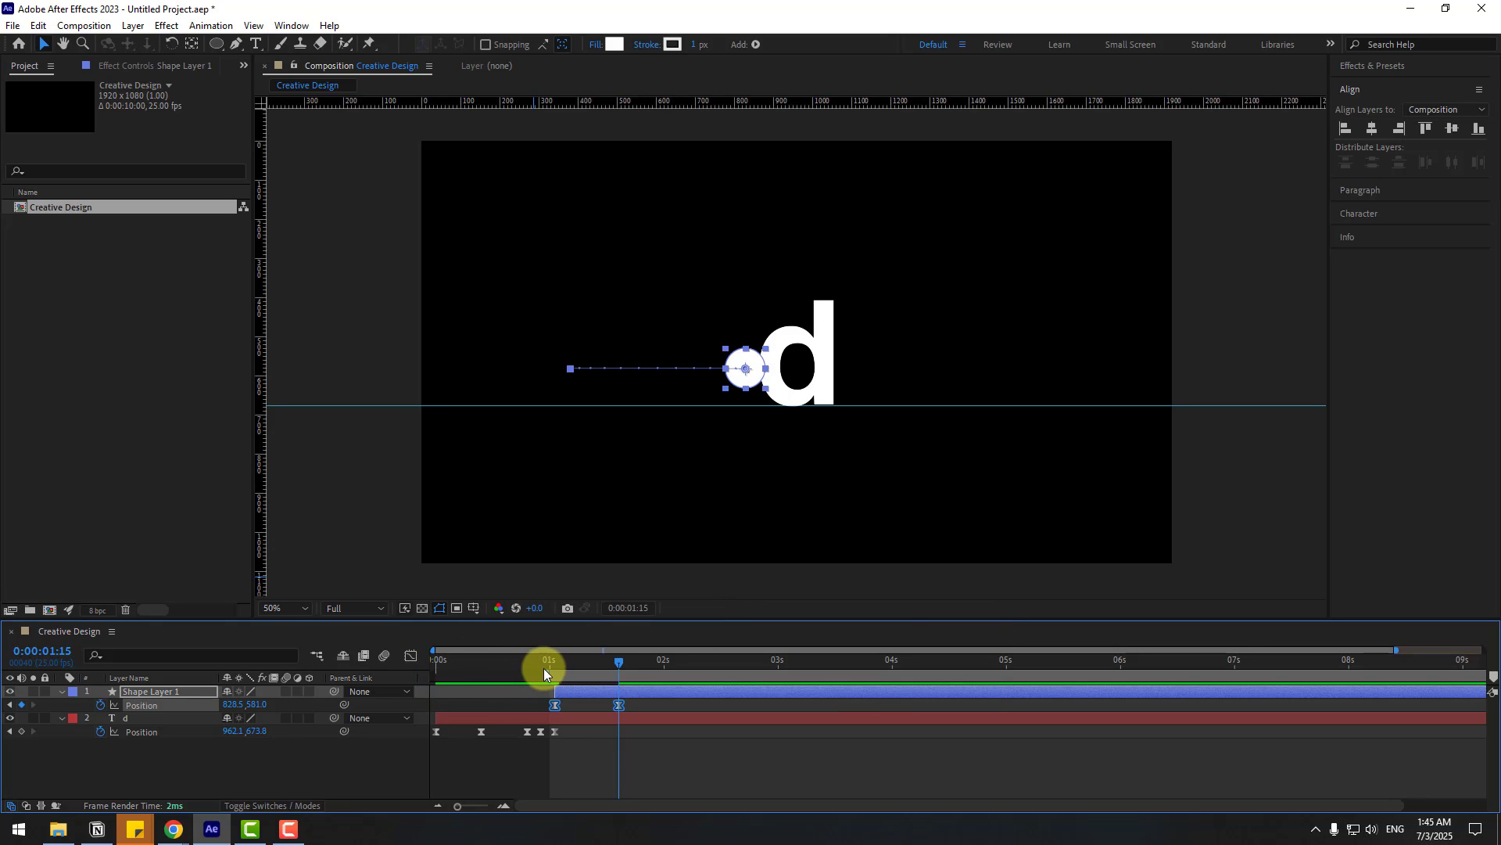
pyautogui.press('space')
pyautogui.press('space')
# - Sharpen the slide's speed curve in the Graph Editor and shift both keyframes slightly later
pyautogui.click(412, 656)
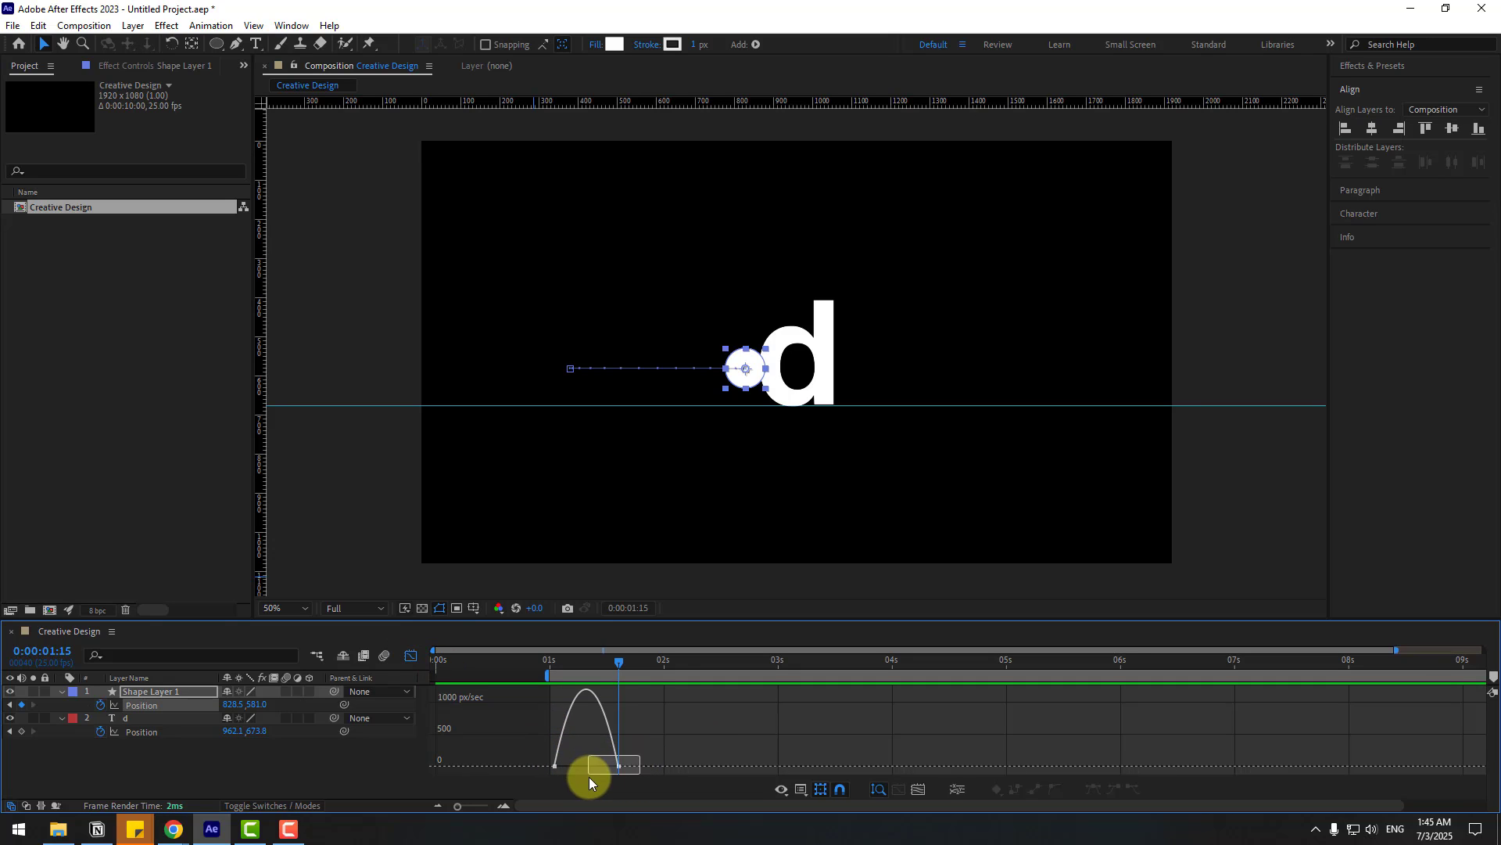
pyautogui.moveTo(605, 767); pyautogui.dragTo(585, 767)
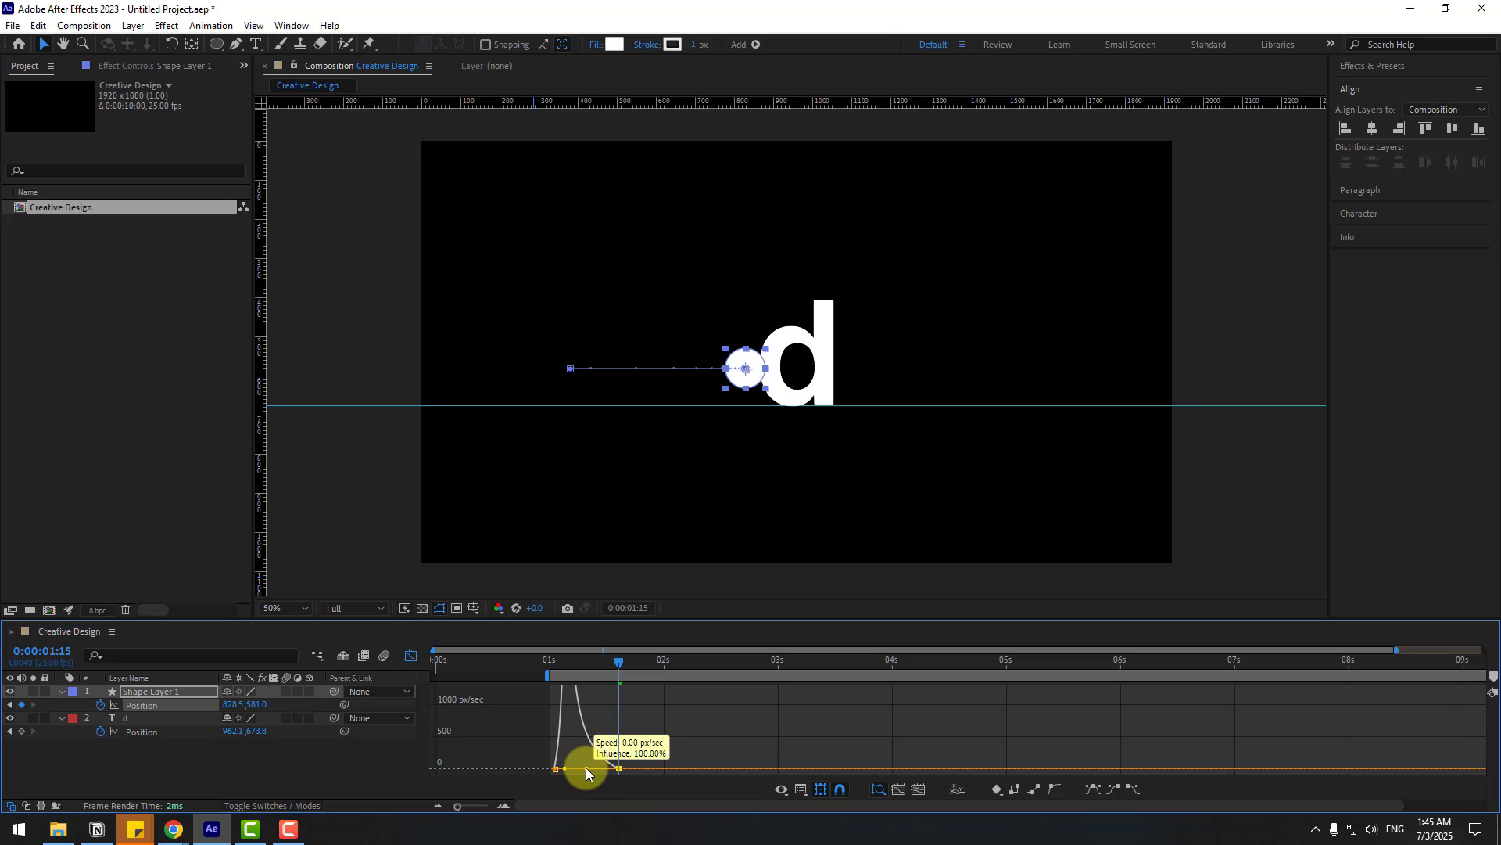
pyautogui.press('space')
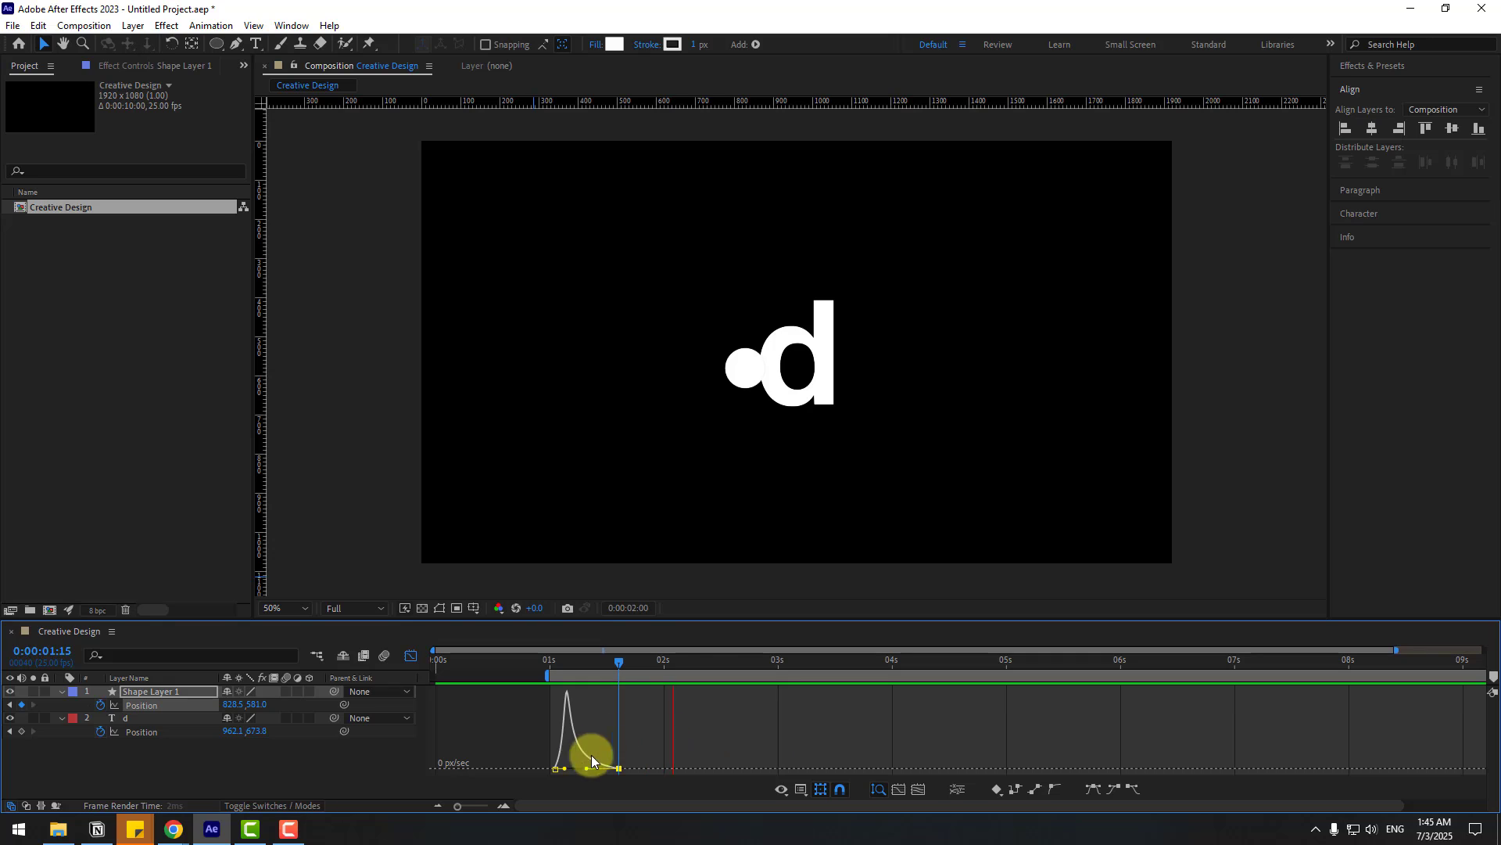
pyautogui.press('space')
pyautogui.moveTo(566, 768); pyautogui.dragTo(574, 768)
pyautogui.press('space')
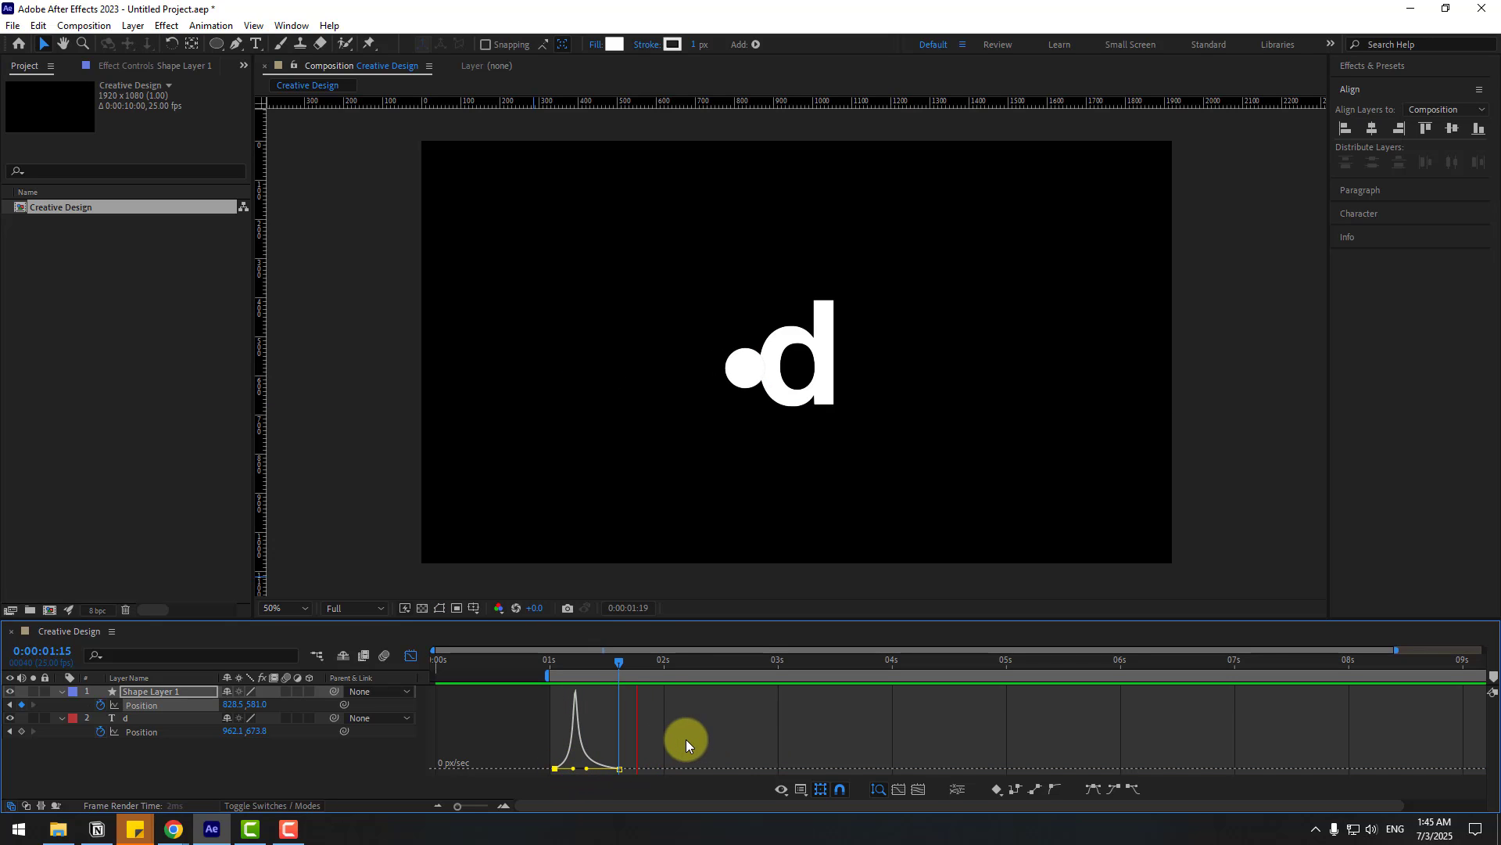
pyautogui.press('space')
pyautogui.click(411, 656)
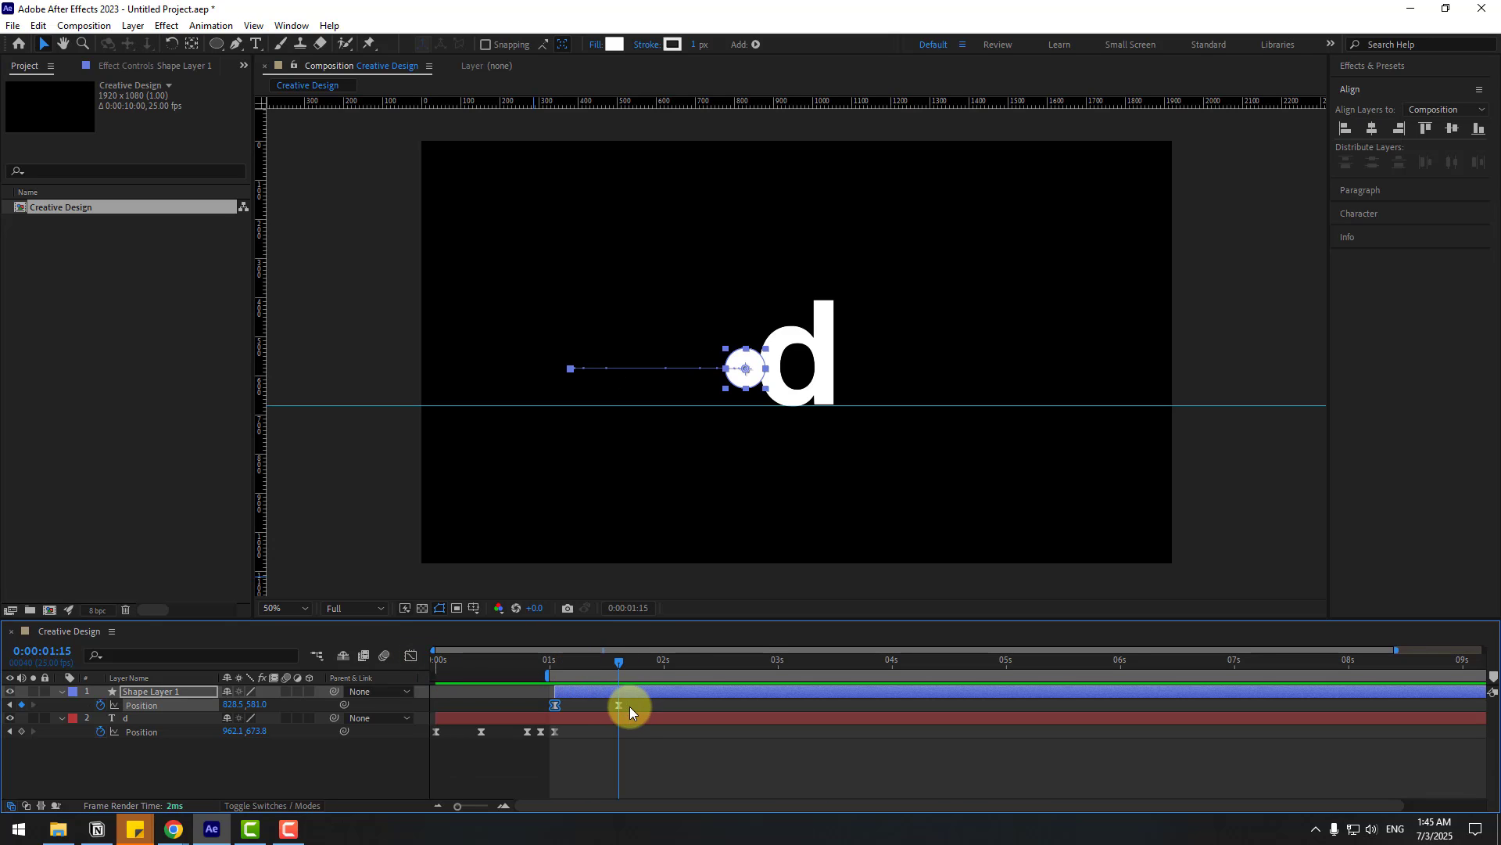
pyautogui.moveTo(550, 712); pyautogui.dragTo(552, 671)
# - Keyframe the circle's Scale from 0% at 1:01 to 100% at 1:08
pyautogui.click(308, 762)
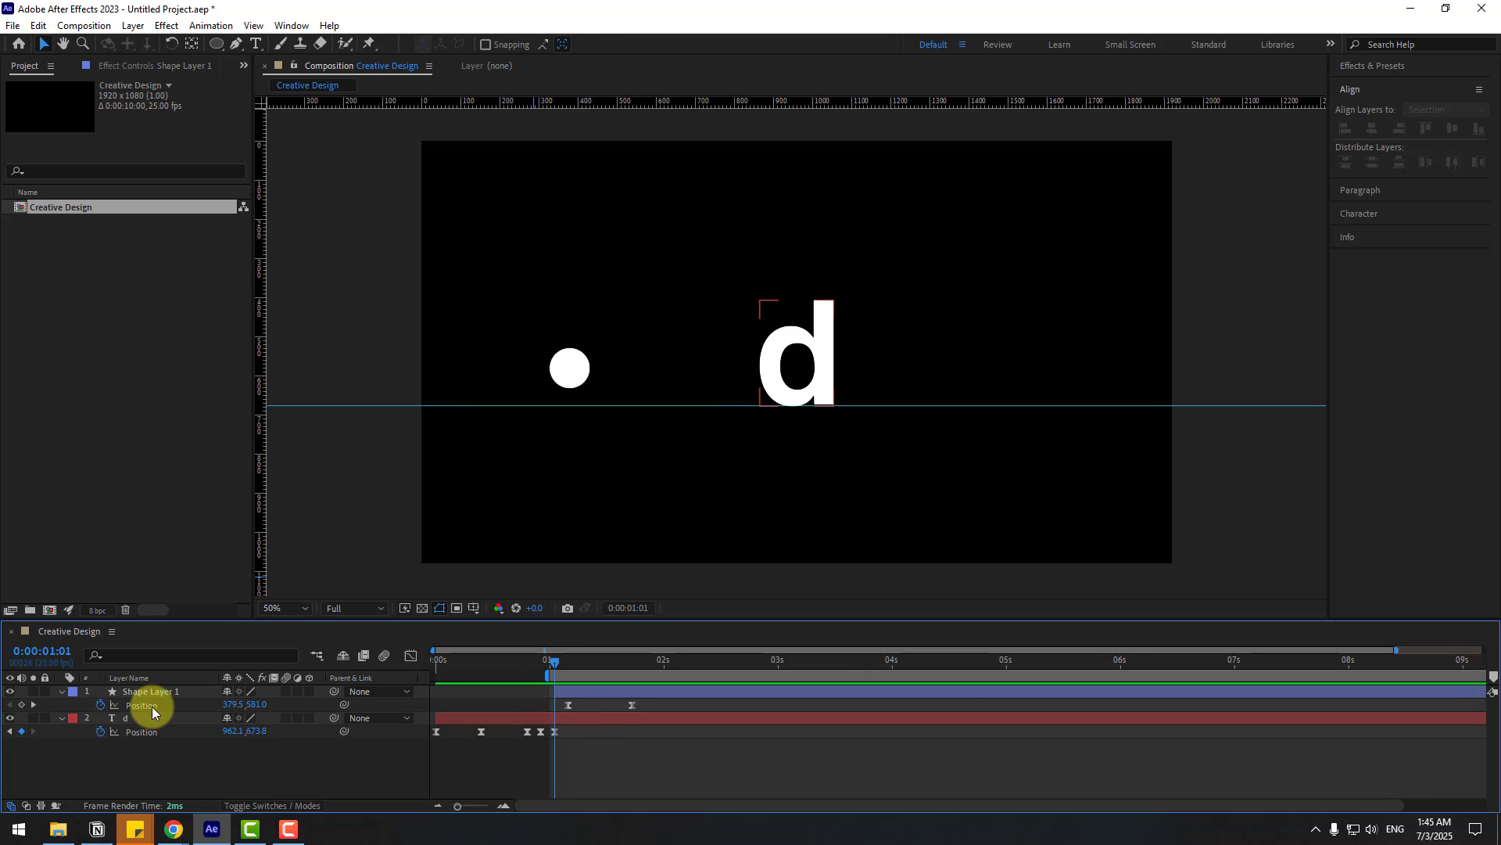
pyautogui.click(153, 693)
pyautogui.hotkey('shift', 's')
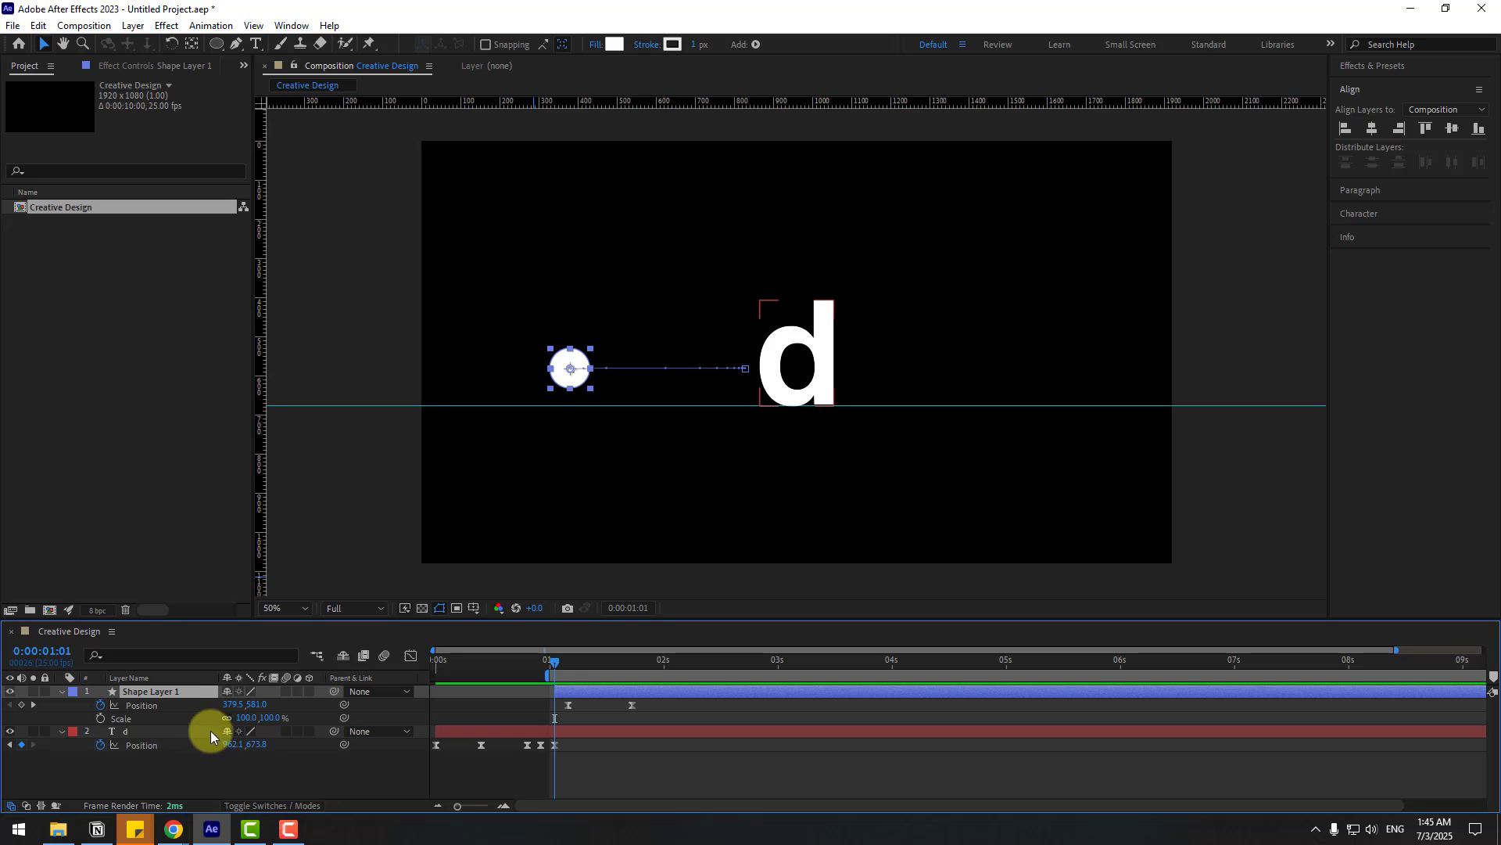
pyautogui.click(101, 717)
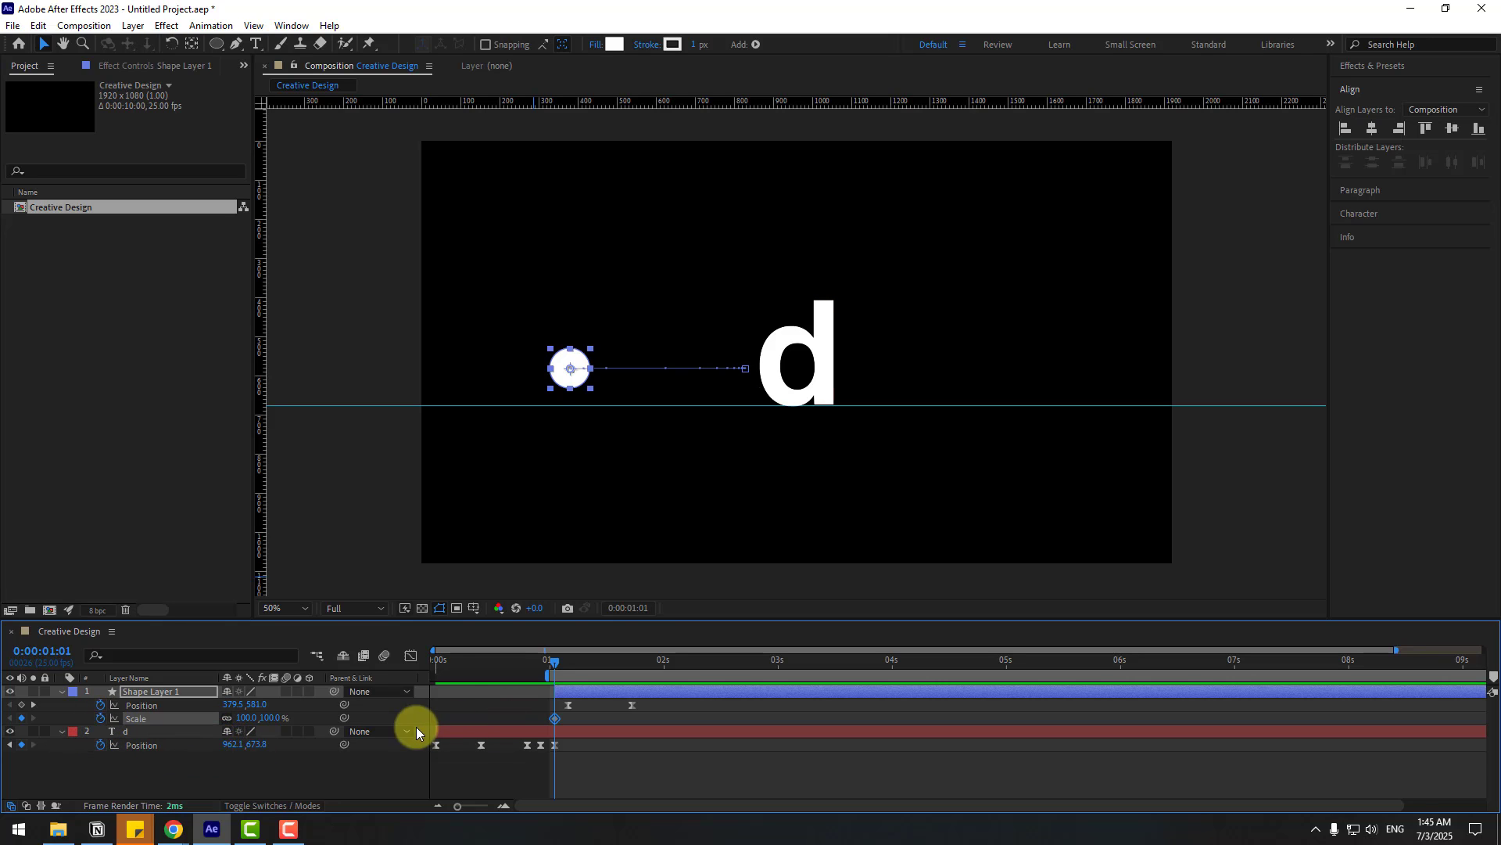
pyautogui.write('0')
pyautogui.press('Return')
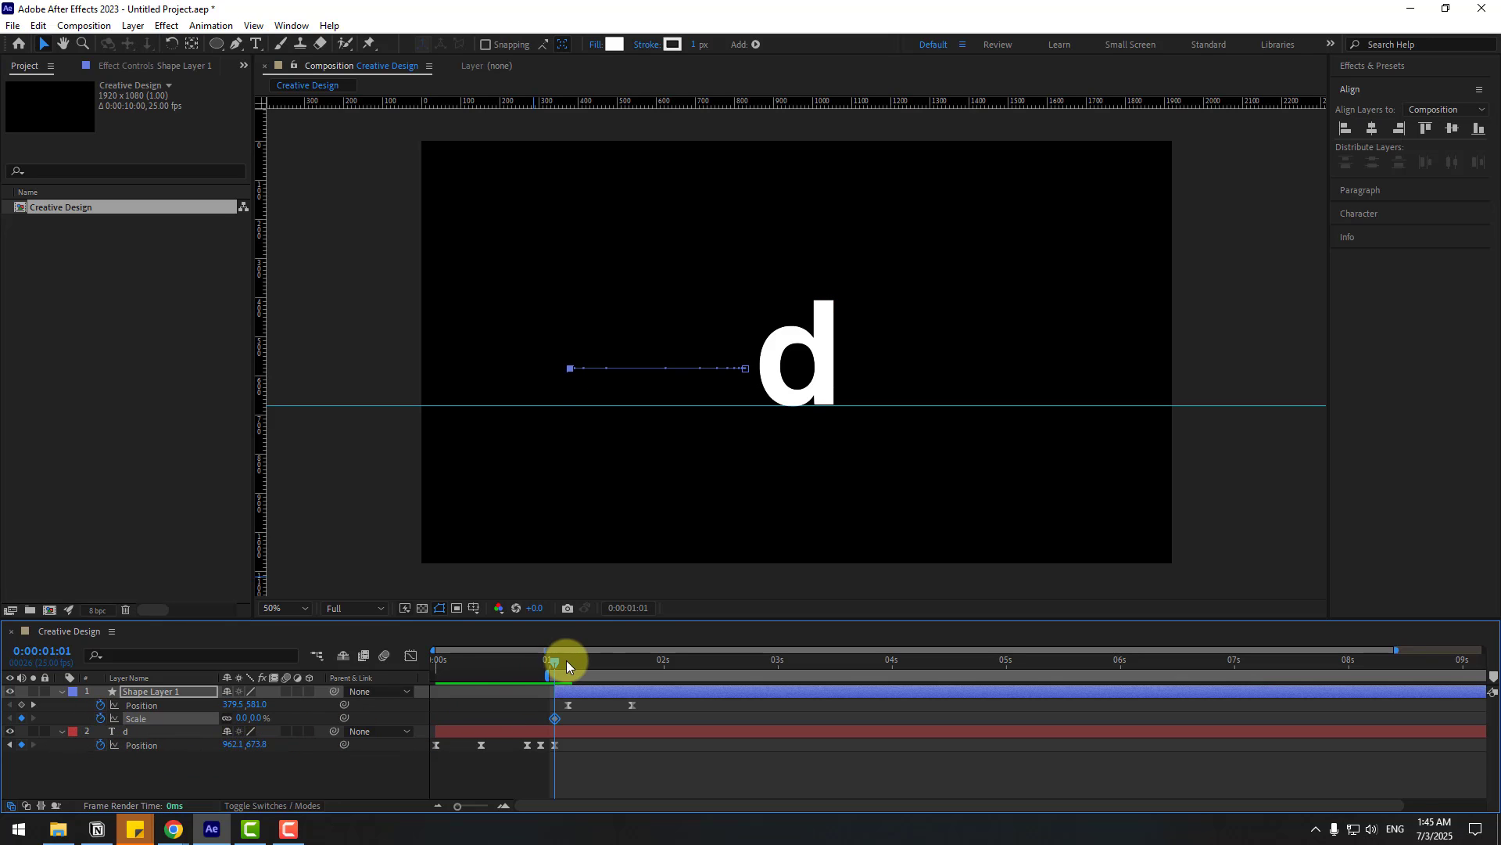
pyautogui.moveTo(571, 661); pyautogui.dragTo(588, 663)
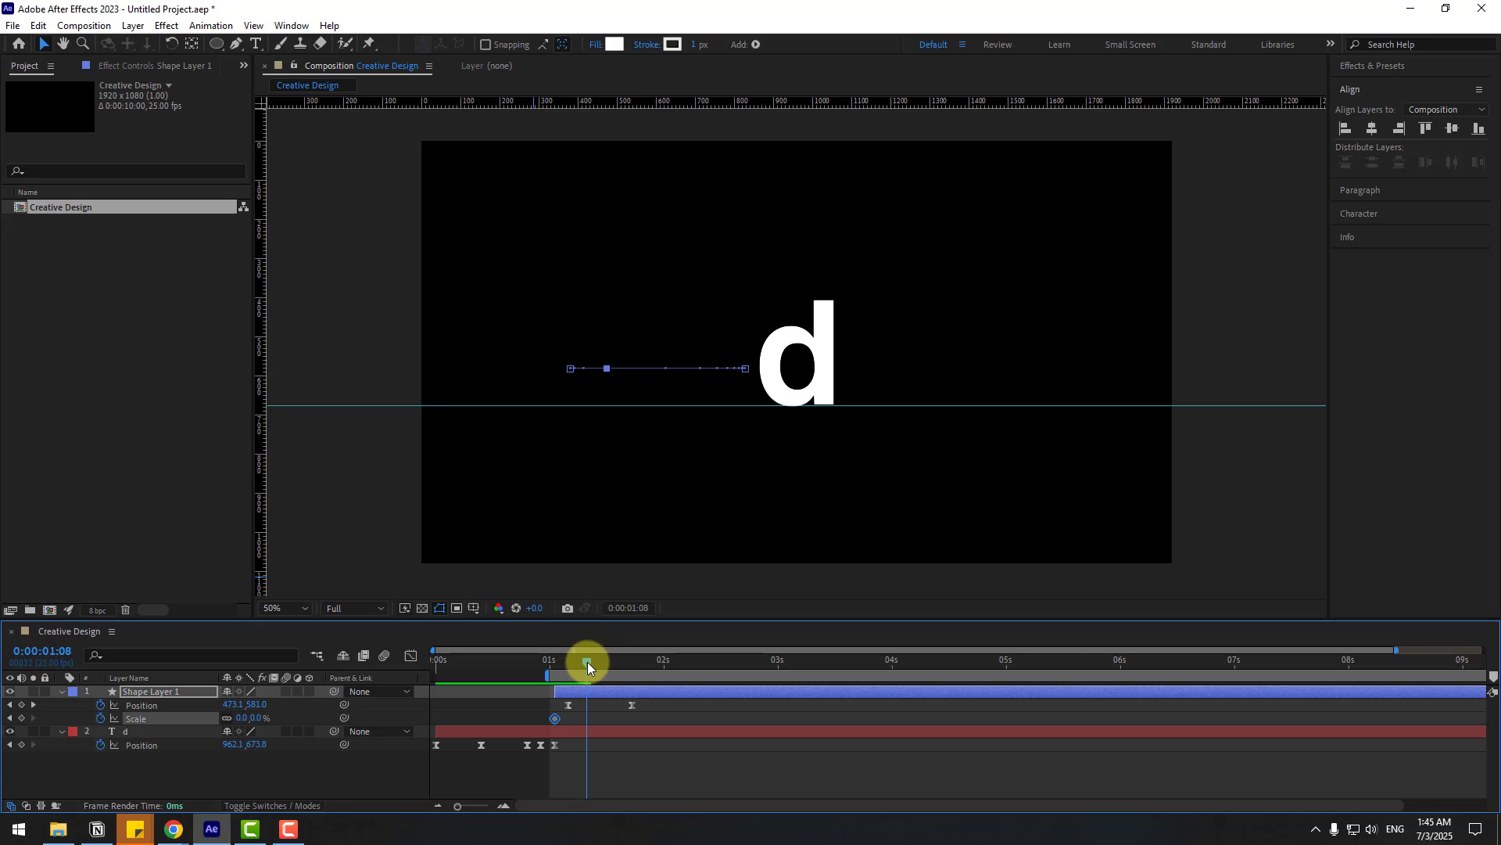
pyautogui.click(240, 718)
pyautogui.write('100')
pyautogui.press('Return')
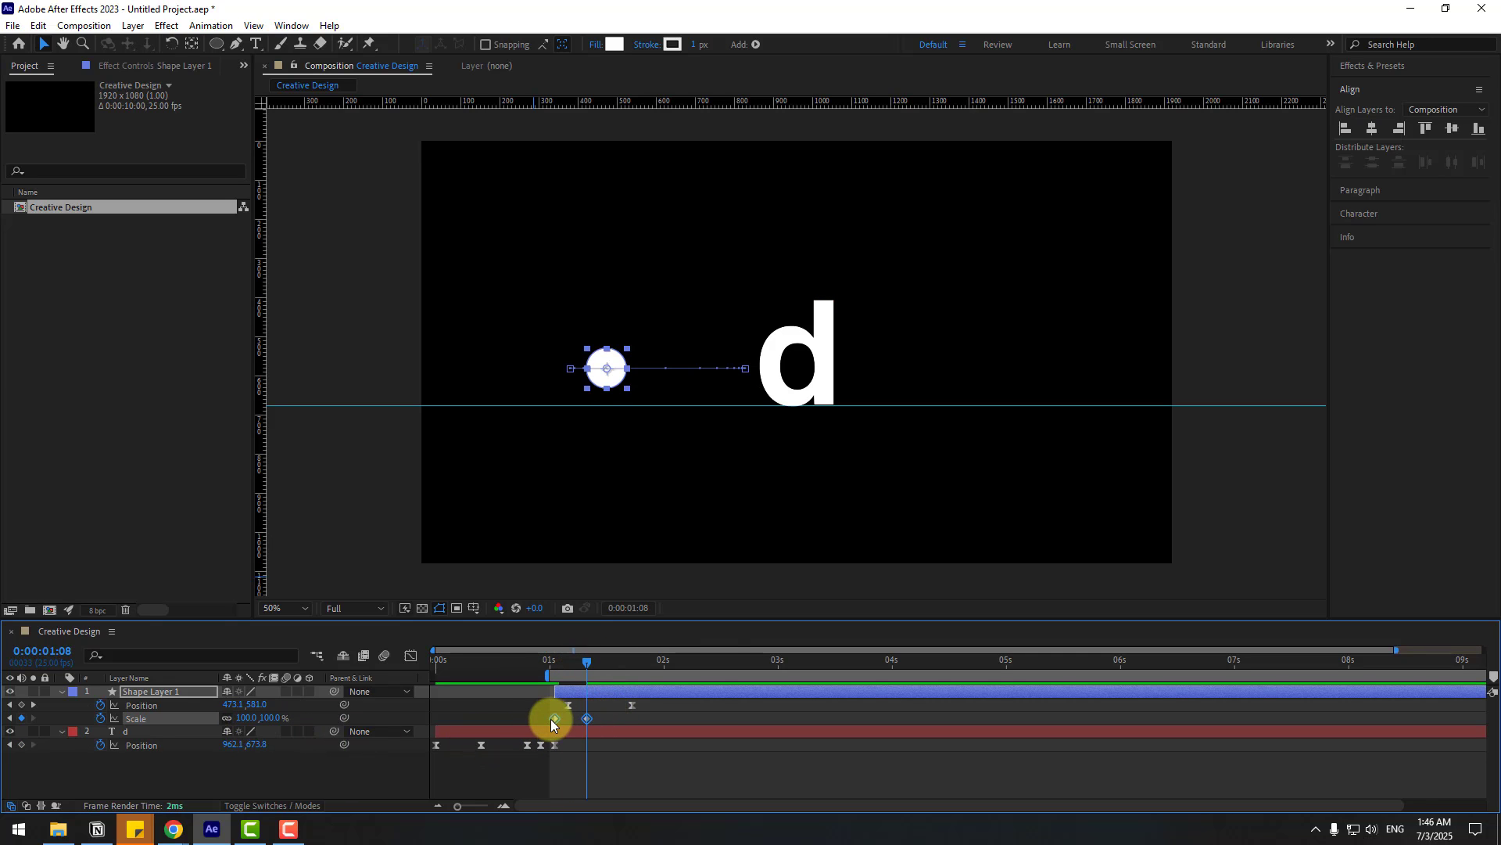
# - Easy Ease both Scale keyframes and preview the circle popping in
pyautogui.keyDown('shift'); pyautogui.click(555, 718); pyautogui.keyUp('shift')
pyautogui.rightClick(558, 713)
pyautogui.moveTo(665, 711)
pyautogui.click(782, 613)
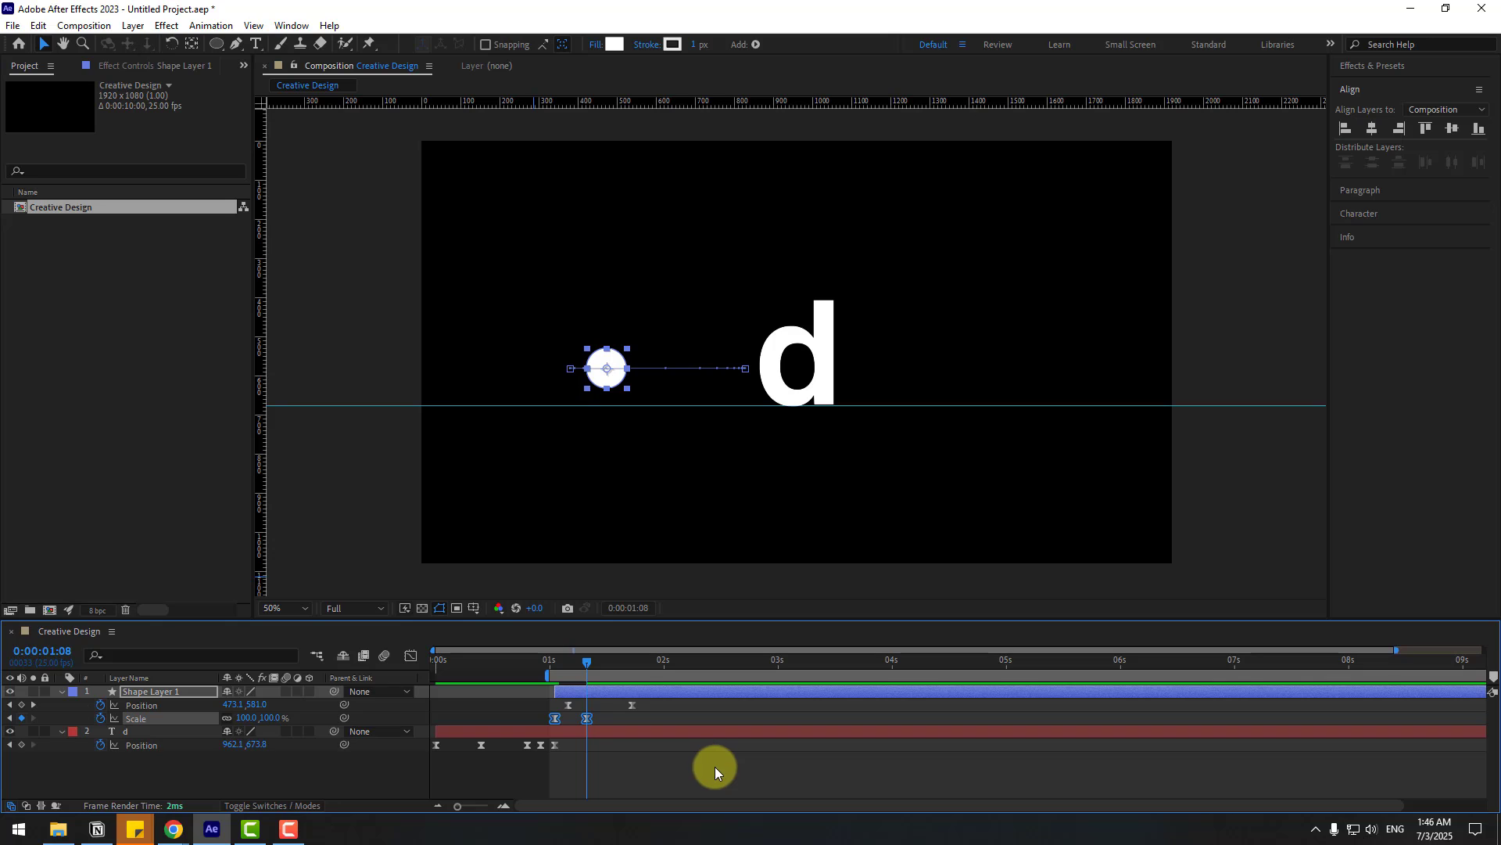
pyautogui.click(715, 766)
pyautogui.press('space')
pyautogui.press('space')
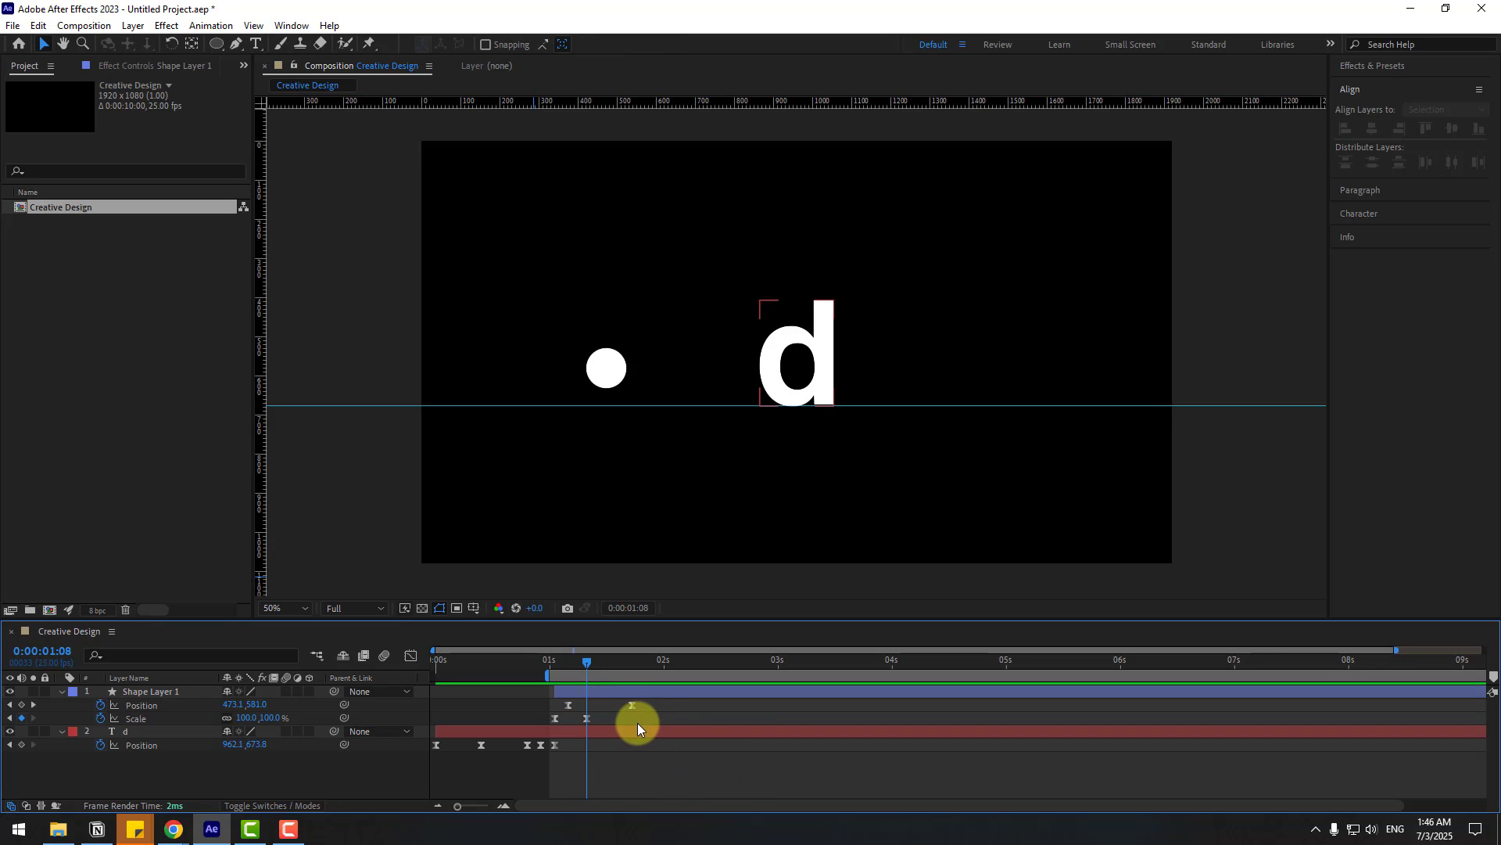
# - Reshape the Position speed curve for a sharper slide, previewing the timing and checking 1:12
pyautogui.click(632, 705)
pyautogui.click(409, 658)
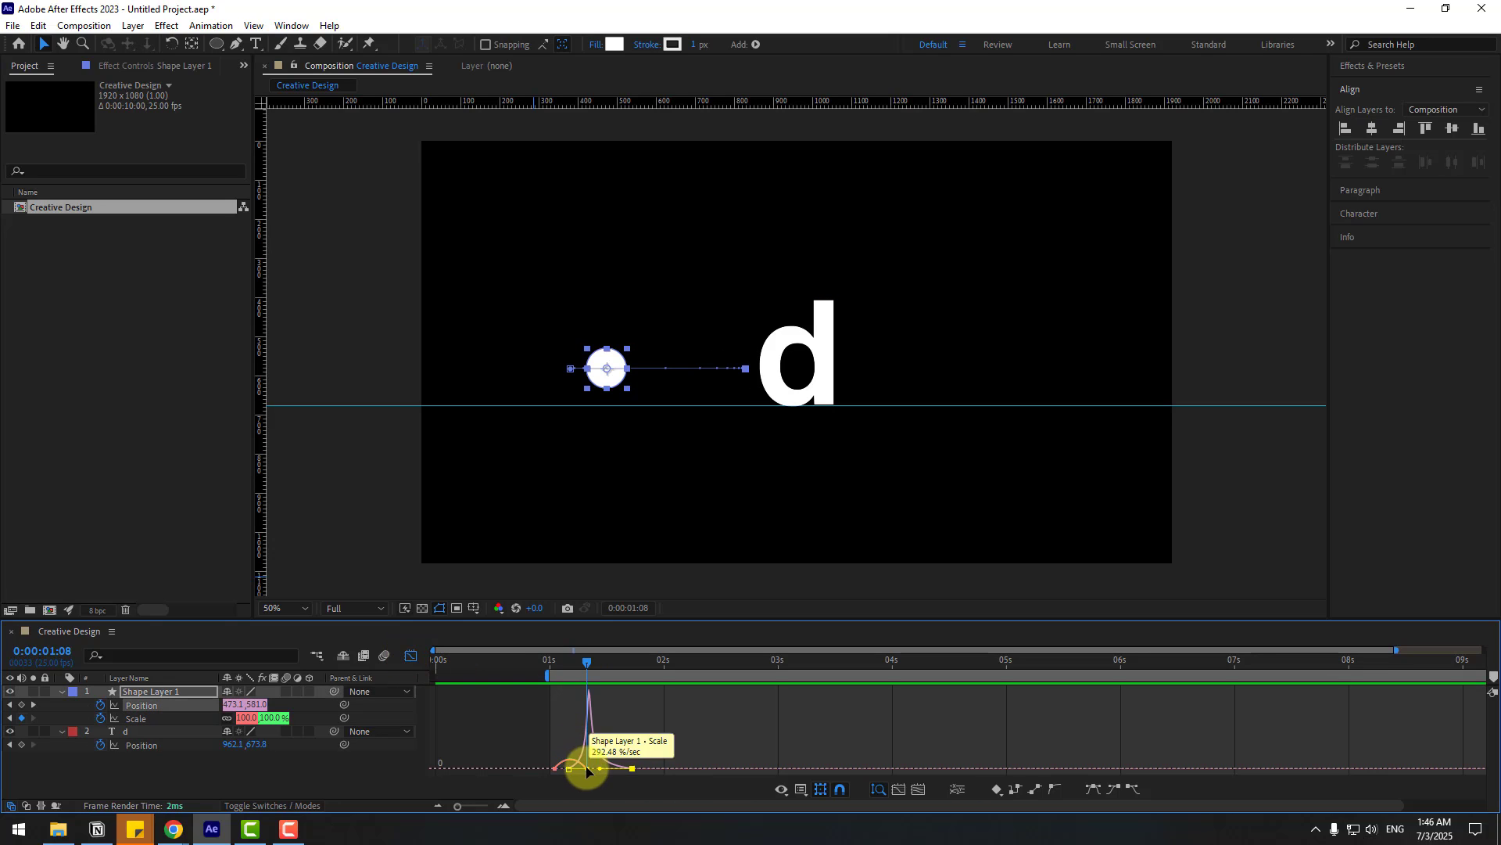
pyautogui.moveTo(586, 764); pyautogui.dragTo(606, 774)
pyautogui.press('space')
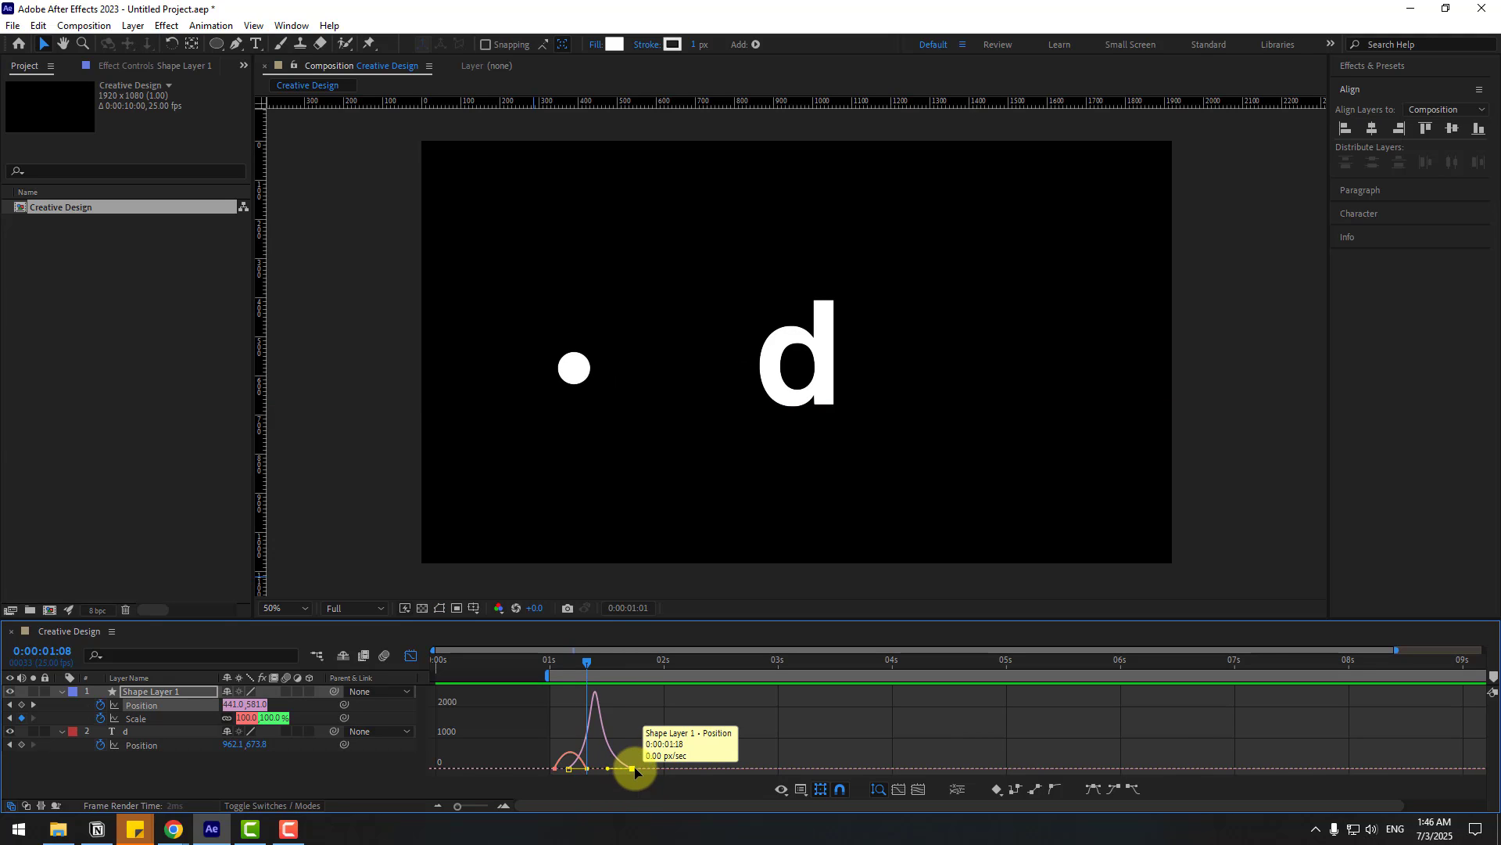
pyautogui.press('space')
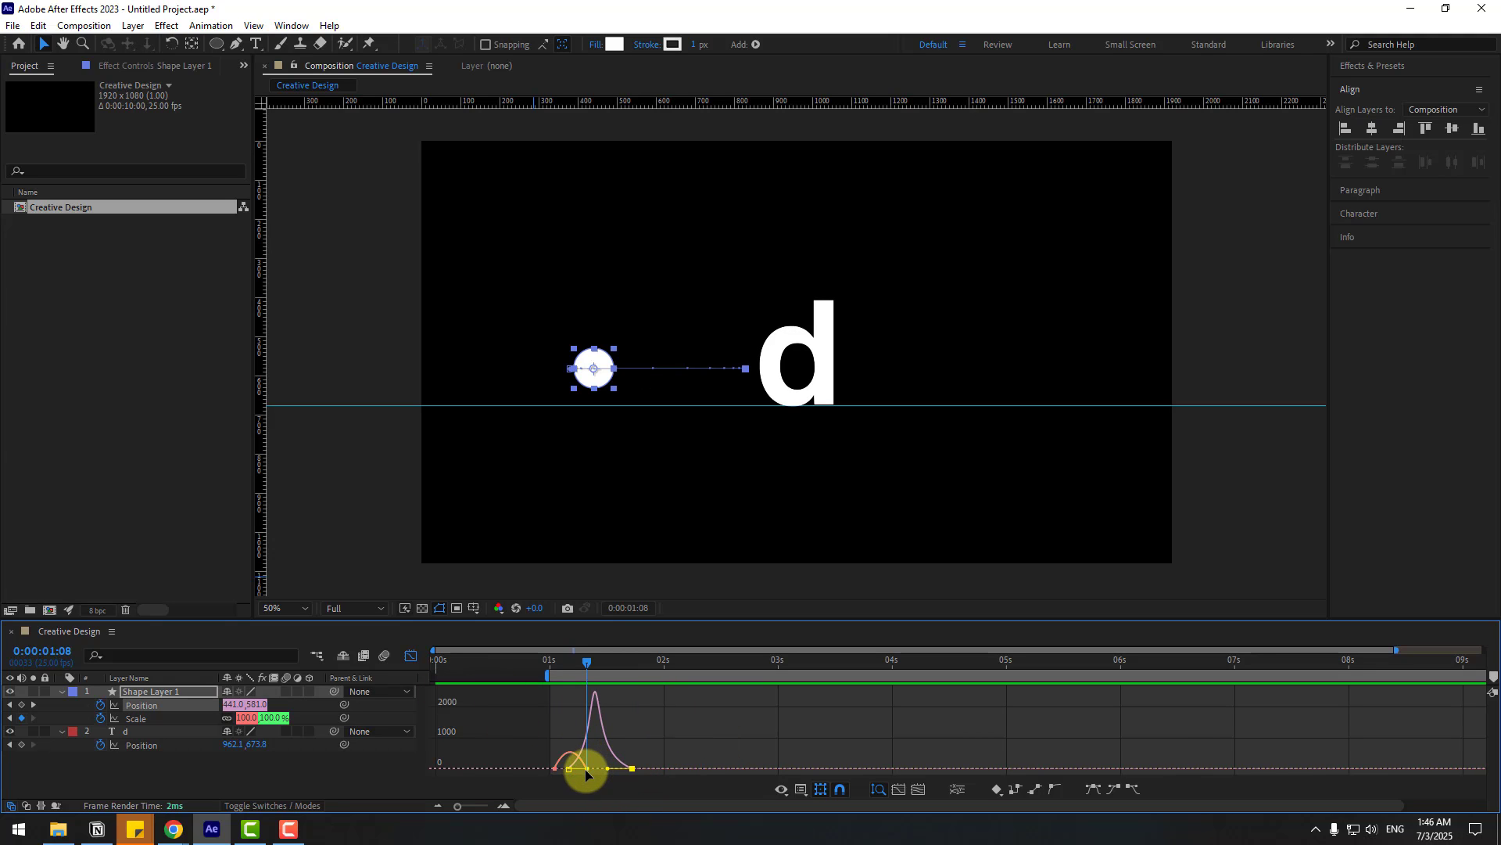
pyautogui.moveTo(592, 769); pyautogui.dragTo(613, 764)
pyautogui.press('space')
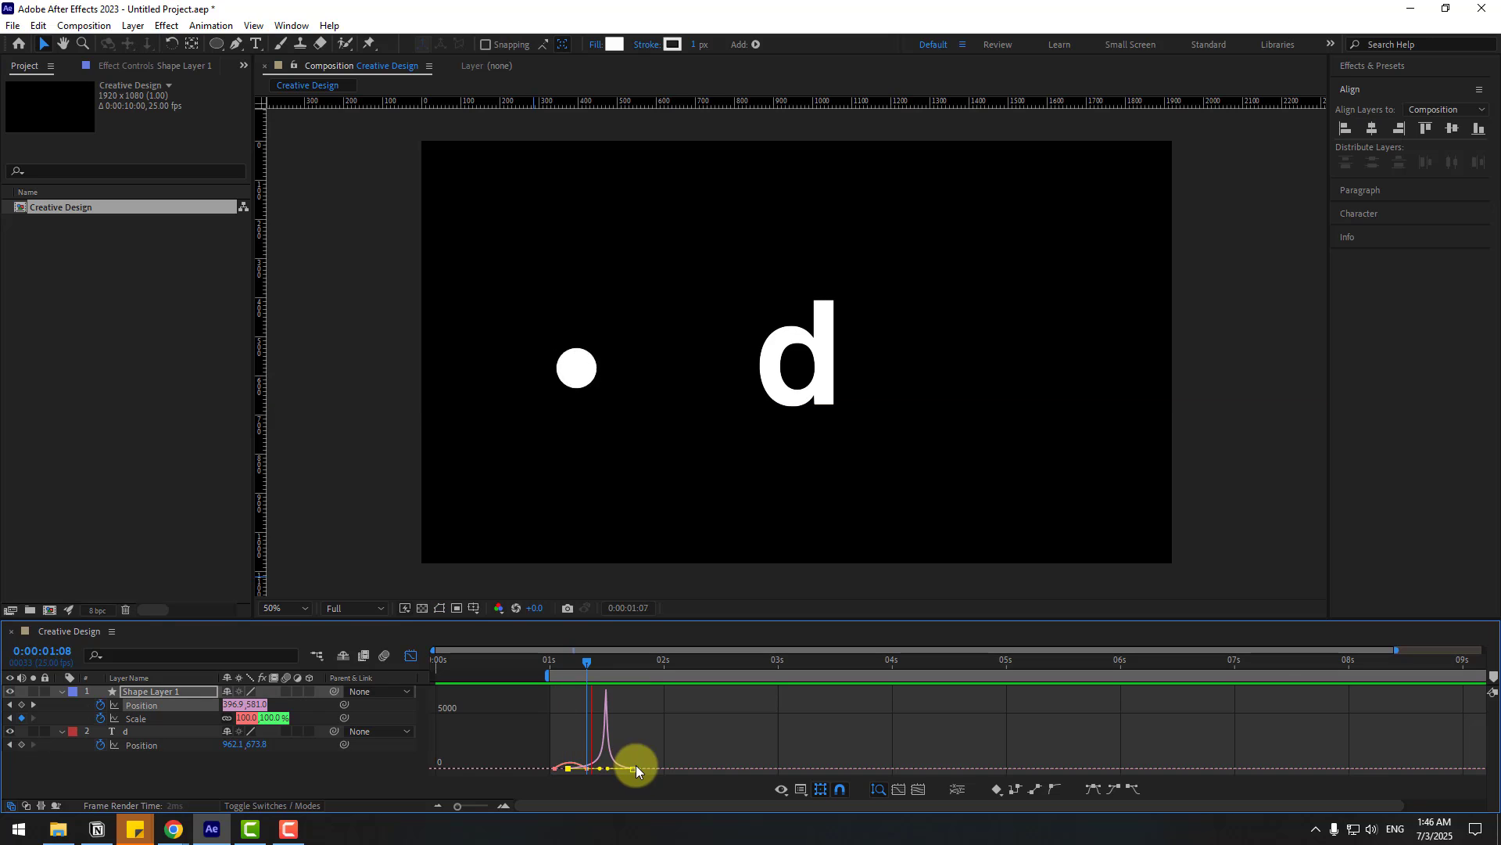
pyautogui.press('space')
pyautogui.click(410, 655)
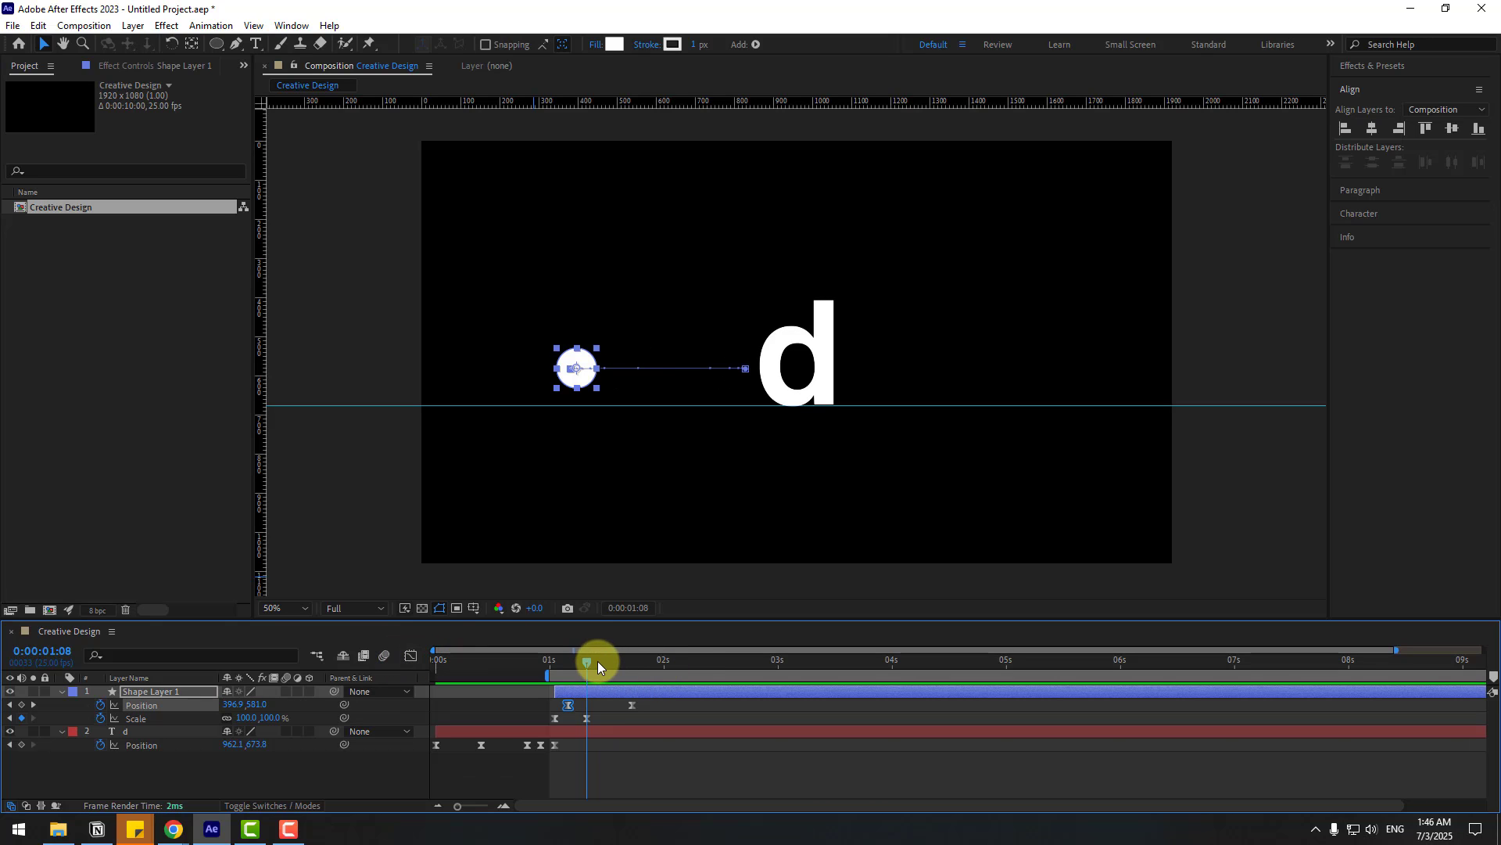
pyautogui.moveTo(597, 660)
pyautogui.mouseDown()
pyautogui.moveTo(622, 664)
pyautogui.moveTo(622, 707)
pyautogui.moveTo(618, 663)
pyautogui.mouseUp()
# - Start Rotation keyframes on the d and rotate it to 206° at 2:00
pyautogui.keyDown('ctrl'); pyautogui.click(130, 731); pyautogui.keyUp('ctrl')
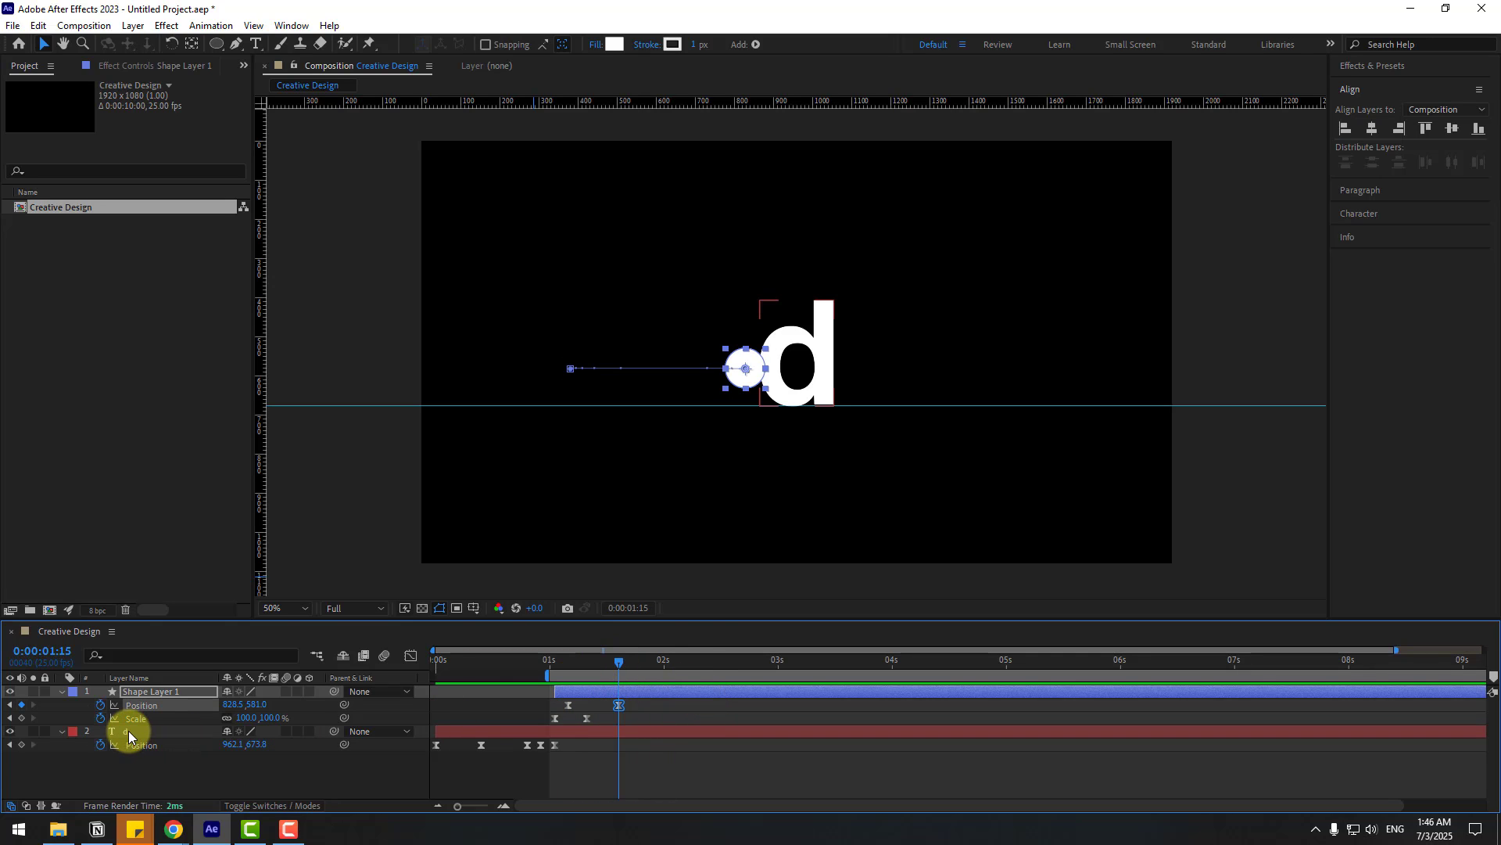
pyautogui.click(128, 730)
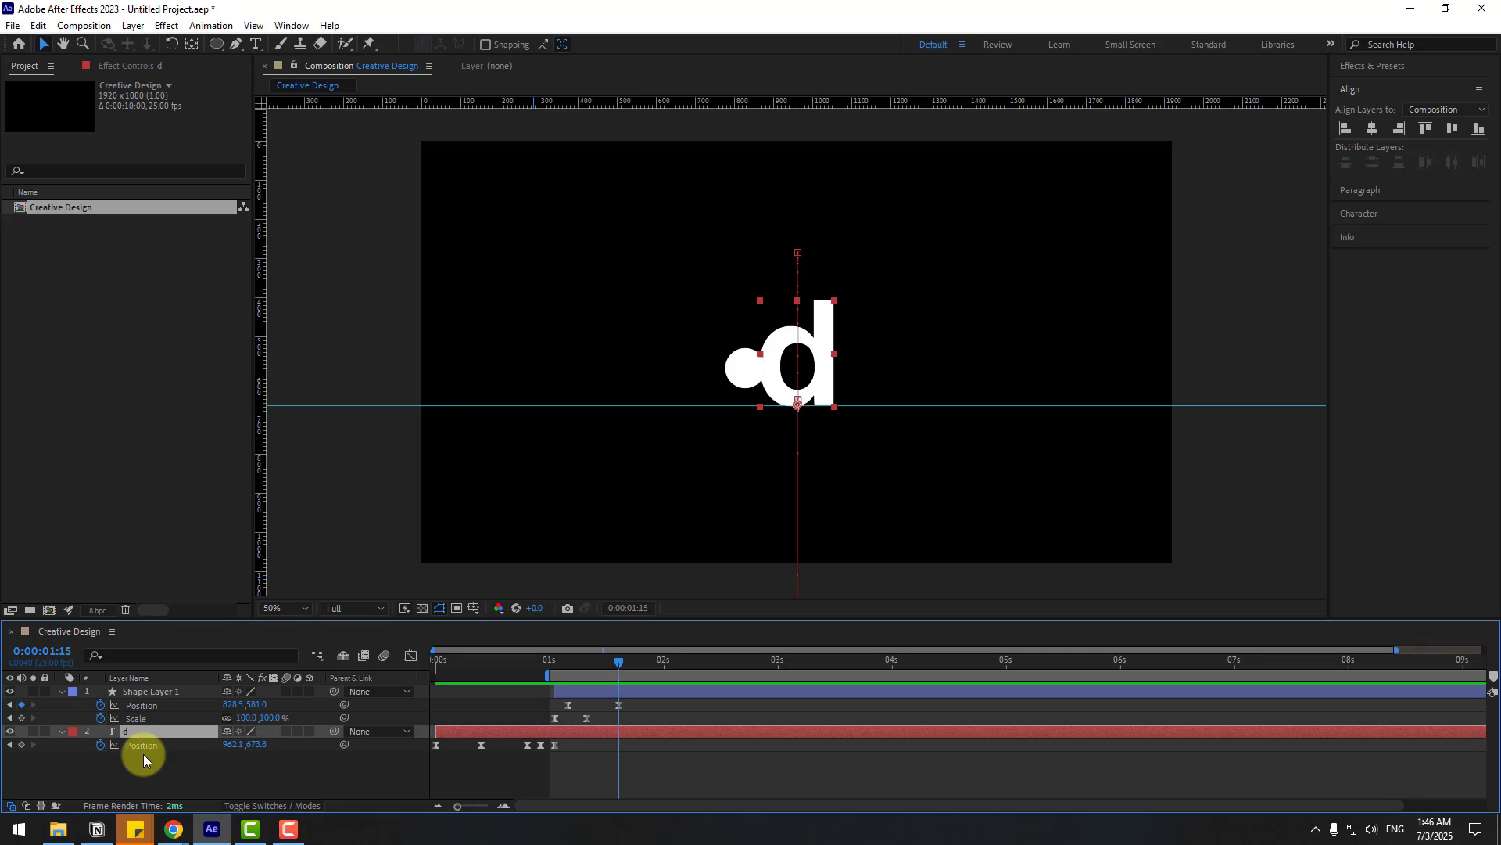
pyautogui.hotkey('shift', 'r')
pyautogui.click(100, 757)
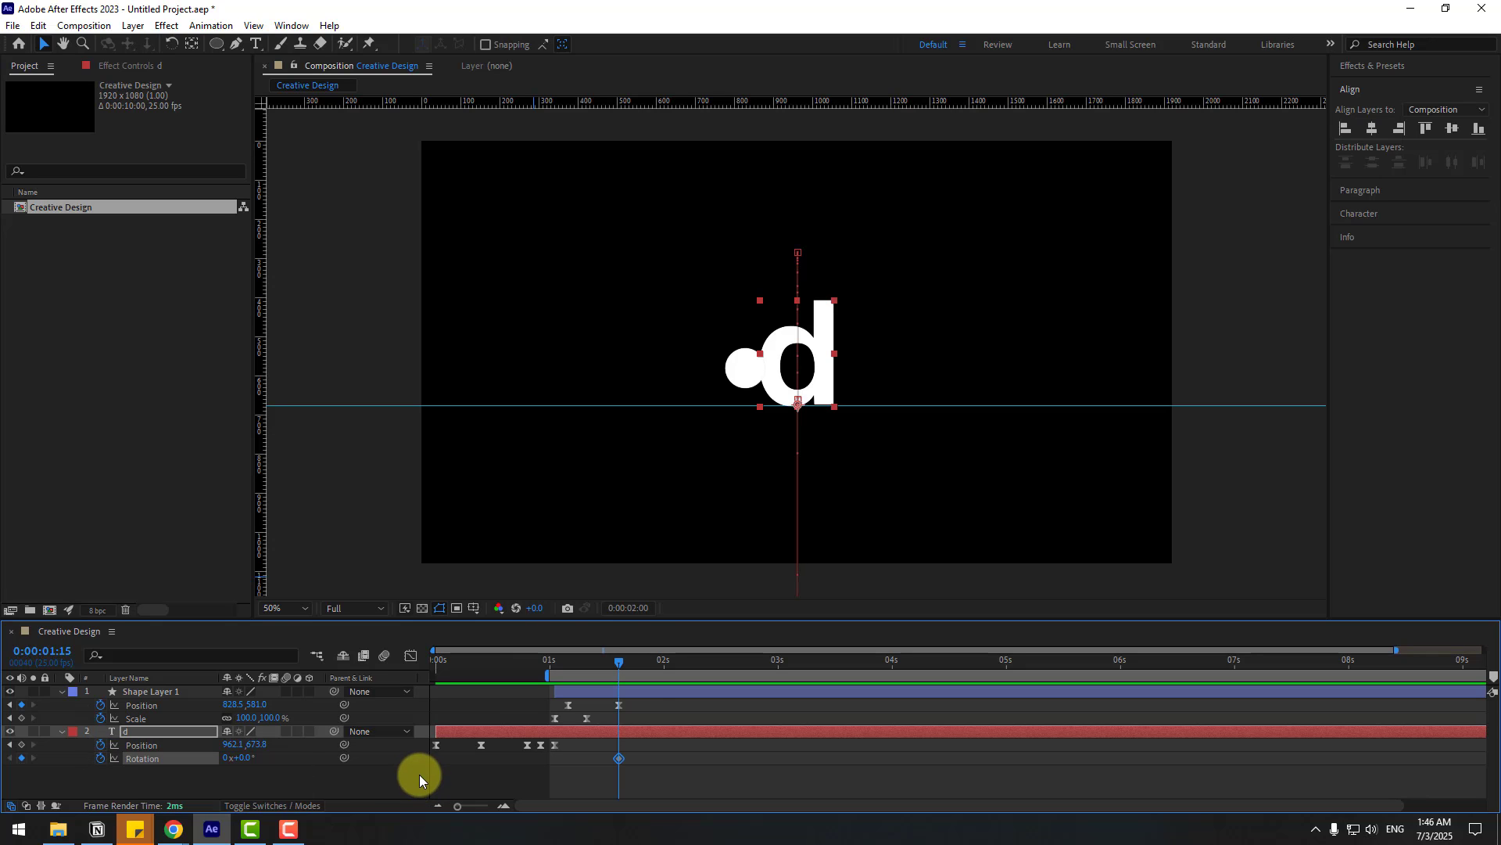
pyautogui.hotkey('shift', 'pagedown')
pyautogui.moveTo(244, 764); pyautogui.dragTo(390, 747)
# - Swing back to 166° at 2:10, add another wobble at 2:20, and select all rotation keyframes
pyautogui.hotkey('shift', 'pagedown')
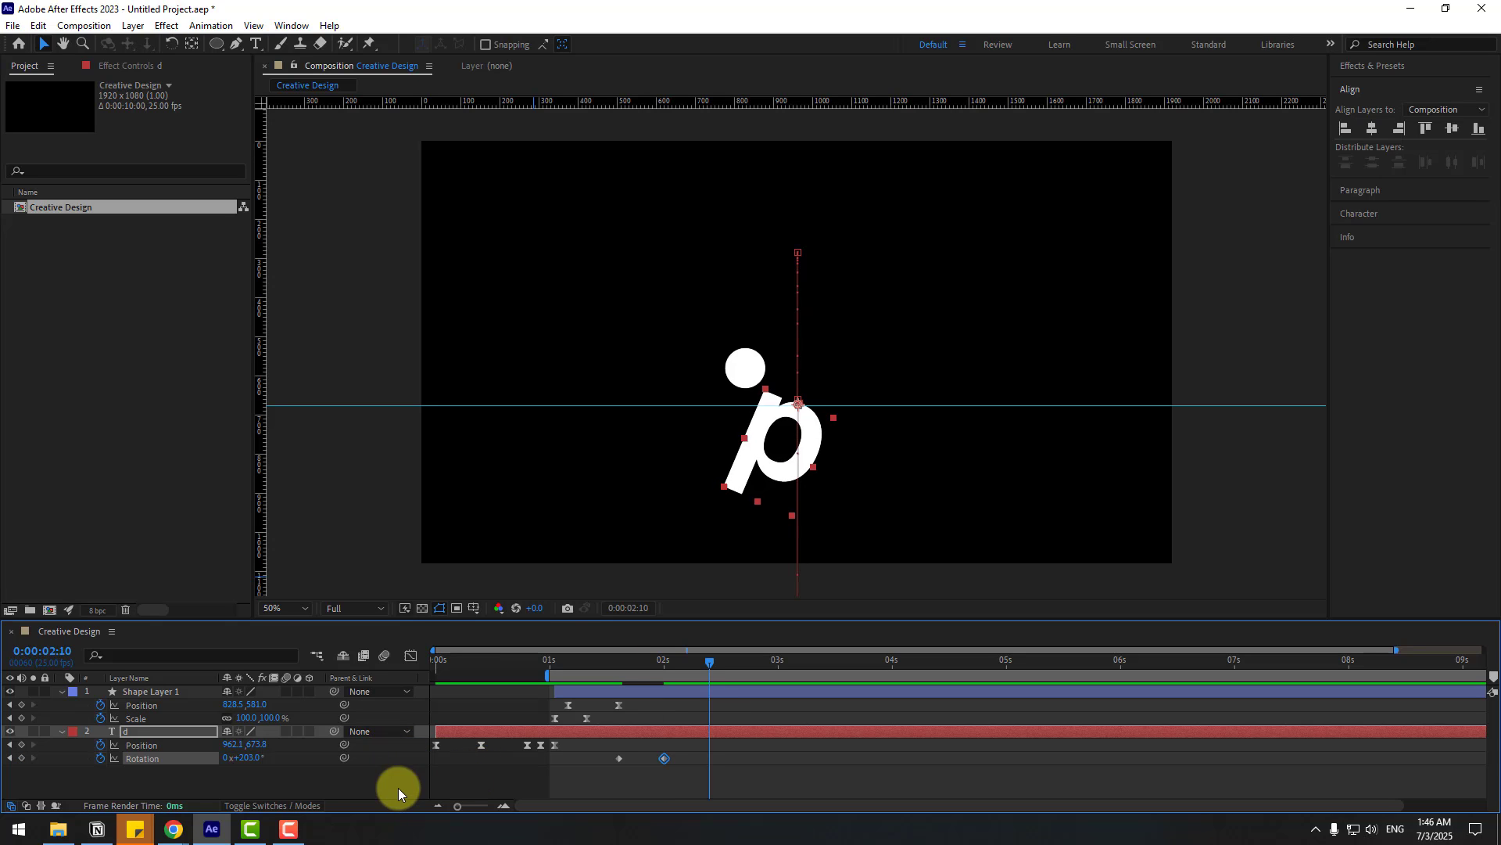
pyautogui.moveTo(251, 757)
pyautogui.mouseDown()
pyautogui.moveTo(228, 764)
pyautogui.moveTo(276, 766)
pyautogui.mouseUp()
pyautogui.hotkey('shift', 'pagedown')
pyautogui.moveTo(254, 763); pyautogui.dragTo(249, 758)
pyautogui.hotkey('shift', 'pagedown')
pyautogui.hotkey('shift', 'pagedown')
pyautogui.moveTo(954, 755); pyautogui.dragTo(613, 764)
# - Apply Easy Ease to all the d's rotation keyframes and preview the flip
pyautogui.rightClick(621, 758)
pyautogui.moveTo(786, 746)
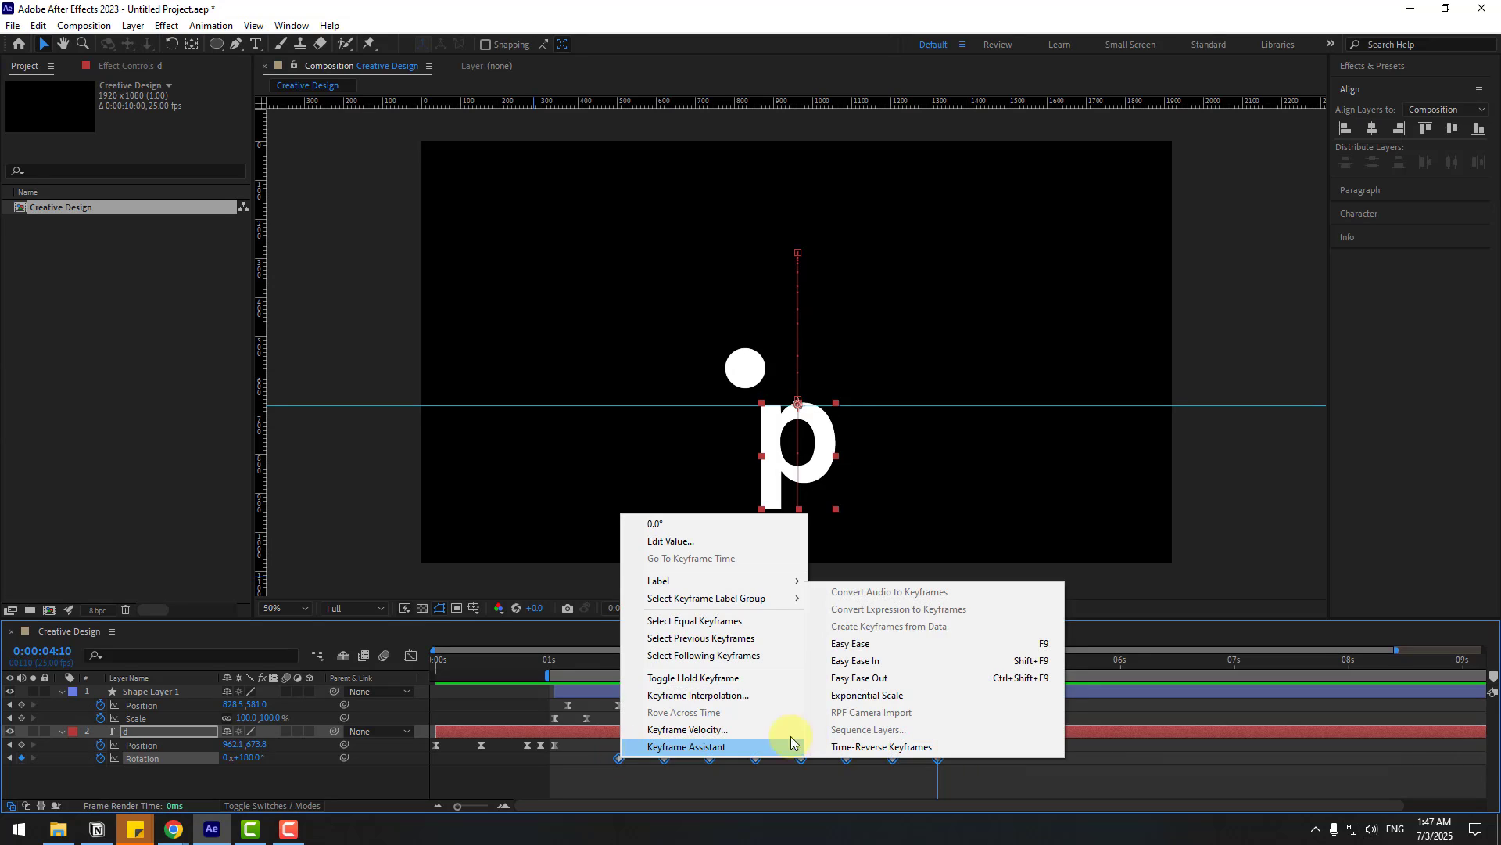
pyautogui.click(864, 645)
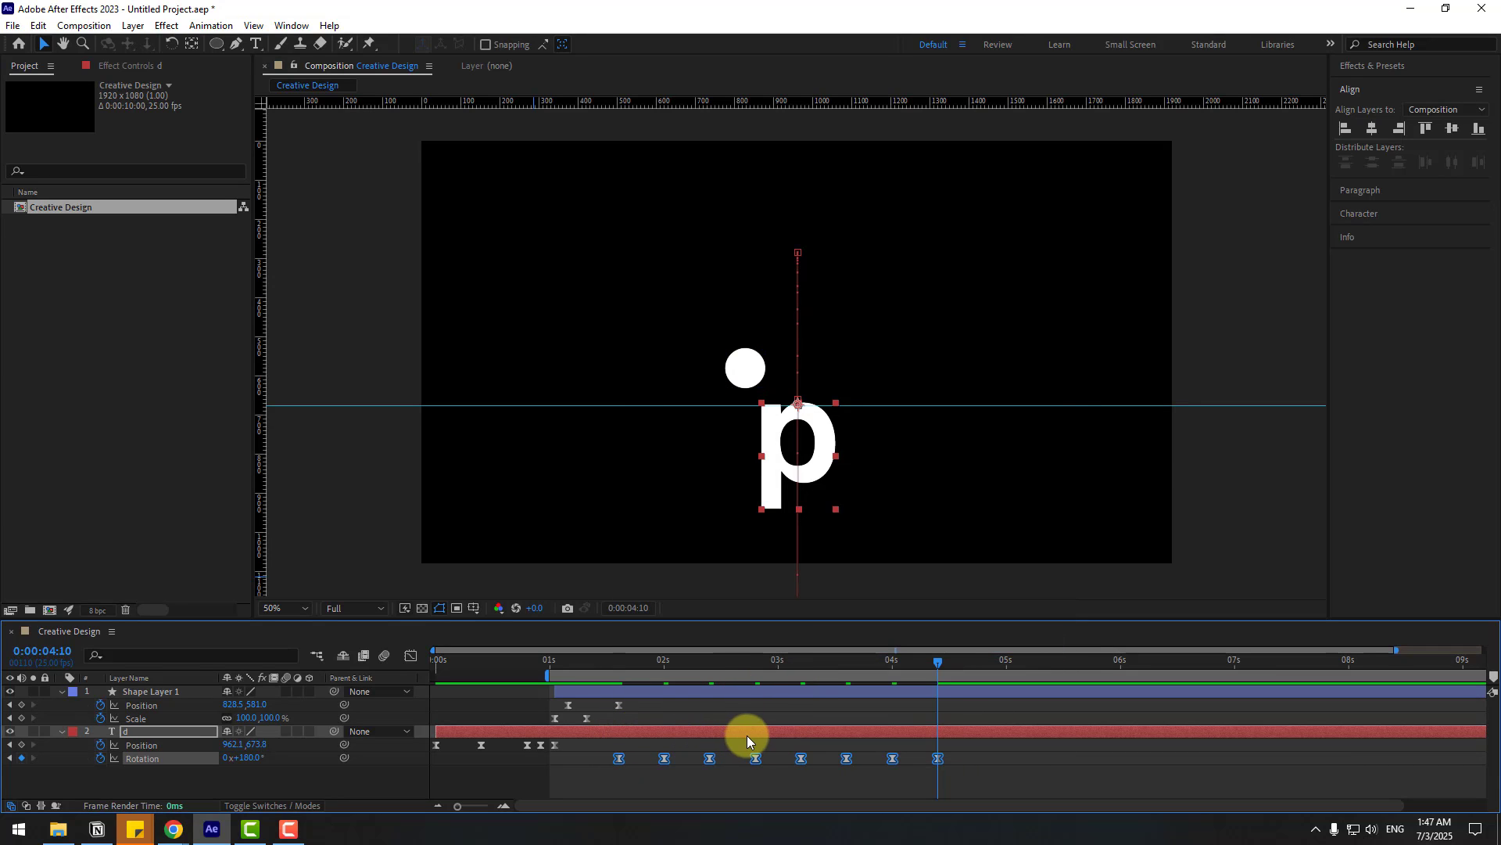
pyautogui.press('space')
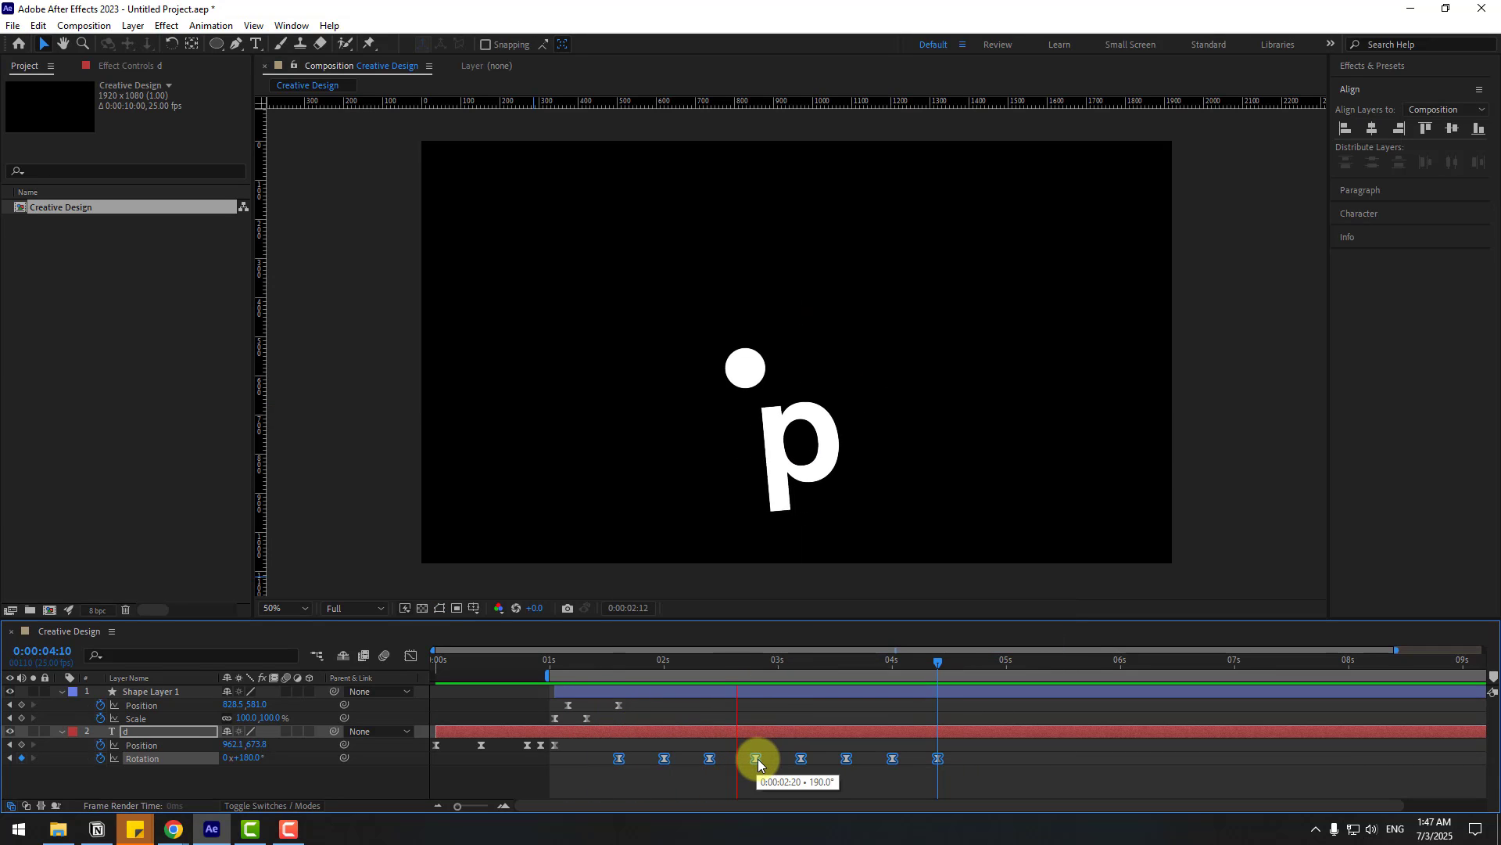
pyautogui.click(620, 758)
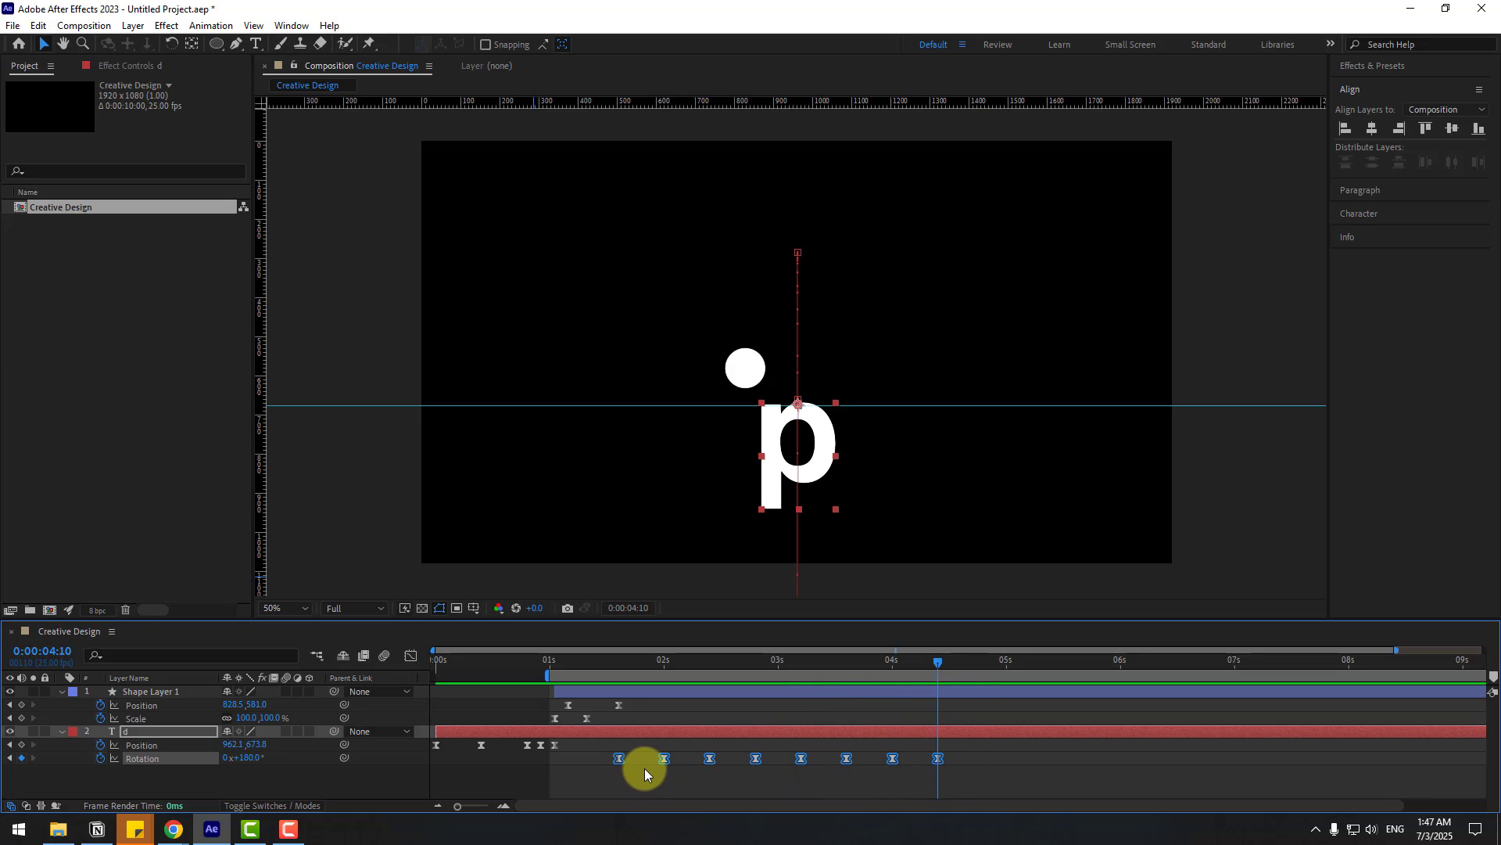
# - Reshape the rotation speed curve near 1:16 in the speed graph and preview
pyautogui.click(411, 657)
pyautogui.moveTo(587, 668); pyautogui.dragTo(623, 663)
pyautogui.press('=')
pyautogui.press('=')
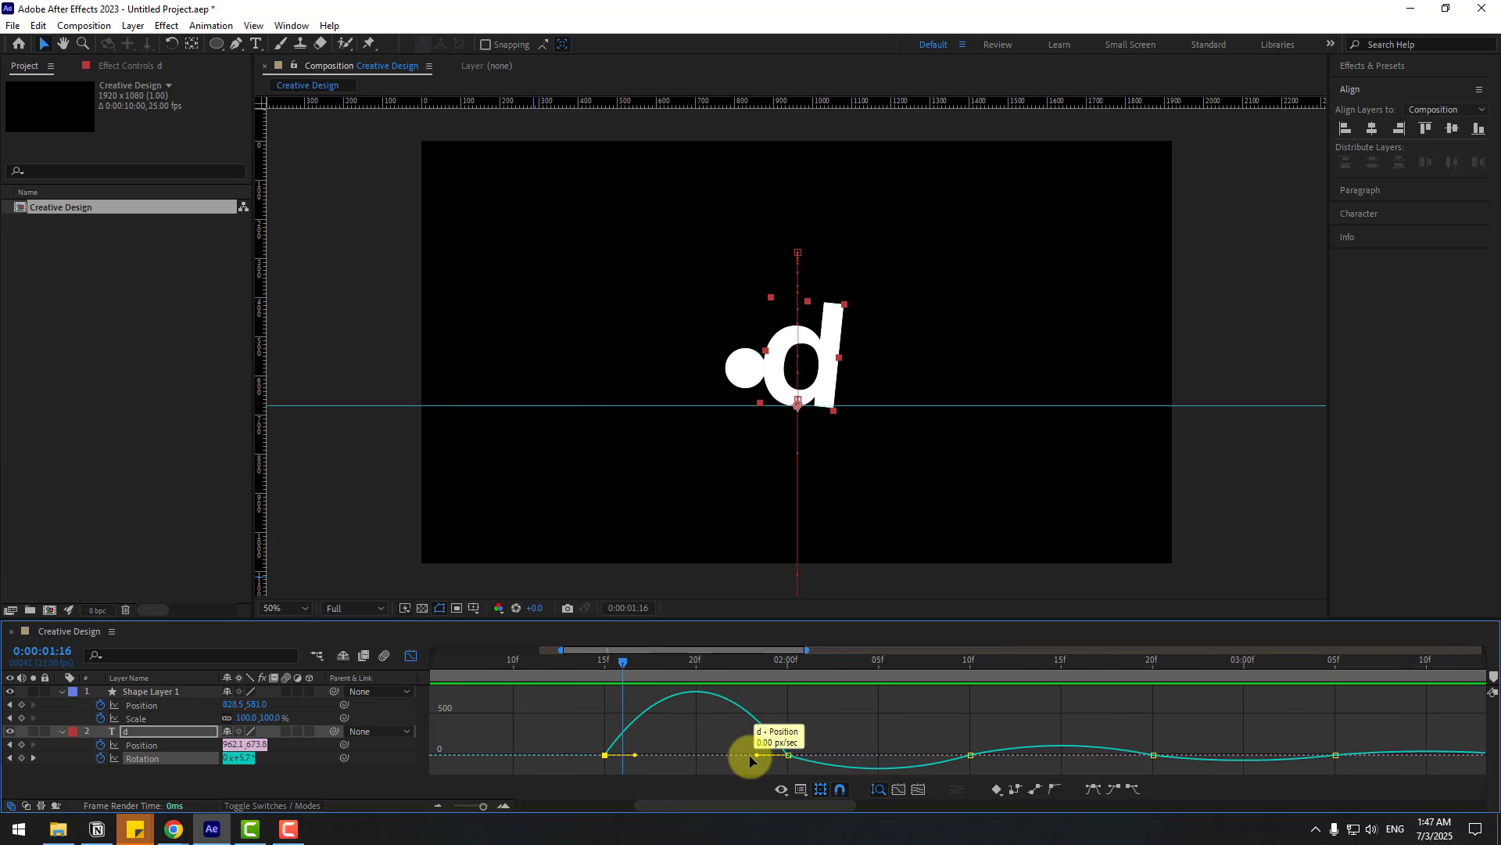
pyautogui.moveTo(757, 755); pyautogui.dragTo(701, 754)
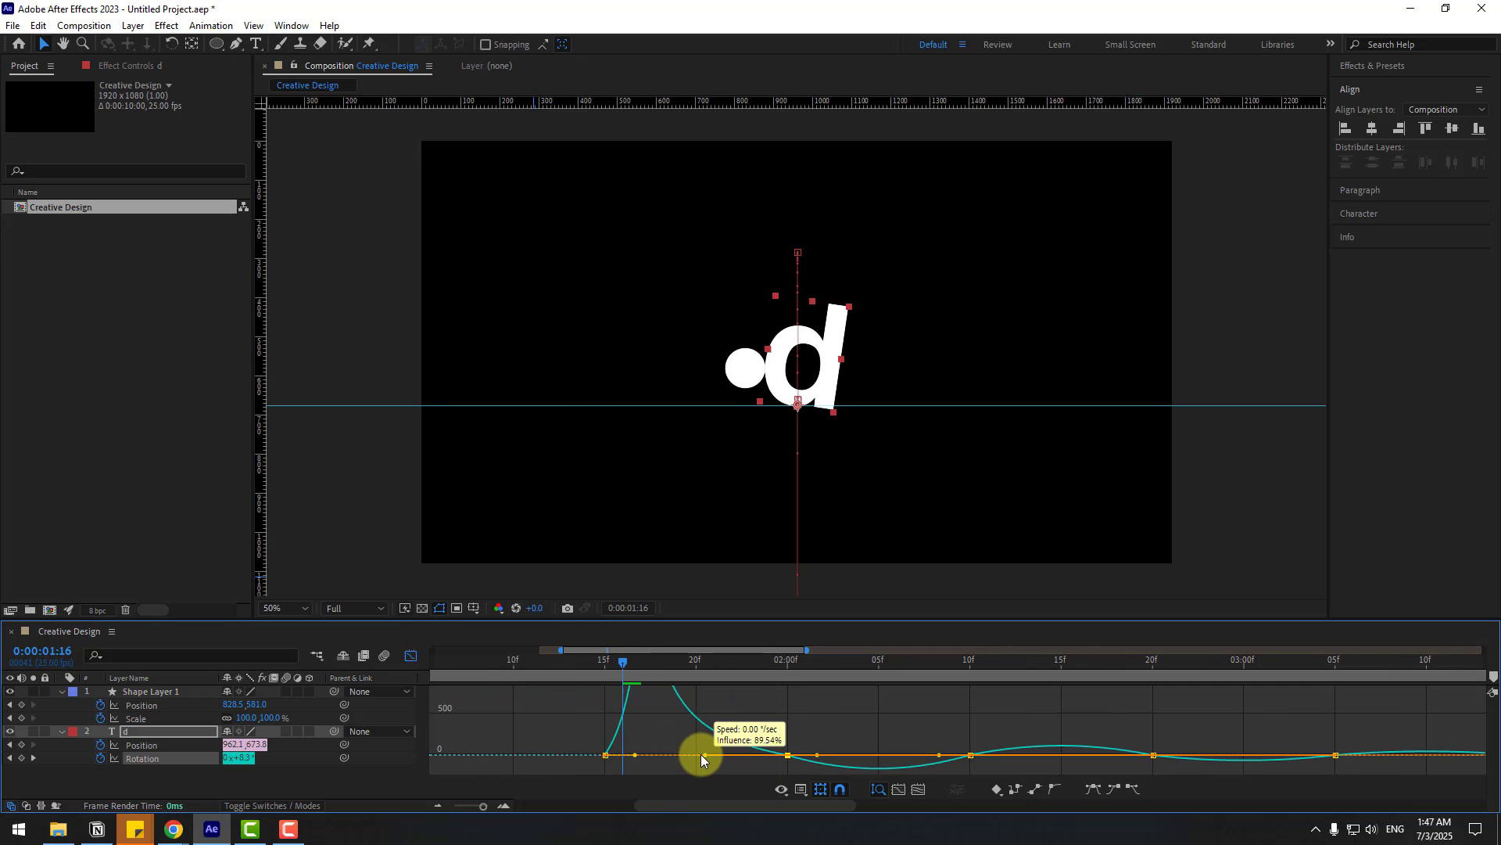
pyautogui.press('-')
pyautogui.press('-')
pyautogui.press('space')
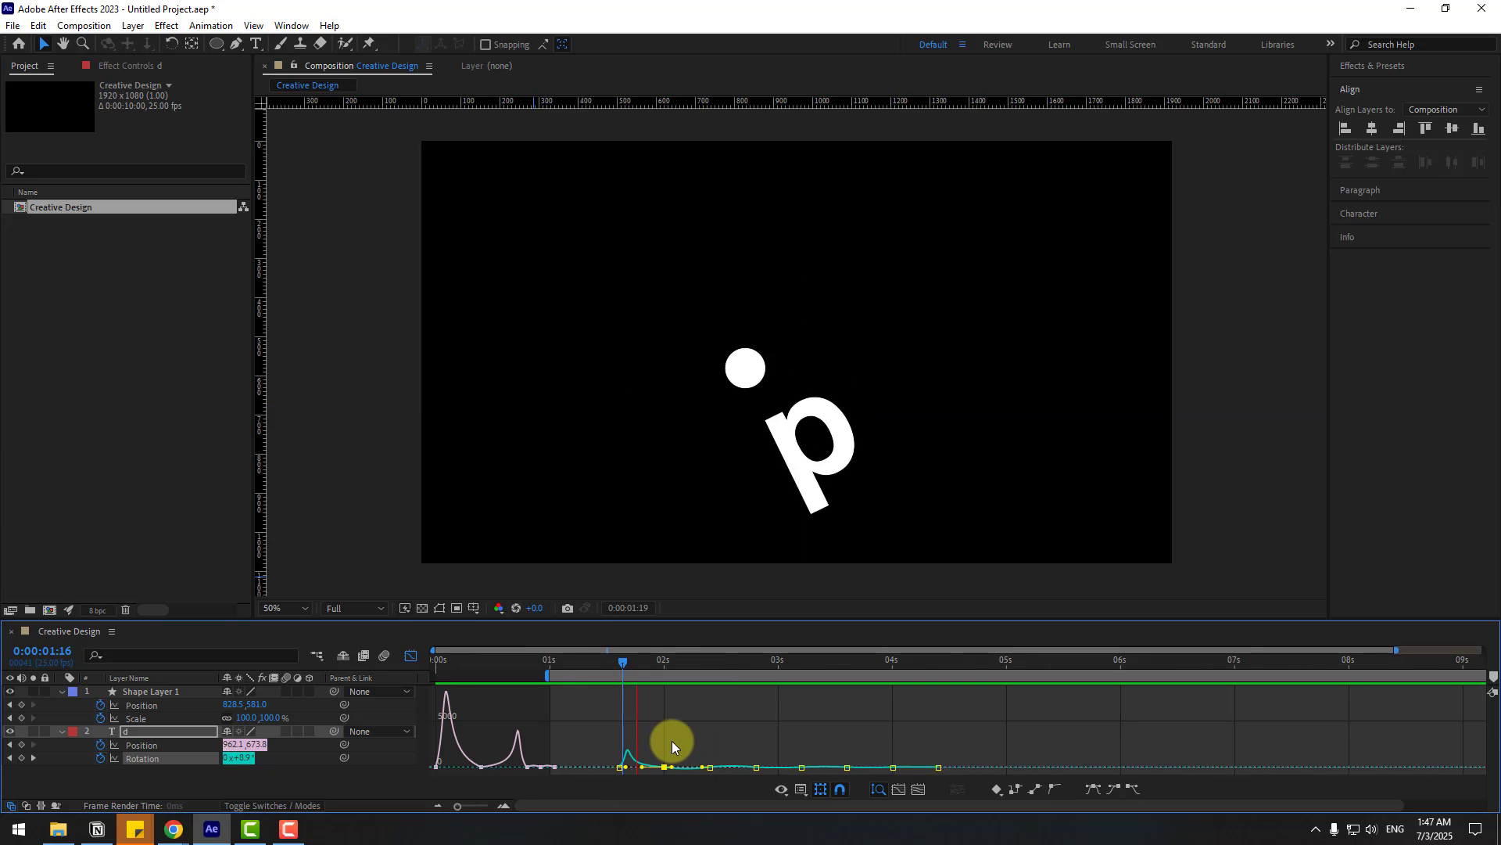
pyautogui.press('space')
# - Sharpen the rotation speed peak further, preview, and return to 1:13 with the d upright
pyautogui.press('=')
pyautogui.press('=')
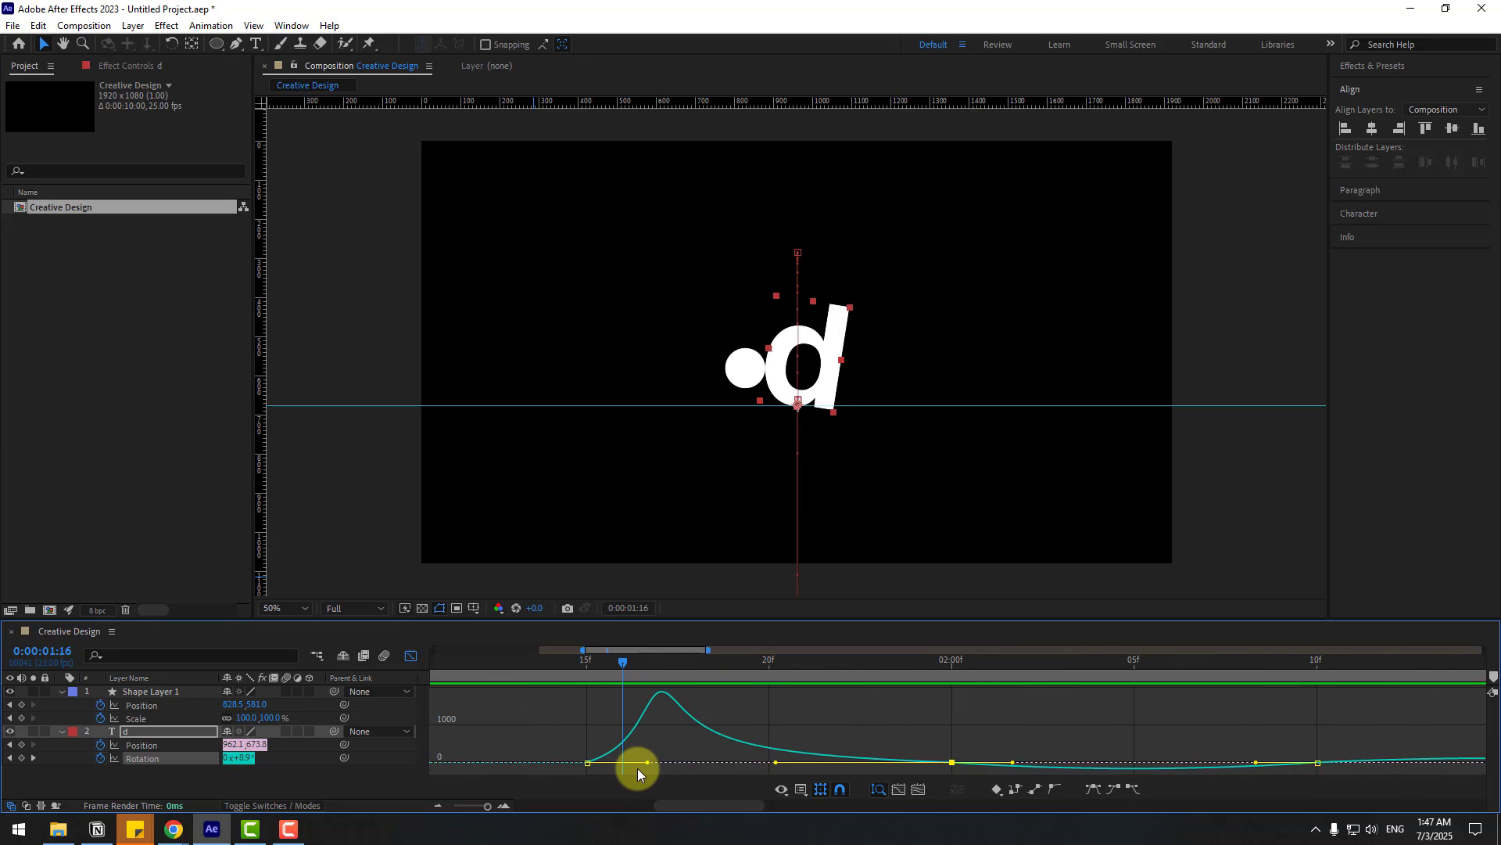
pyautogui.moveTo(647, 763); pyautogui.dragTo(629, 759)
pyautogui.press('-')
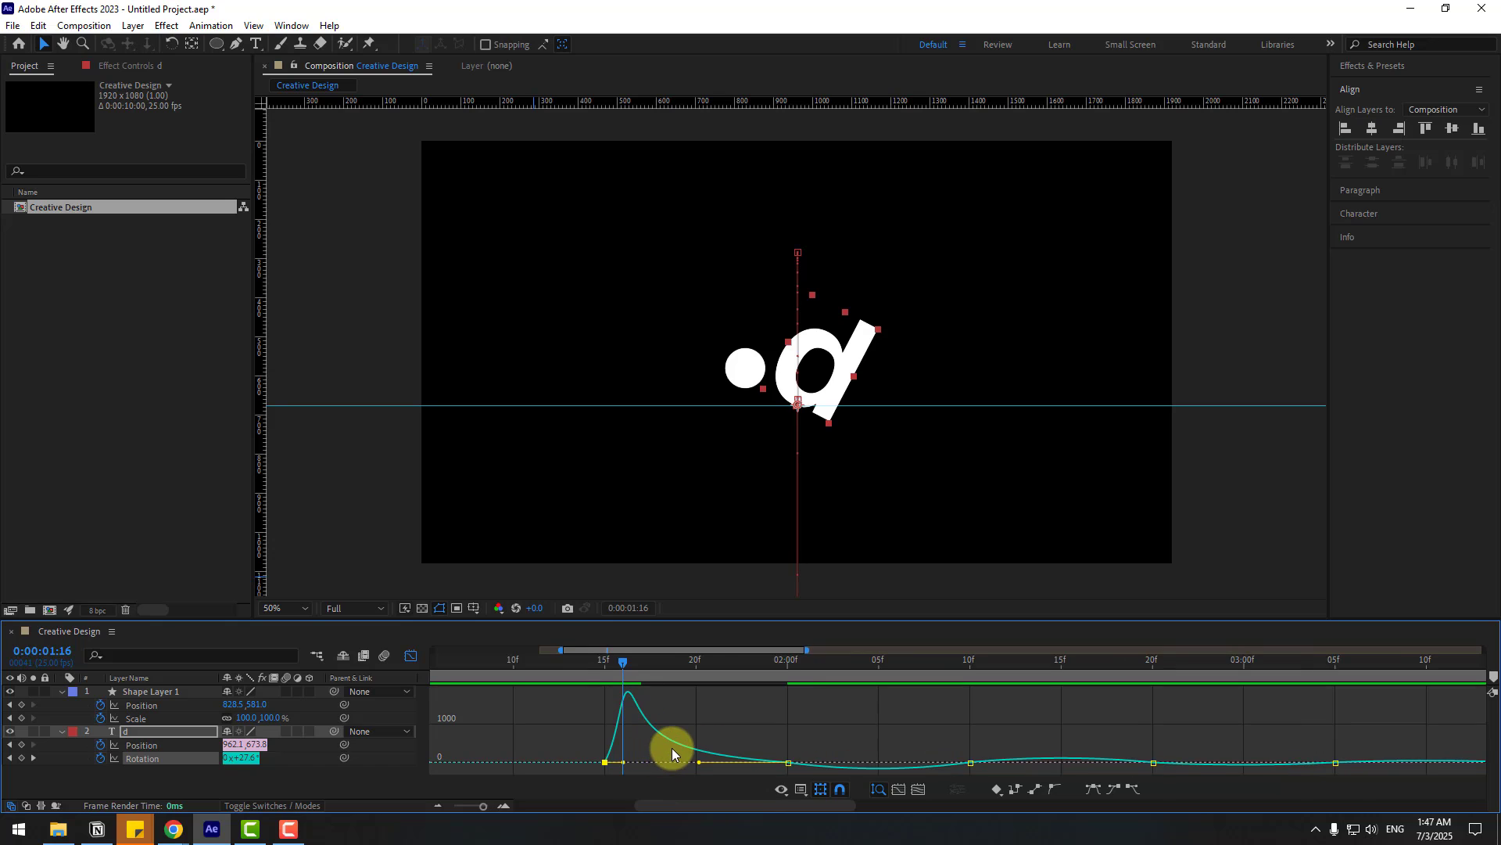
pyautogui.press('space')
pyautogui.press('space')
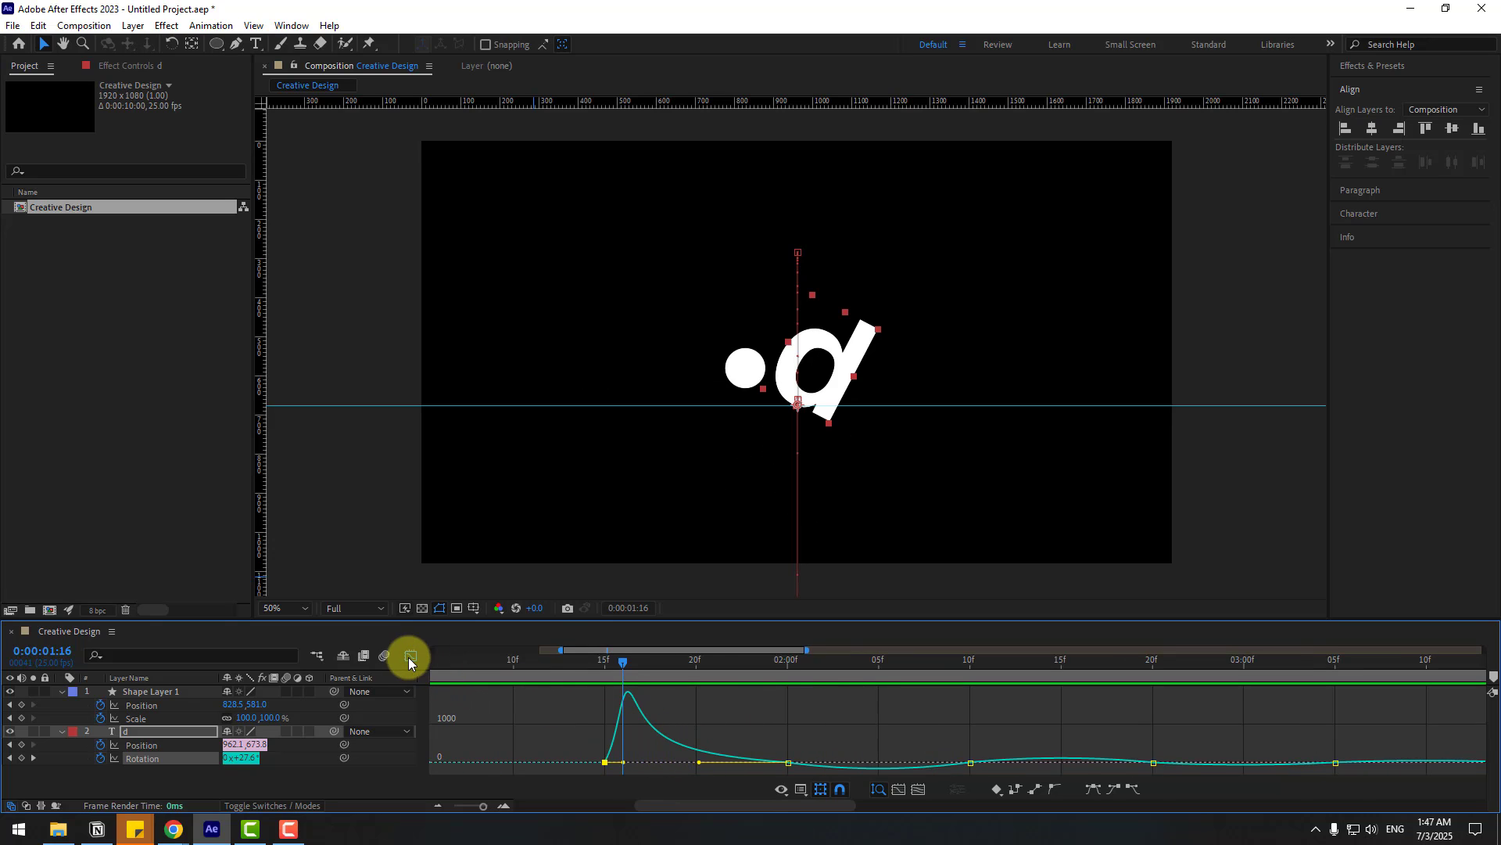
pyautogui.click(410, 655)
pyautogui.moveTo(585, 664); pyautogui.dragTo(568, 665)
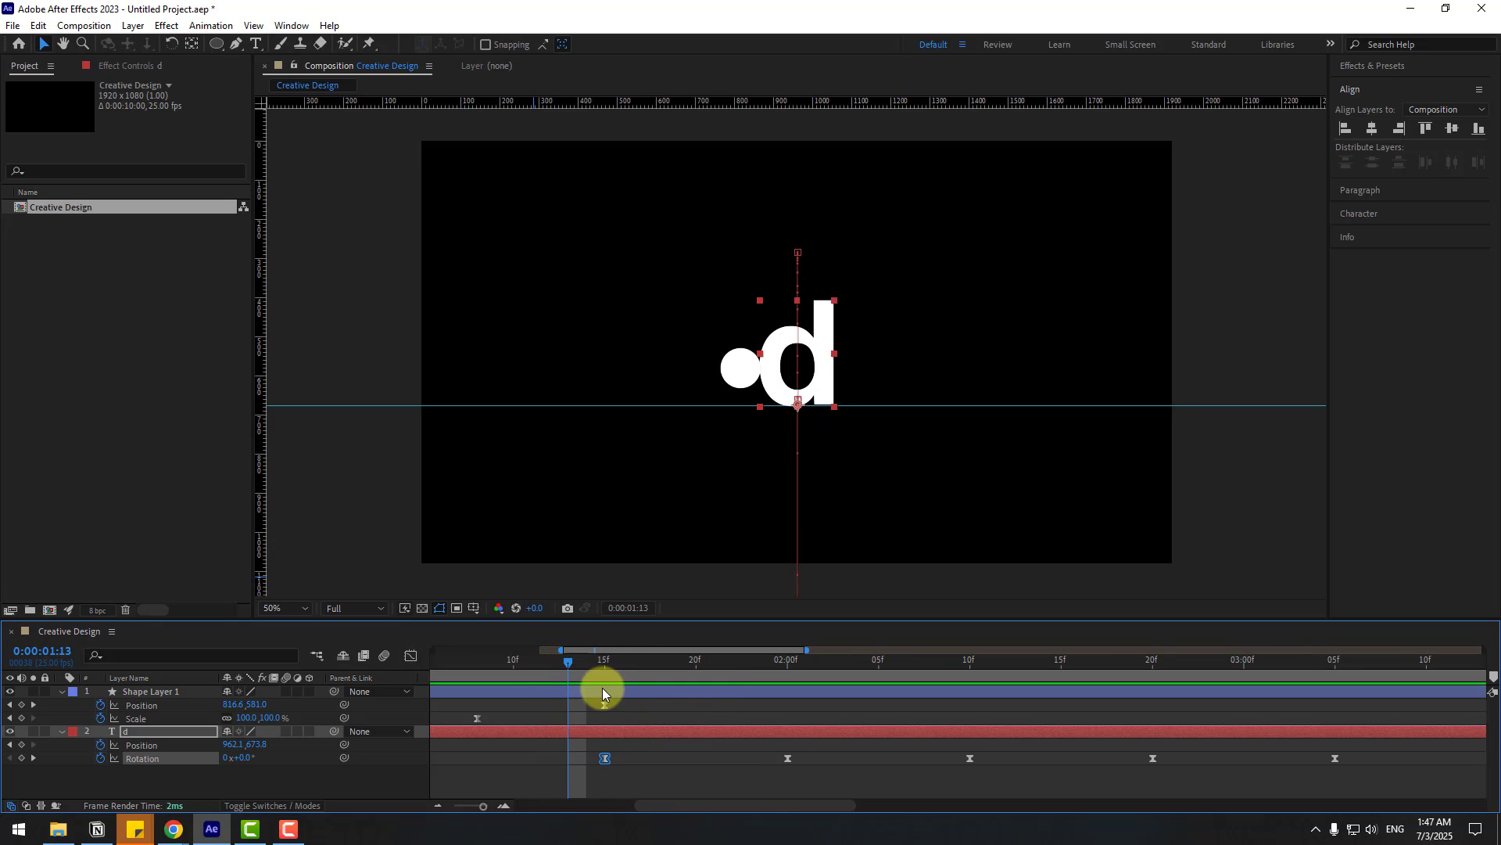
# - Shift all of the d's Rotation keyframes slightly earlier and preview the earlier flip
pyautogui.press('-')
pyautogui.press('-')
pyautogui.click(897, 758)
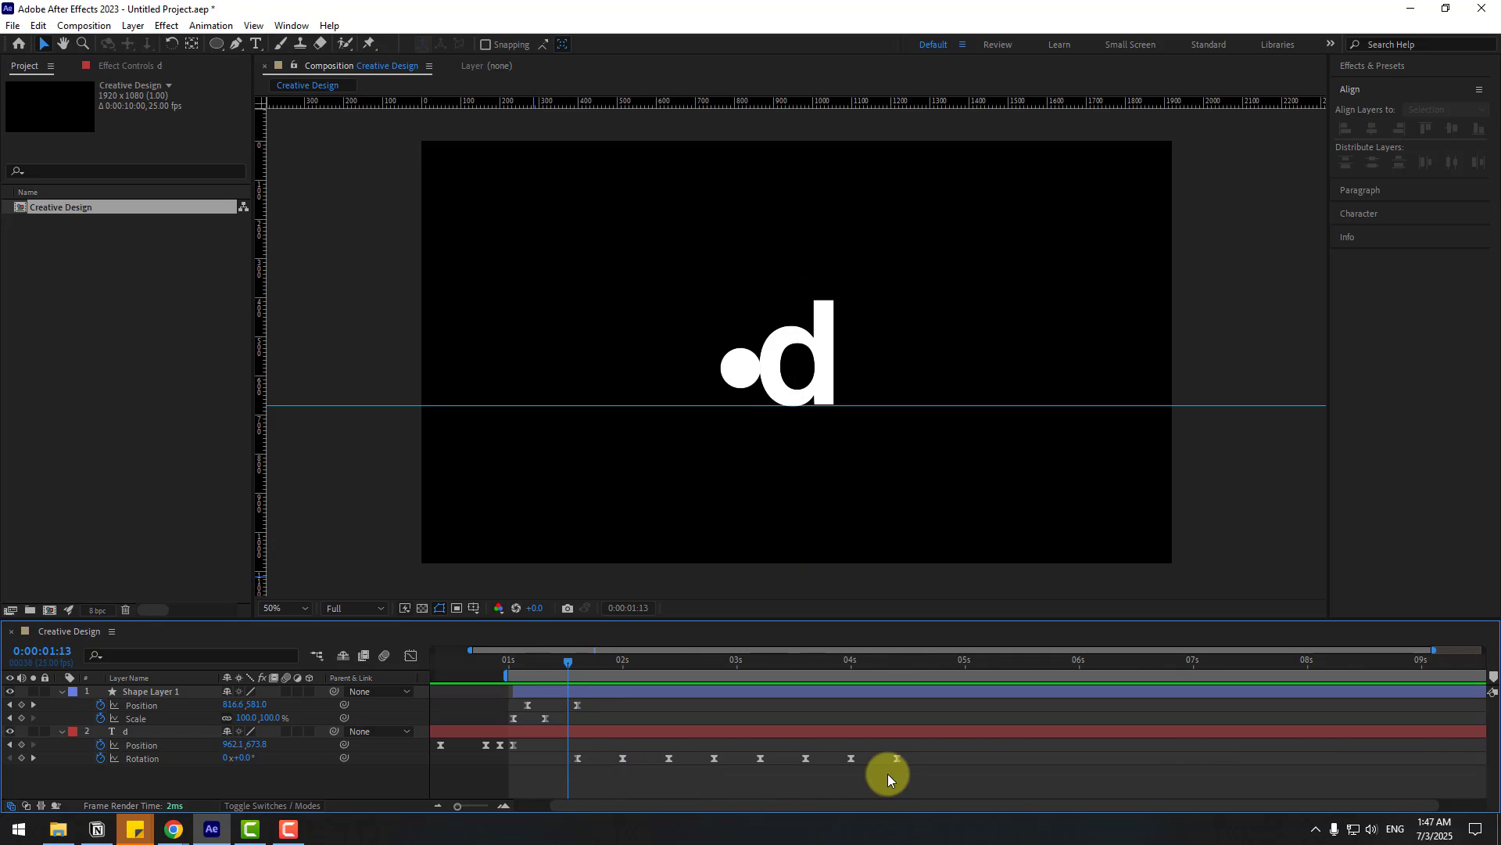
pyautogui.moveTo(636, 762); pyautogui.dragTo(570, 758)
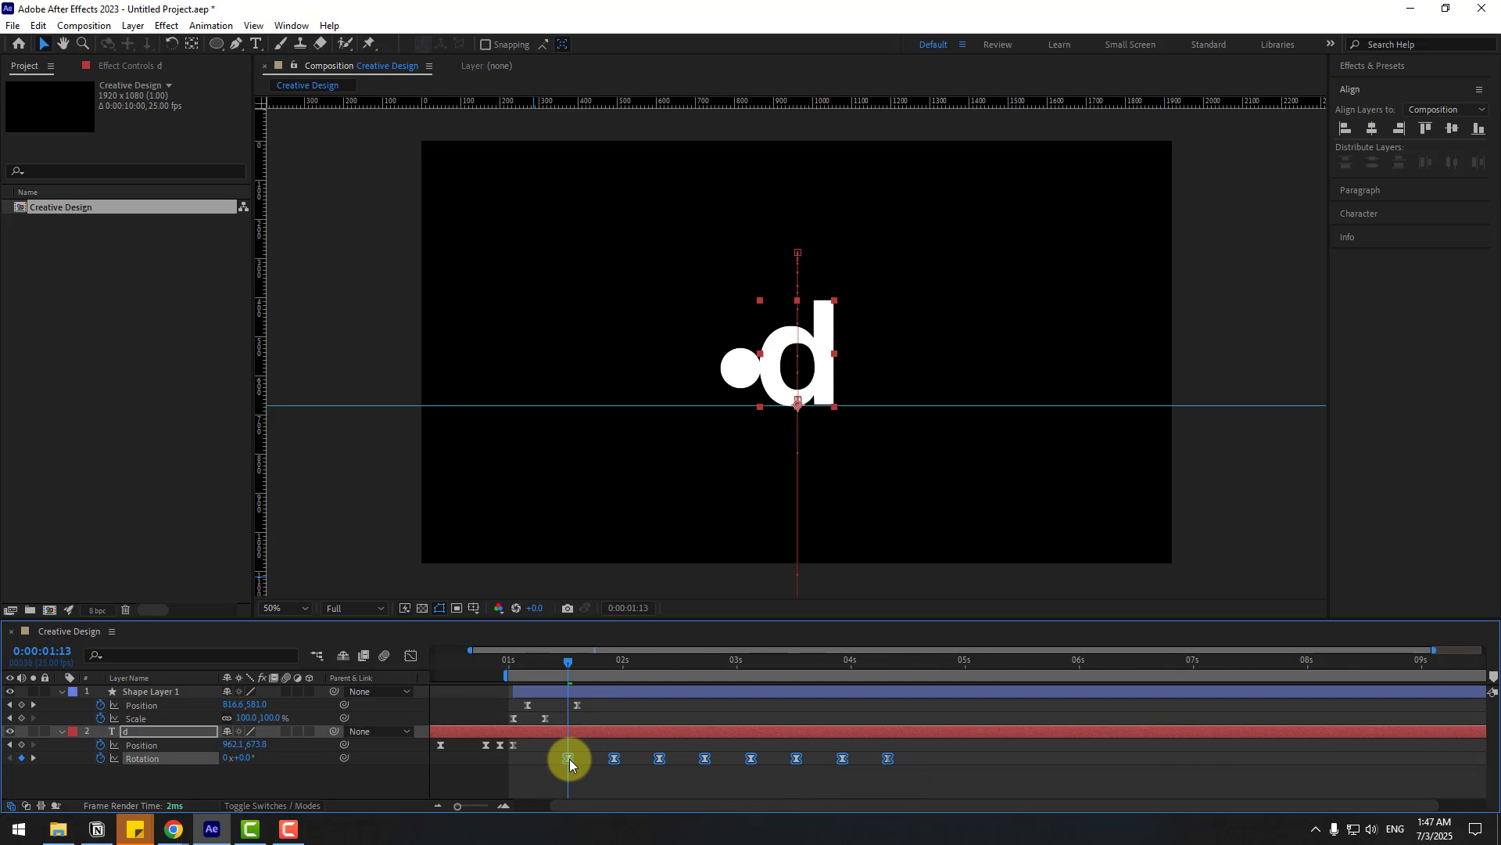
pyautogui.press('space')
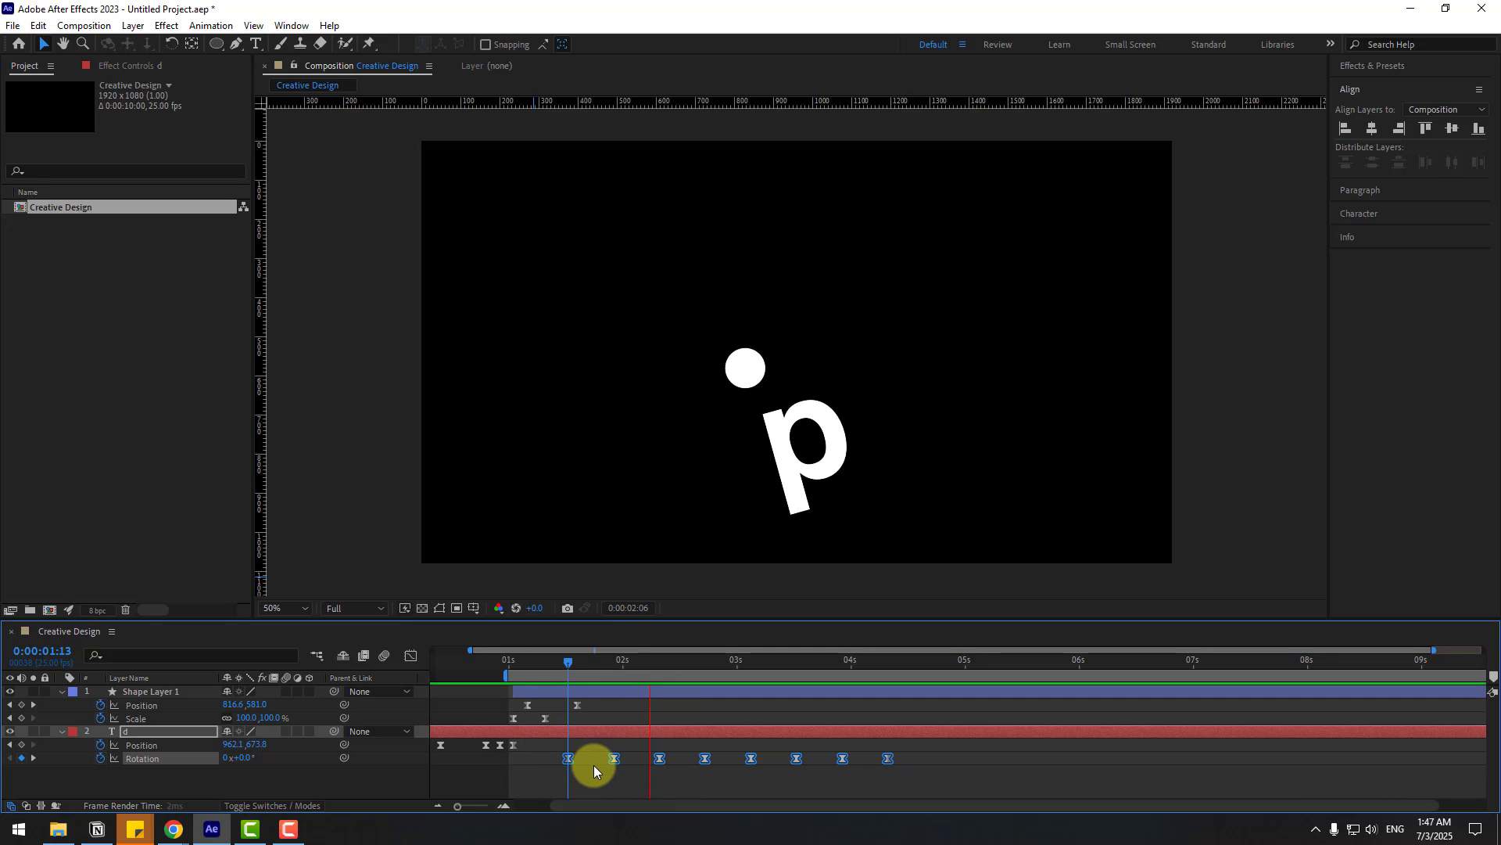
pyautogui.press('space')
# - Set the d's rotation easing influence to about 32% in the speed graph, then preview
pyautogui.hotkey('shift', 'F3')
pyautogui.press('=')
pyautogui.press('=')
pyautogui.press('=')
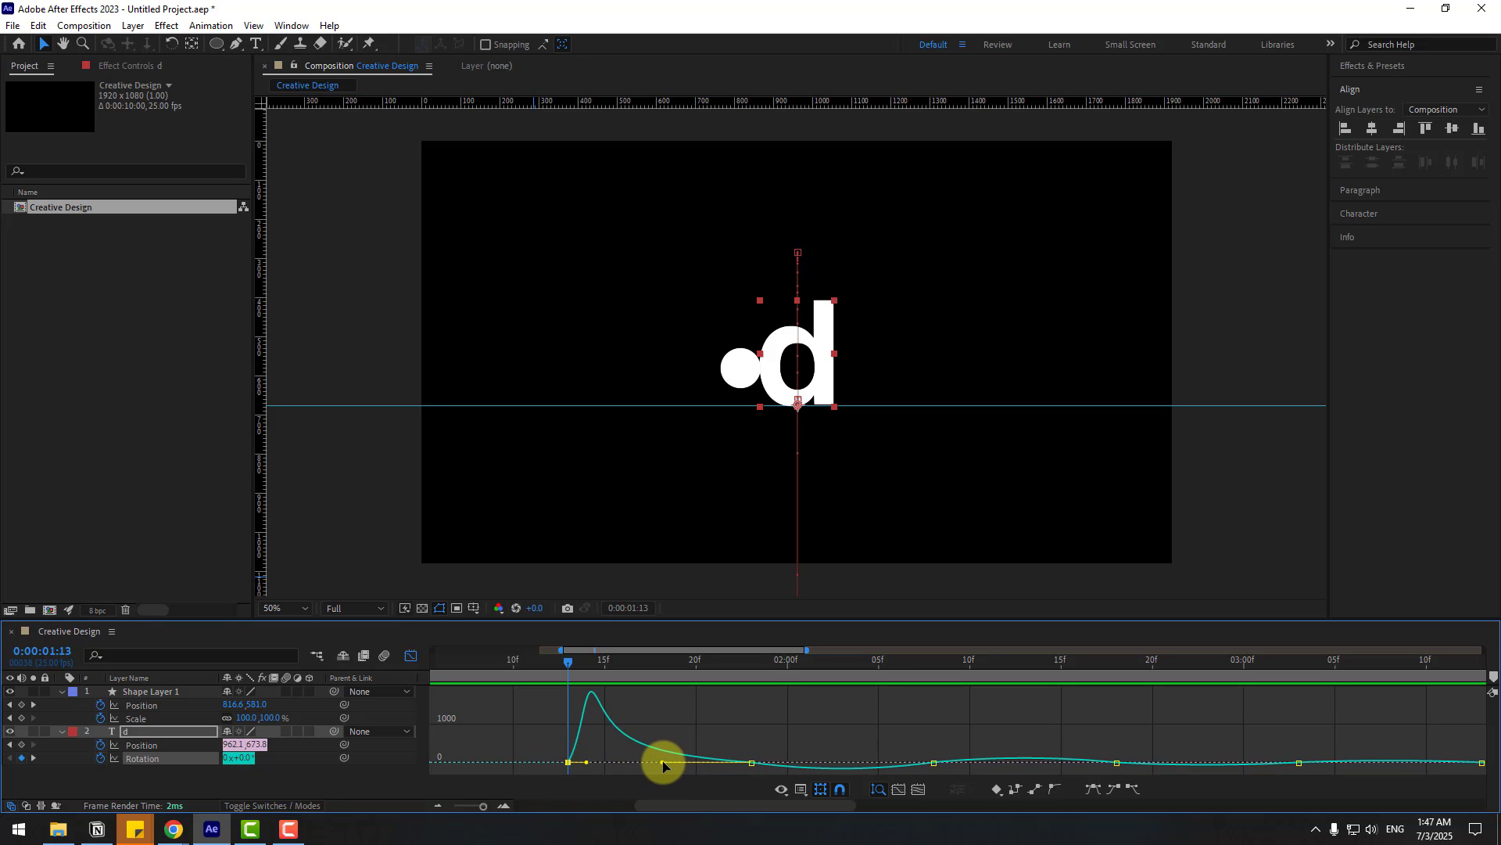
pyautogui.moveTo(663, 762); pyautogui.dragTo(683, 762)
pyautogui.moveTo(586, 761); pyautogui.dragTo(606, 761)
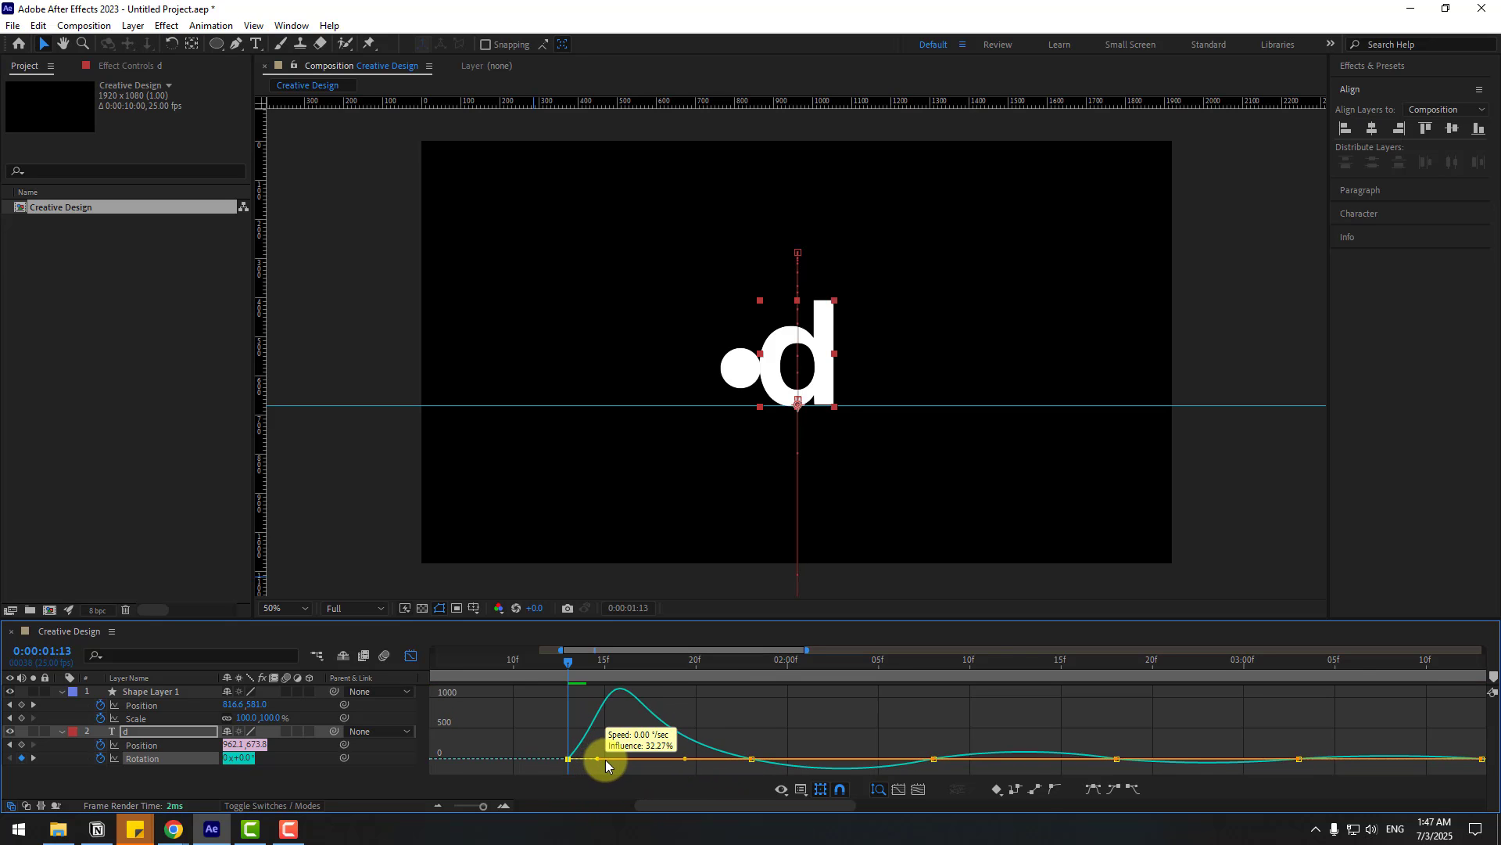
pyautogui.press('-')
pyautogui.press('-')
pyautogui.press('-')
pyautogui.press('space')
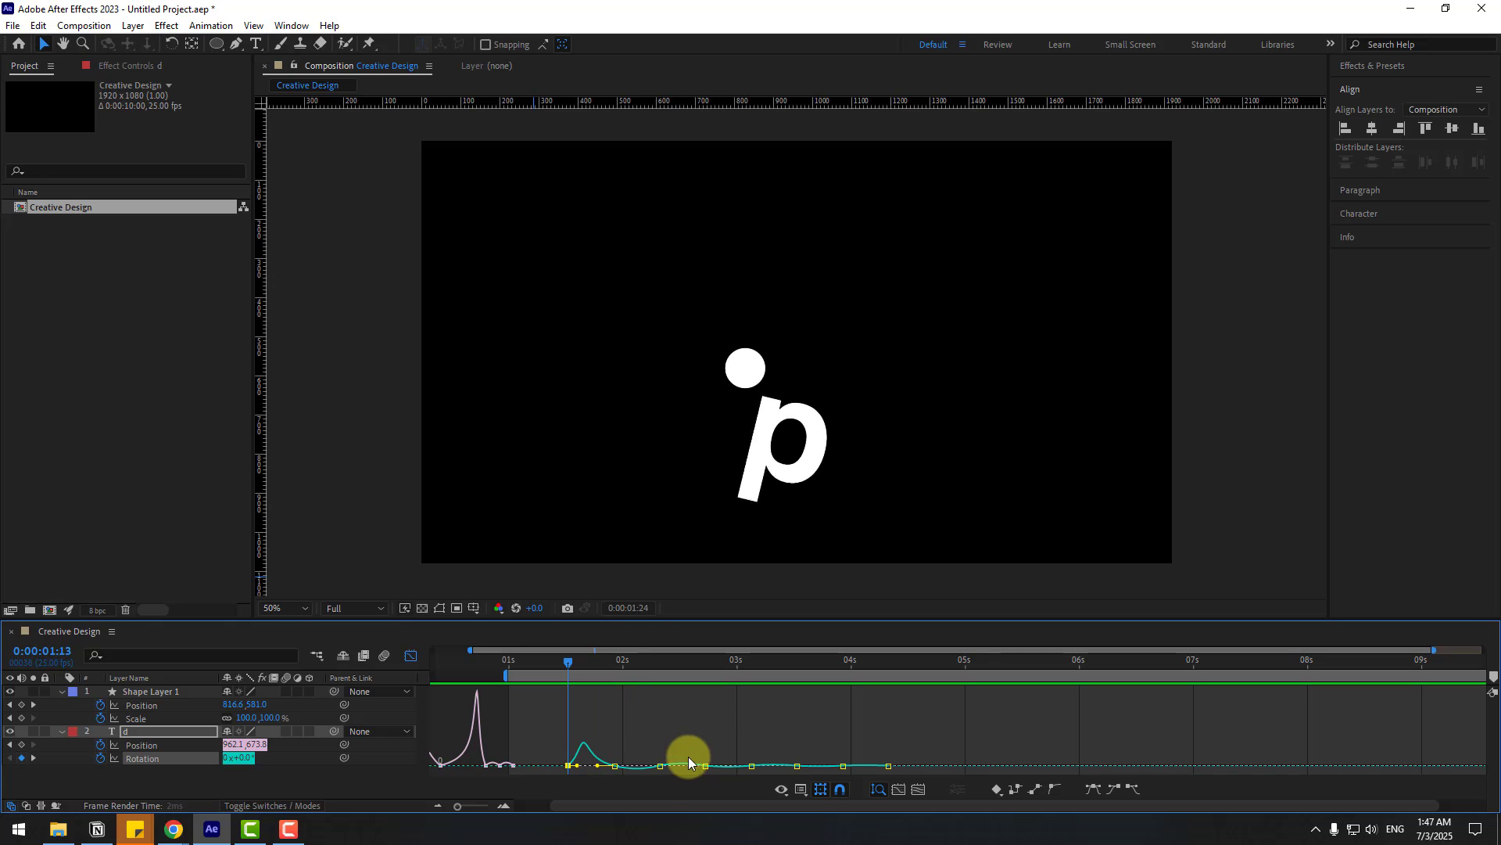
pyautogui.press('space')
pyautogui.click(411, 655)
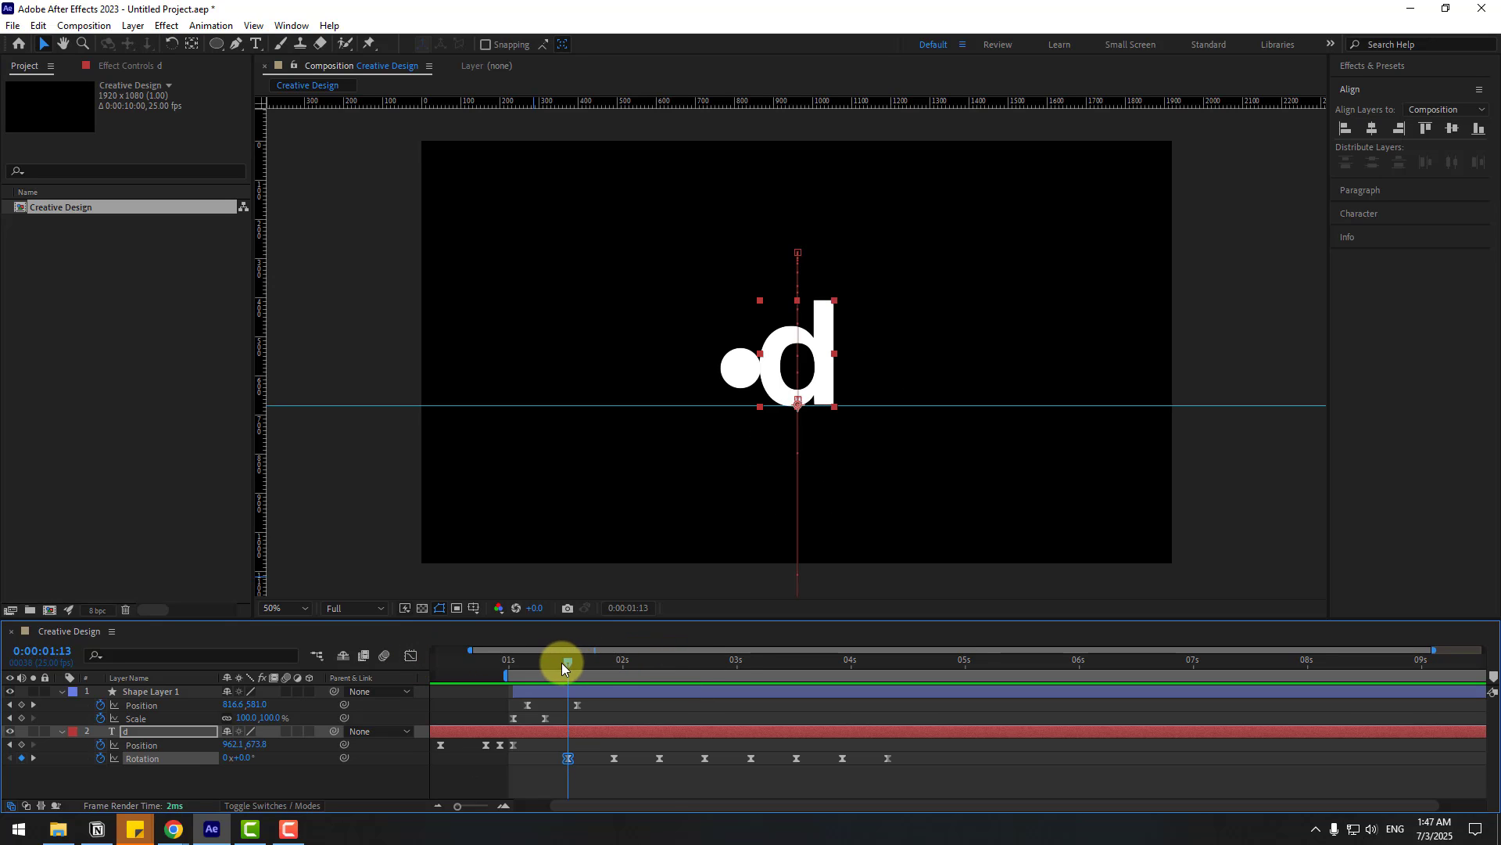
pyautogui.moveTo(561, 663)
pyautogui.mouseDown()
pyautogui.moveTo(593, 660)
pyautogui.moveTo(572, 663)
pyautogui.mouseUp()
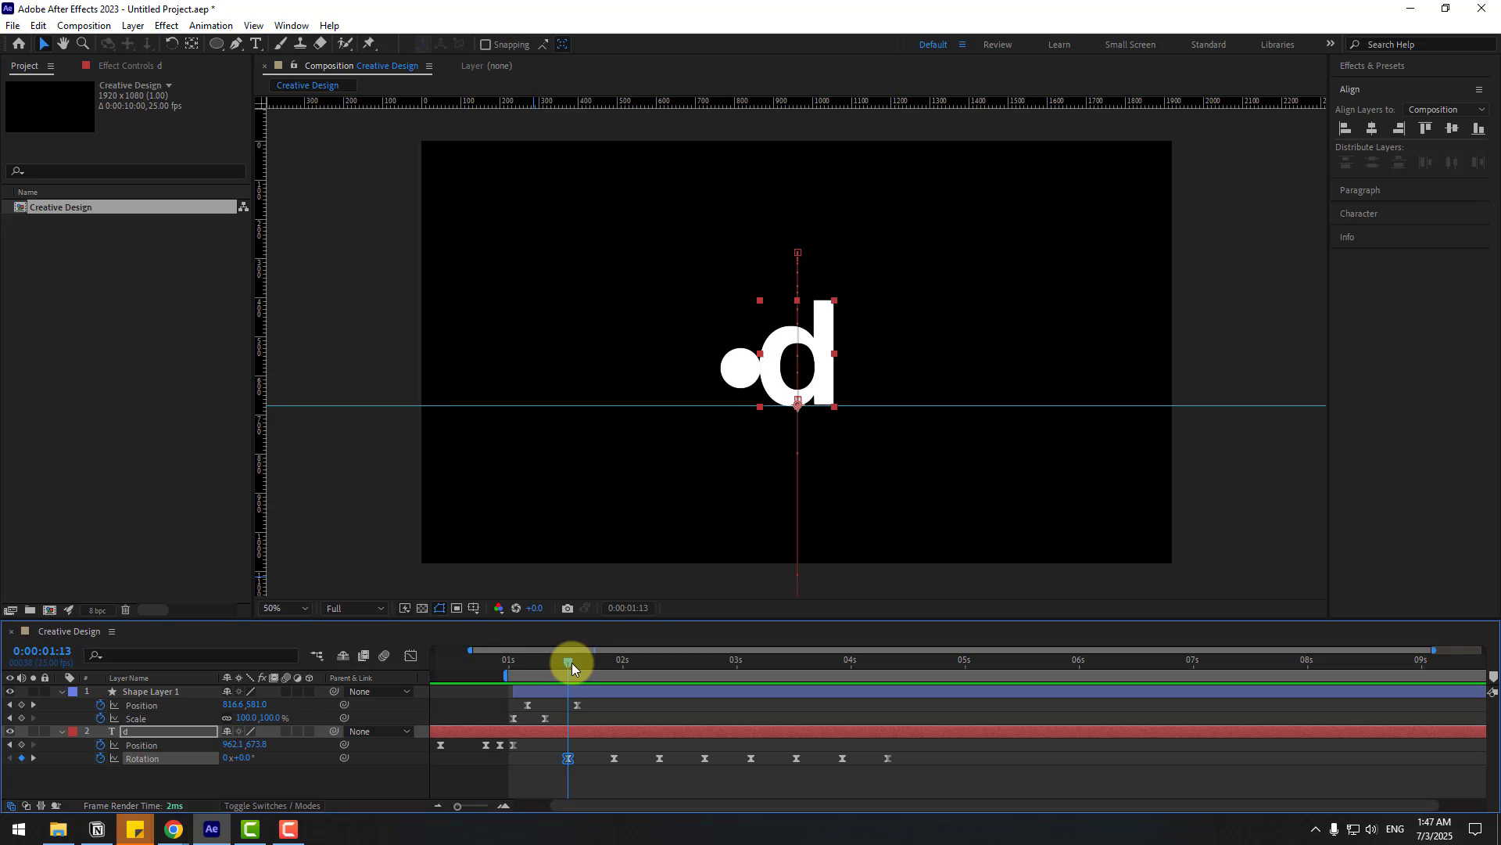
# - Keyframe the d's Position at 1:13 and raise it to Y 467.8 at 1:23
pyautogui.click(139, 732)
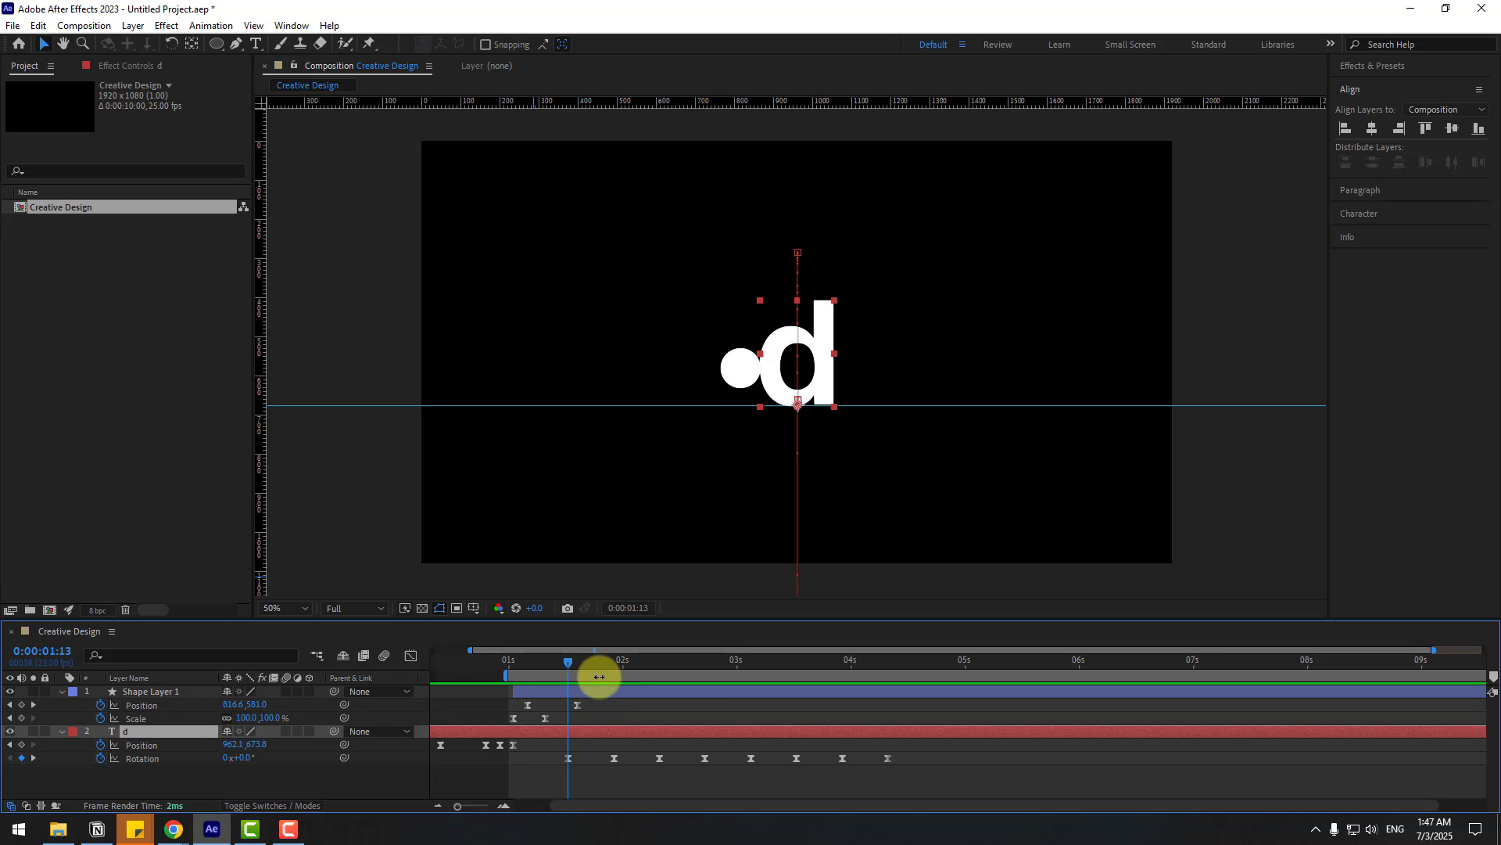
pyautogui.click(22, 745)
pyautogui.moveTo(584, 660); pyautogui.dragTo(613, 661)
pyautogui.moveTo(255, 750); pyautogui.dragTo(125, 744)
pyautogui.moveTo(556, 668); pyautogui.dragTo(616, 663)
pyautogui.press('space')
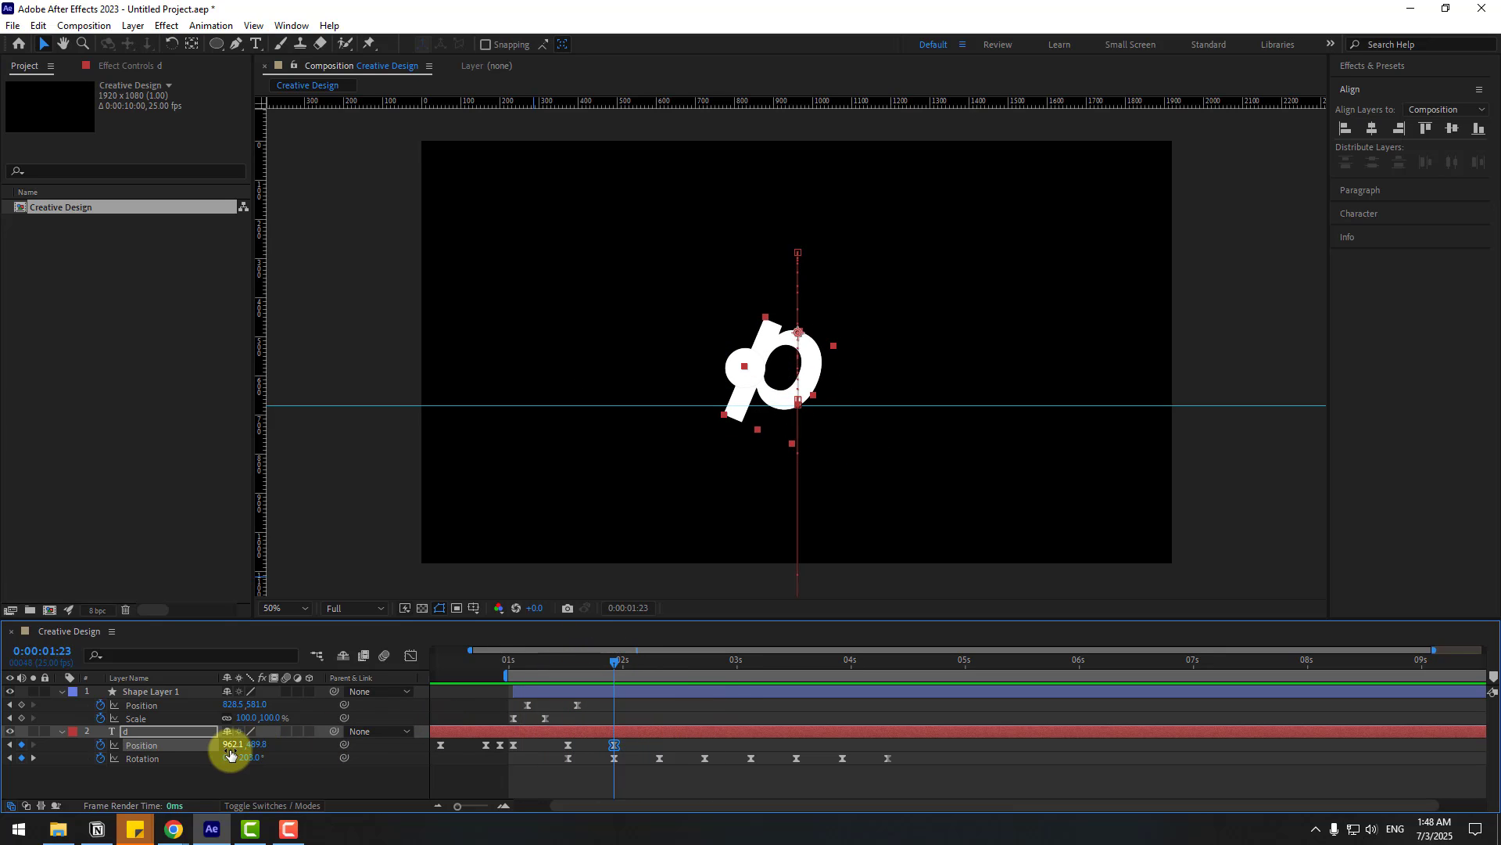
# - Show the title and action safe areas and shift the d left to X 694.1
pyautogui.click(475, 608)
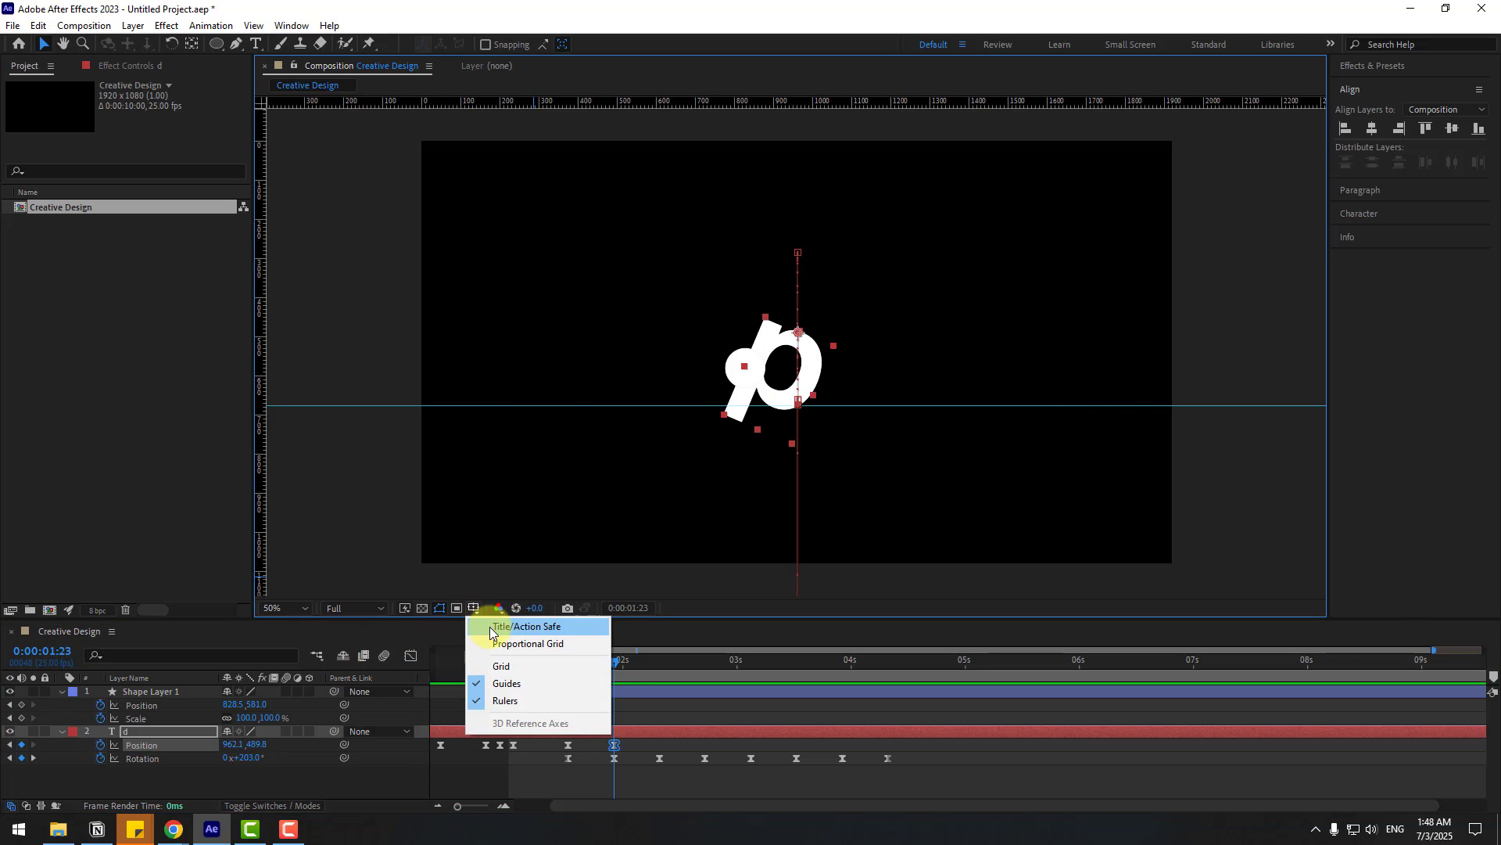
pyautogui.click(499, 626)
pyautogui.moveTo(224, 753); pyautogui.dragTo(11, 744)
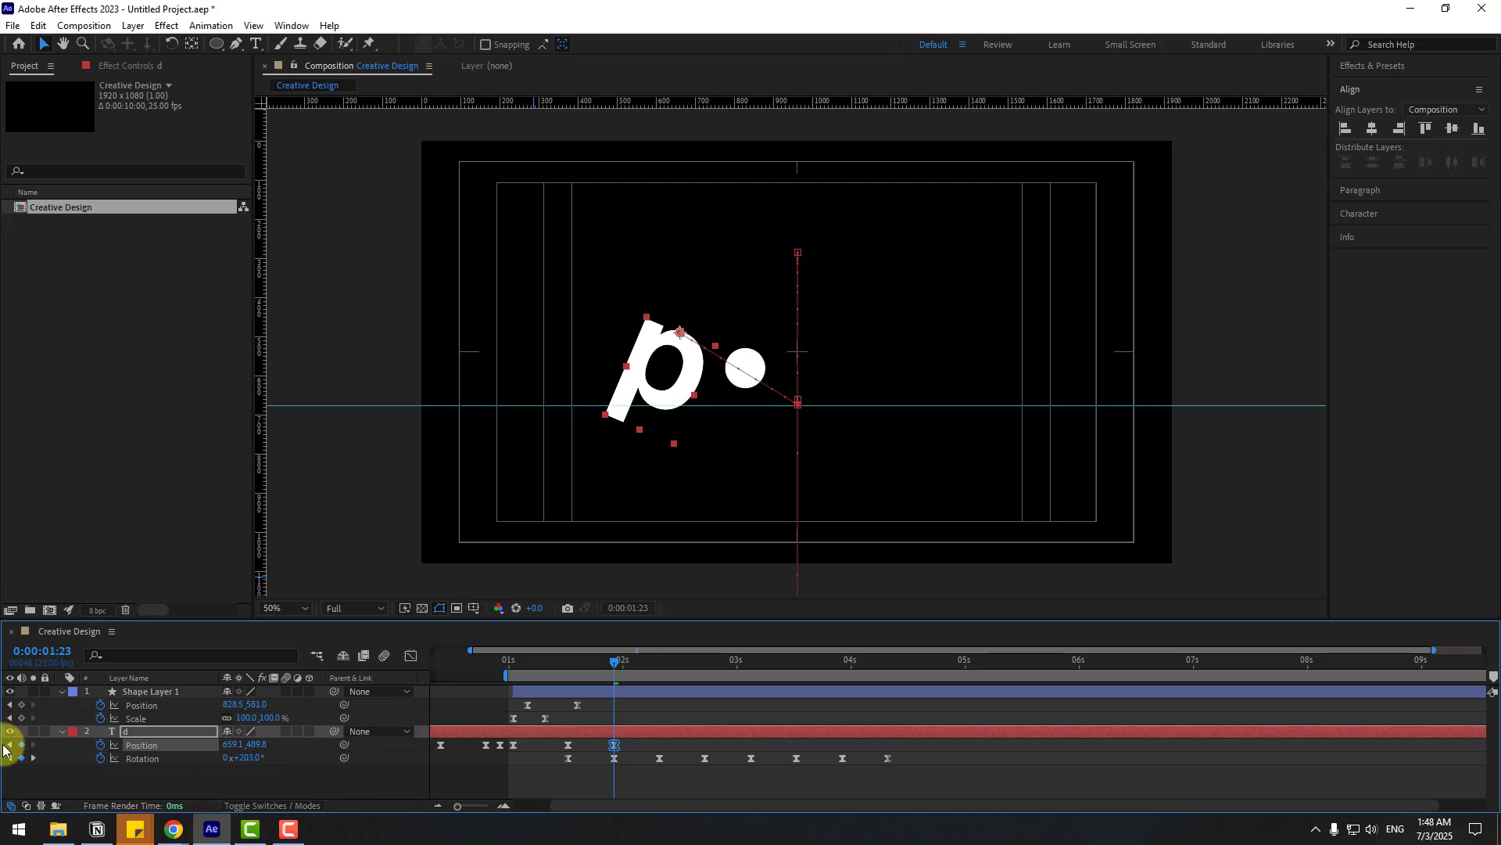
pyautogui.click(490, 748)
pyautogui.press('space')
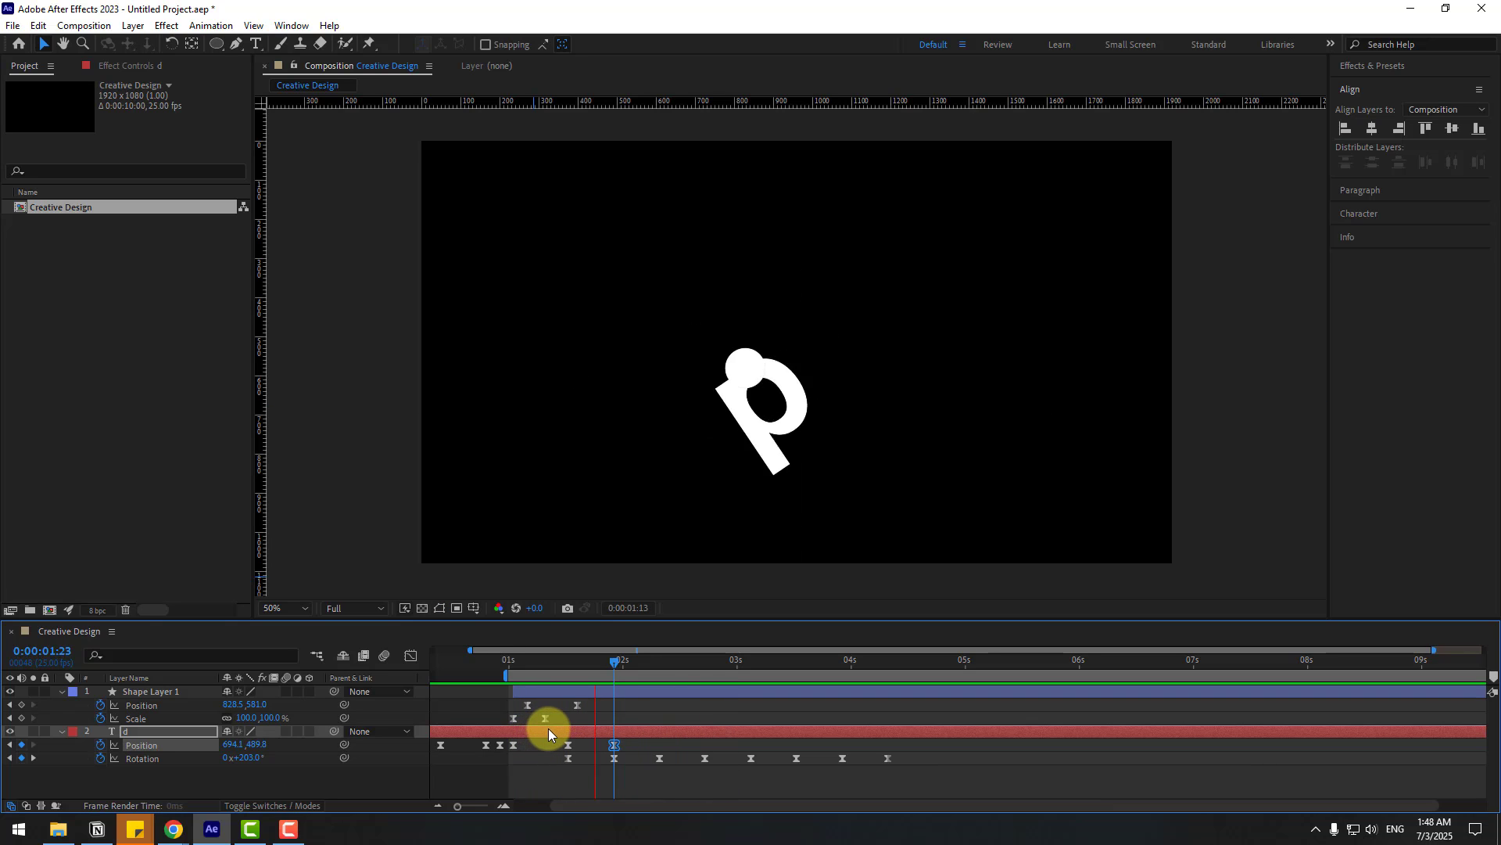
pyautogui.click(612, 682)
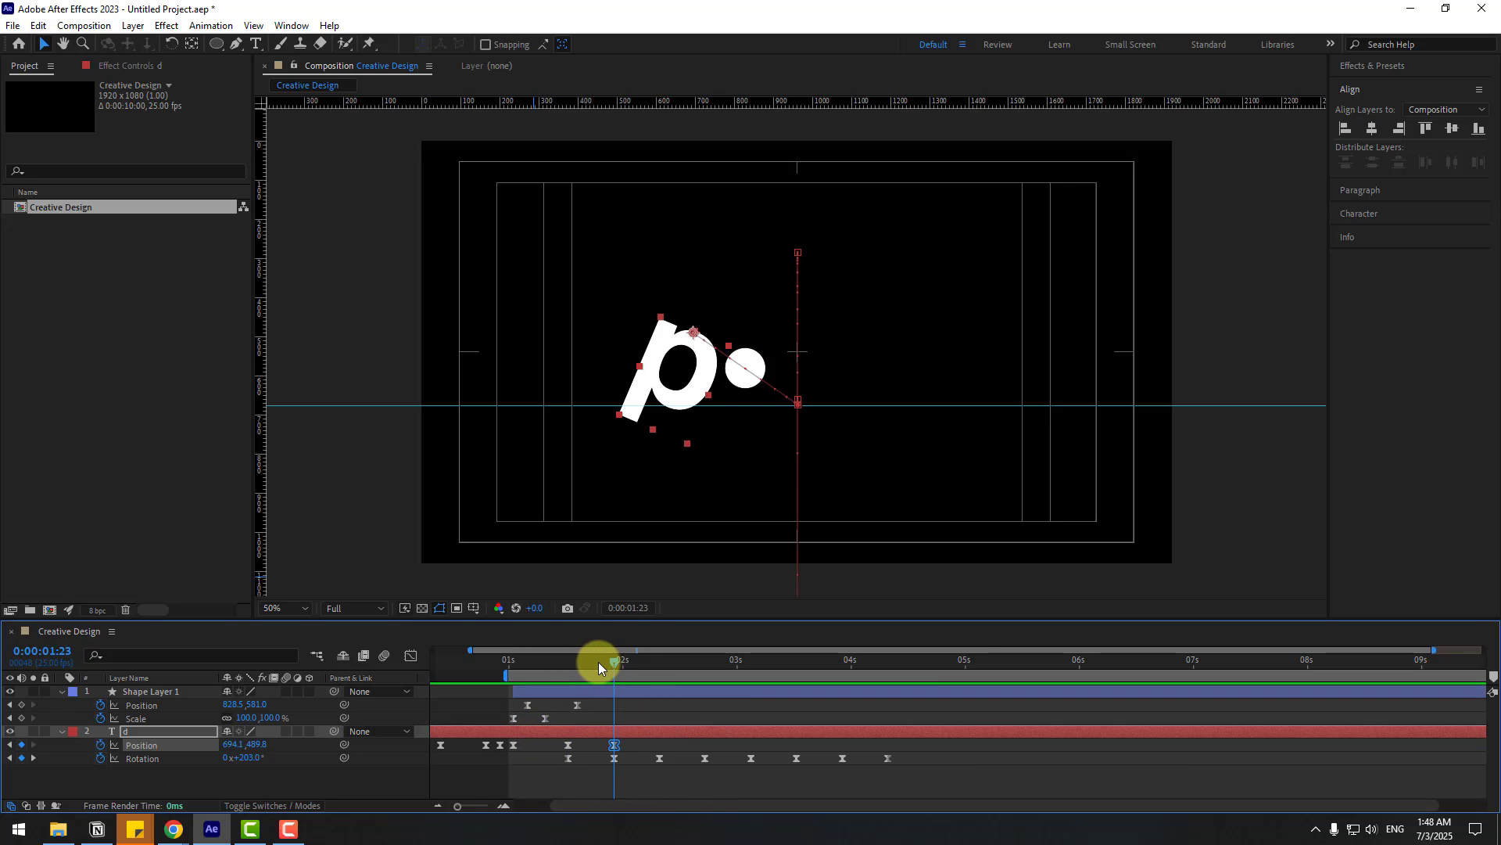
# - Lower the d to Y 668.8 at 1:18 and preview the tumble into a p
pyautogui.moveTo(598, 662); pyautogui.dragTo(591, 660)
pyautogui.moveTo(255, 747); pyautogui.dragTo(352, 723)
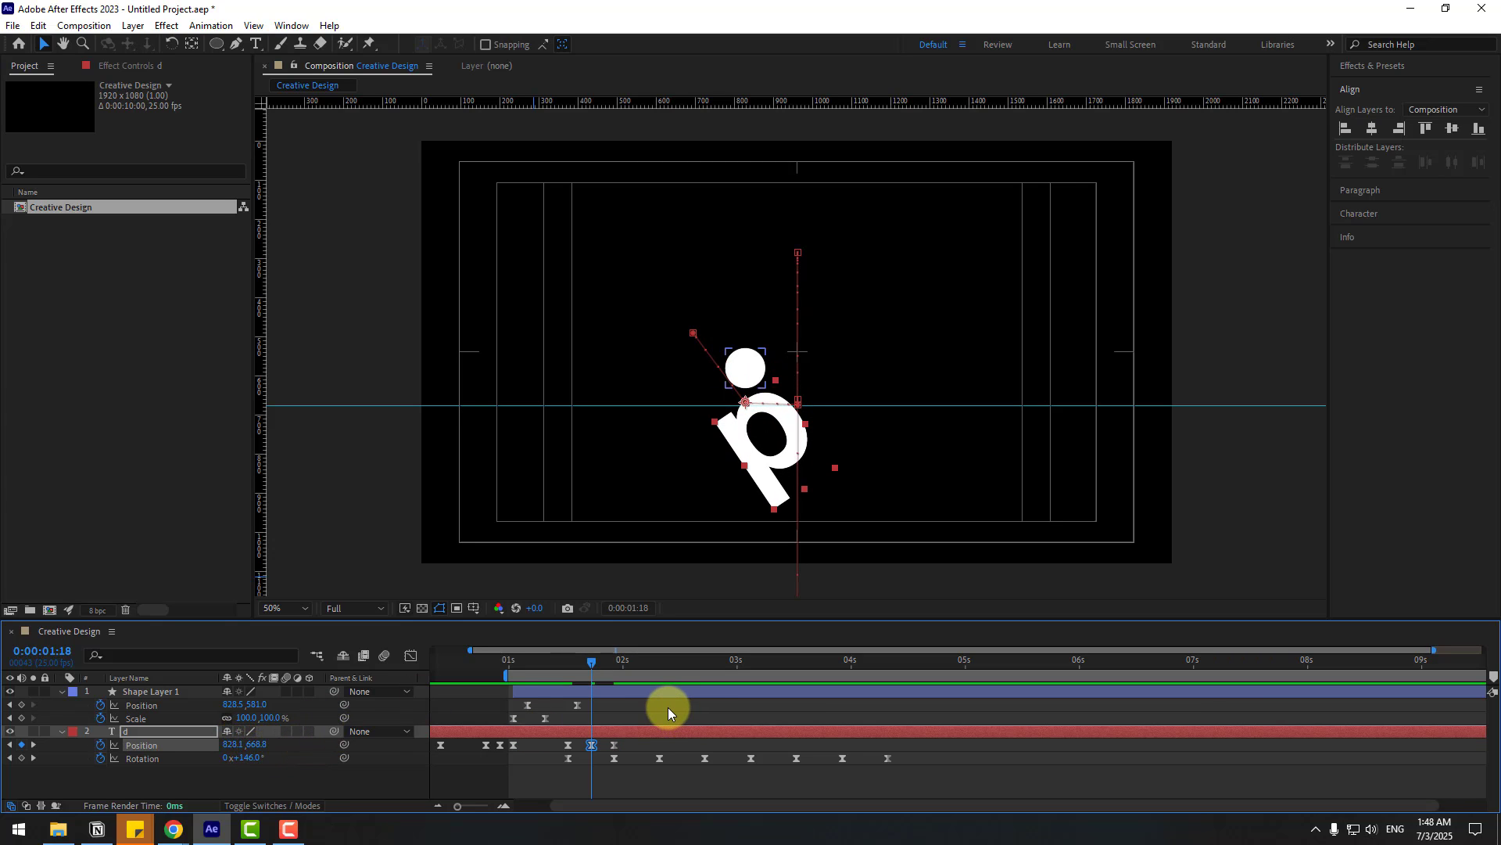
pyautogui.press('space')
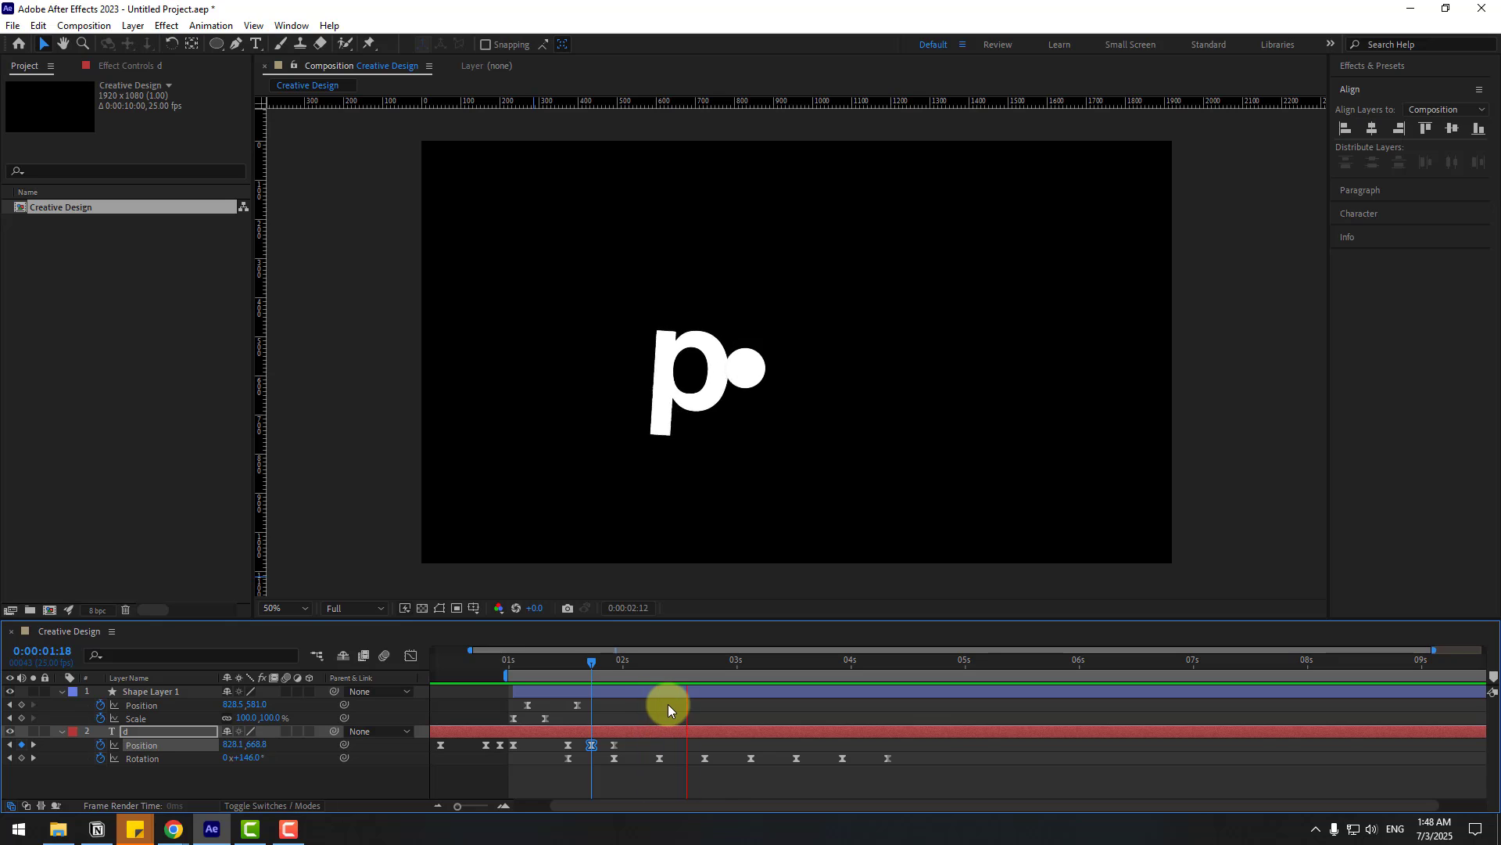
# - Keyframe the dot's Position at X 535.5 around 1:20, beside the p
pyautogui.moveTo(577, 662); pyautogui.dragTo(577, 663)
pyautogui.click(145, 693)
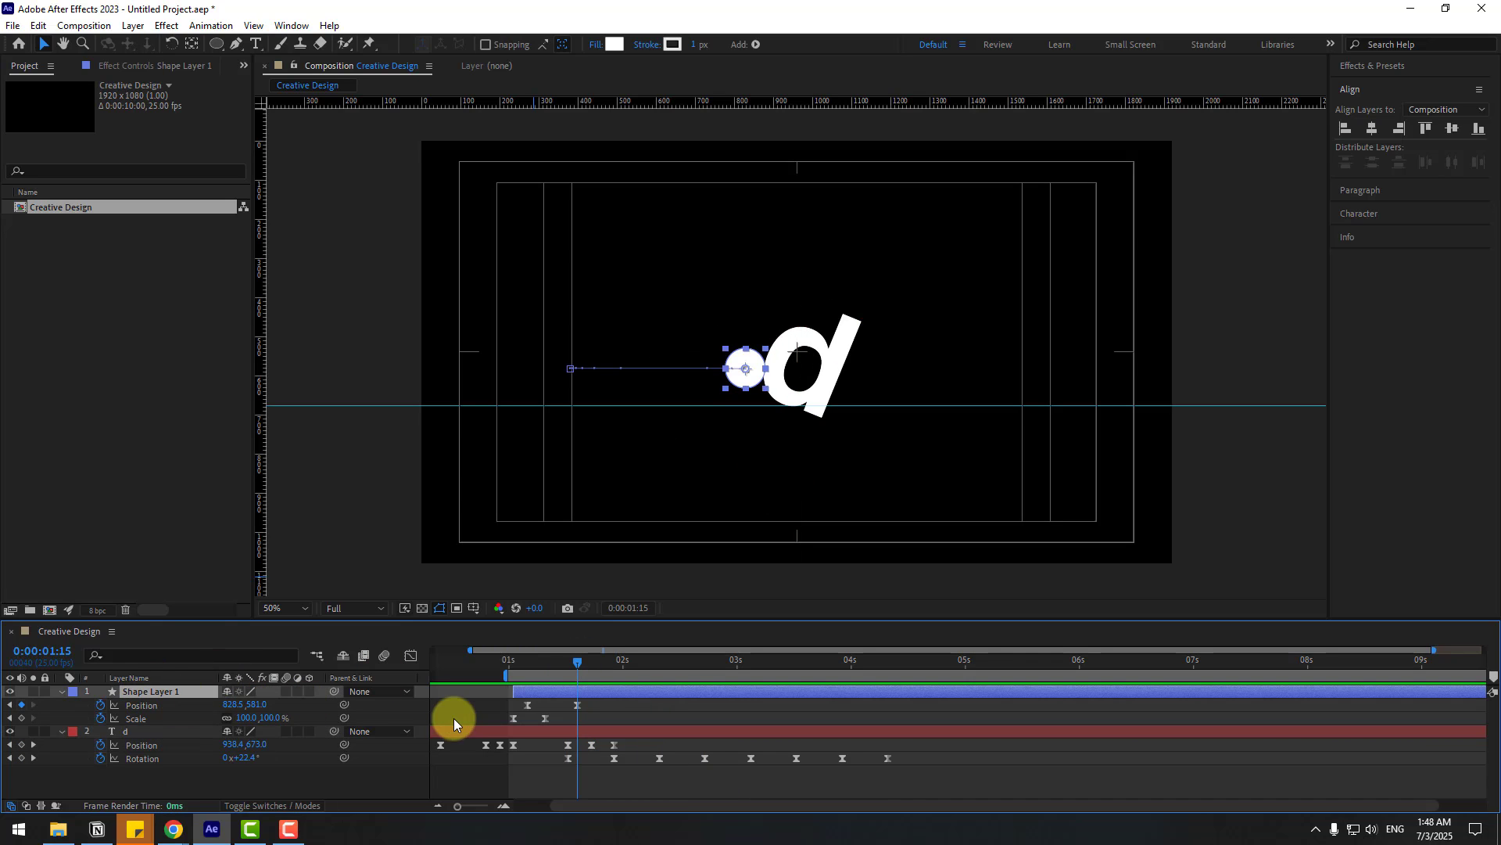
pyautogui.press('pagedown')
pyautogui.press('pagedown')
pyautogui.press('pagedown')
pyautogui.press('pagedown')
pyautogui.press('pagedown')
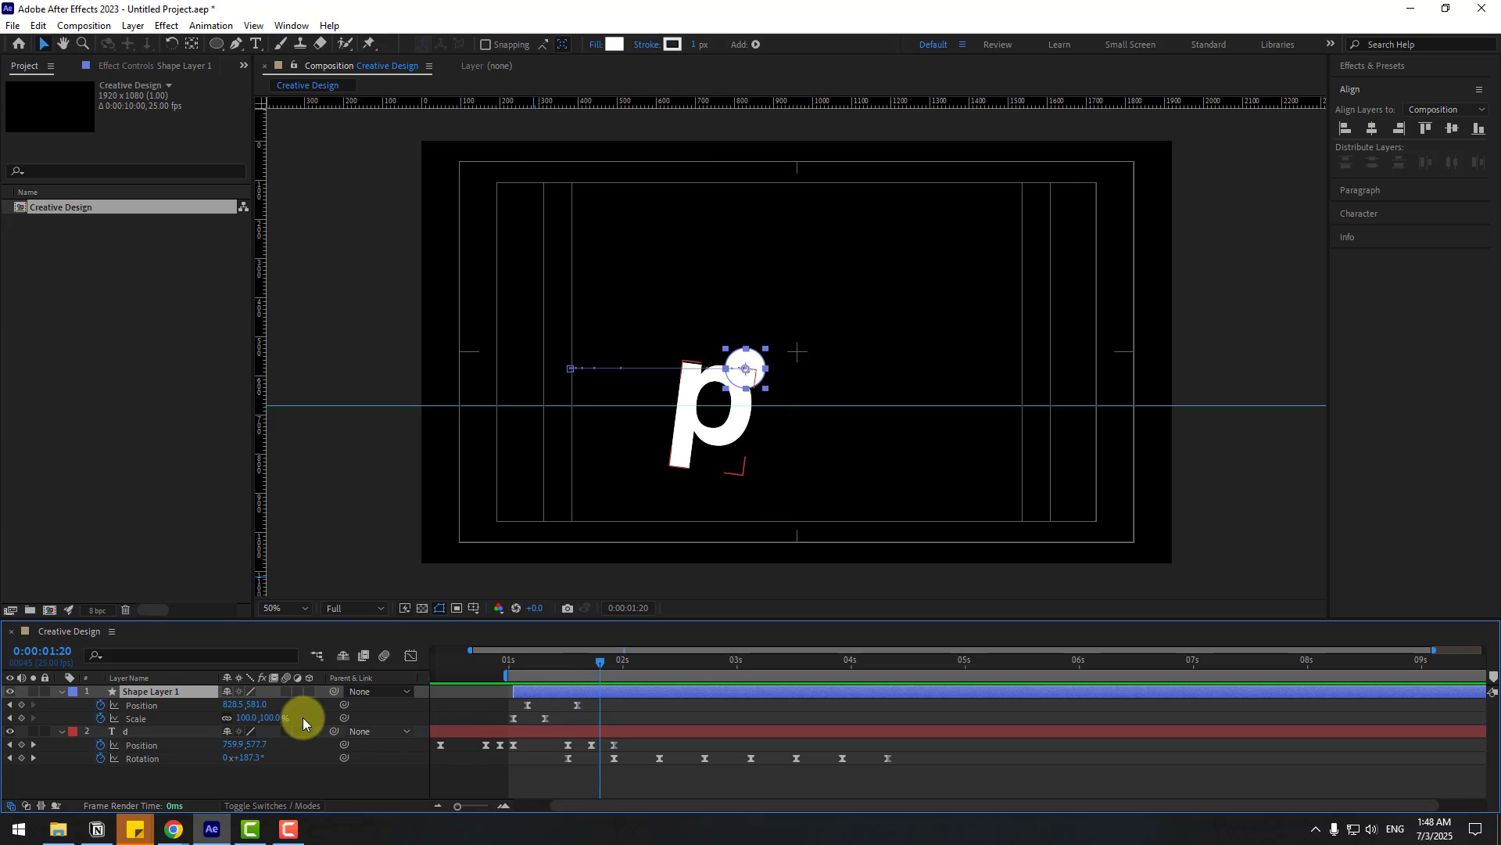
pyautogui.moveTo(233, 710); pyautogui.dragTo(16, 705)
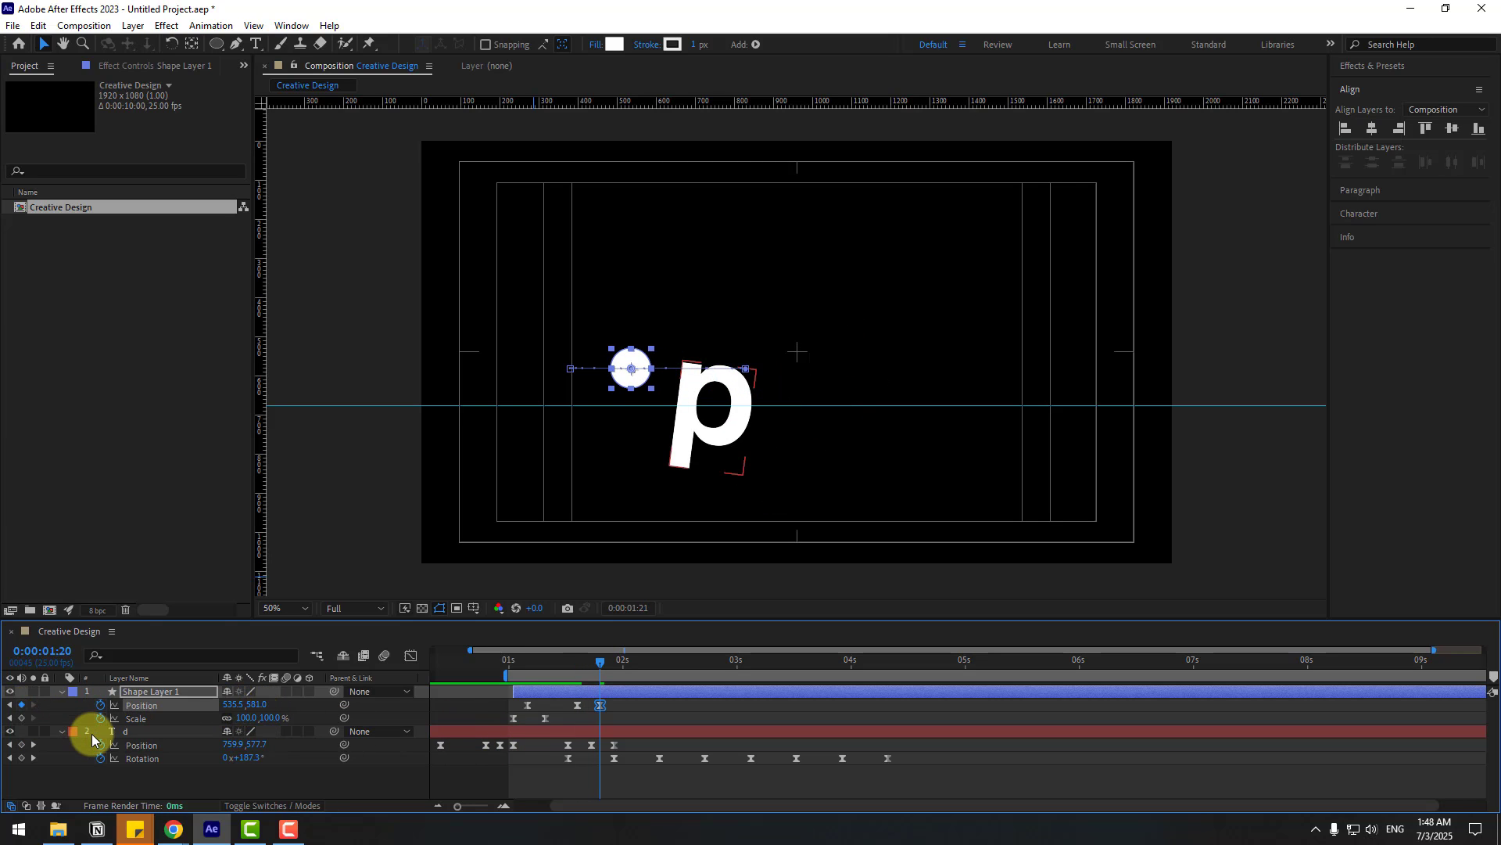
pyautogui.press('pagedown')
pyautogui.press('pagedown')
pyautogui.press('pagedown')
# - Move the dot's latest keyframe earlier so it arrives soon after the p lands
pyautogui.moveTo(614, 663); pyautogui.dragTo(932, 666)
pyautogui.scroll(2, 688, 421)
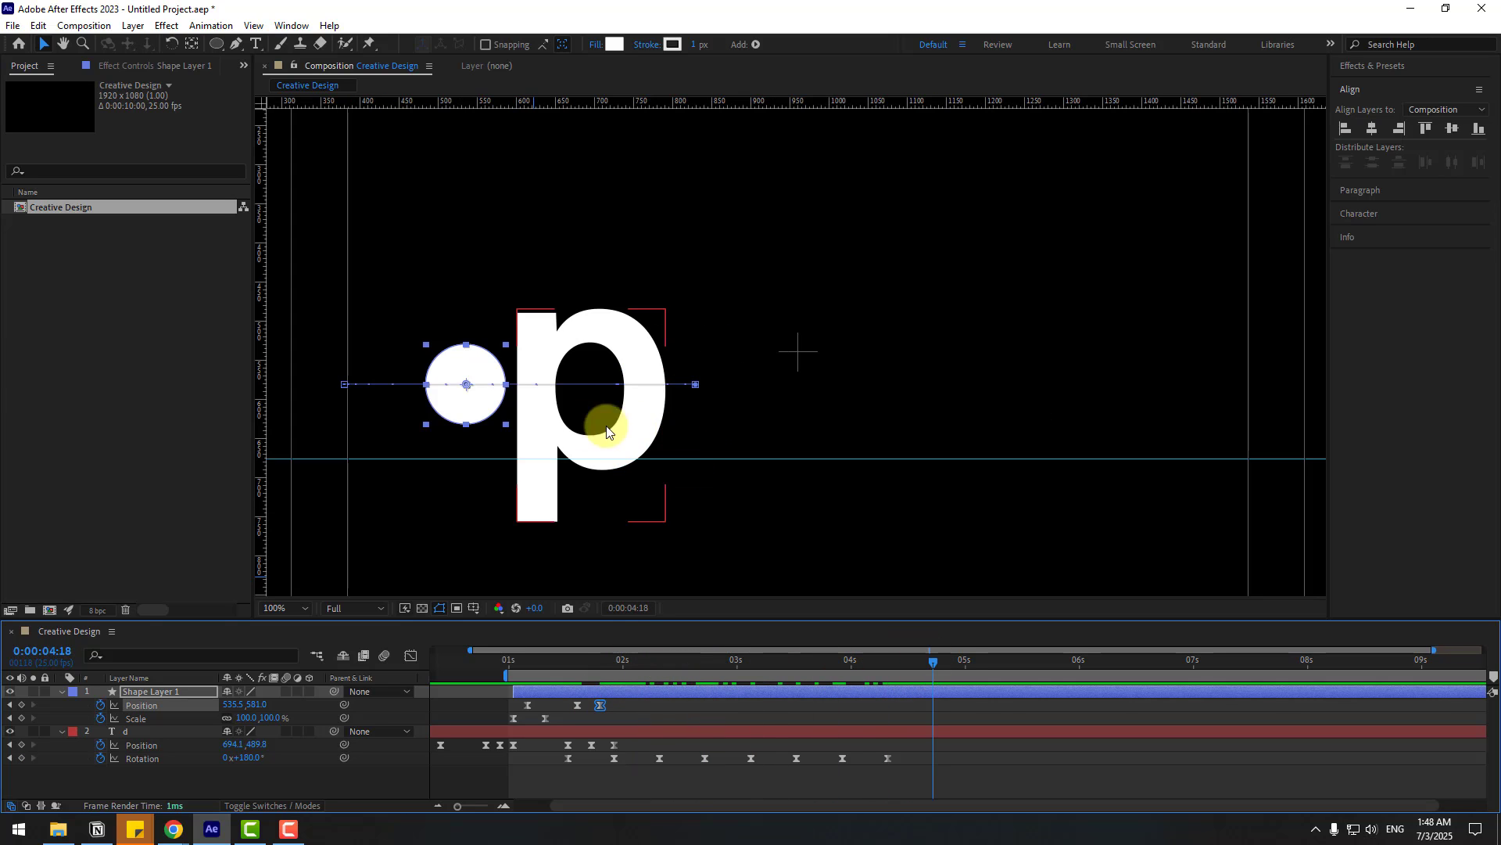
pyautogui.moveTo(603, 425); pyautogui.dragTo(632, 444)
pyautogui.click(631, 422)
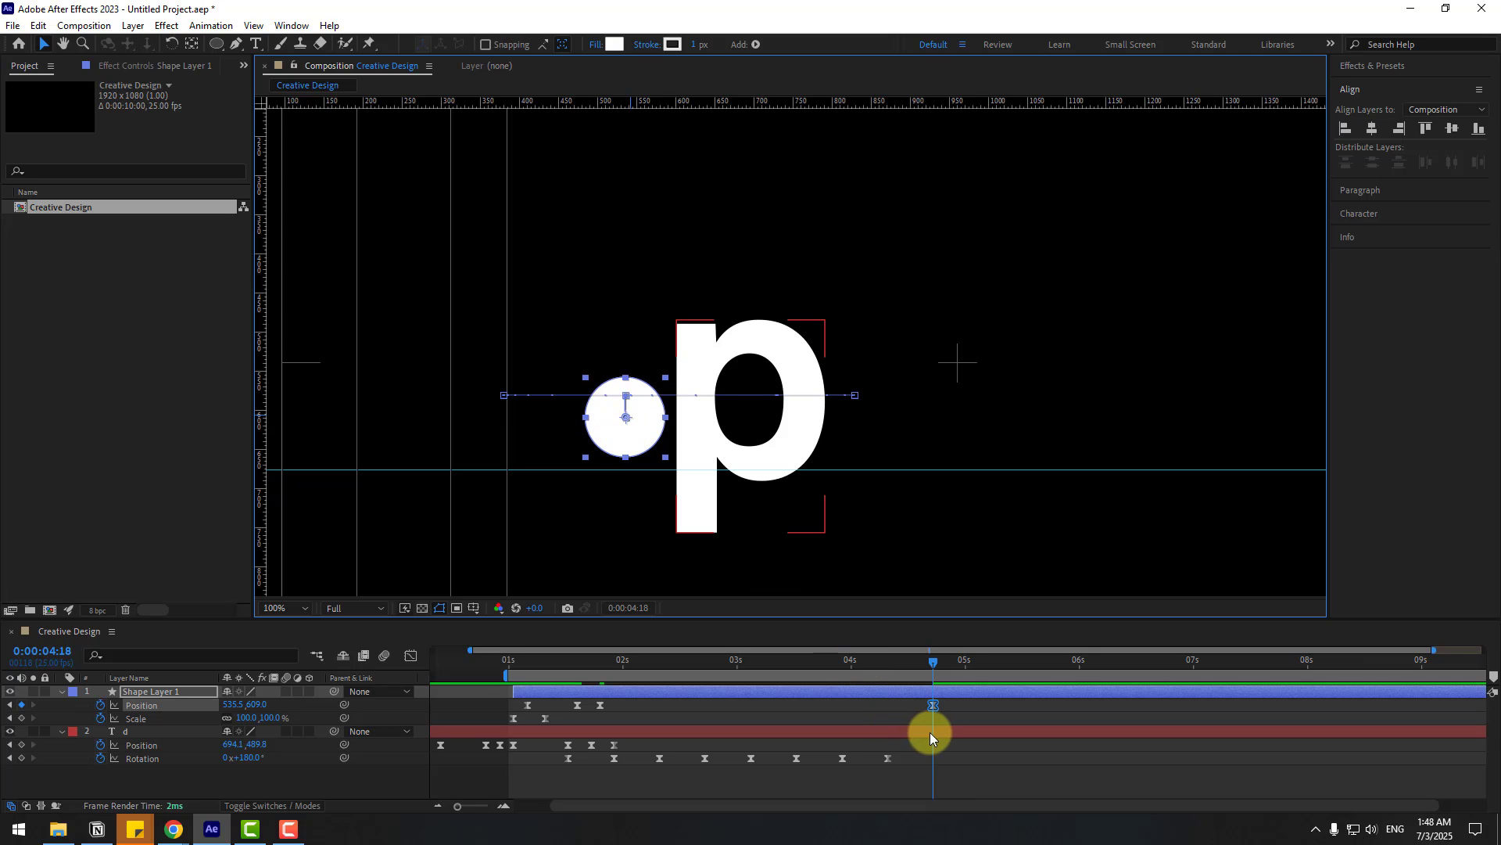
pyautogui.moveTo(933, 706); pyautogui.dragTo(774, 705)
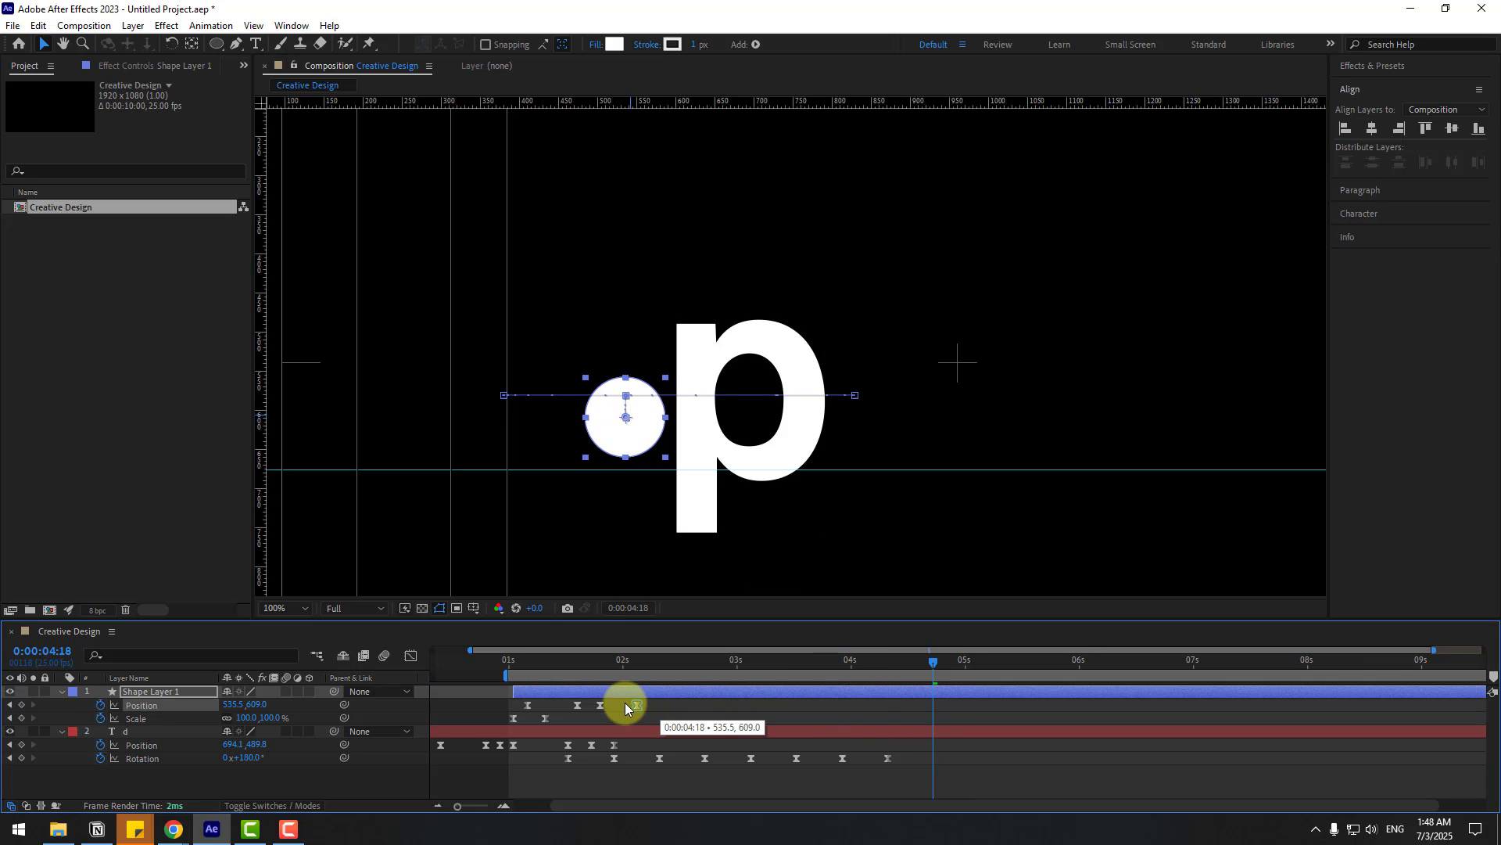
pyautogui.moveTo(626, 702); pyautogui.dragTo(604, 705)
pyautogui.click(688, 706)
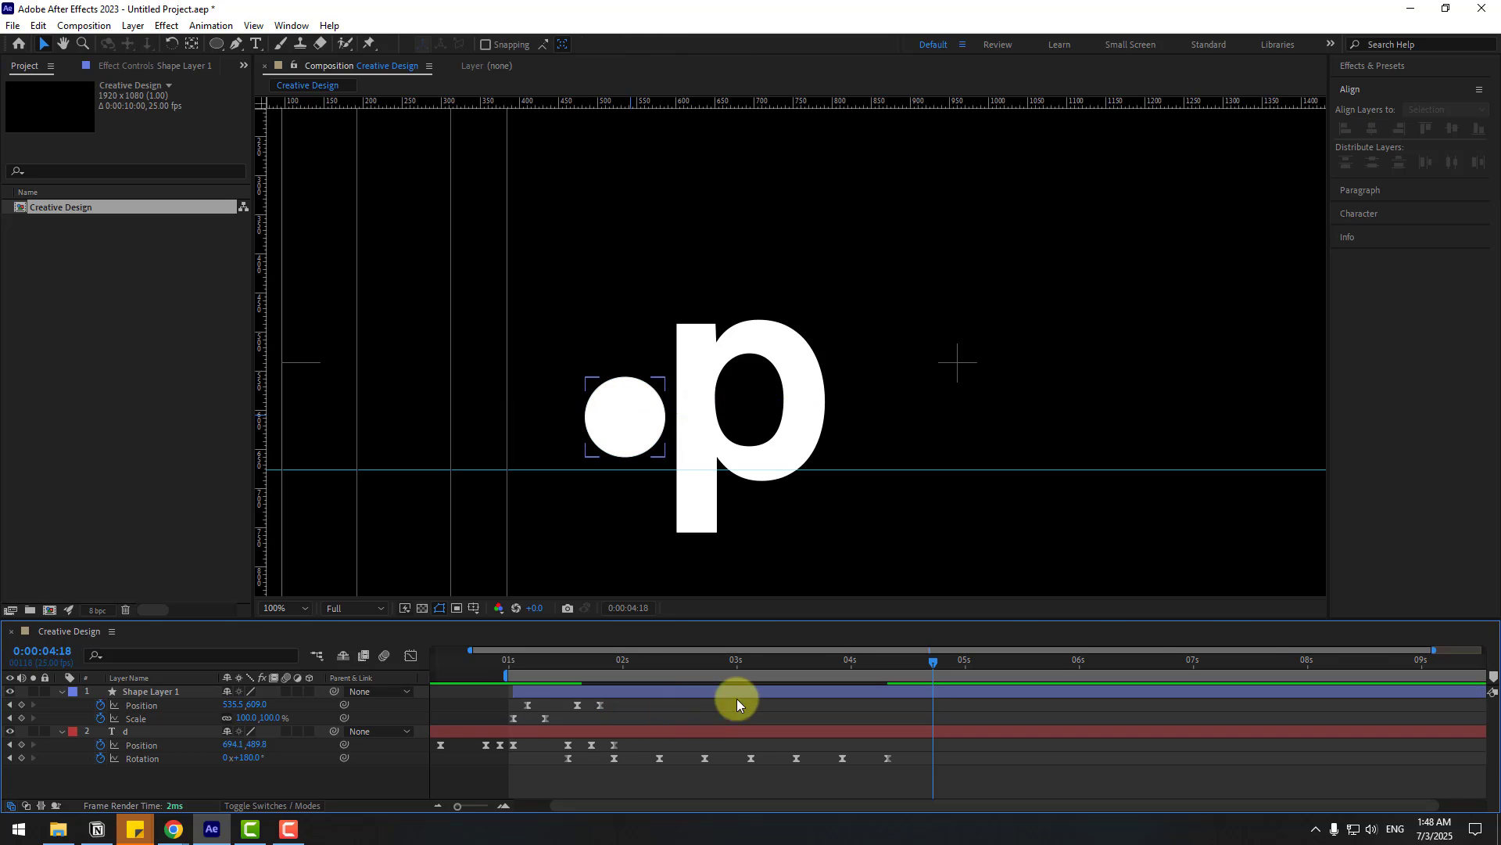
pyautogui.moveTo(804, 673); pyautogui.dragTo(804, 670)
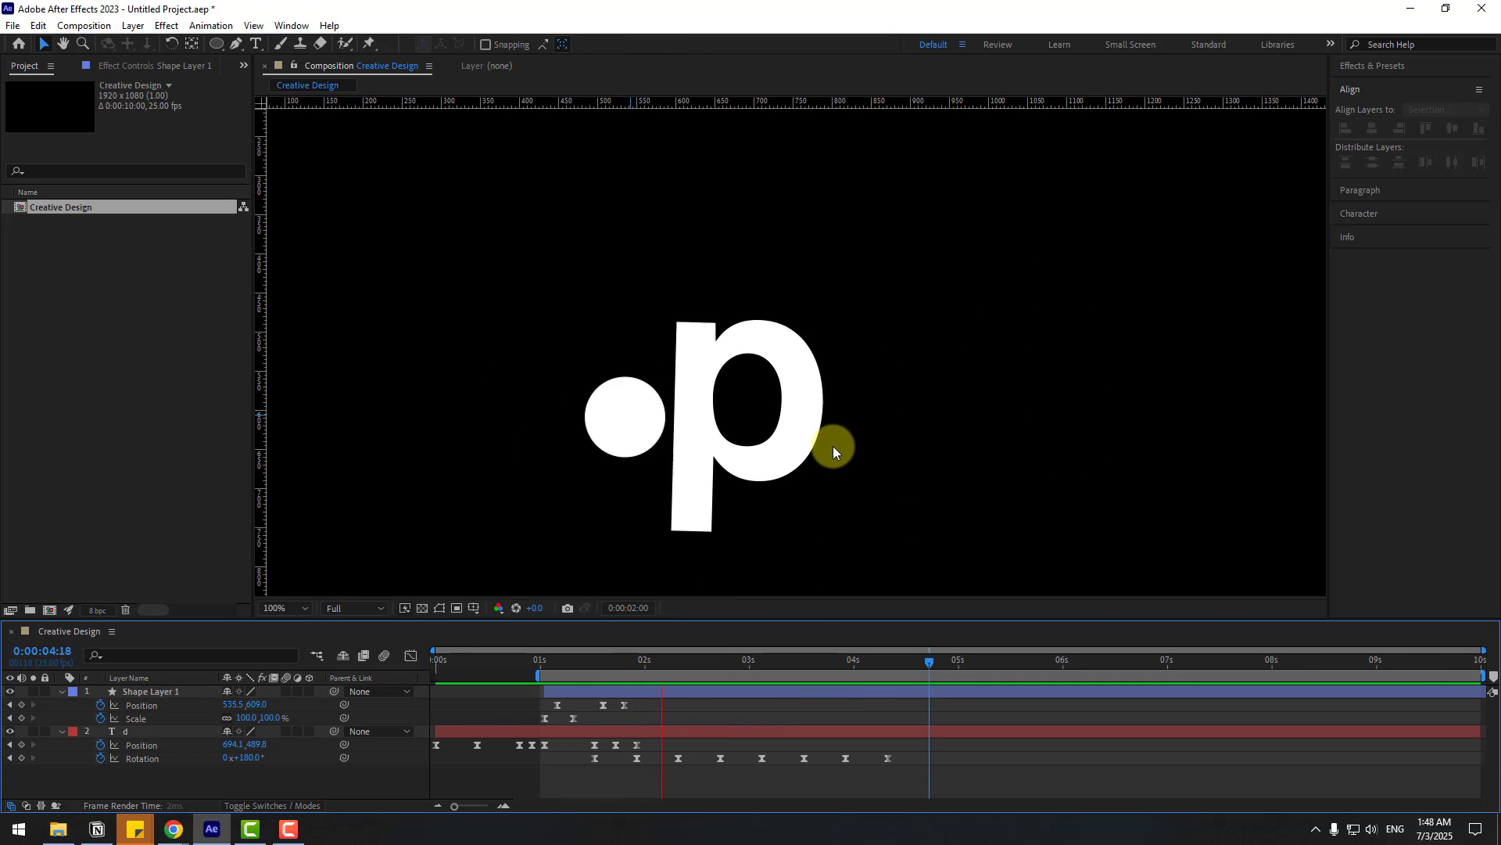
pyautogui.scroll(-4, 833, 444)
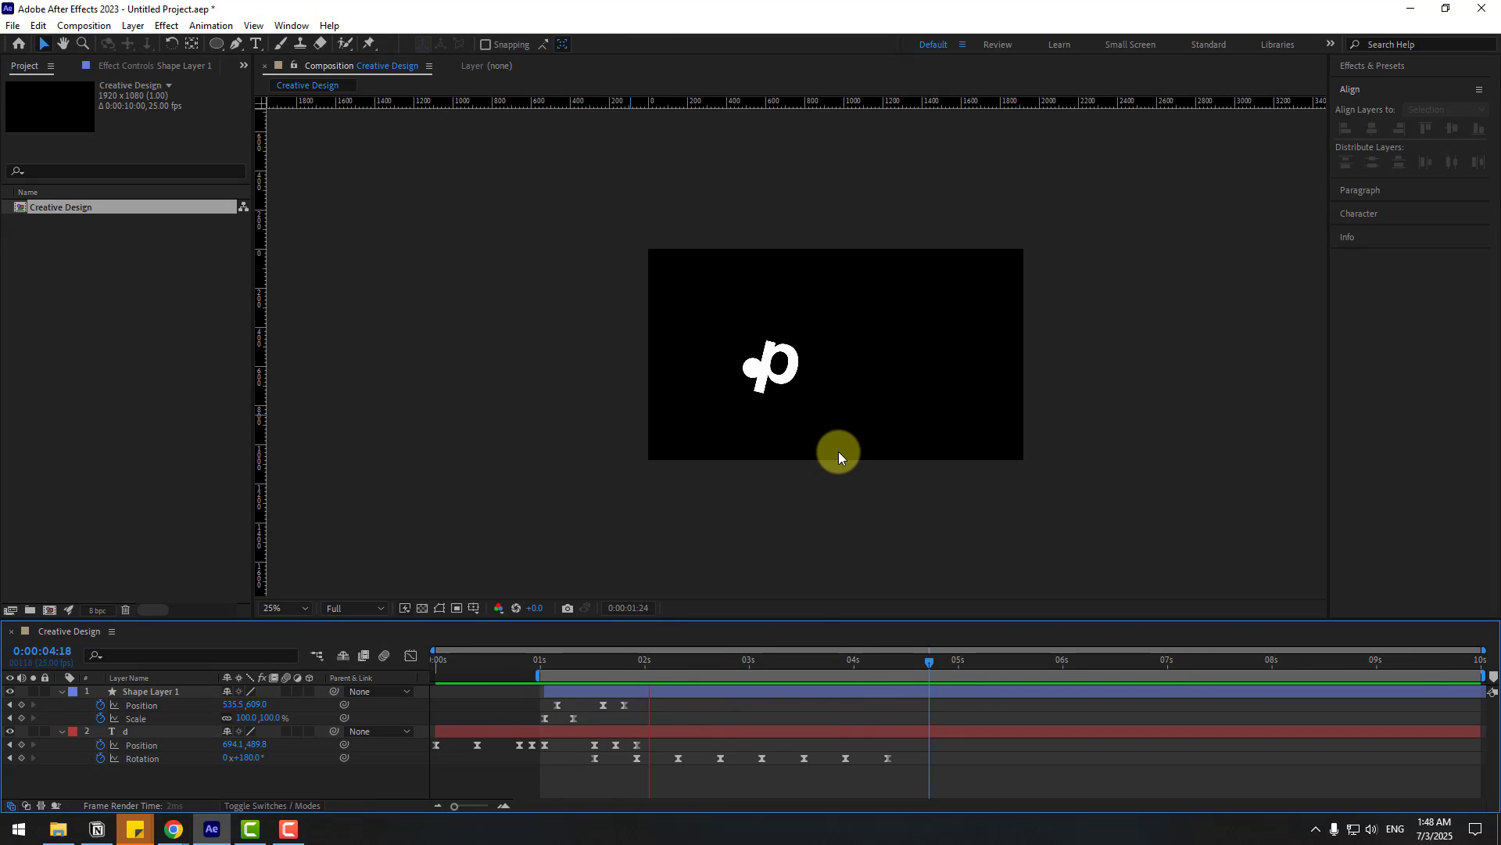
pyautogui.click(720, 676)
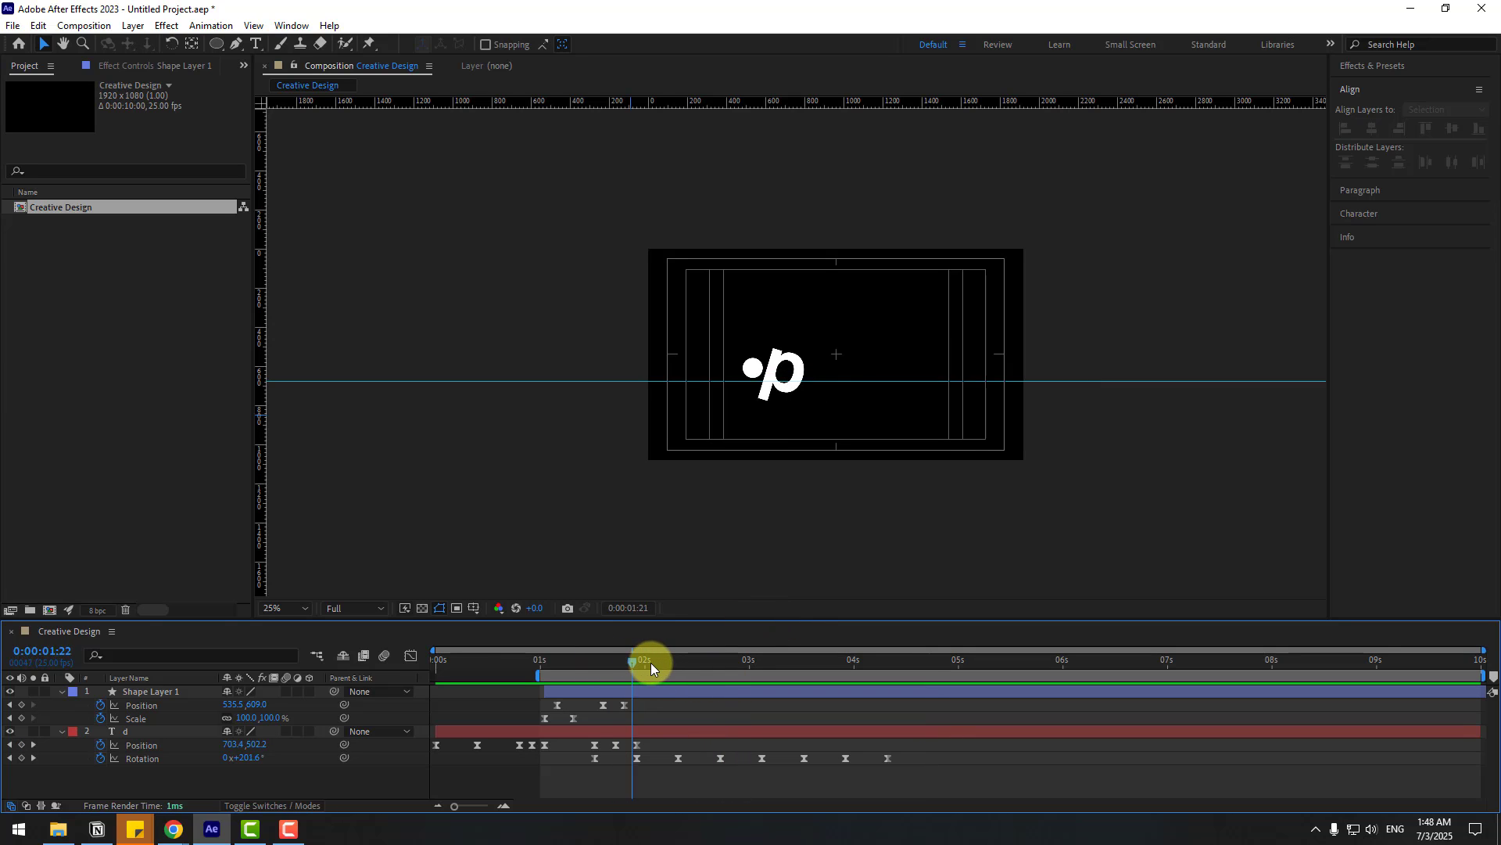
# - Select the p letter layer and switch to the Type tool for a new letter
pyautogui.click(140, 734)
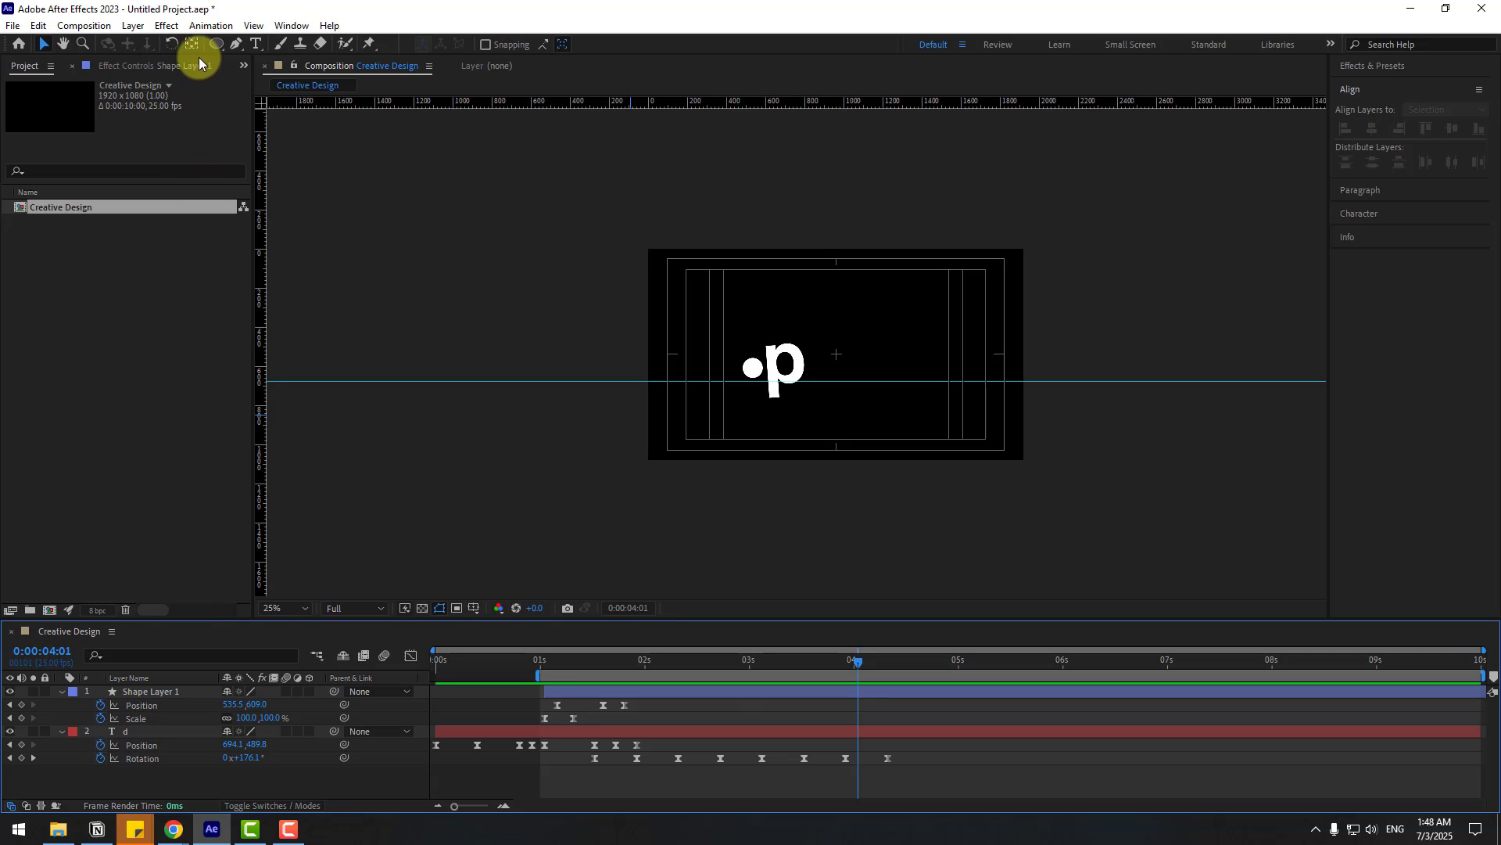
pyautogui.click(255, 44)
pyautogui.scroll(1, 891, 426)
# - Type a white 'o' right of the p and start its layer at about 4 seconds
pyautogui.click(907, 384)
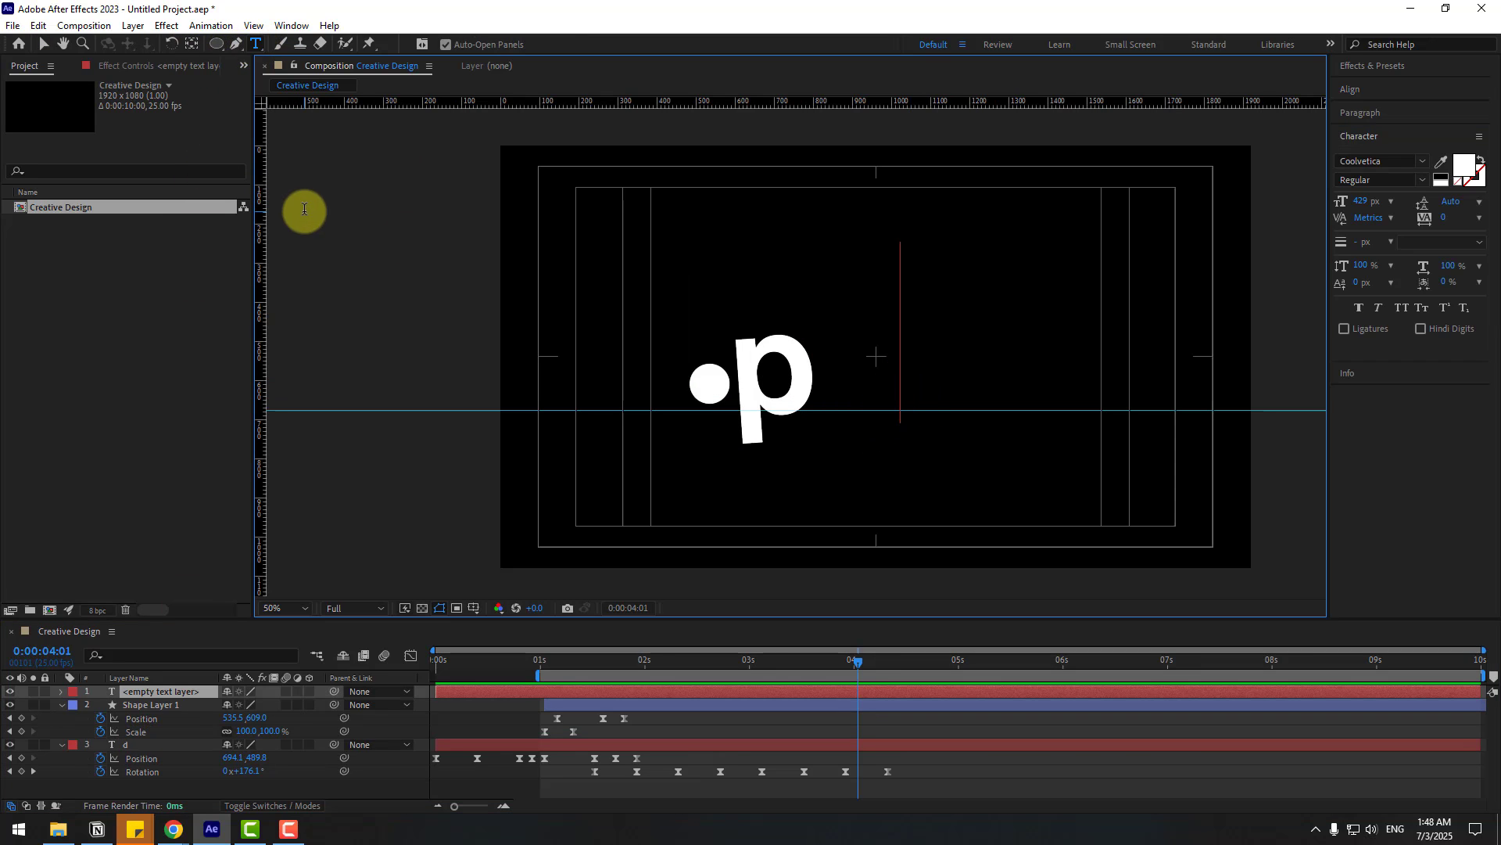
pyautogui.write('o')
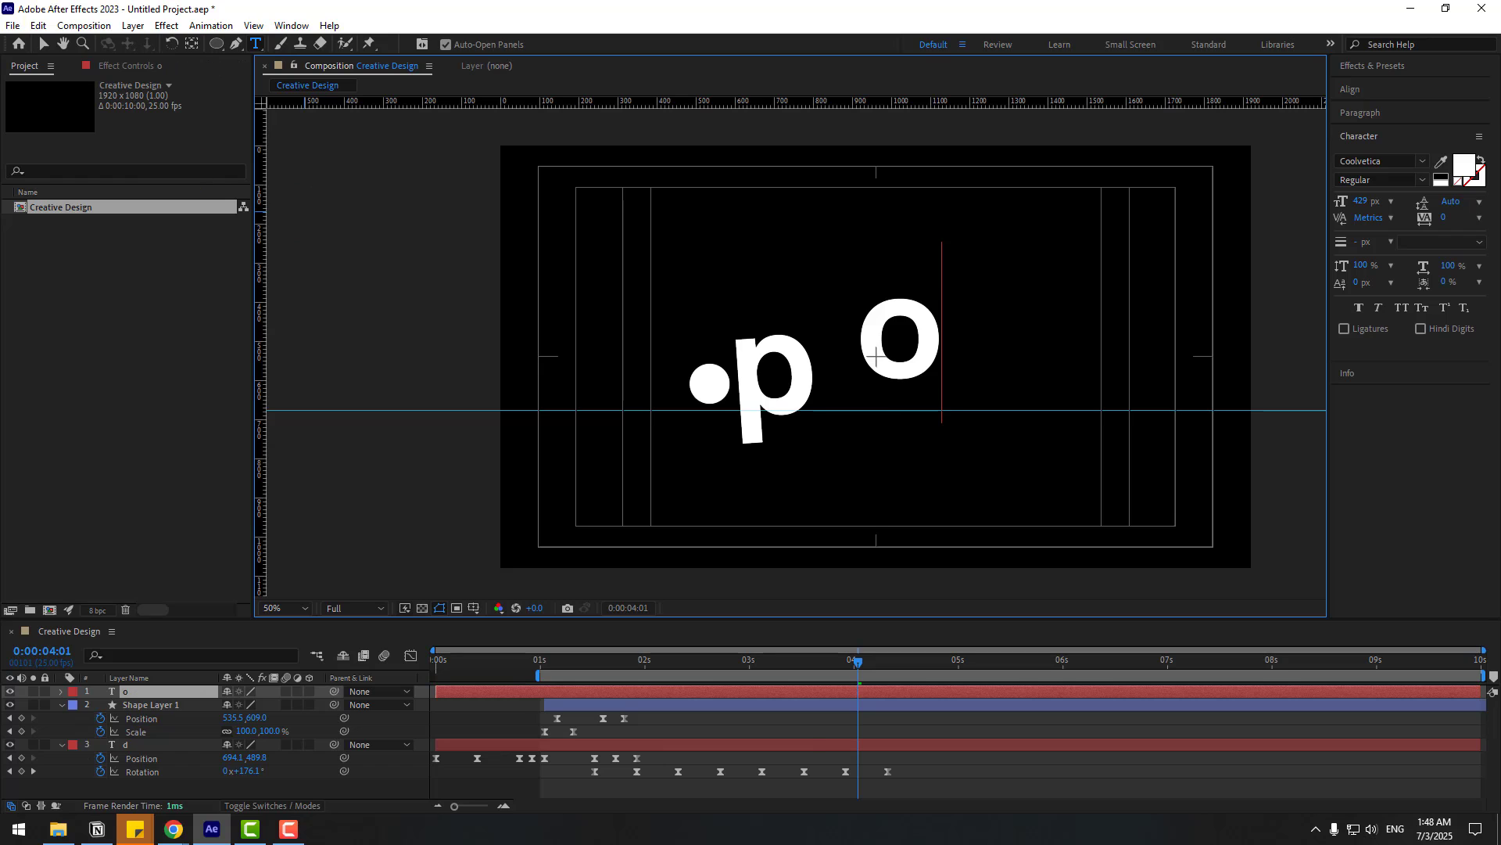
pyautogui.click(44, 44)
pyautogui.scroll(4, 922, 391)
pyautogui.moveTo(1141, 420); pyautogui.dragTo(597, 425)
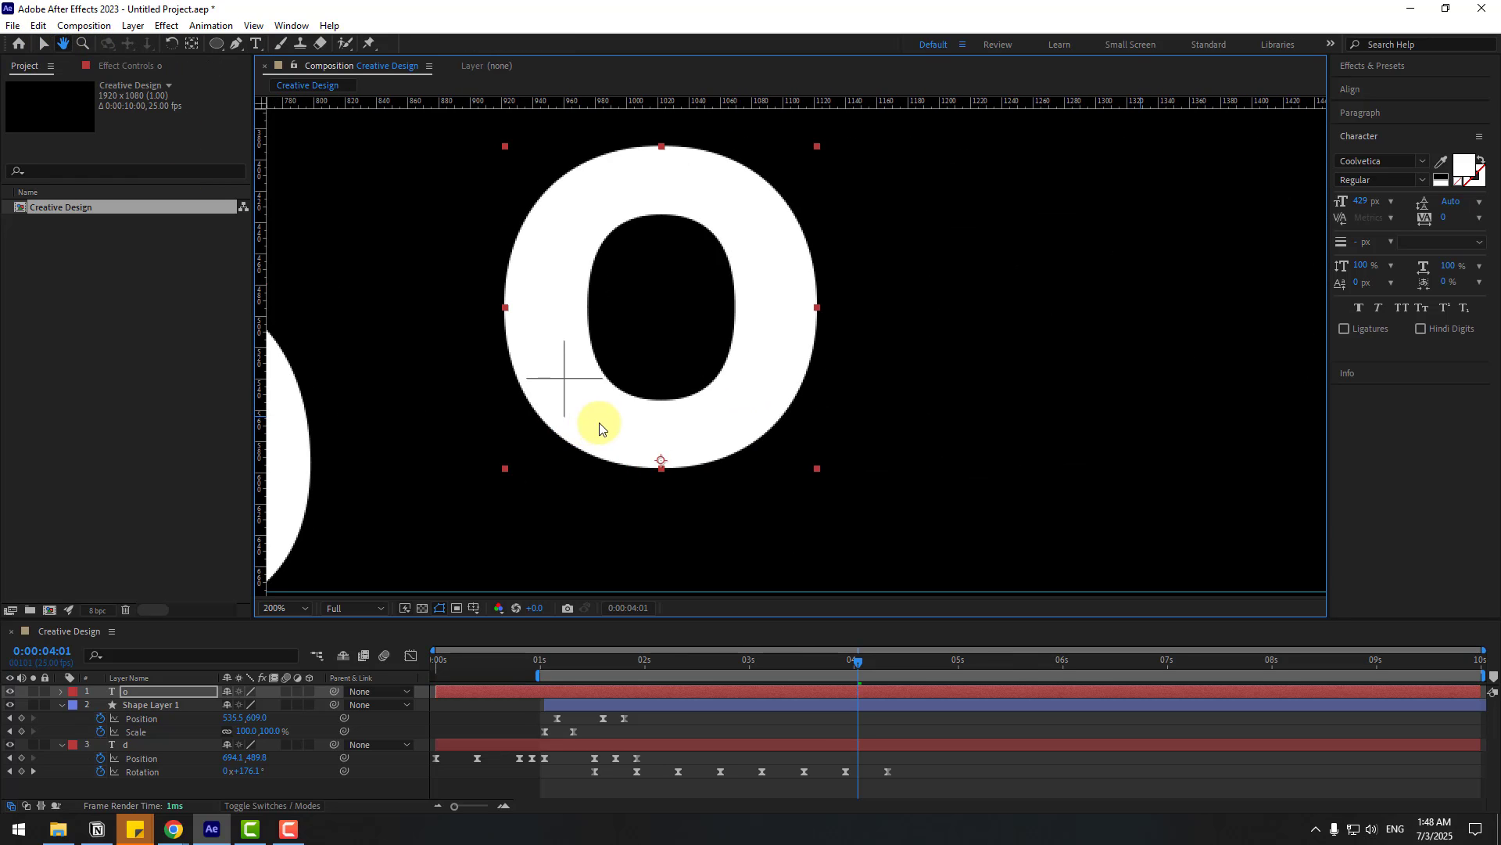
pyautogui.moveTo(464, 690); pyautogui.dragTo(887, 694)
# - Unlink the o's Scale and keyframe its width at 0% at 4:01
pyautogui.press('s')
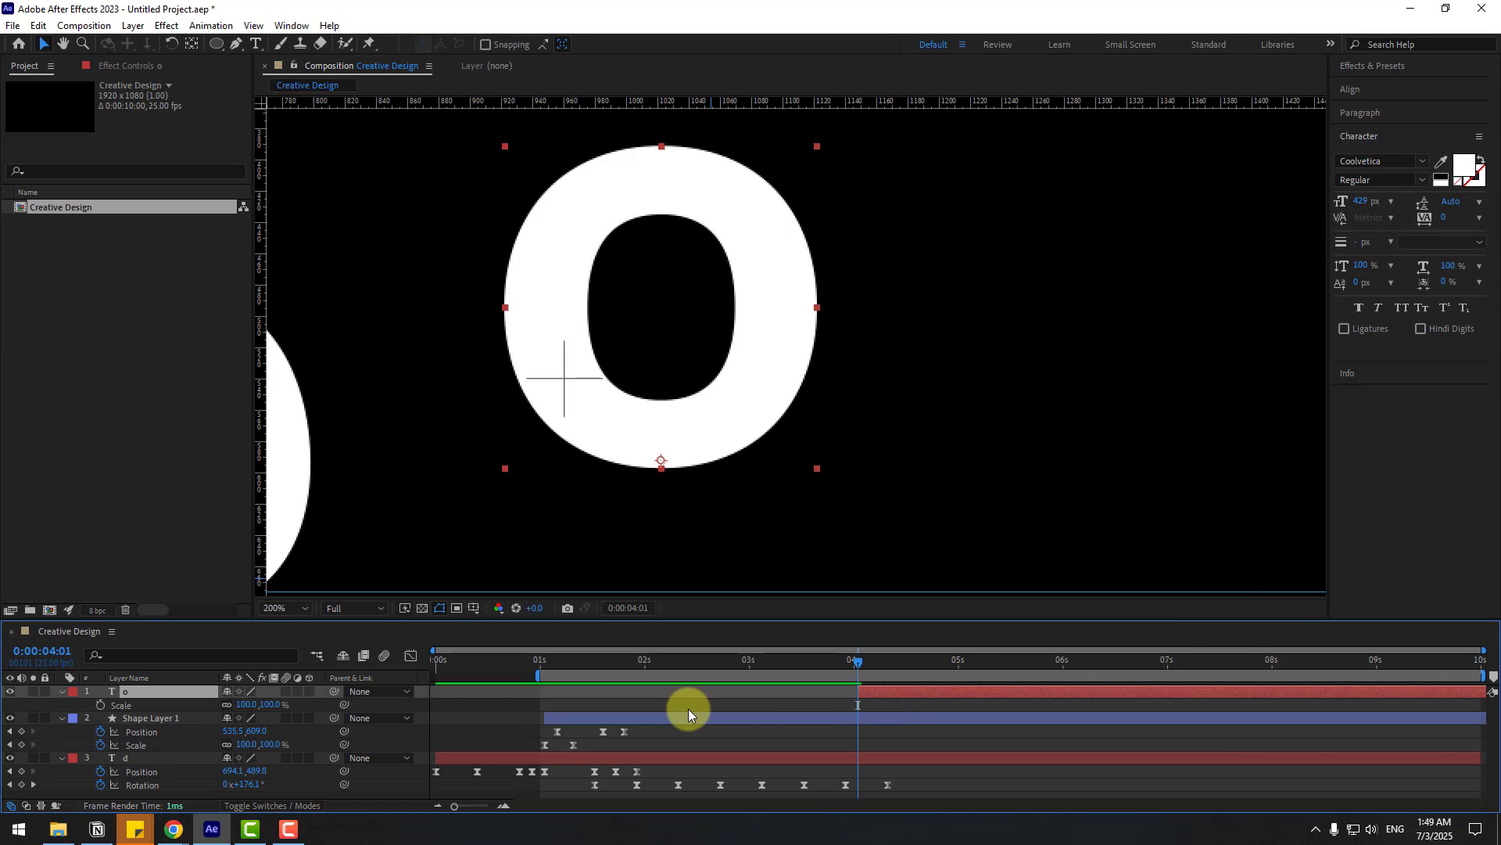
pyautogui.click(227, 705)
pyautogui.click(244, 704)
pyautogui.write('0')
pyautogui.press('Return')
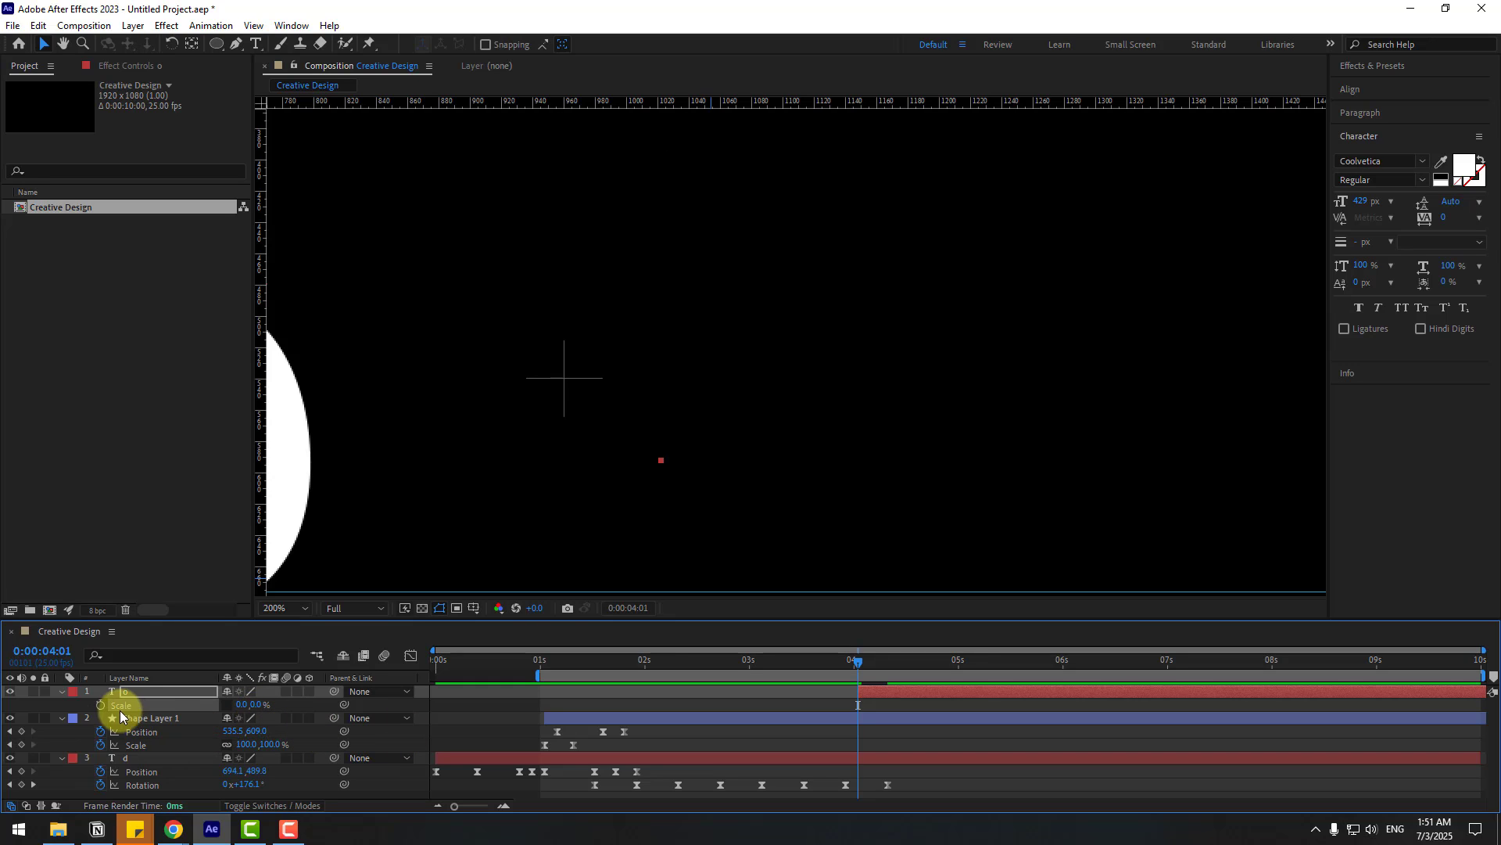
pyautogui.click(102, 707)
# - At 4:11, keyframe the o's scale to 100% width and 100% height
pyautogui.hotkey('shift', 'pagedown')
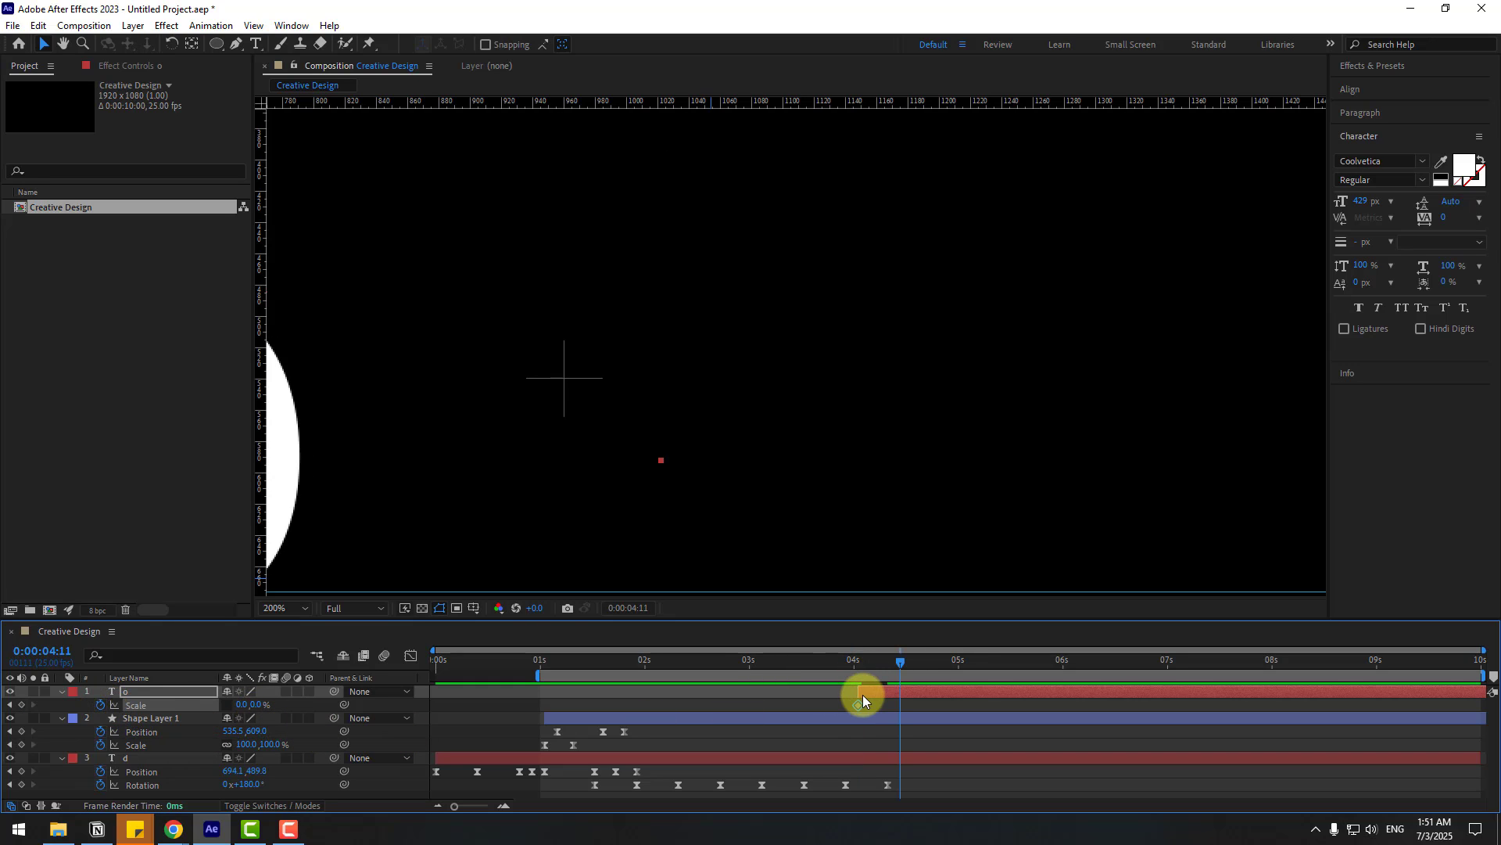
pyautogui.moveTo(242, 708); pyautogui.dragTo(325, 687)
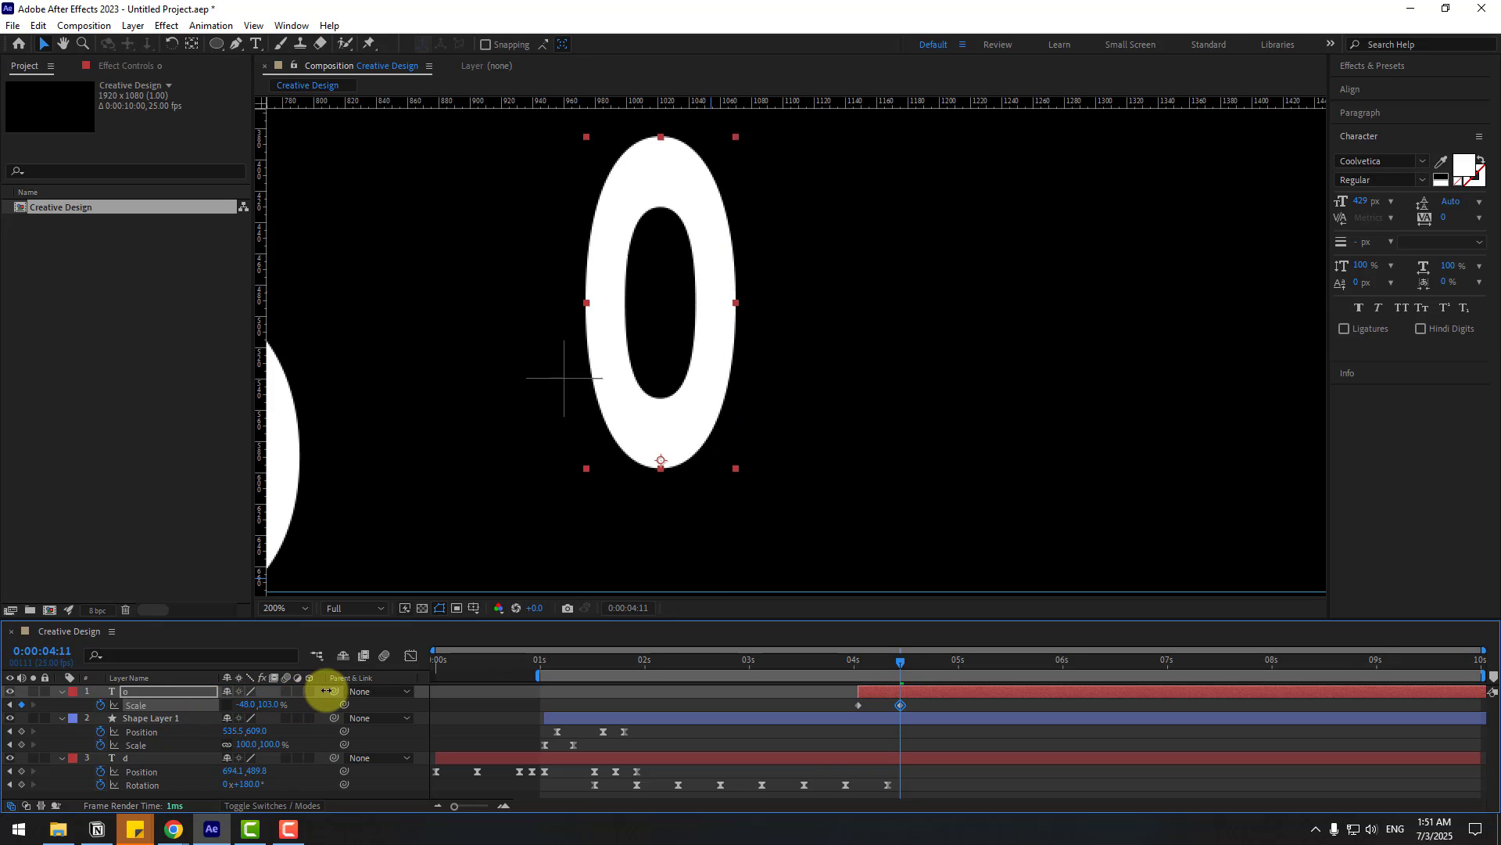
pyautogui.click(268, 707)
pyautogui.click(241, 704)
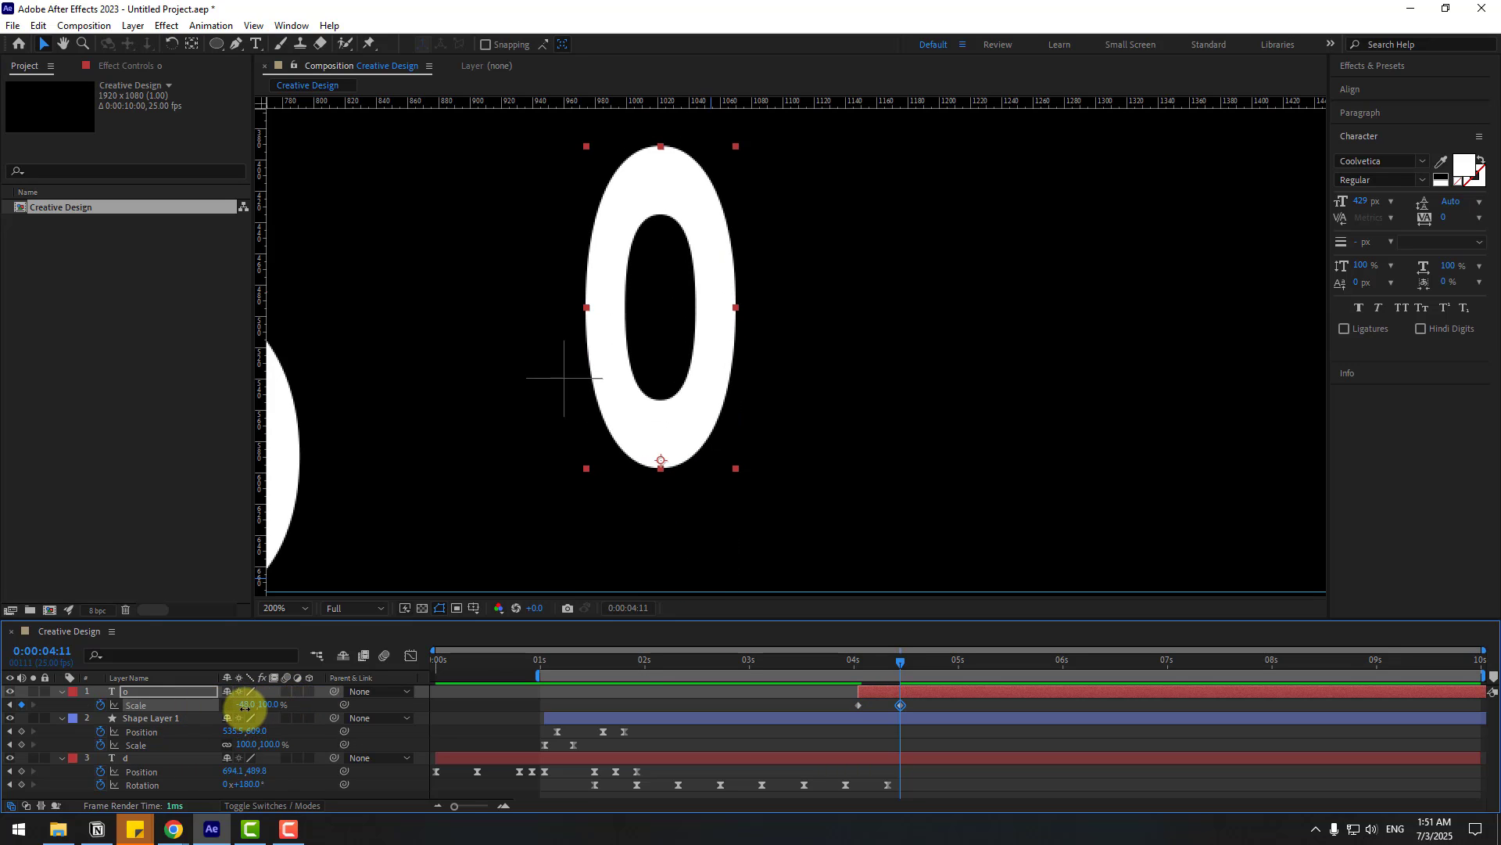
pyautogui.write('100')
pyautogui.press('Return')
pyautogui.click(864, 663)
pyautogui.moveTo(866, 663); pyautogui.dragTo(901, 662)
# - Add wobble keyframes: 80% width, 110% width, 105% height, then 95% width
pyautogui.click(248, 706)
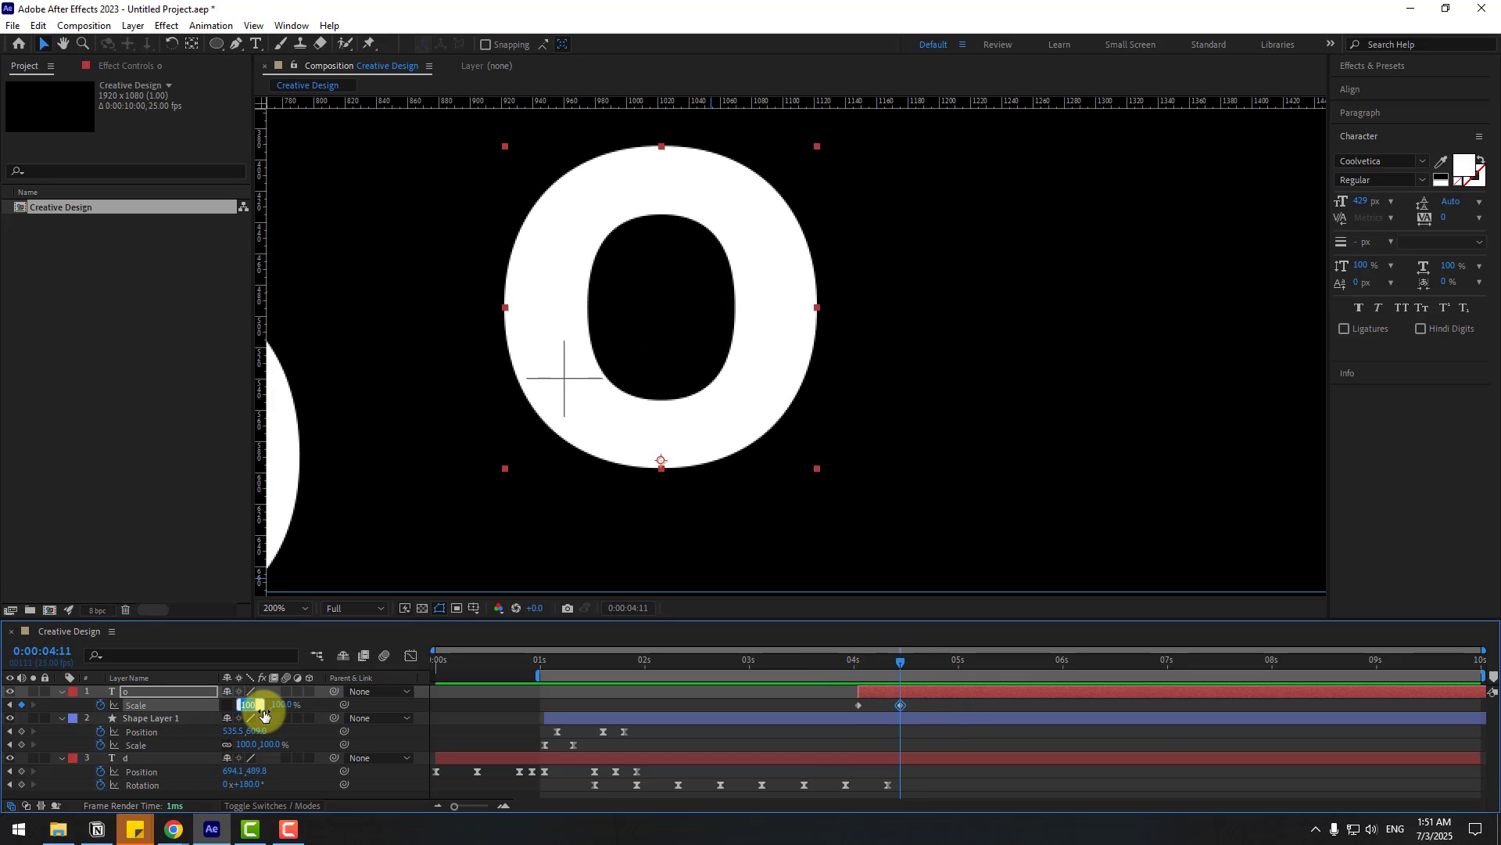
pyautogui.press('Return')
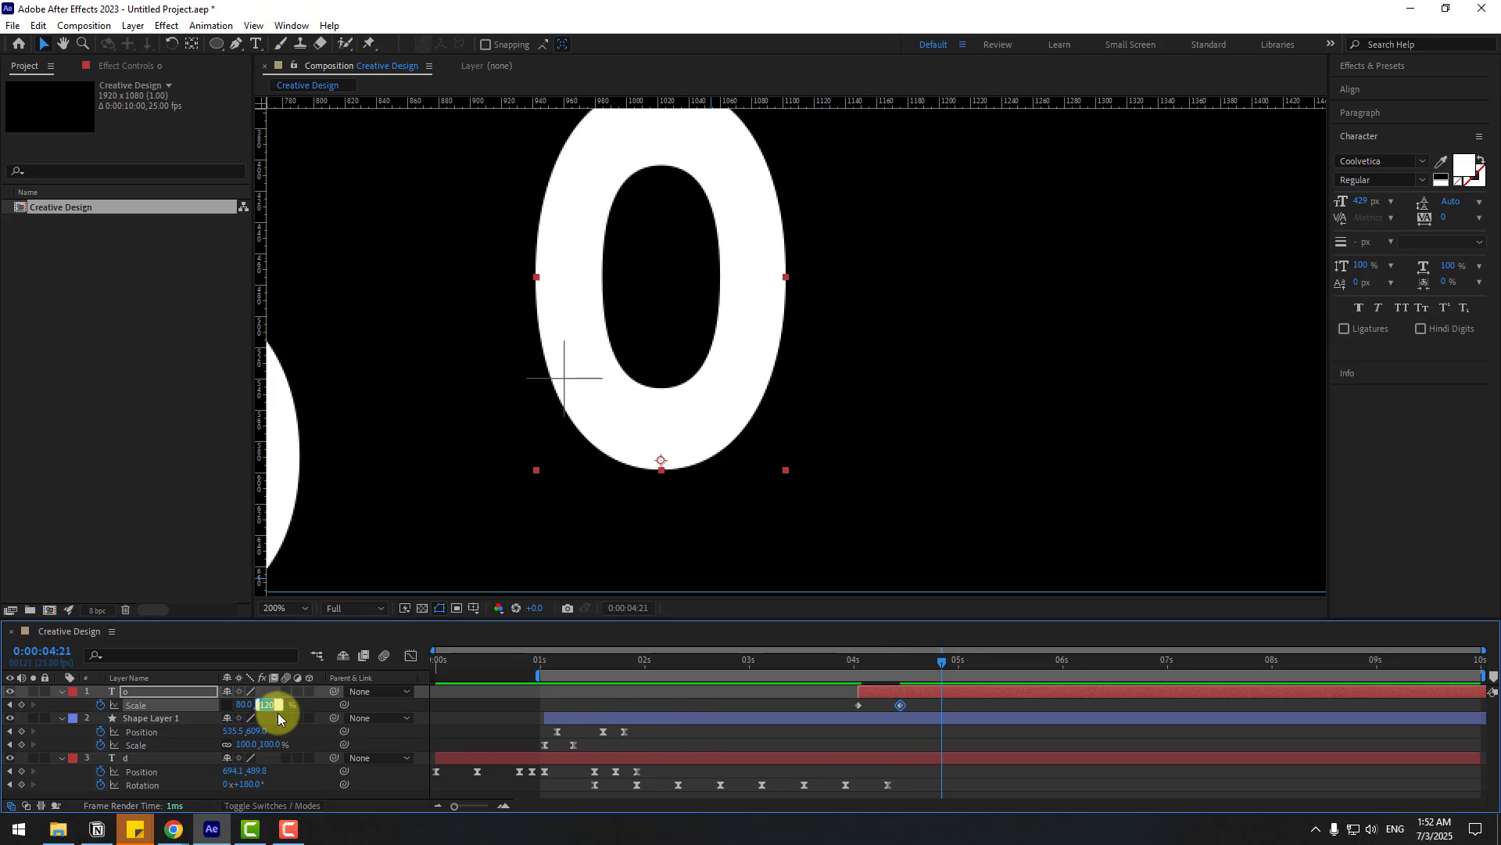
pyautogui.write('80')
pyautogui.press('Return')
pyautogui.write('1')
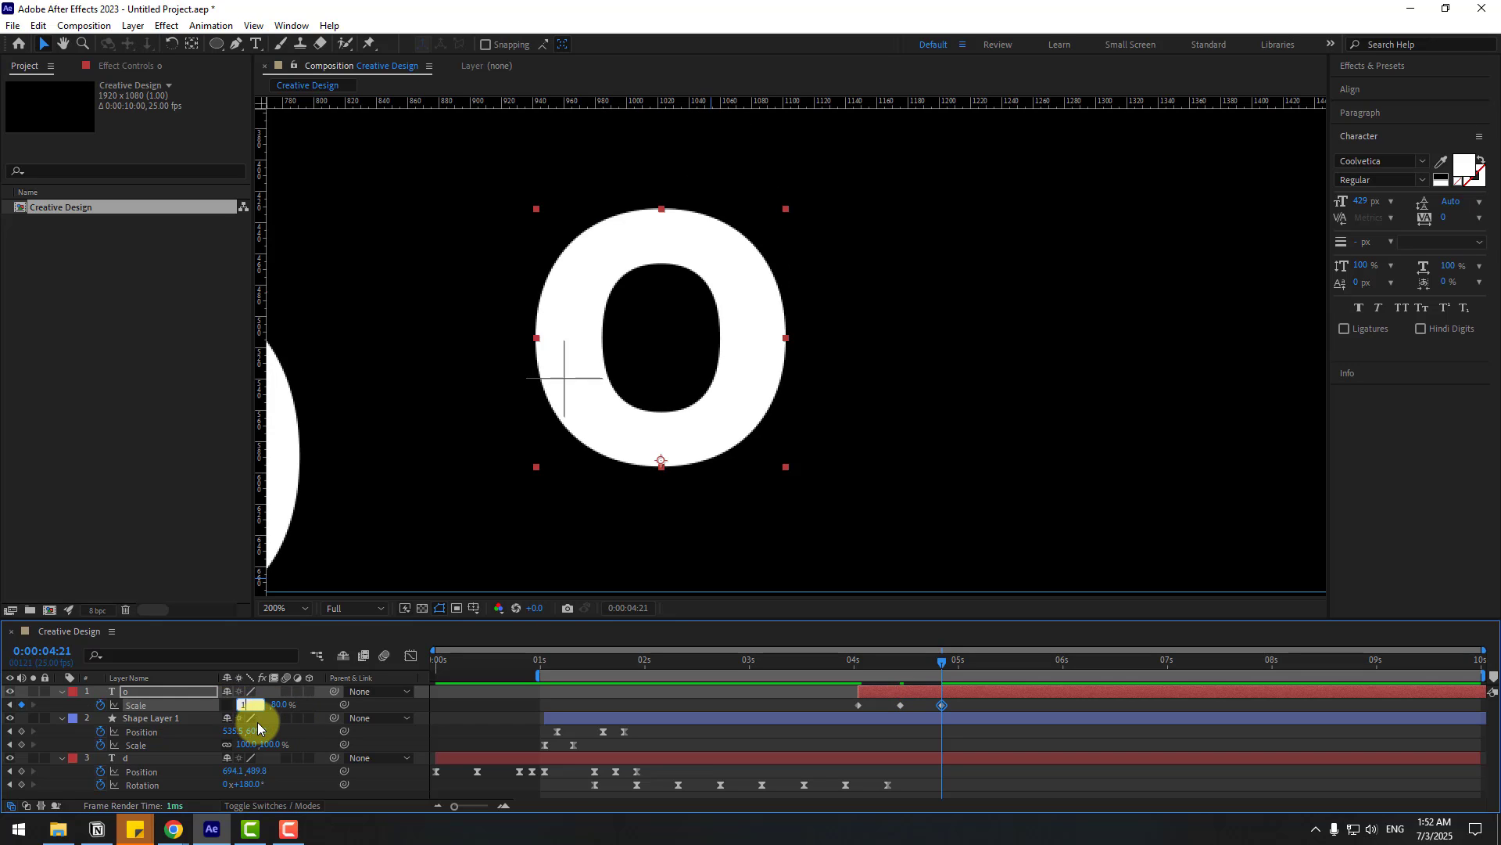
pyautogui.write('10')
pyautogui.press('Return')
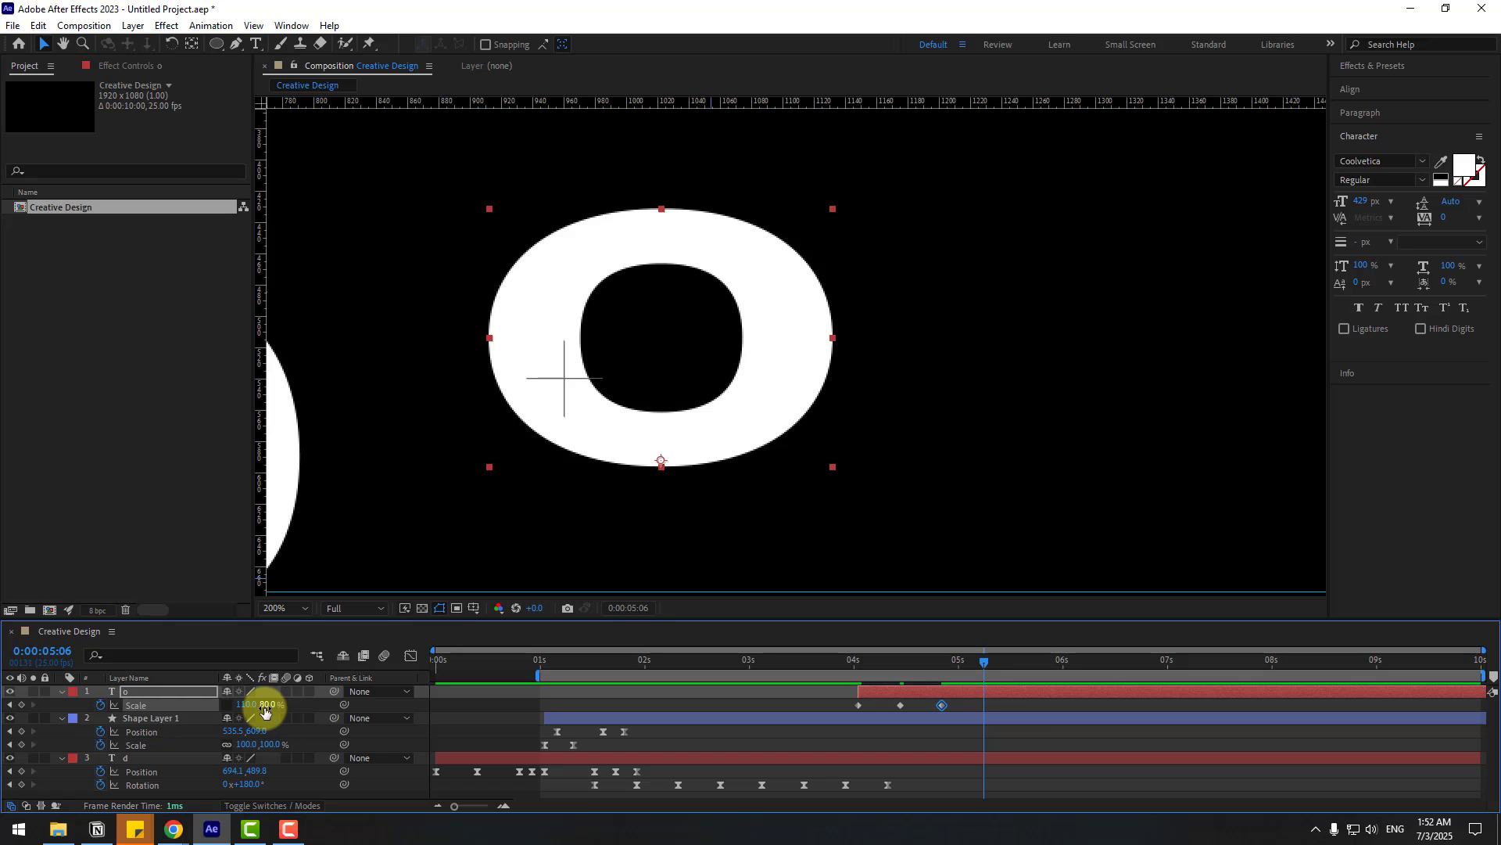
pyautogui.write('105')
pyautogui.press('Return')
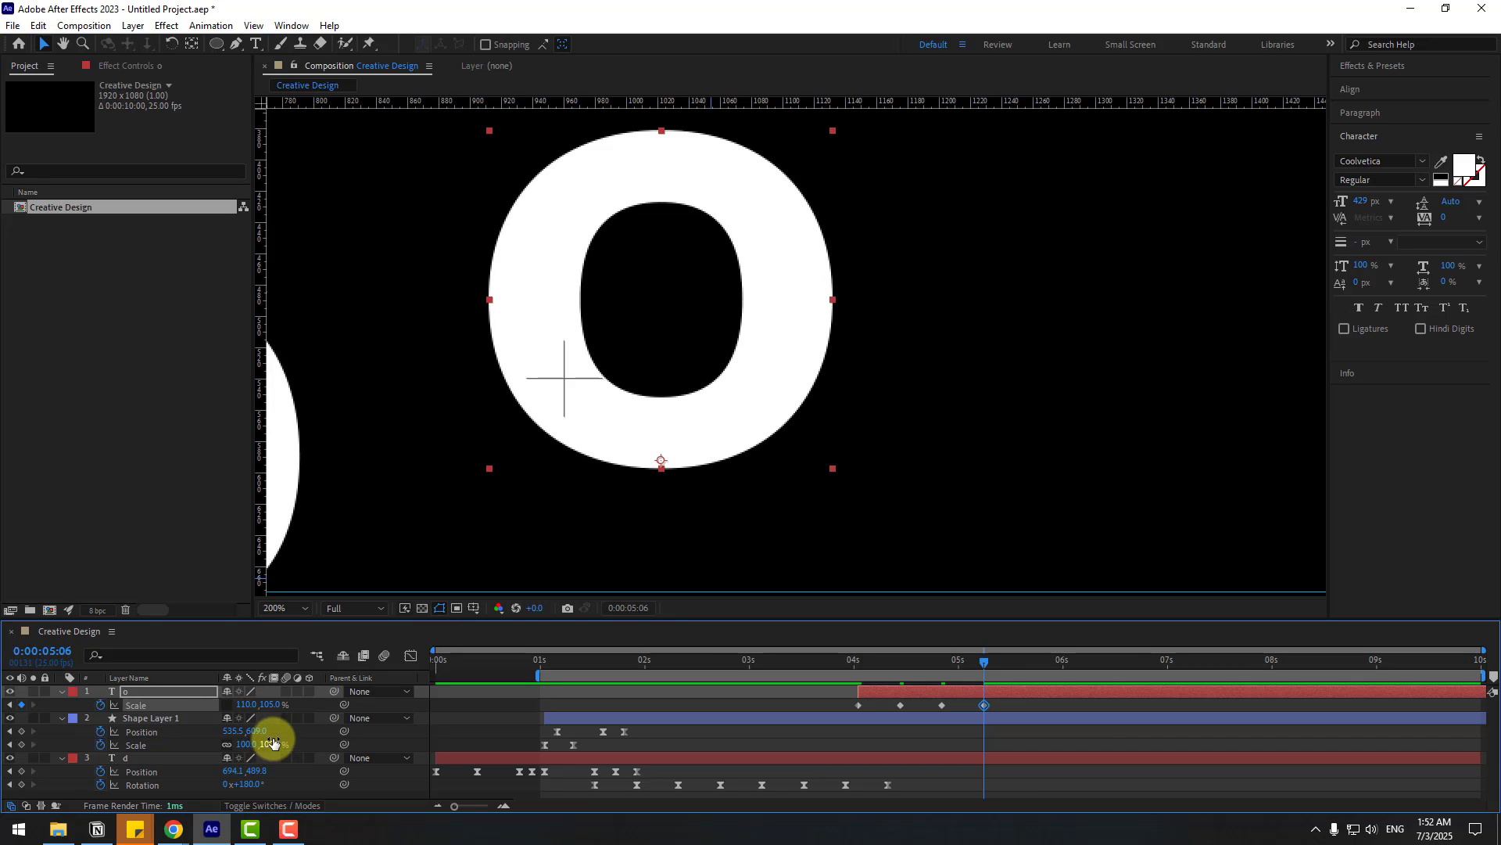
pyautogui.press('Return')
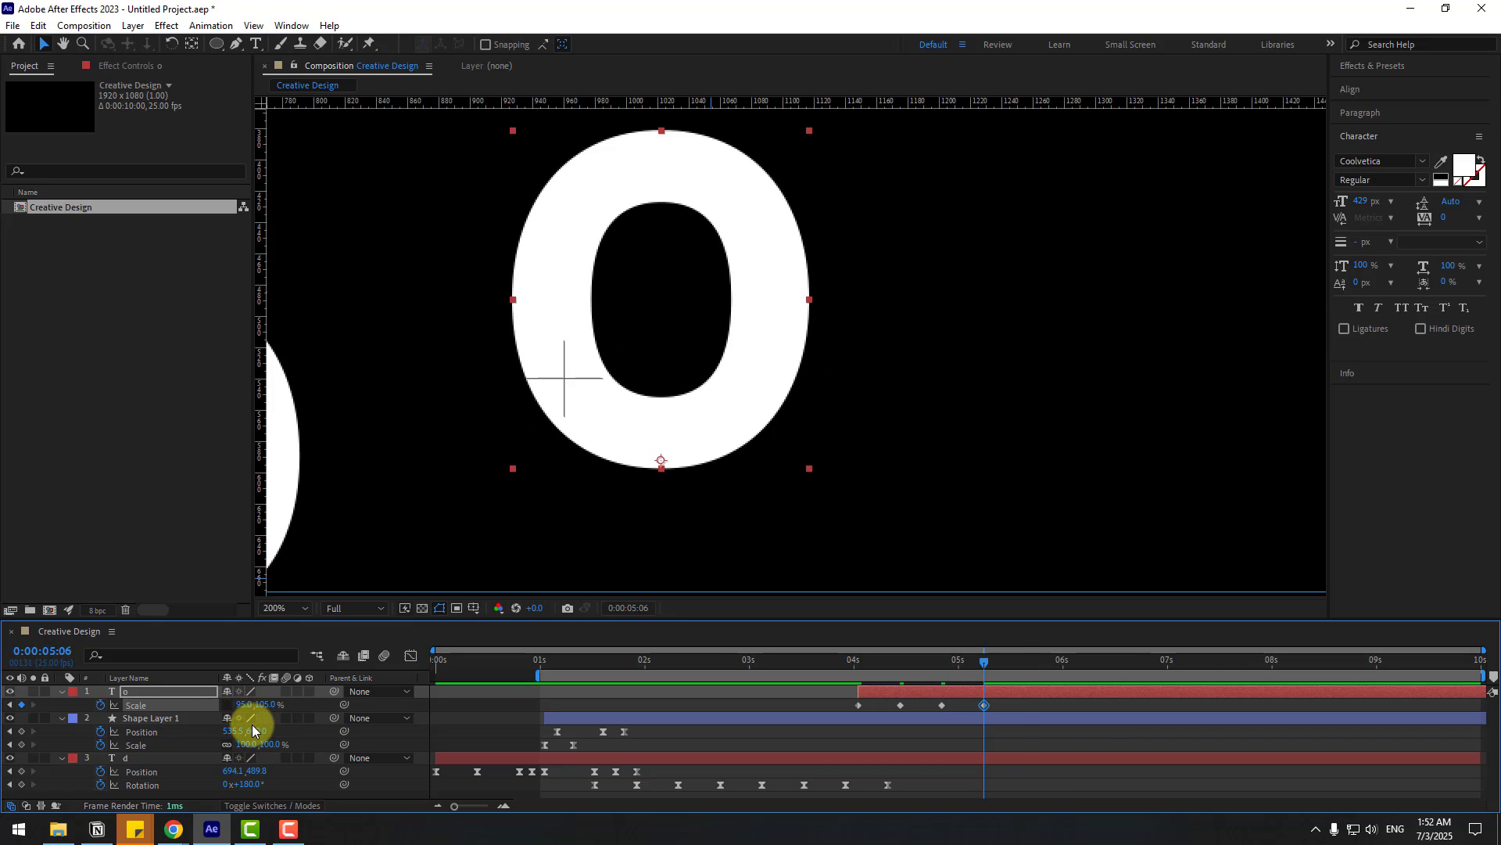
# - At 5:16, settle the o at a final 100,100% scale
pyautogui.hotkey('shift', 'pagedown')
pyautogui.moveTo(259, 706); pyautogui.dragTo(271, 710)
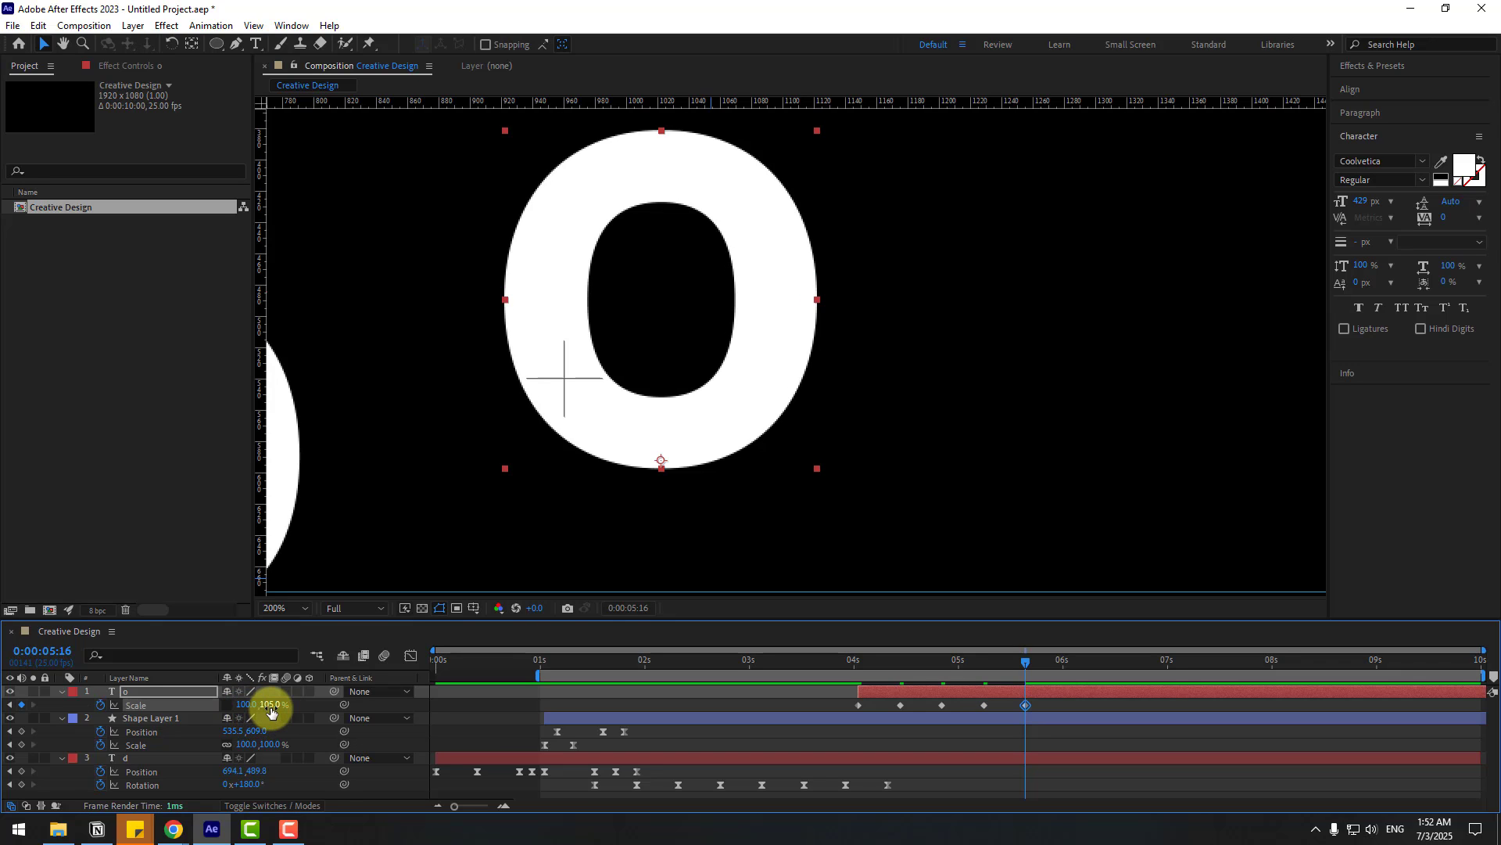
pyautogui.write('100')
pyautogui.press('Return')
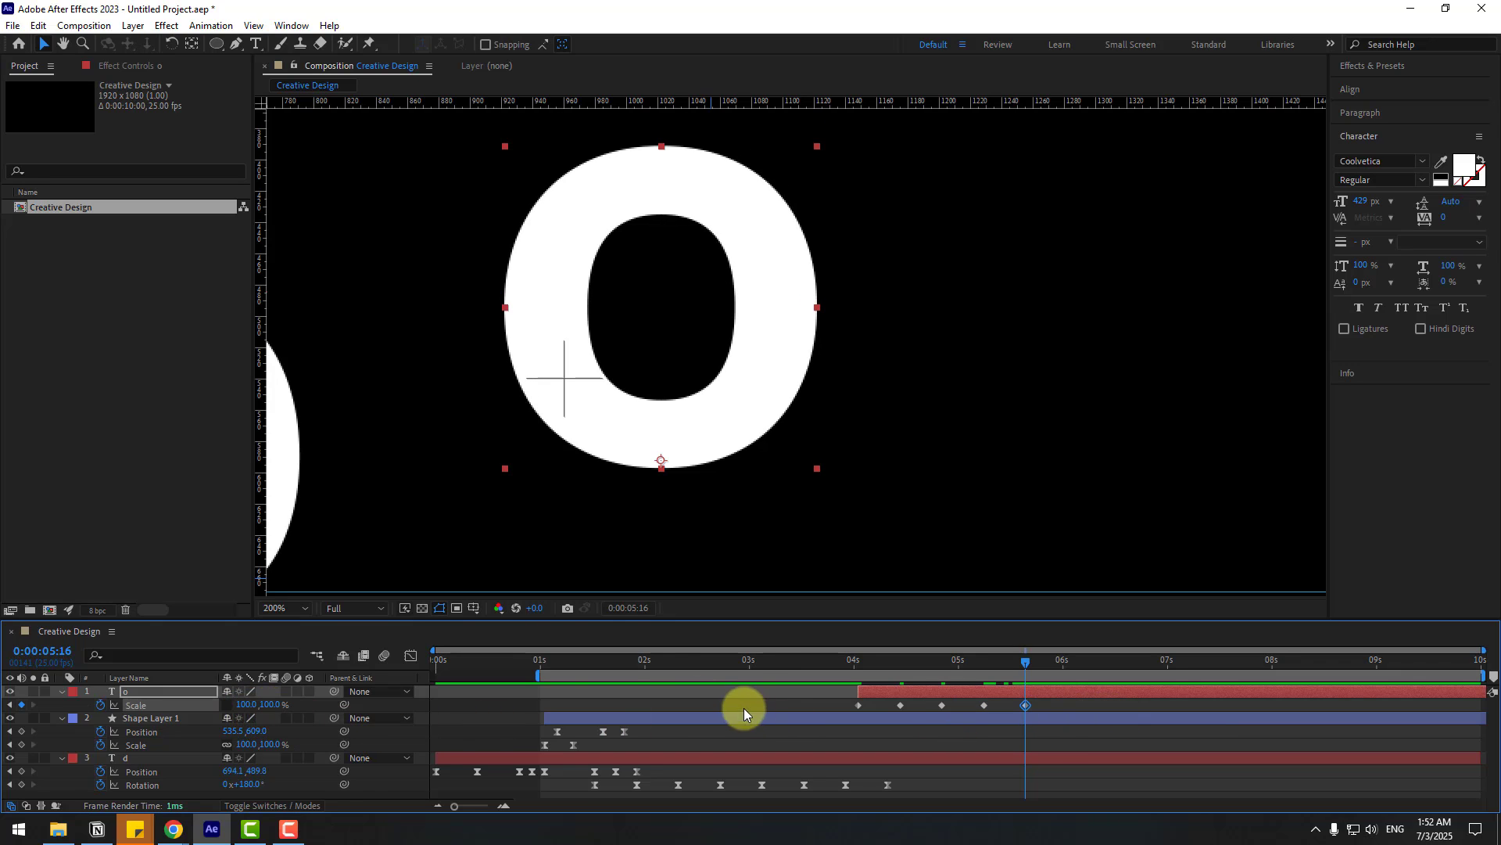
# - Ease all of the o's Scale keyframes and start the preview range at 4 seconds
pyautogui.moveTo(993, 703); pyautogui.dragTo(1030, 659)
pyautogui.rightClick(857, 706)
pyautogui.moveTo(938, 694)
pyautogui.click(1120, 608)
pyautogui.moveTo(537, 674); pyautogui.dragTo(847, 674)
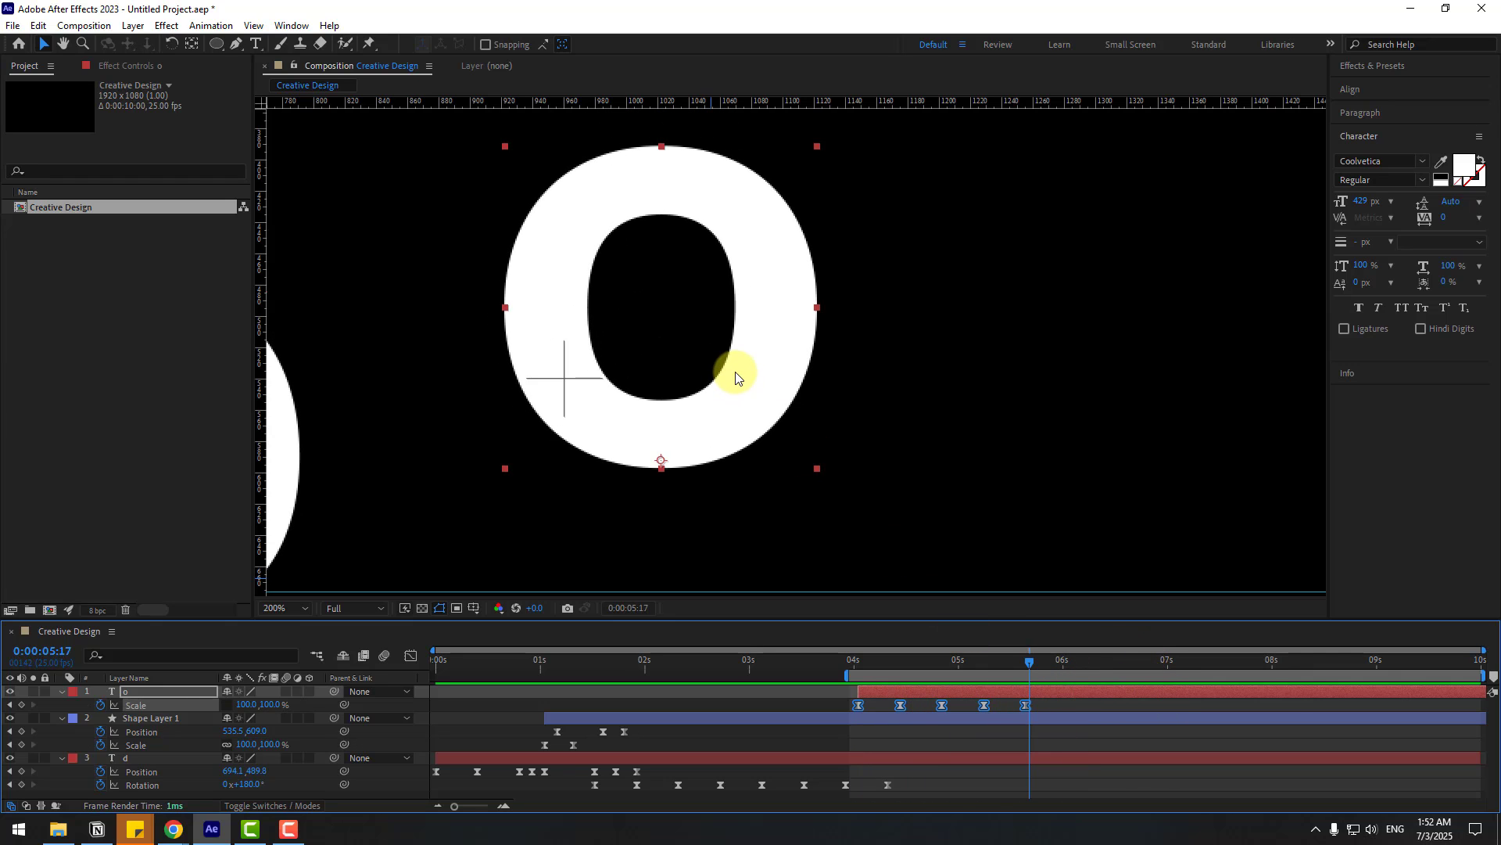
# - Move the letter o next to the p
pyautogui.click(1016, 661)
pyautogui.scroll(-4, 625, 472)
pyautogui.scroll(2, 724, 421)
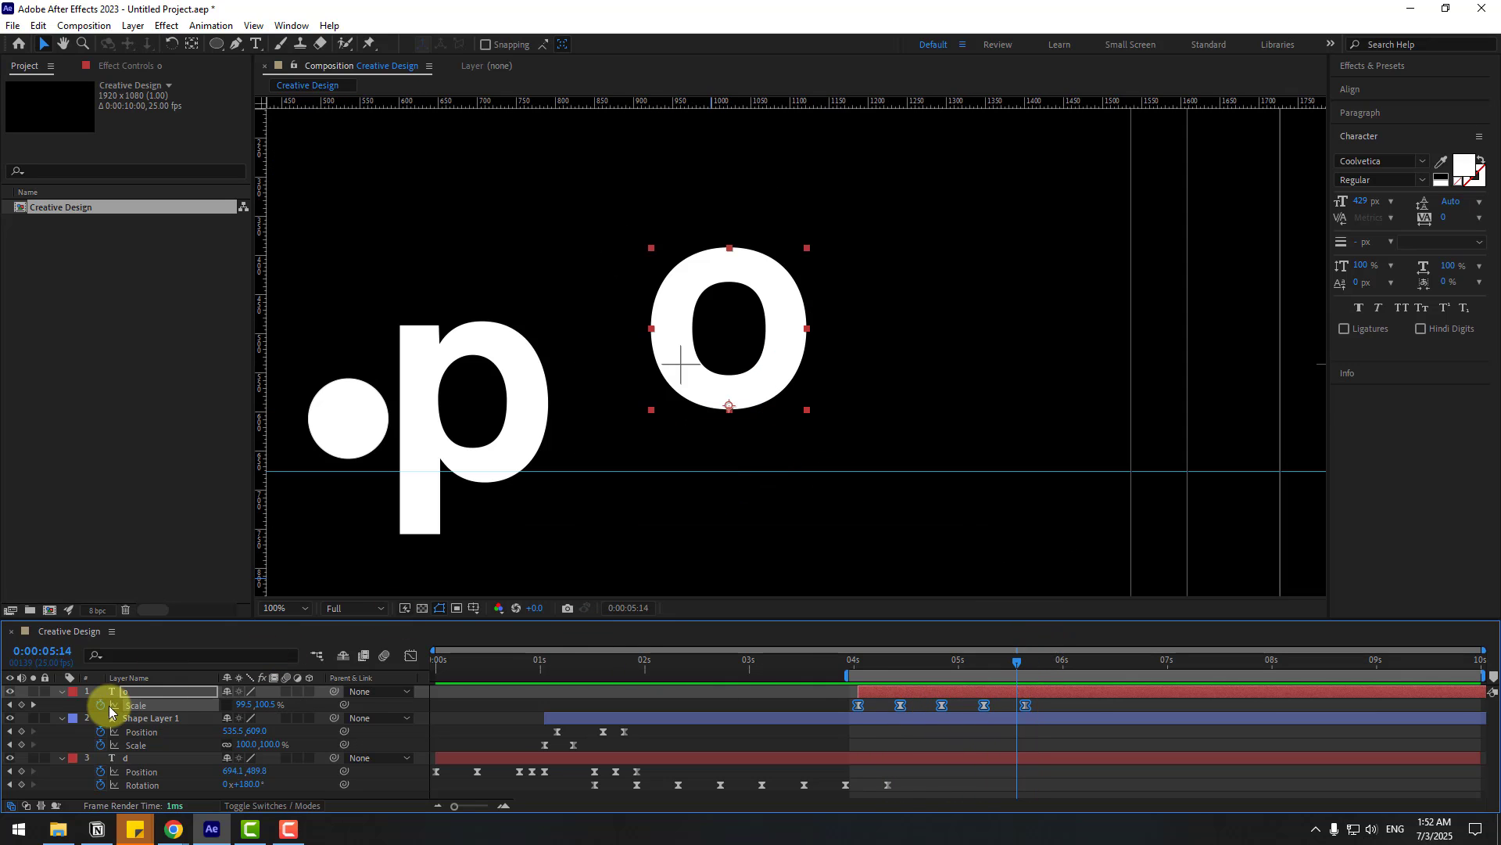
pyautogui.moveTo(799, 350); pyautogui.dragTo(699, 435)
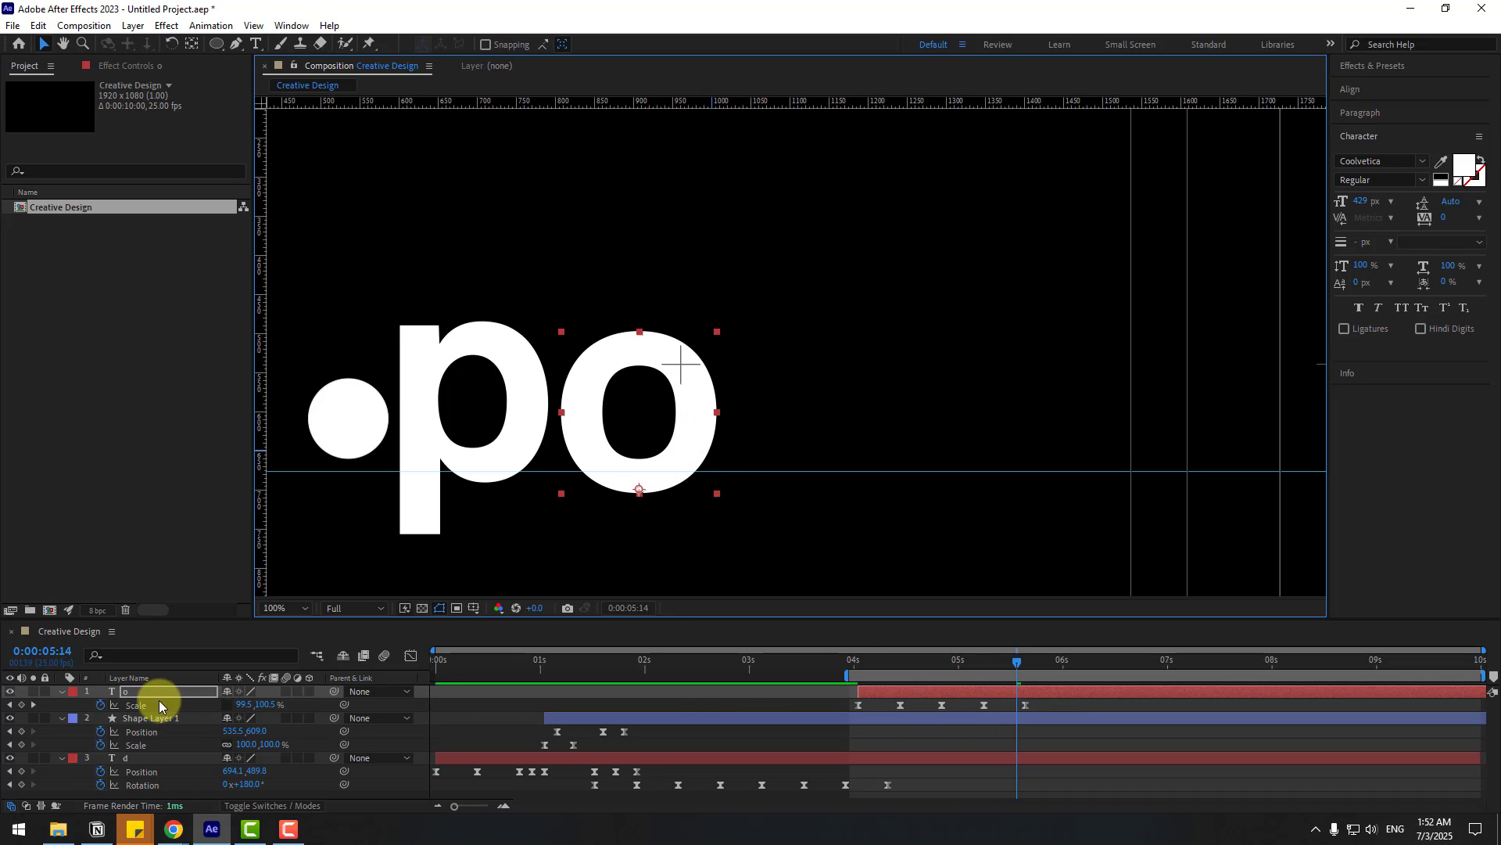
# - Duplicate the o and retype the copy as an 's' placed to its right
pyautogui.click(130, 695)
pyautogui.hotkey('ctrl', 'd')
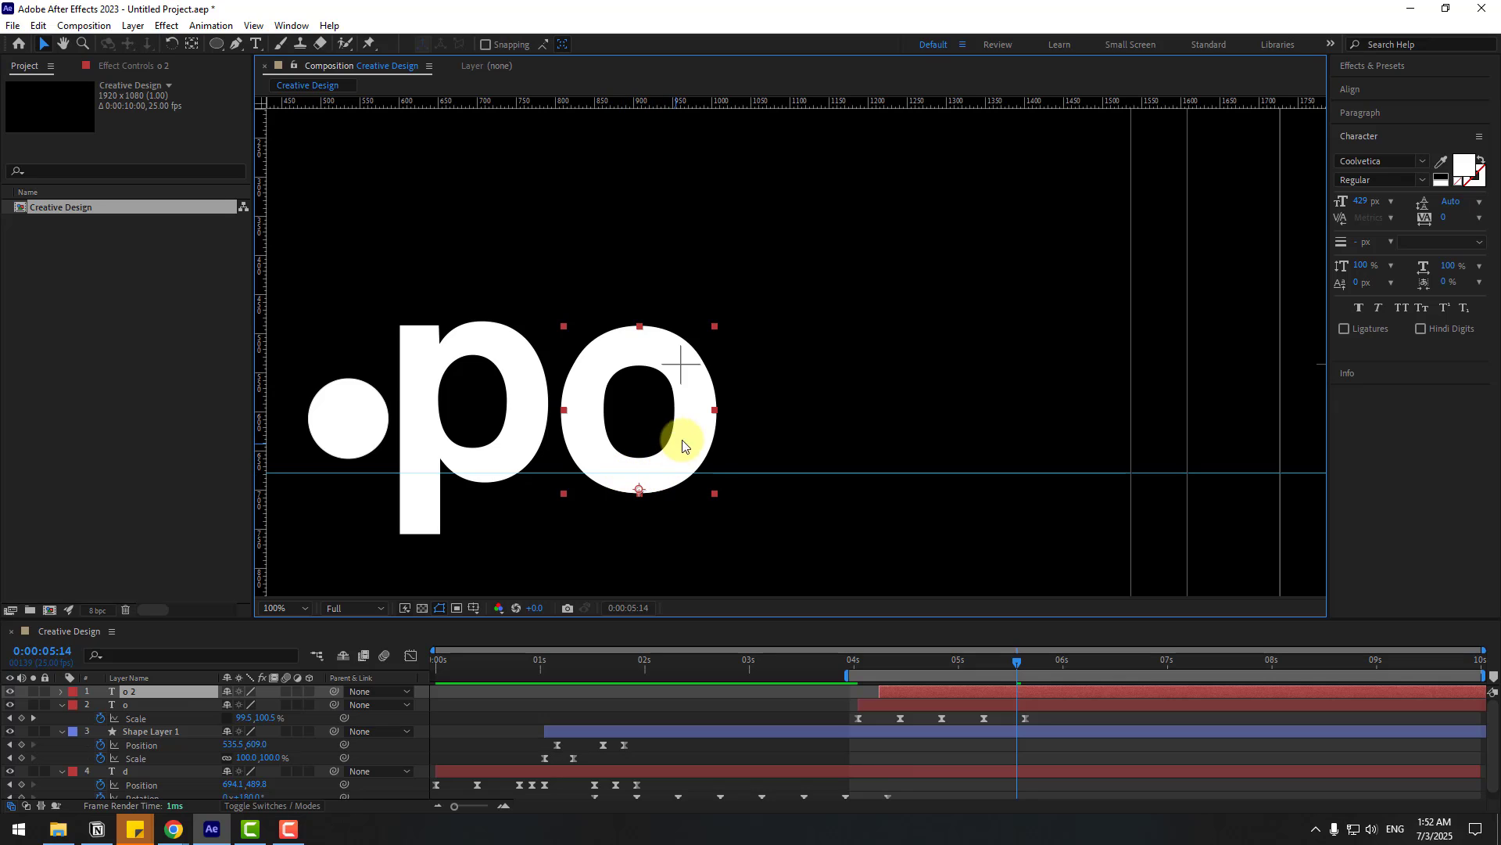
pyautogui.moveTo(710, 421); pyautogui.dragTo(864, 413)
pyautogui.doubleClick(858, 399)
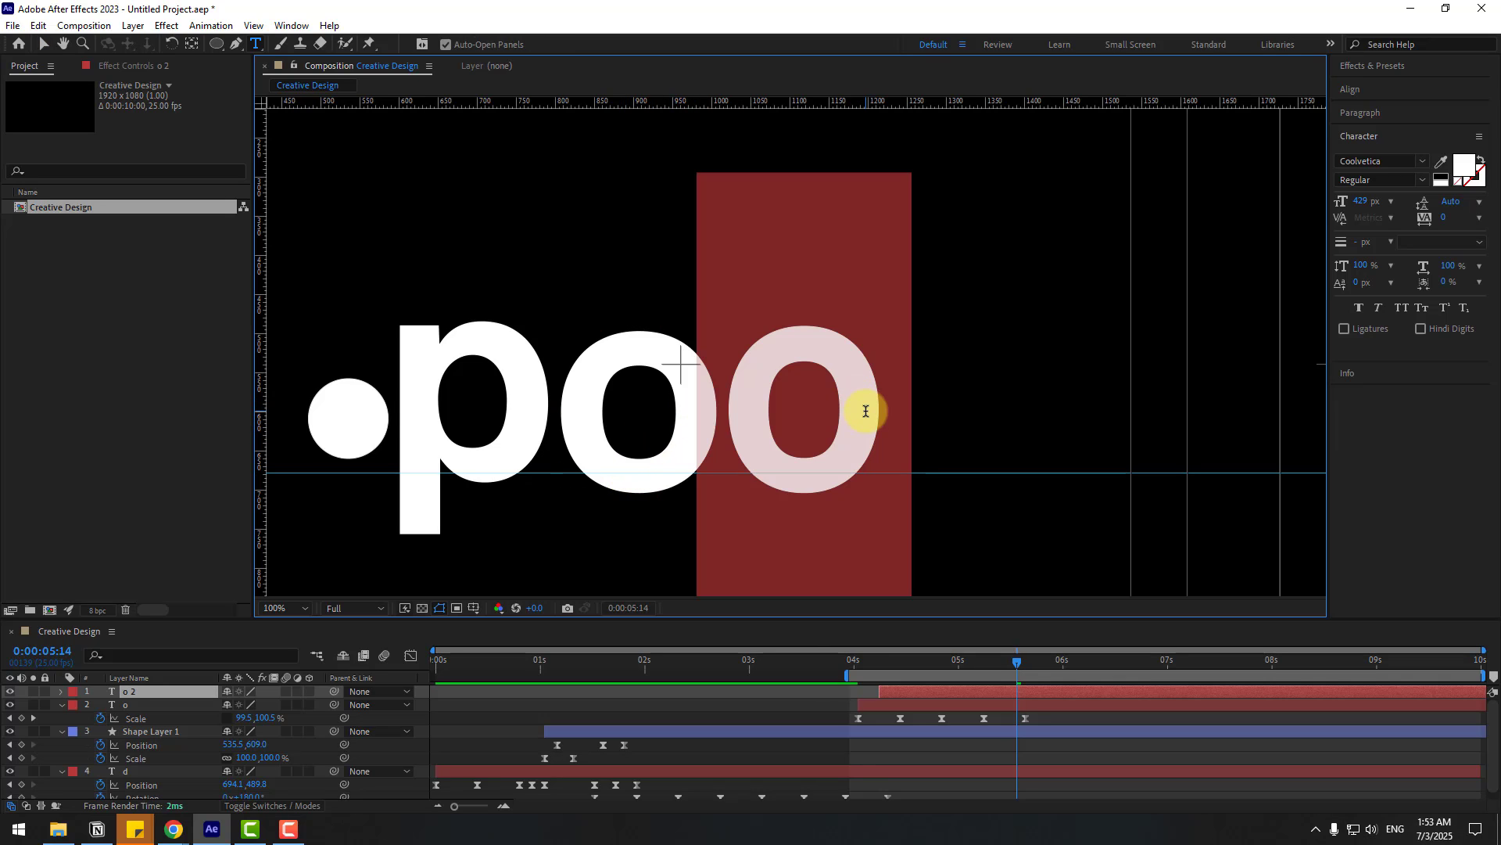
pyautogui.write('s')
pyautogui.click(44, 44)
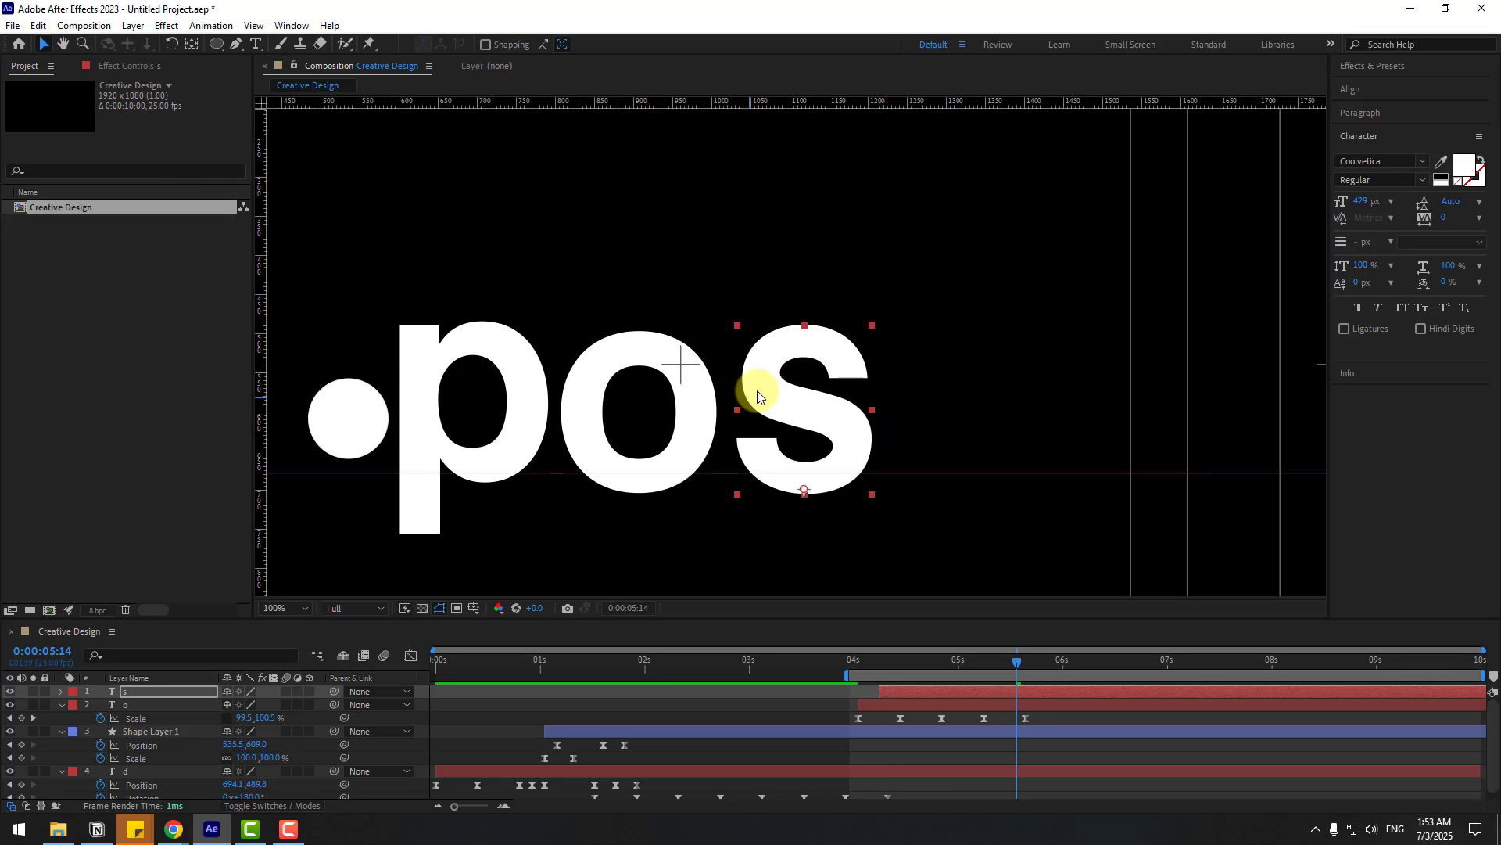
pyautogui.moveTo(757, 396); pyautogui.dragTo(930, 412)
# - Duplicate the s into a 't' that starts a few frames later, then preview
pyautogui.hotkey('ctrl', 'd')
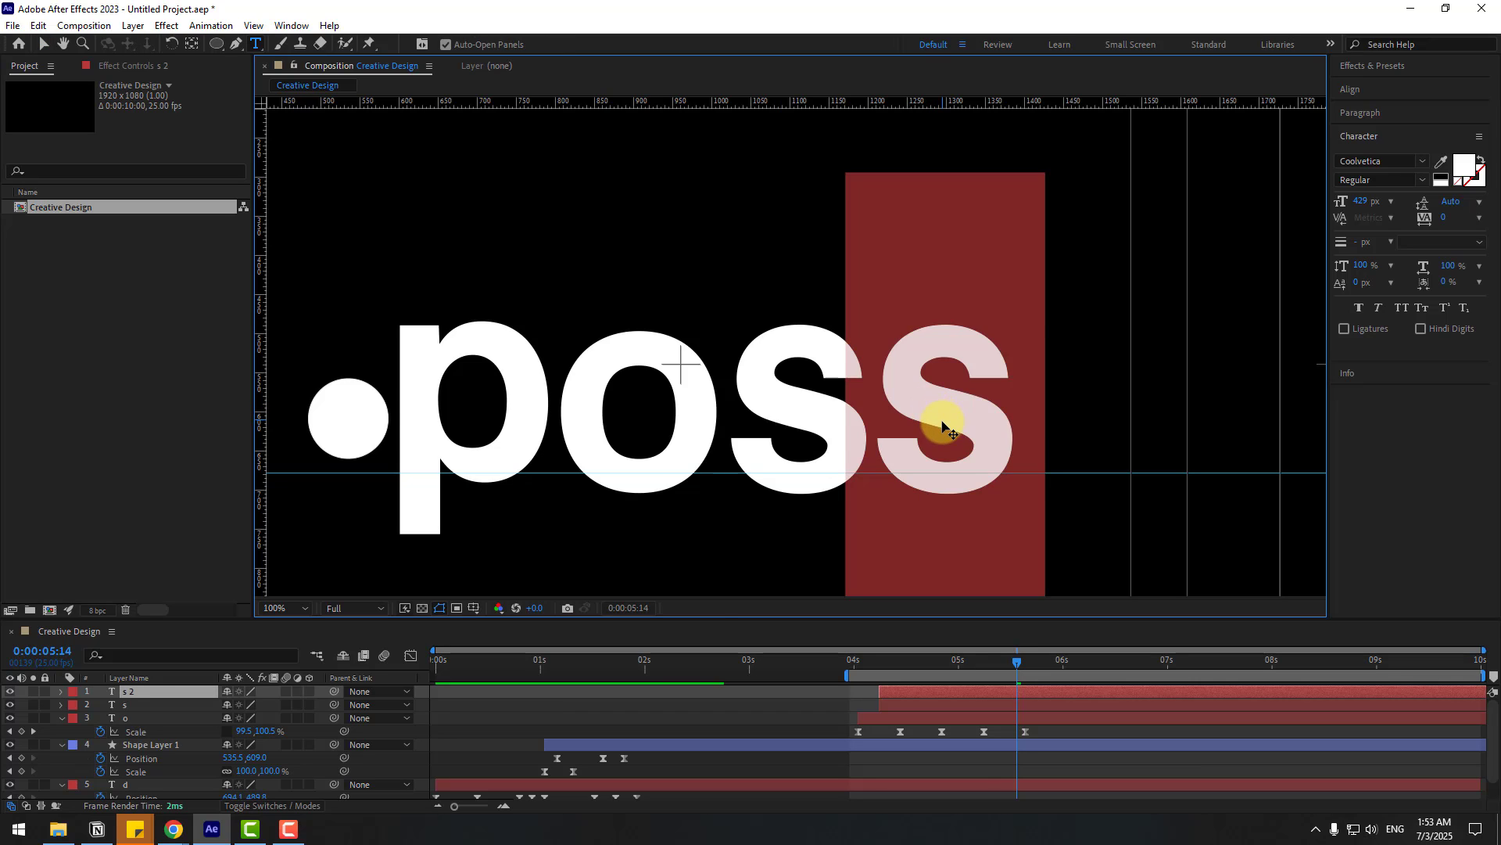
pyautogui.write('t')
pyautogui.click(44, 44)
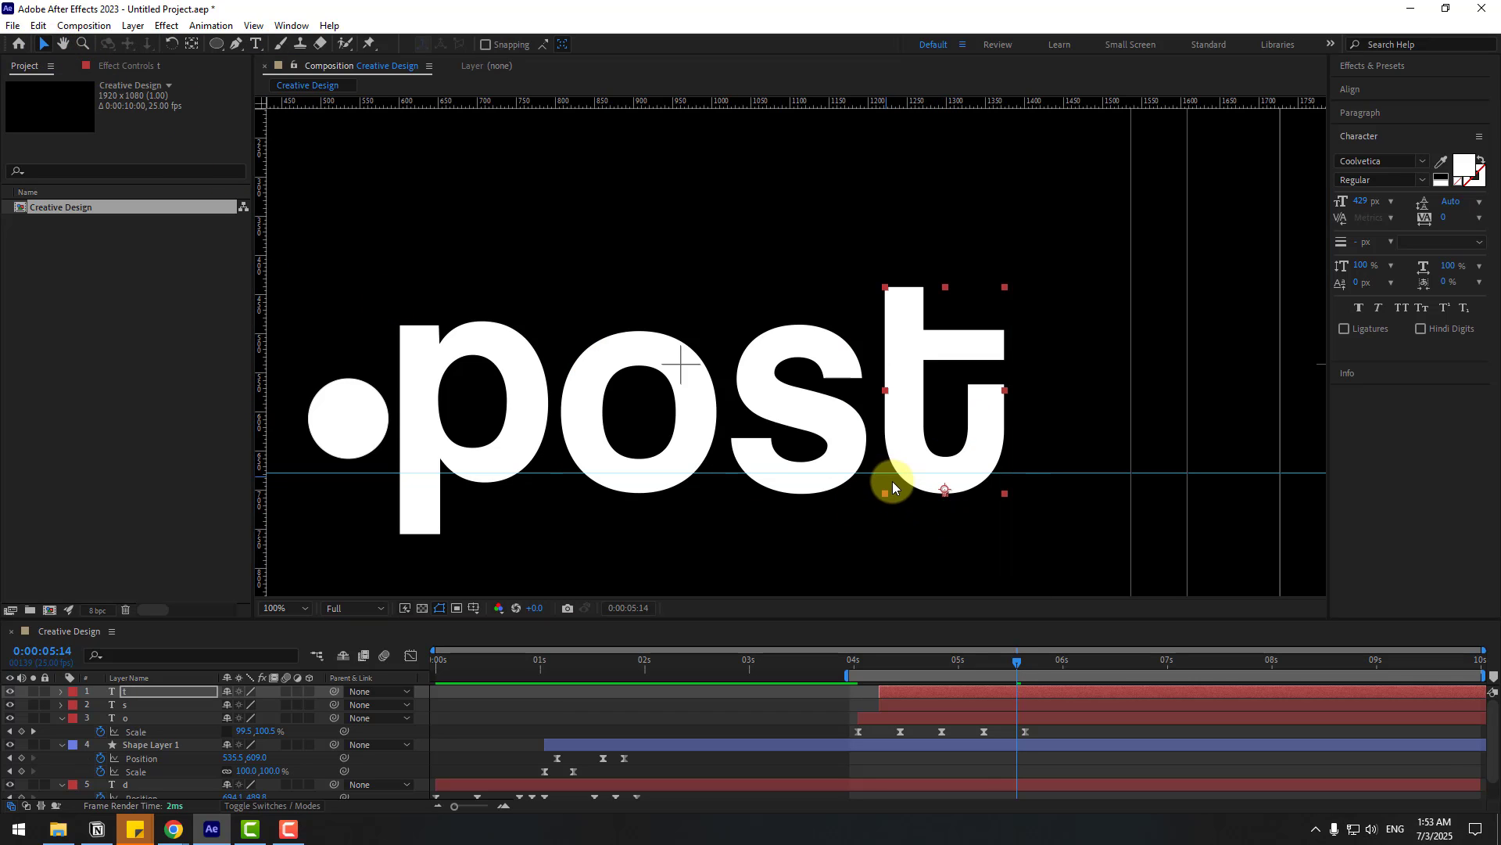
pyautogui.moveTo(890, 698); pyautogui.dragTo(829, 674)
pyautogui.press('space')
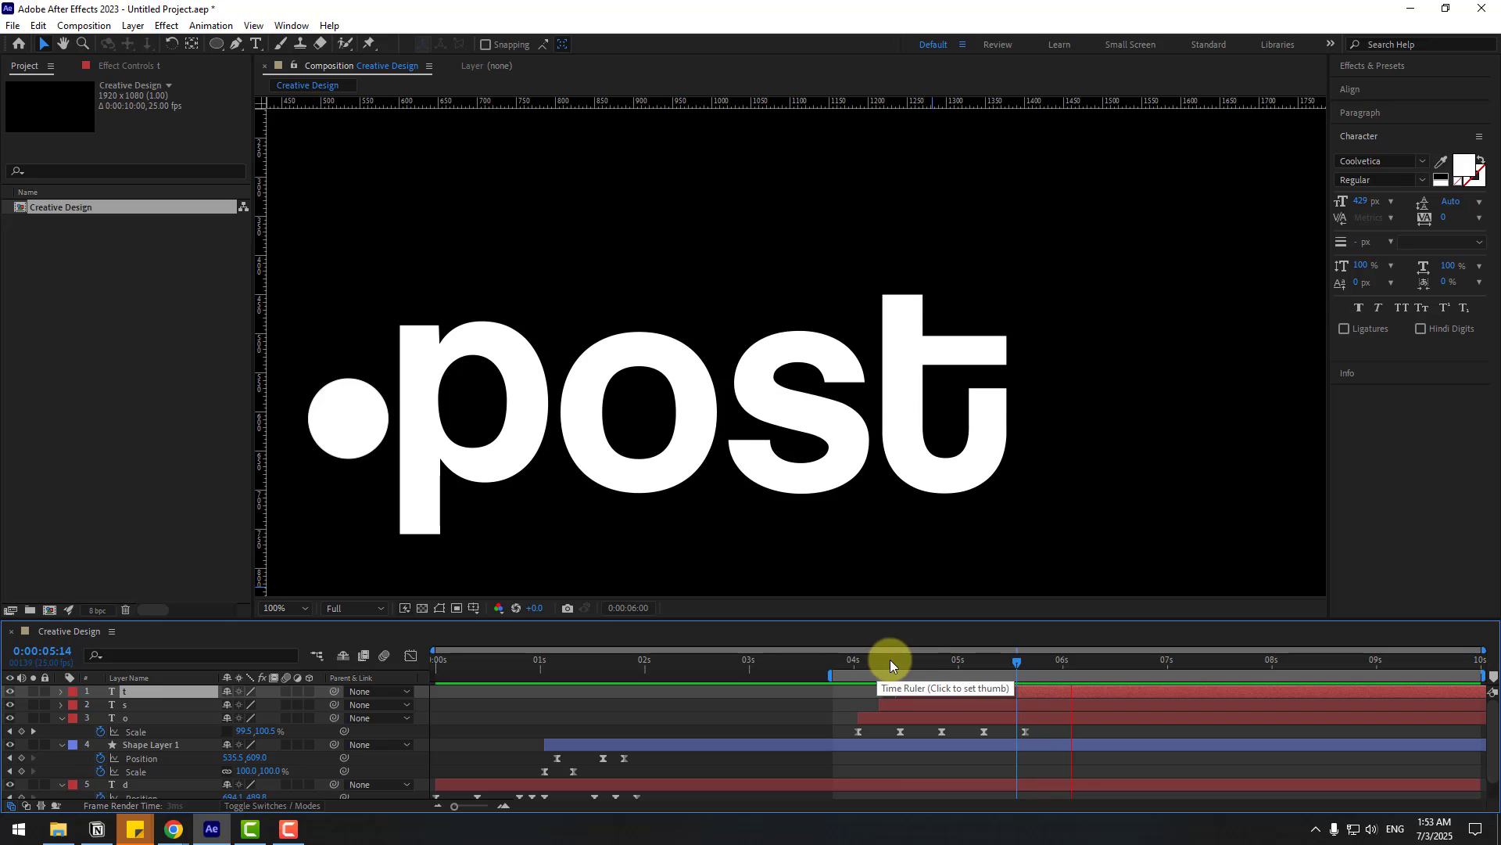
# - Shift the o, s and t layers about a second earlier and end the work area there
pyautogui.press('space')
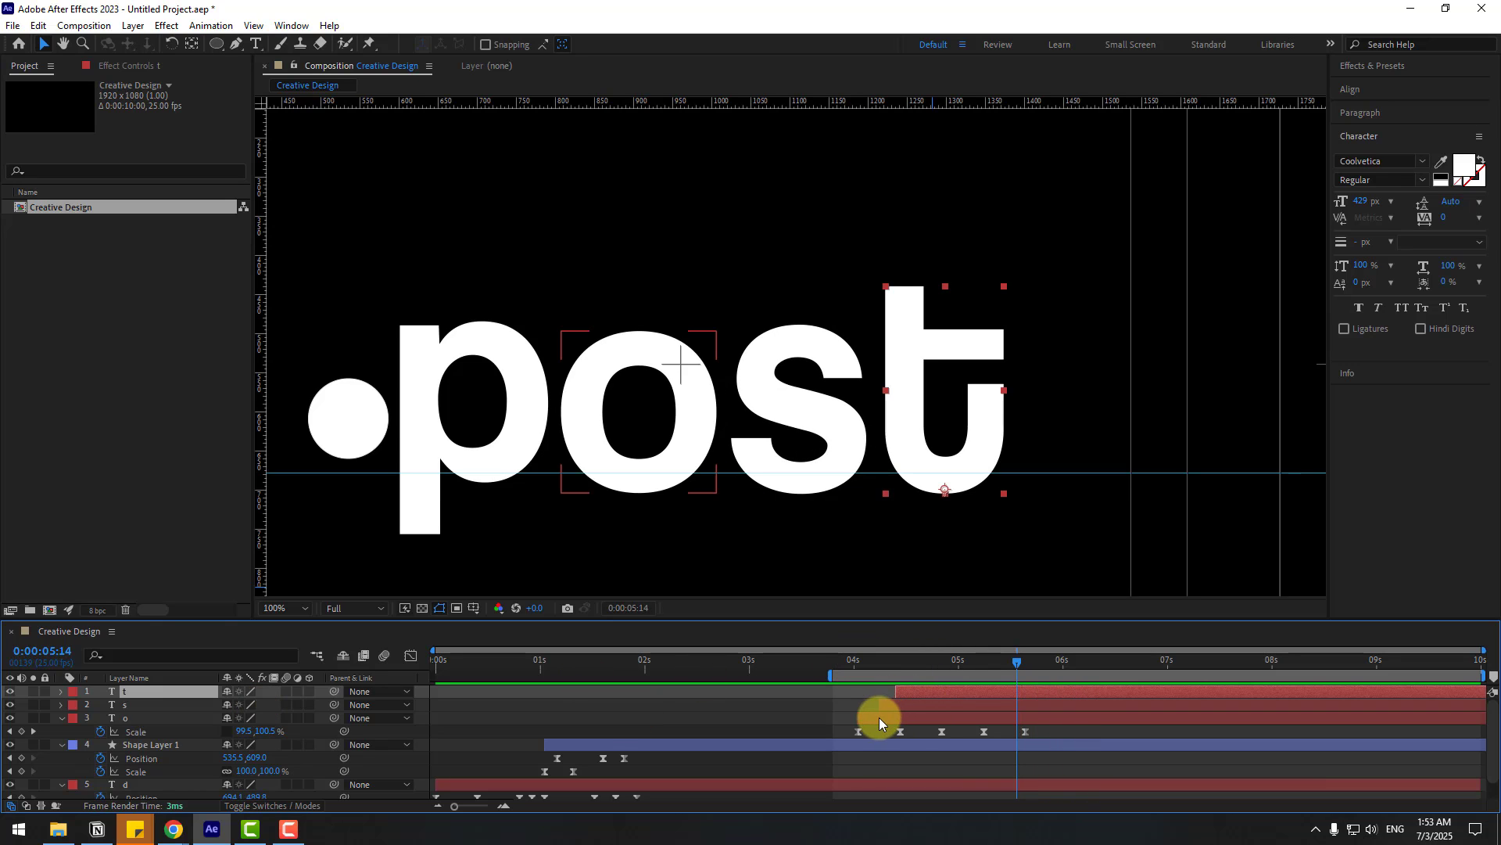
pyautogui.click(879, 716)
pyautogui.keyDown('shift'); pyautogui.click(936, 692); pyautogui.keyUp('shift')
pyautogui.moveTo(547, 667); pyautogui.dragTo(673, 658)
pyautogui.moveTo(931, 698); pyautogui.dragTo(693, 696)
pyautogui.moveTo(602, 659); pyautogui.dragTo(386, 670)
pyautogui.press('n')
# - Fit the whole composition in the viewer and preview the letters' animation
pyautogui.click(295, 609)
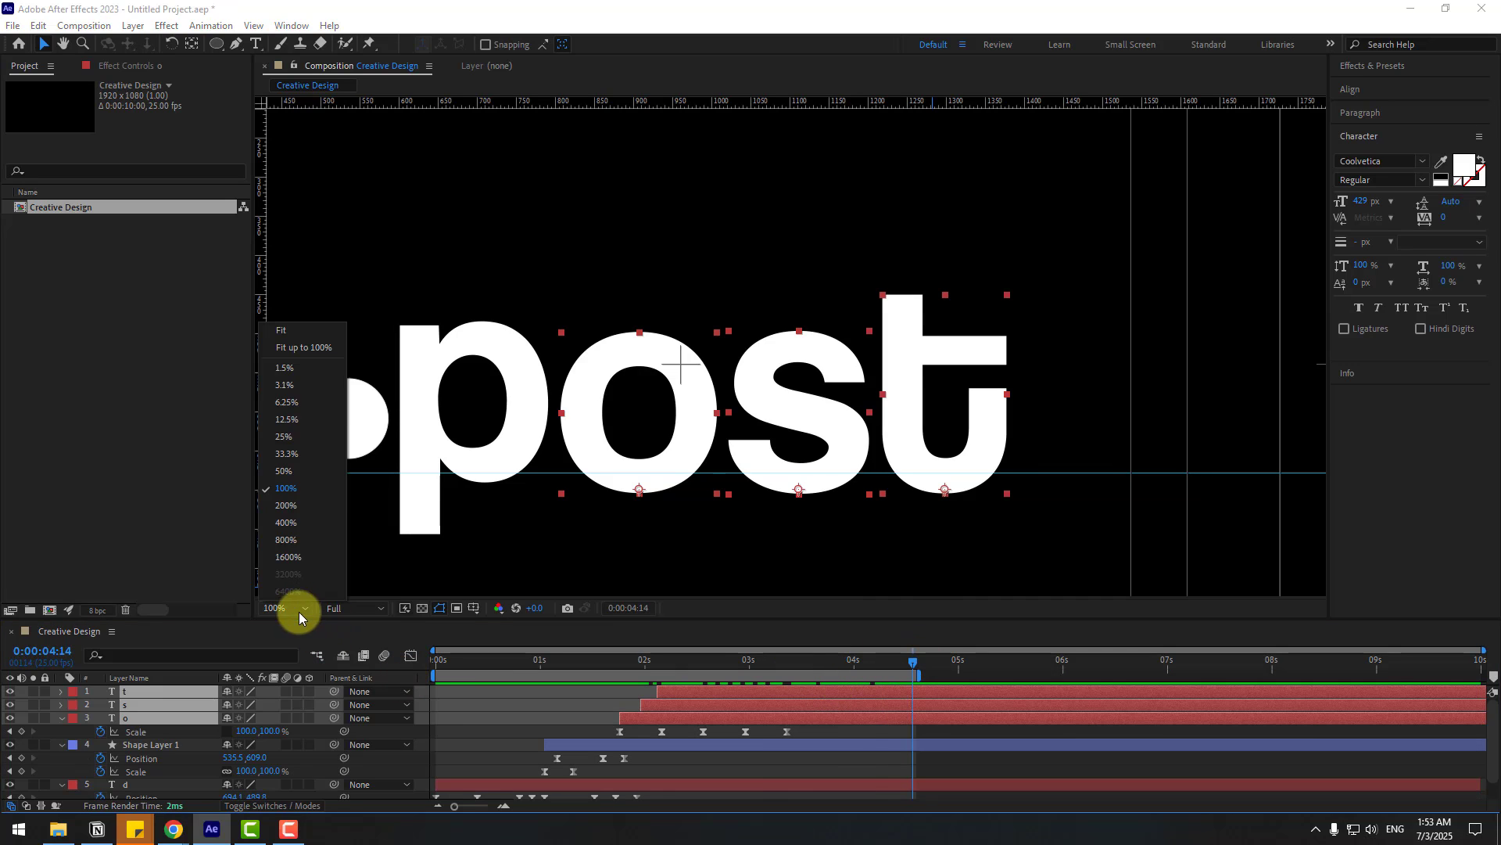
pyautogui.click(310, 350)
pyautogui.press('space')
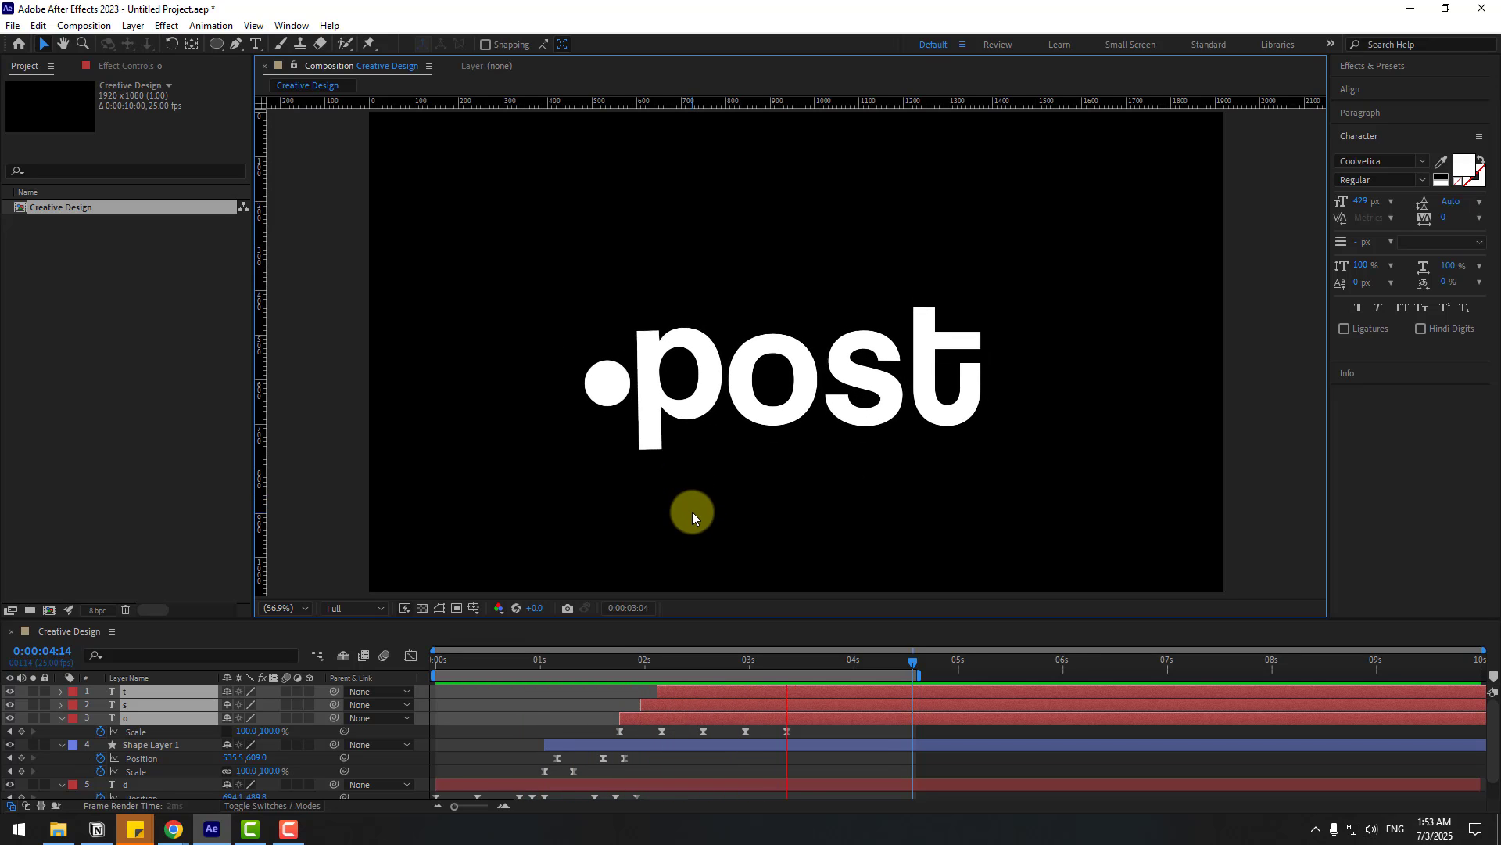
pyautogui.click(810, 661)
pyautogui.moveTo(810, 660); pyautogui.dragTo(867, 661)
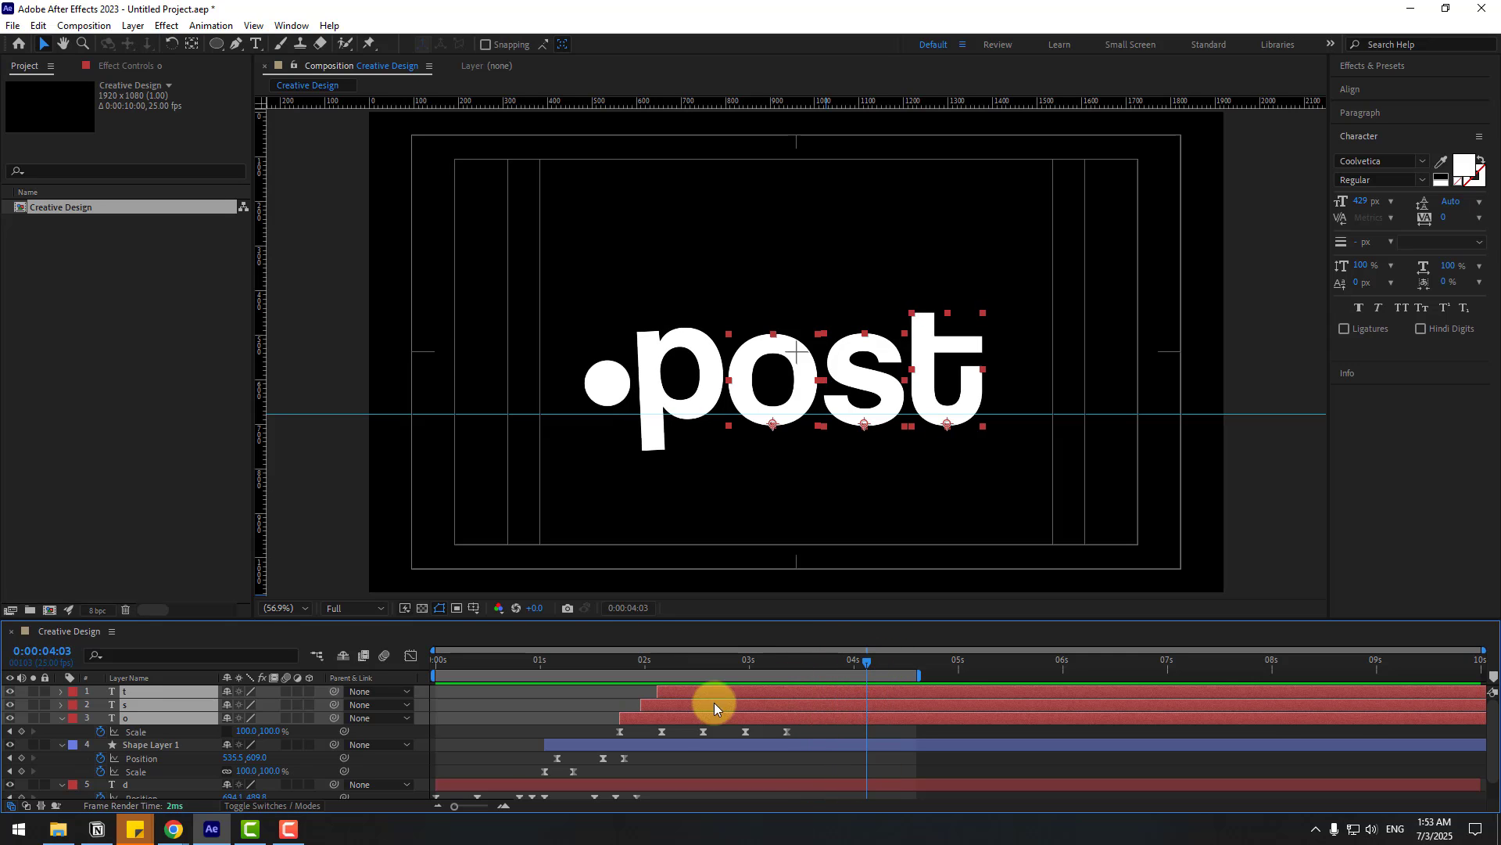
# - Collapse the layer properties and add a new black solid named BG
pyautogui.click(62, 718)
pyautogui.click(61, 731)
pyautogui.click(61, 744)
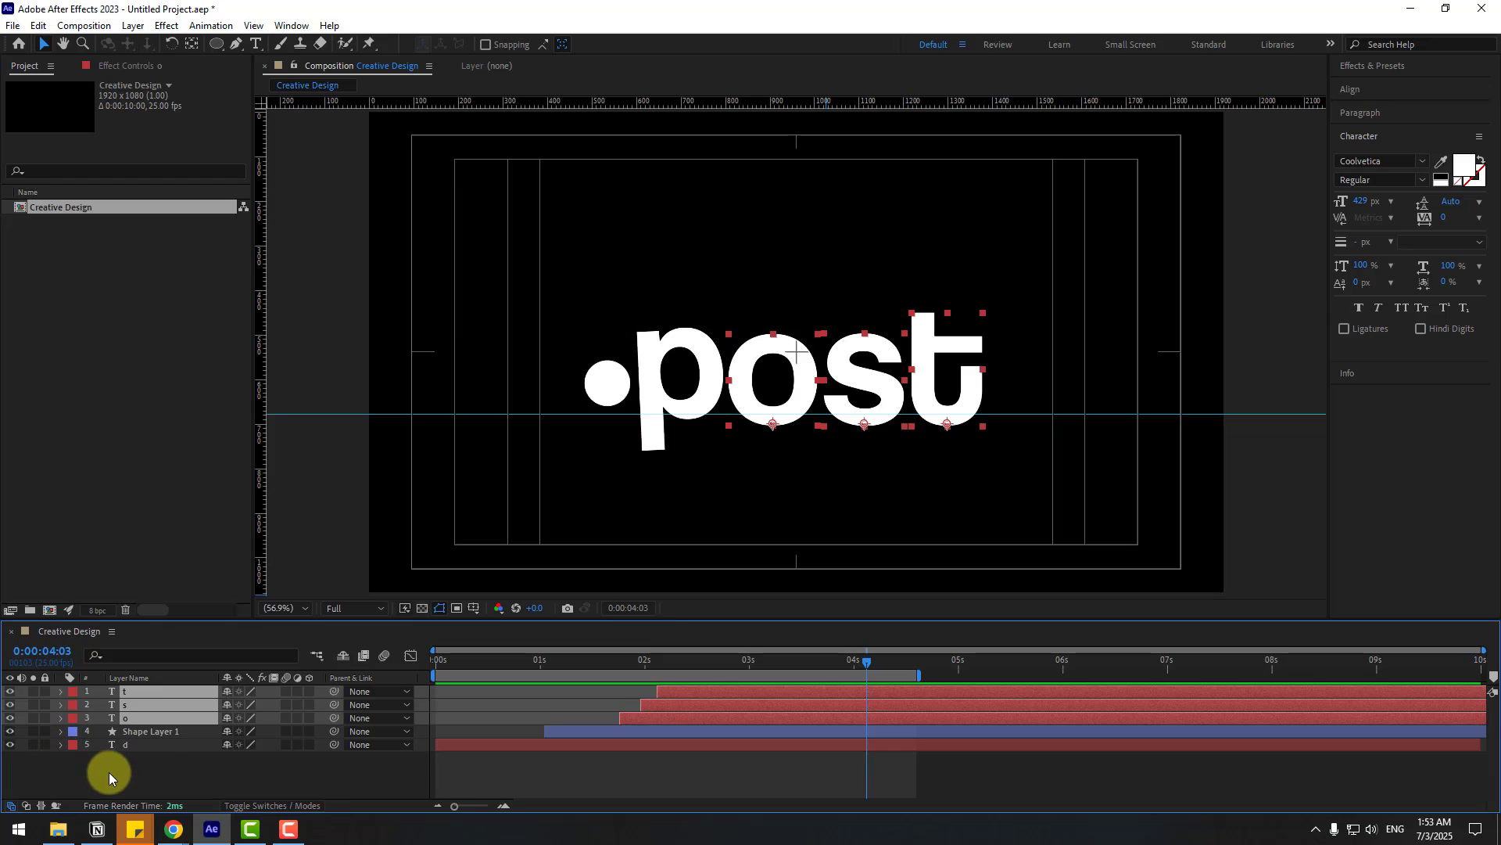
pyautogui.click(109, 771)
pyautogui.rightClick(158, 777)
pyautogui.moveTo(317, 592)
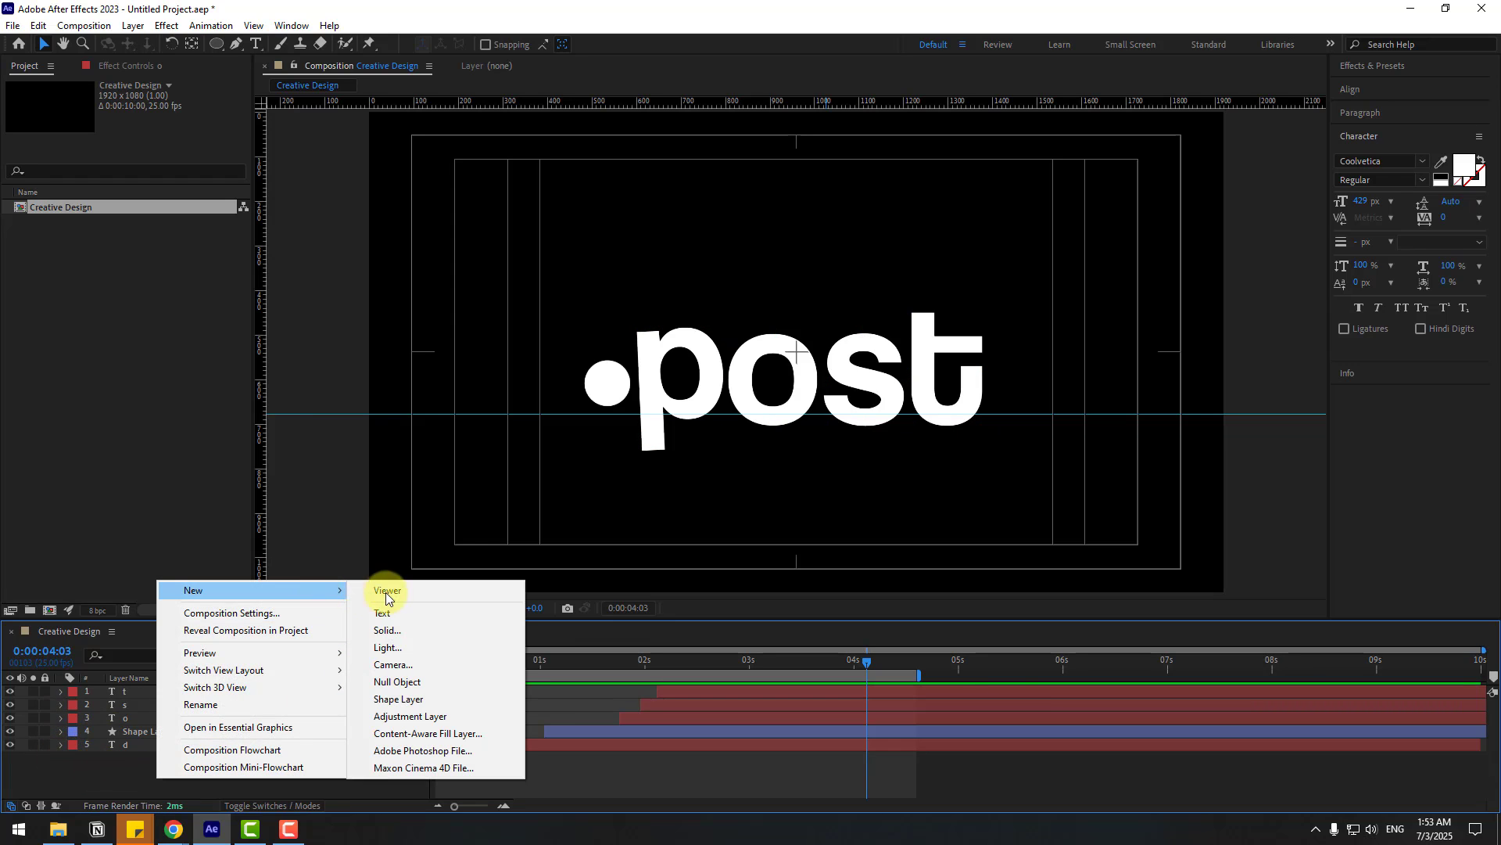
pyautogui.click(388, 630)
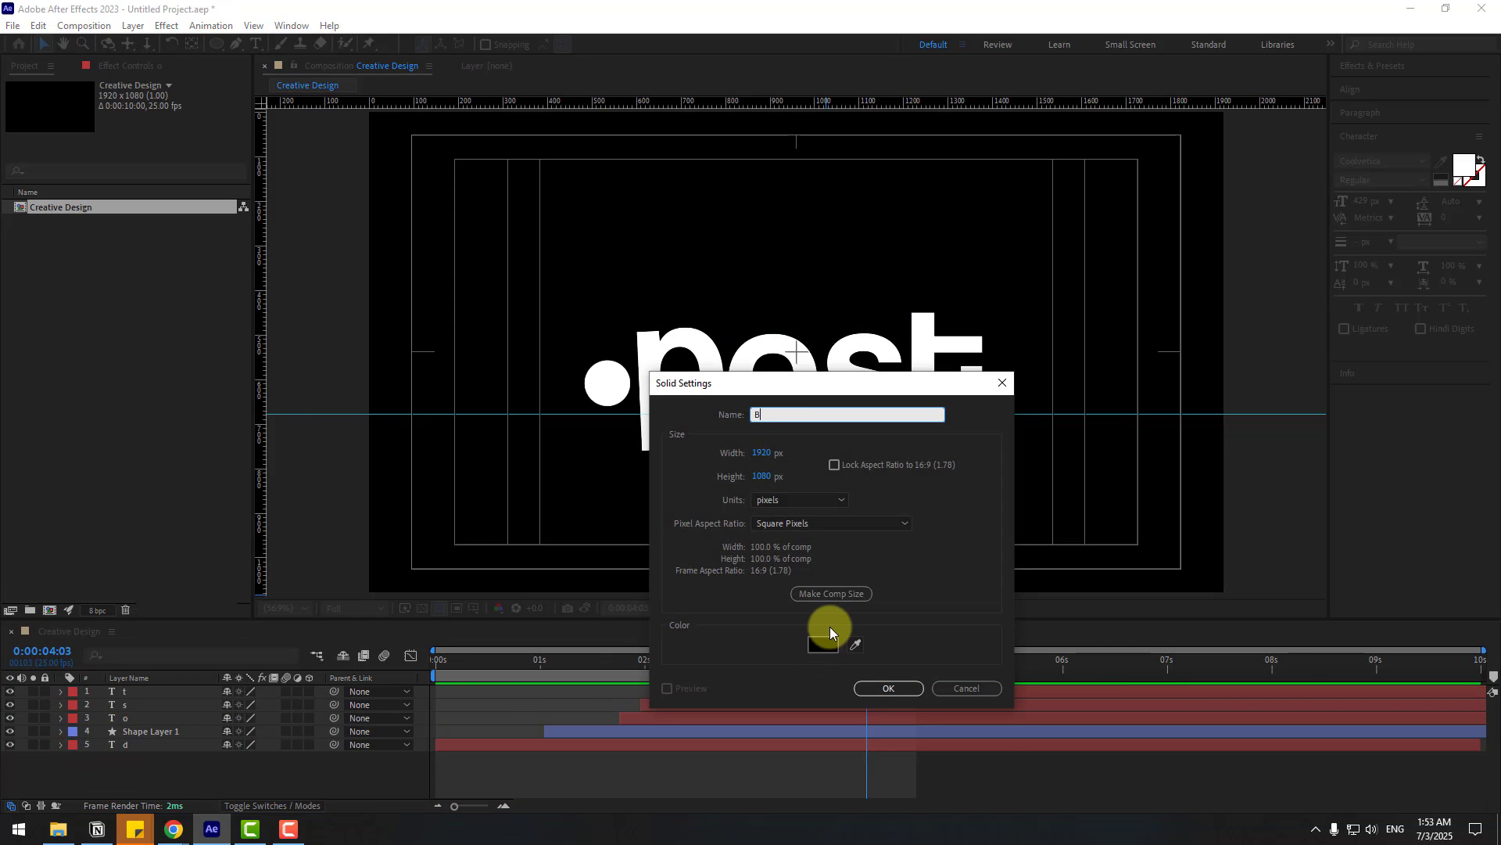
pyautogui.click(872, 688)
# - Move the BG solid to the bottom of the stack and apply Gradient Ramp to it
pyautogui.moveTo(129, 694); pyautogui.dragTo(152, 771)
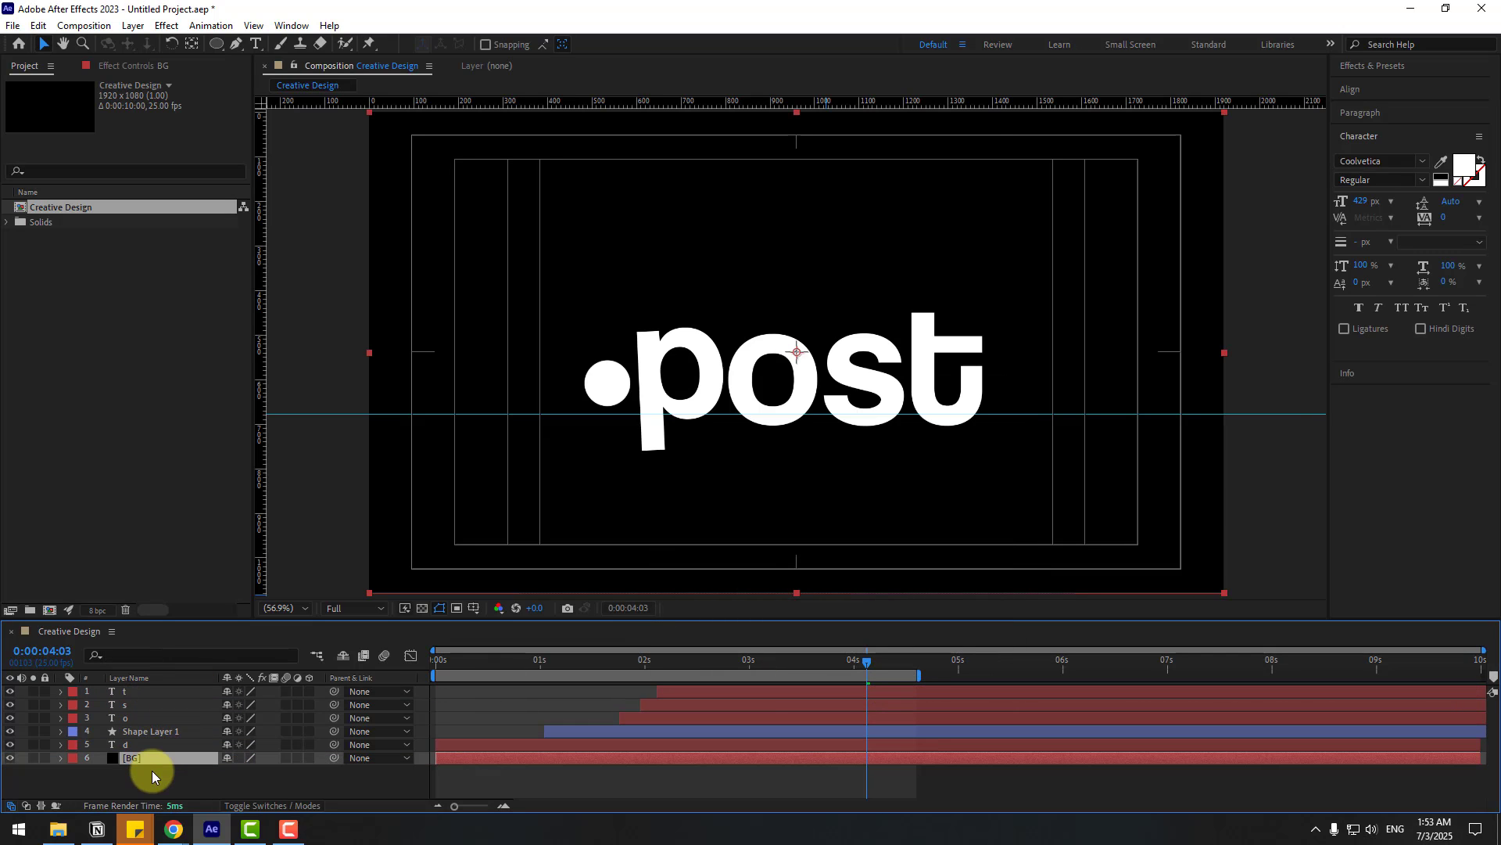
pyautogui.click(1372, 72)
pyautogui.click(1395, 87)
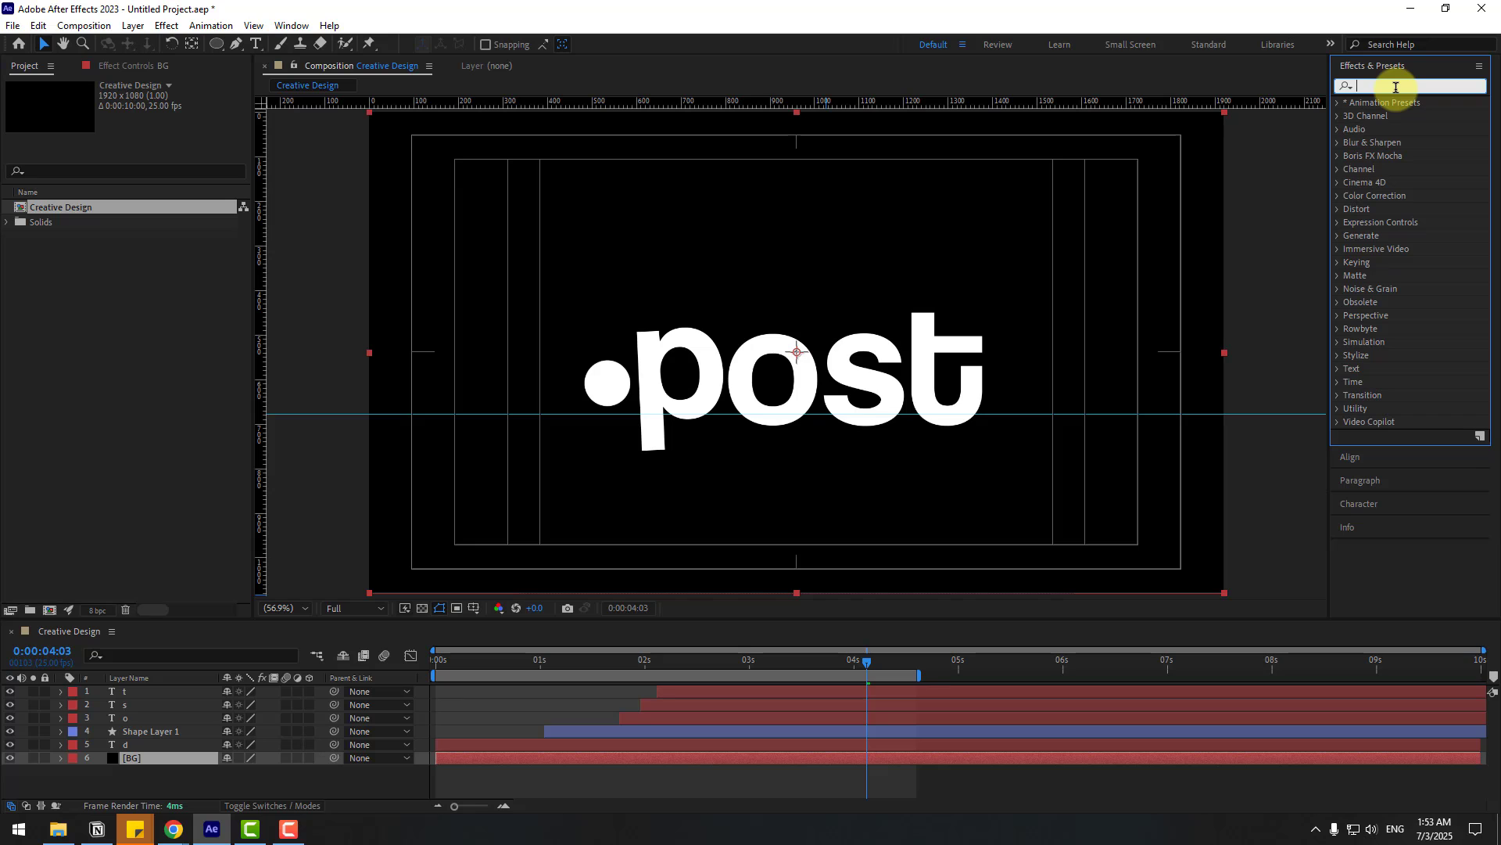
pyautogui.write('gradi')
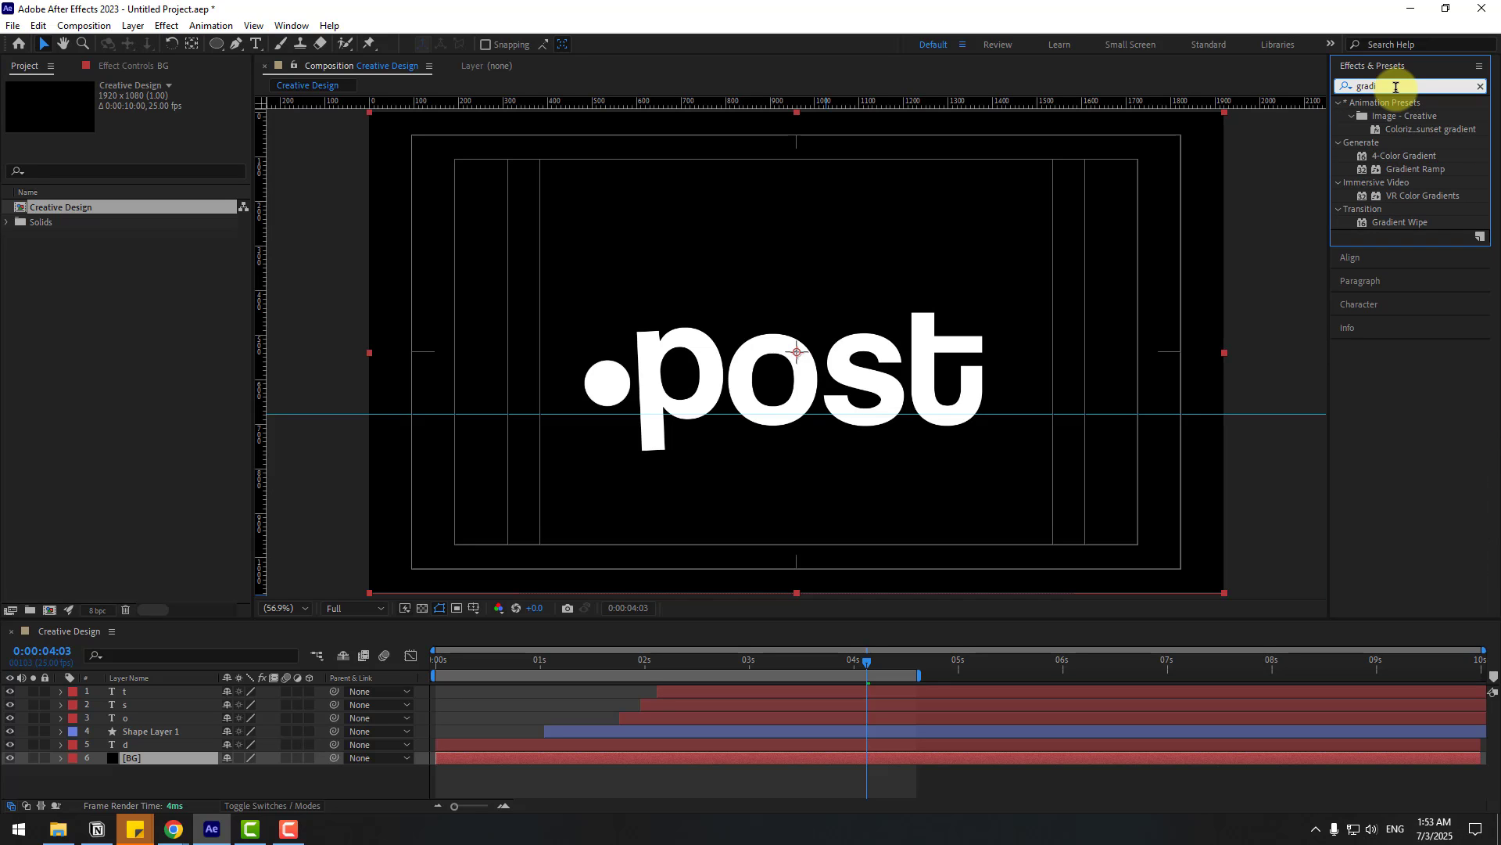
pyautogui.moveTo(1417, 169); pyautogui.dragTo(121, 754)
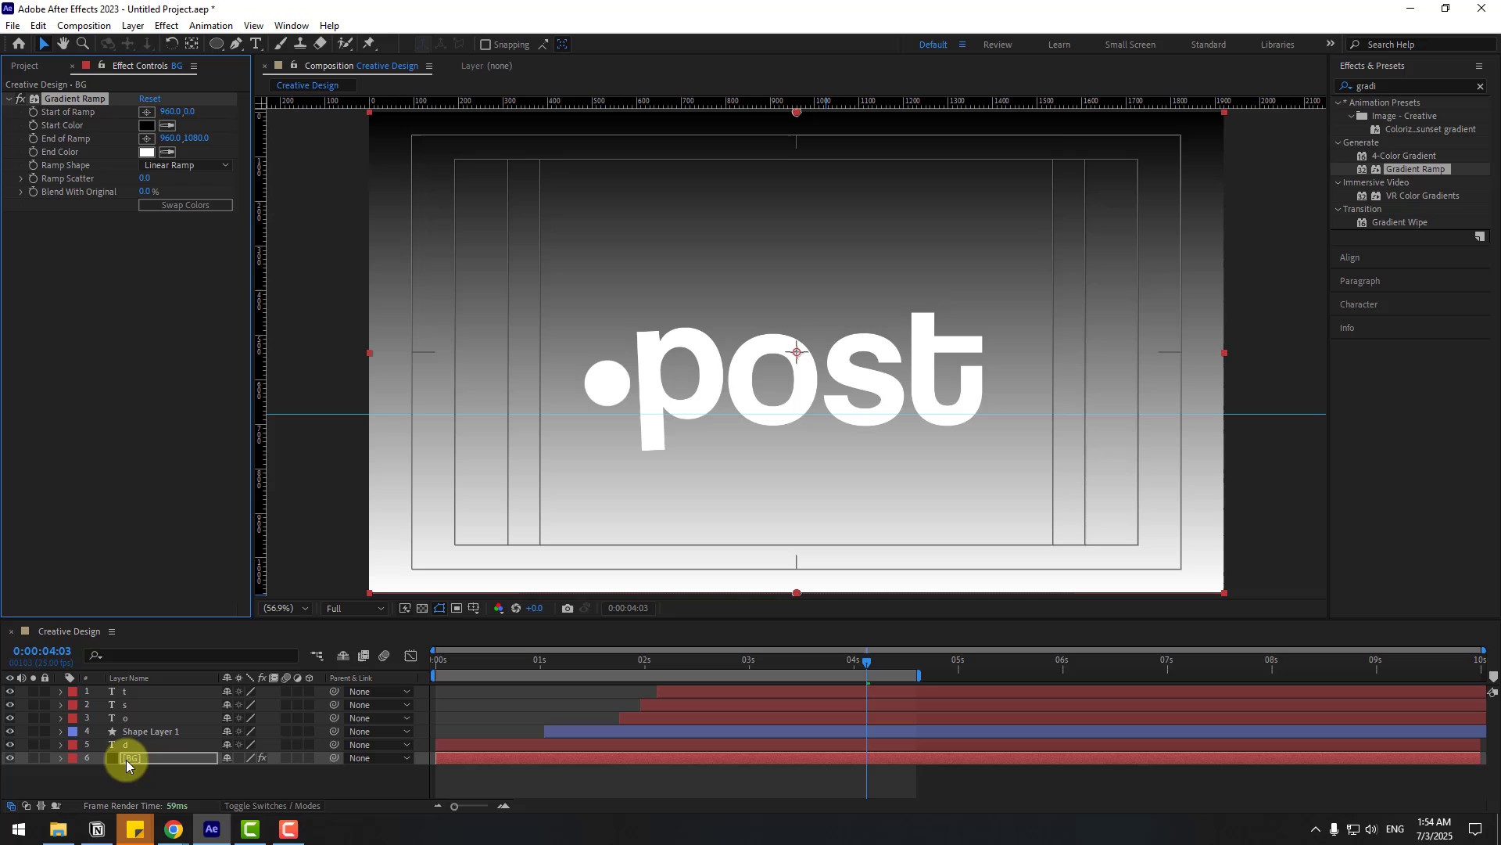
# - Set the gradient's start colour to bright green and end colour to pale green A7FD96
pyautogui.click(145, 125)
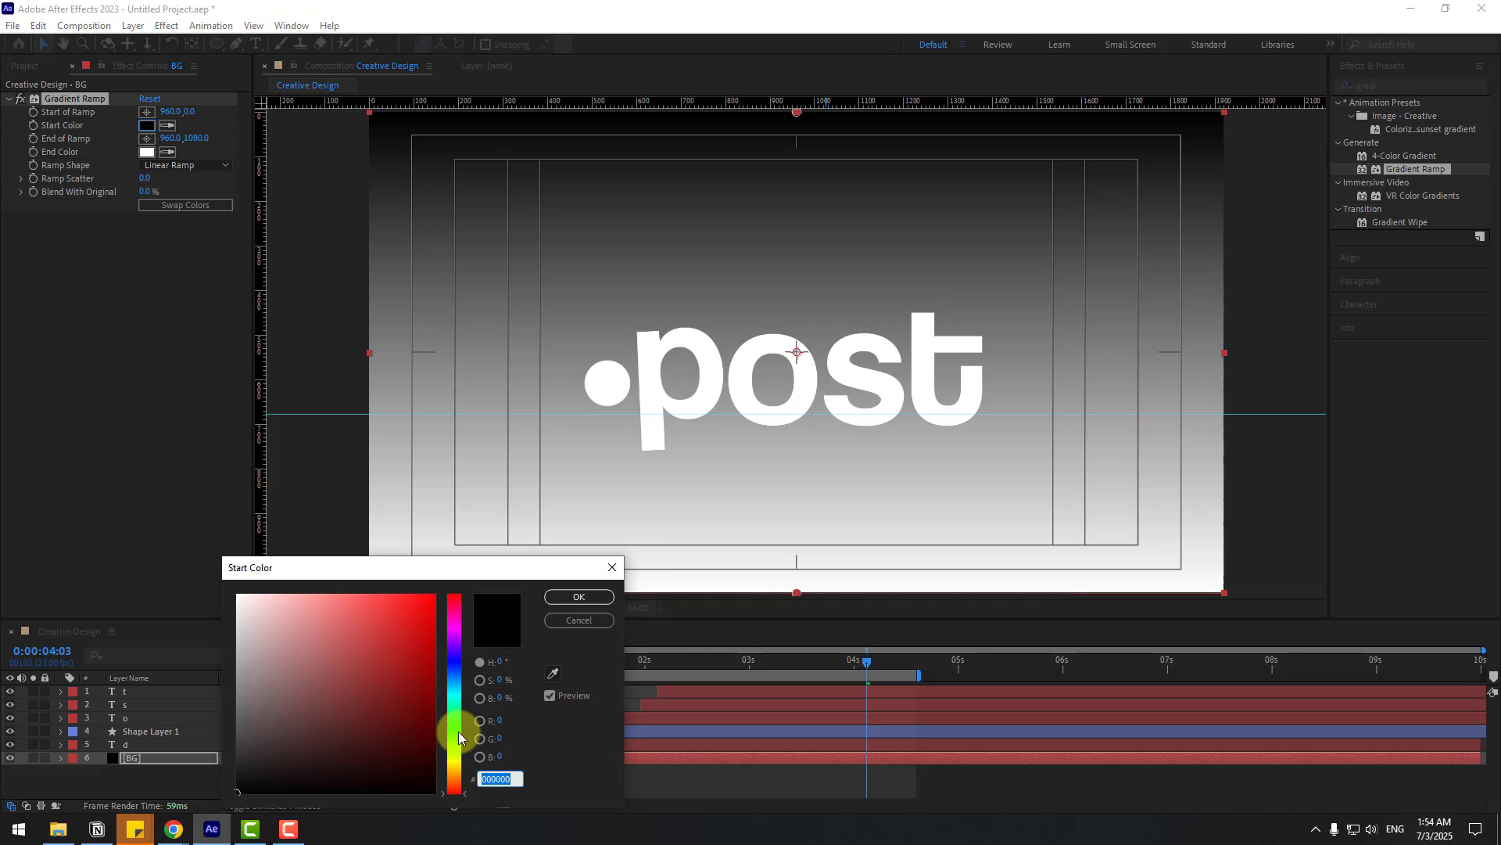
pyautogui.click(458, 731)
pyautogui.click(391, 596)
pyautogui.click(579, 597)
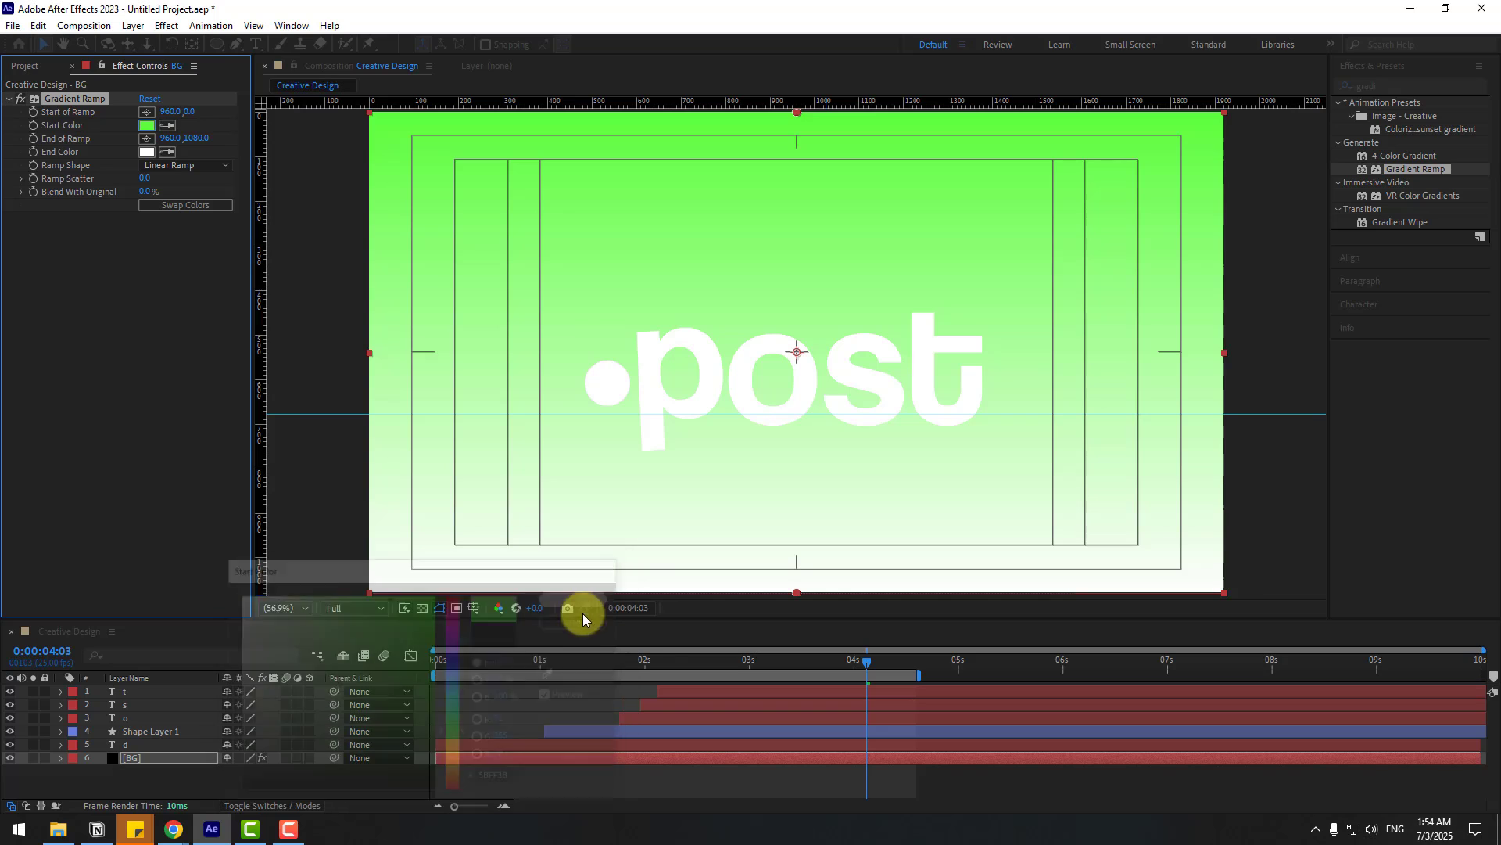
pyautogui.click(148, 124)
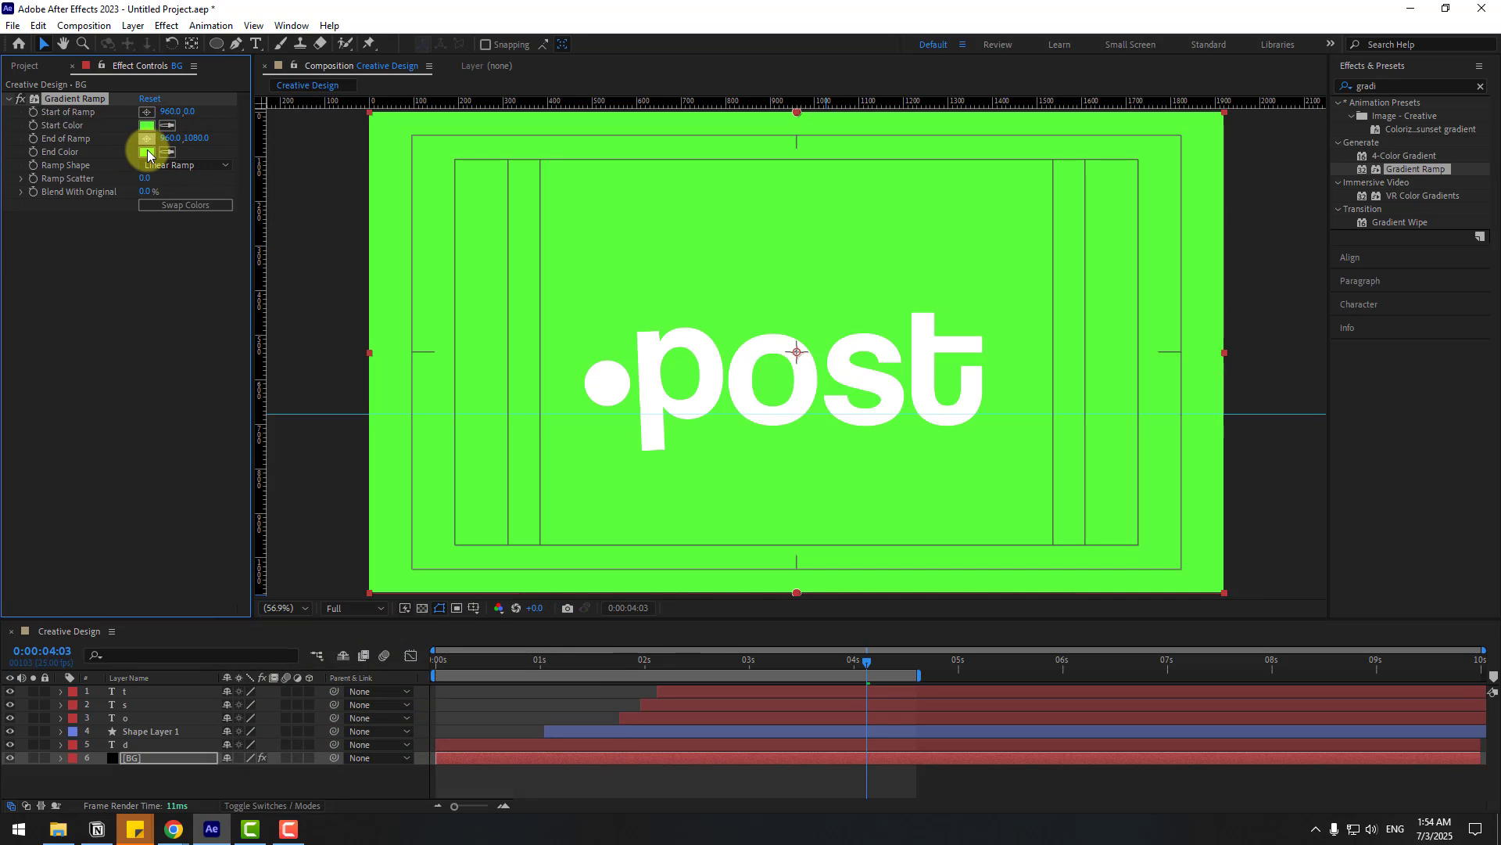
pyautogui.click(148, 153)
pyautogui.moveTo(373, 606); pyautogui.dragTo(320, 596)
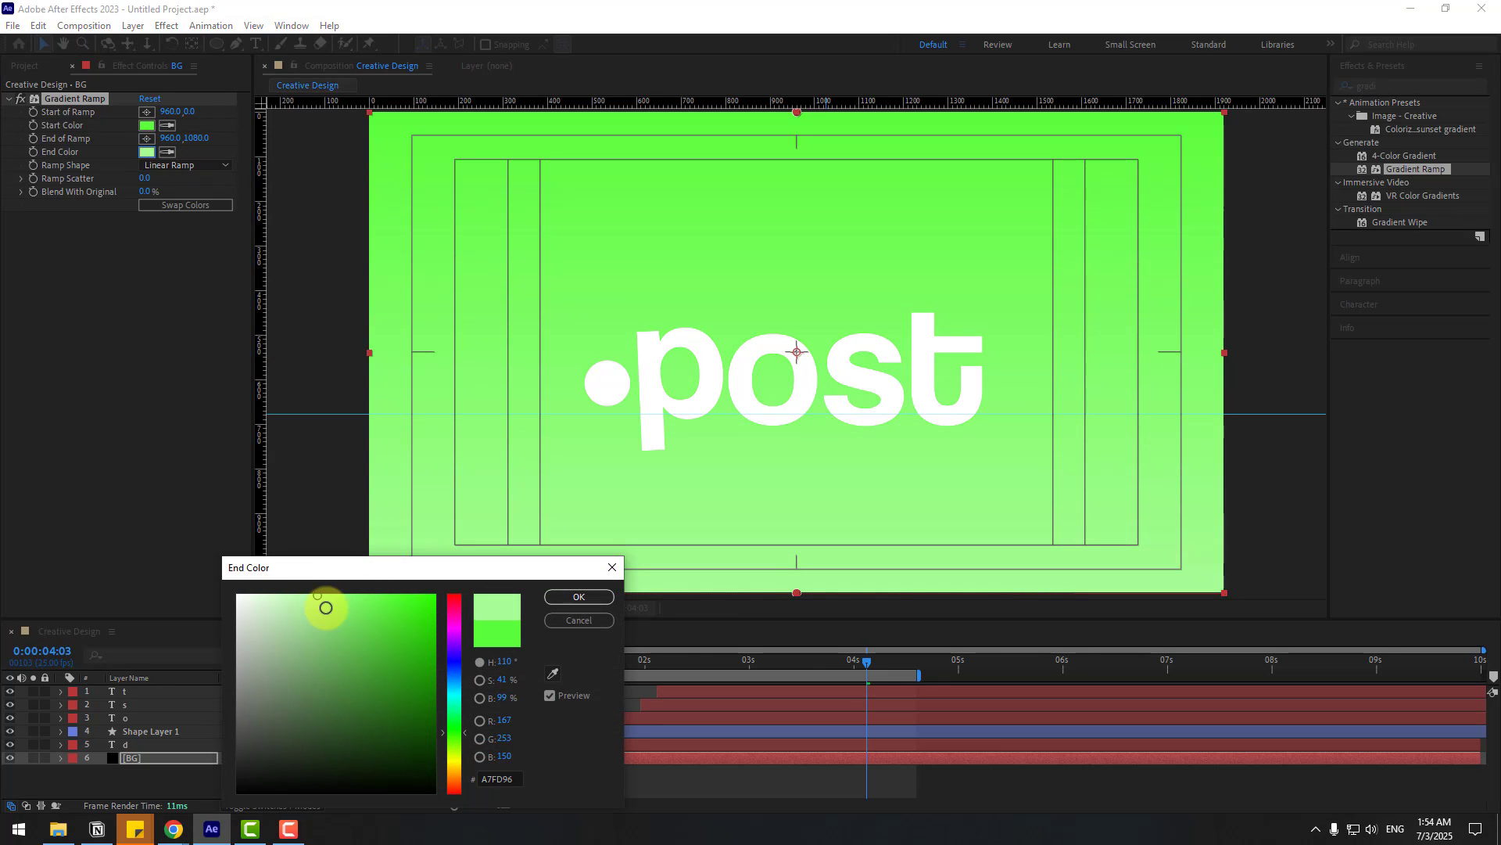
pyautogui.click(566, 598)
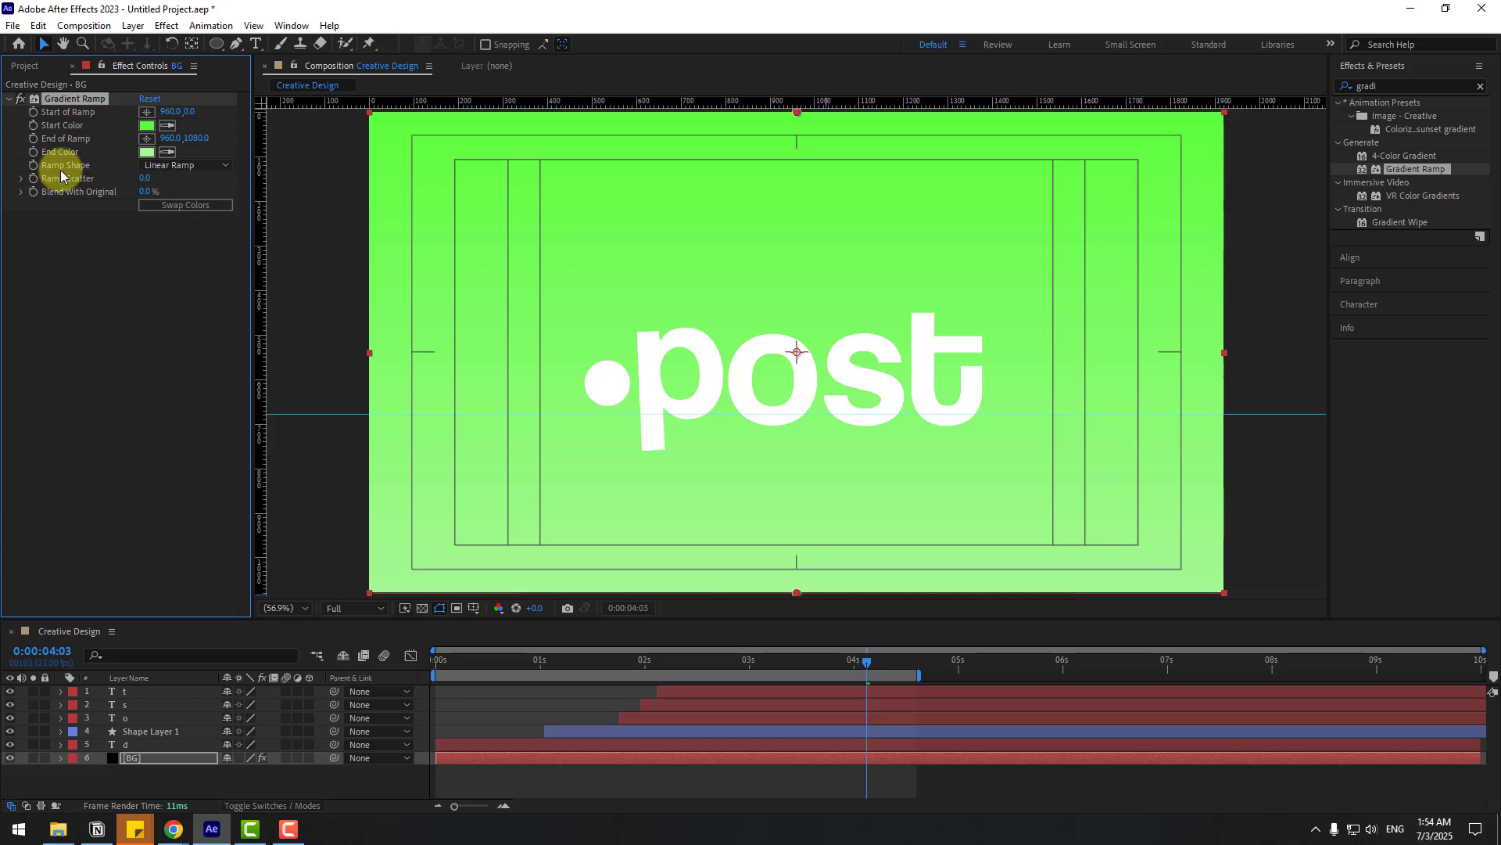
# - Change the BG Gradient Ramp to a radial ramp with its start and end colours swapped
pyautogui.click(176, 166)
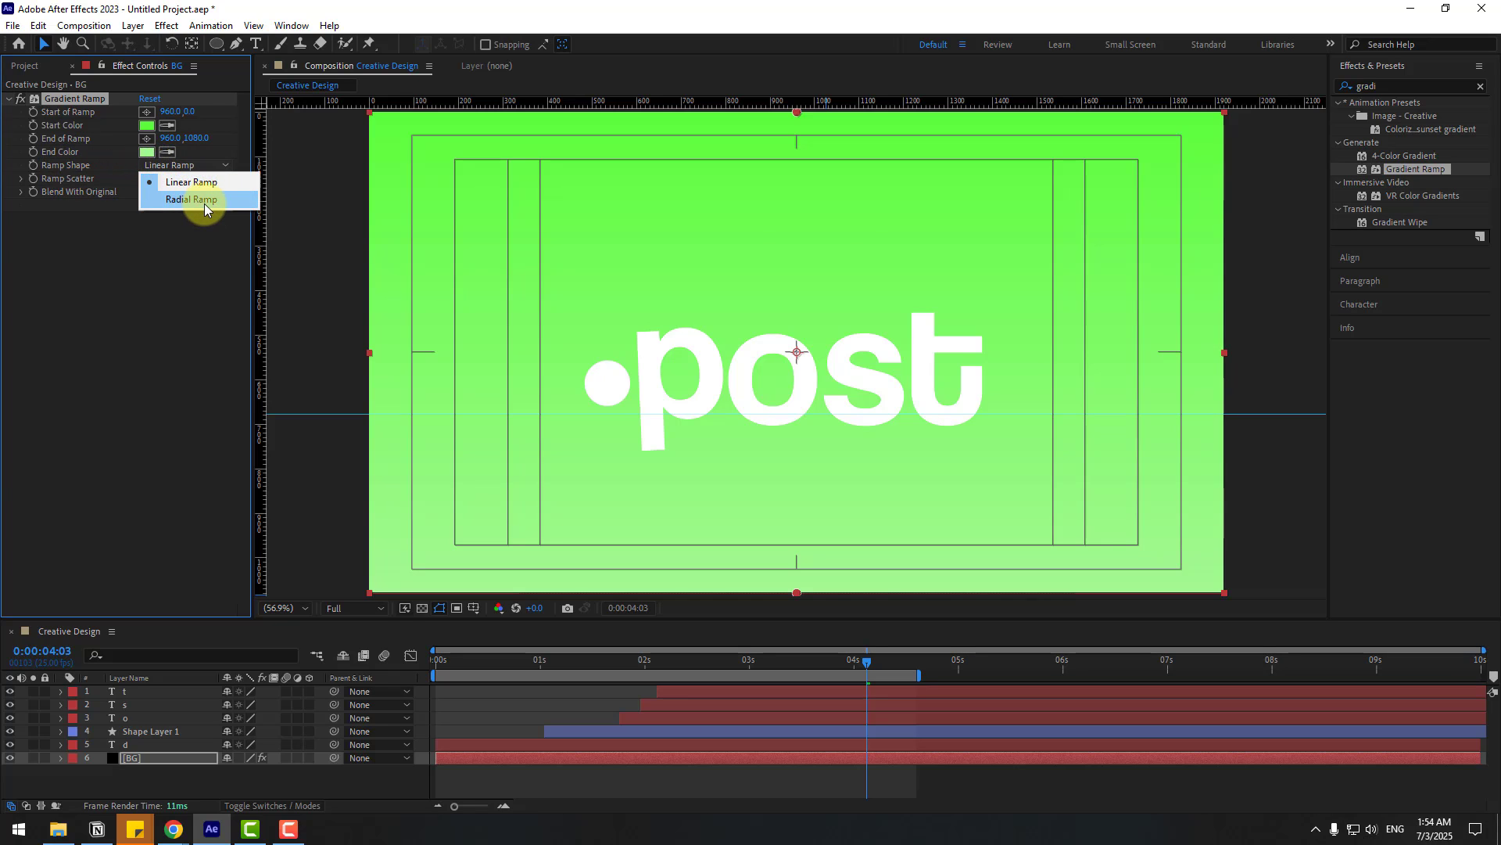
pyautogui.click(205, 202)
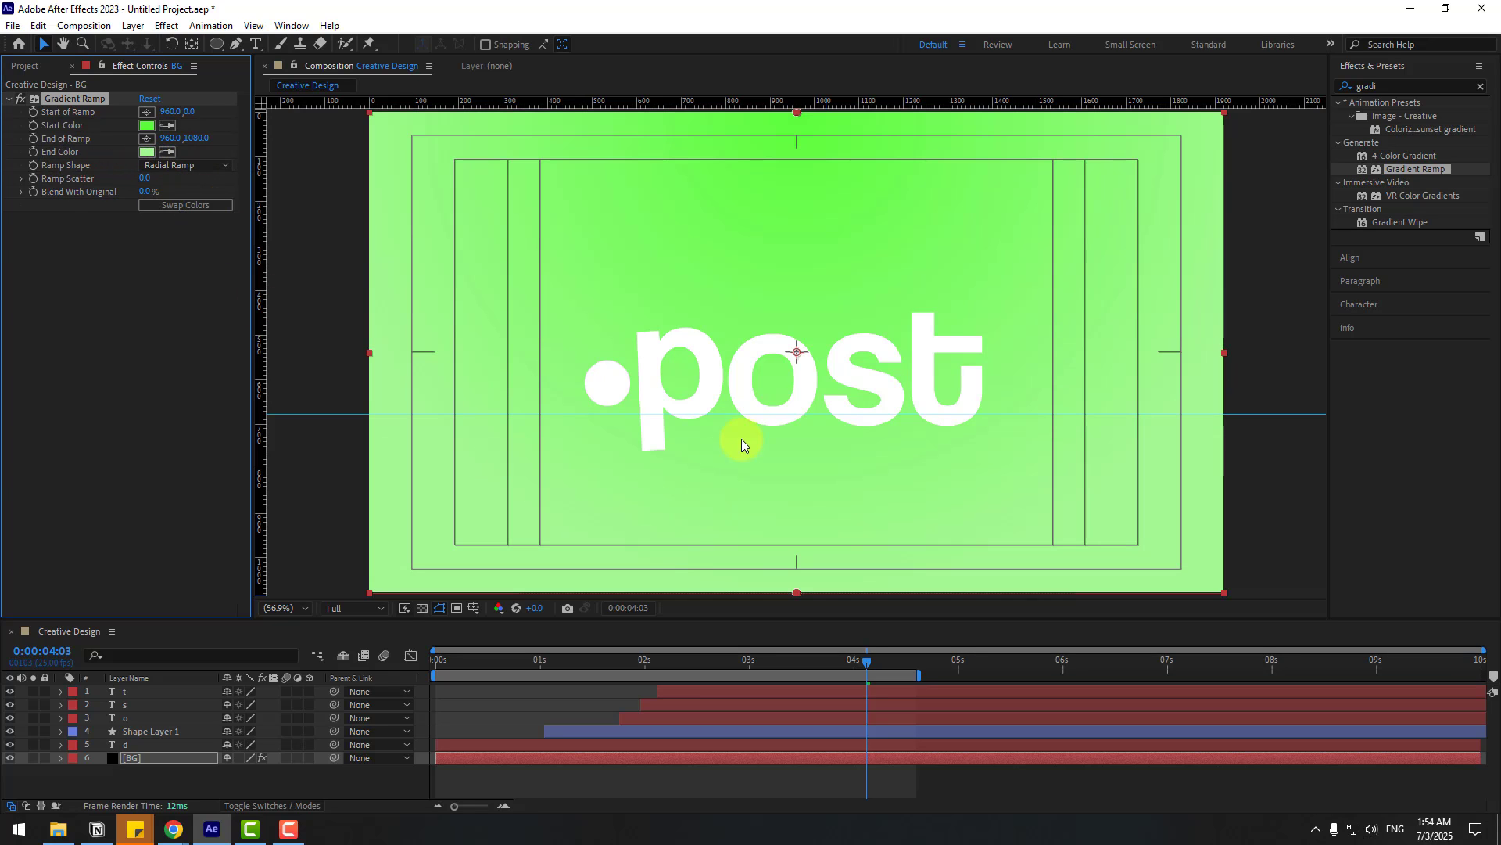
pyautogui.click(170, 204)
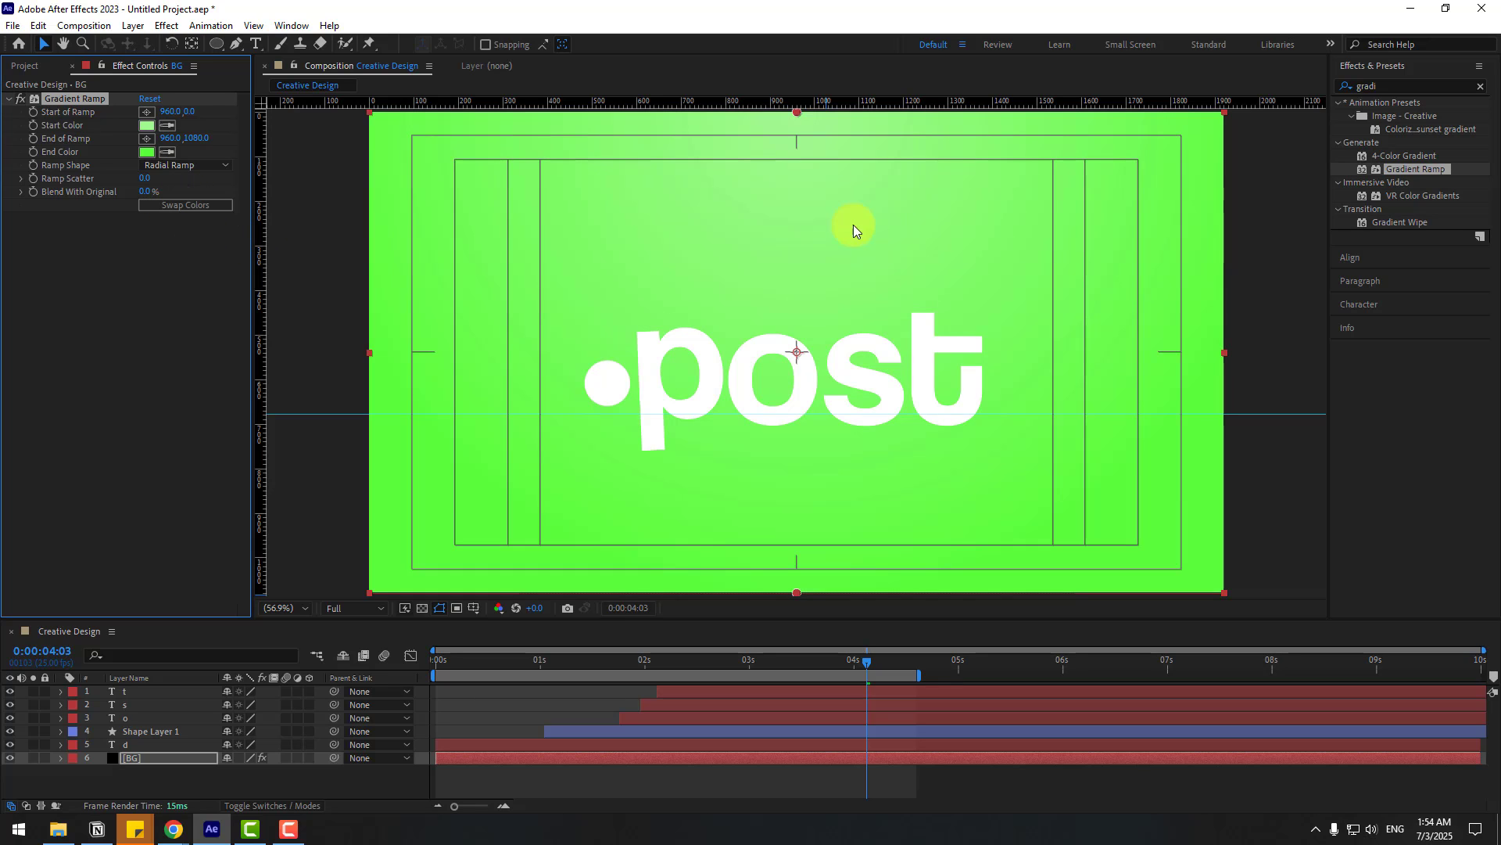
# - Lower the gradient centre and pick a more saturated green end colour
pyautogui.moveTo(796, 112); pyautogui.dragTo(795, 137)
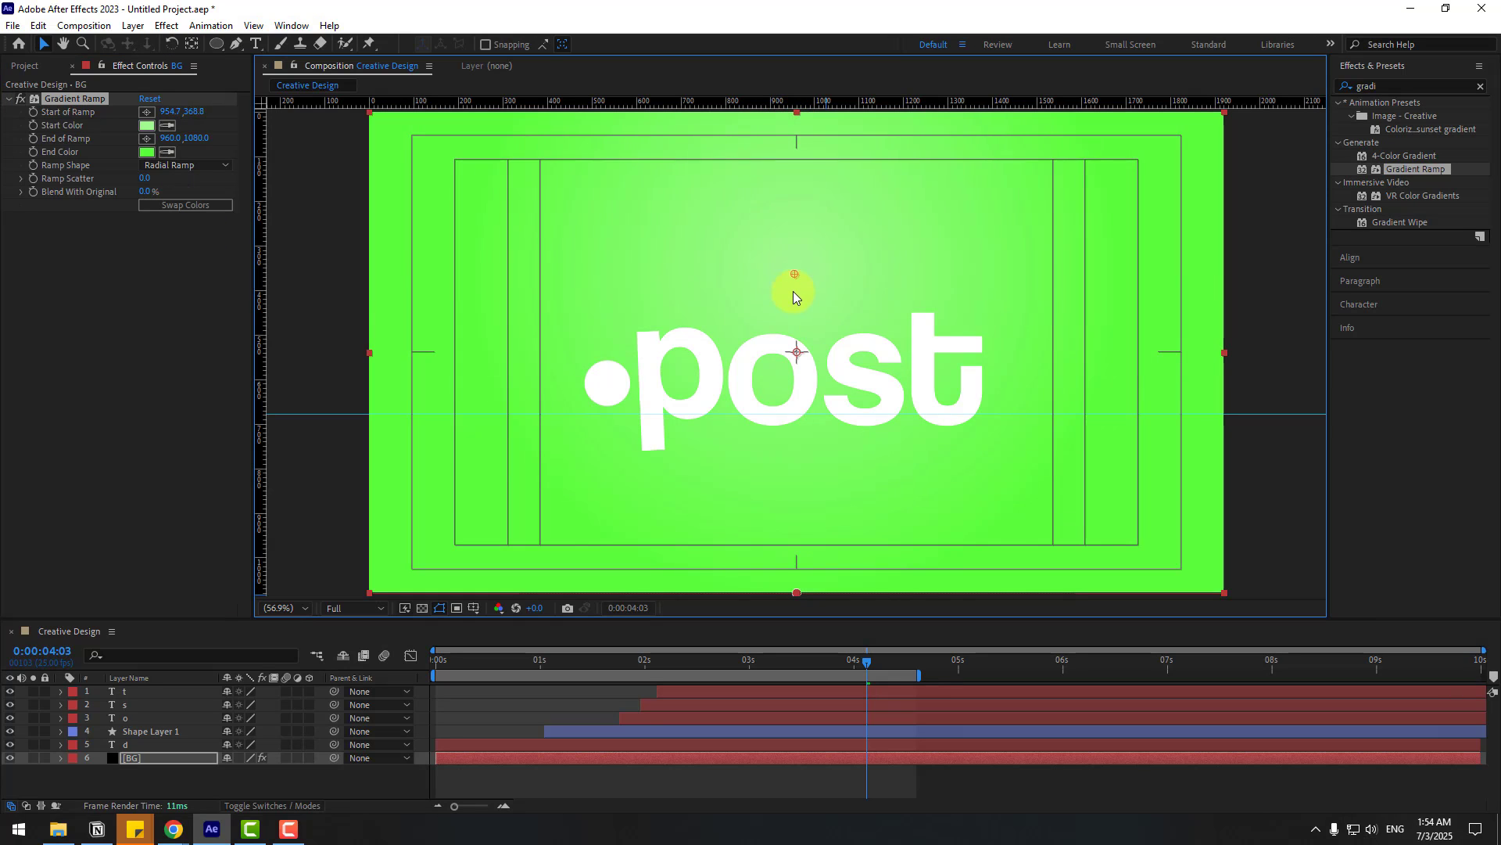
pyautogui.moveTo(793, 291); pyautogui.dragTo(793, 337)
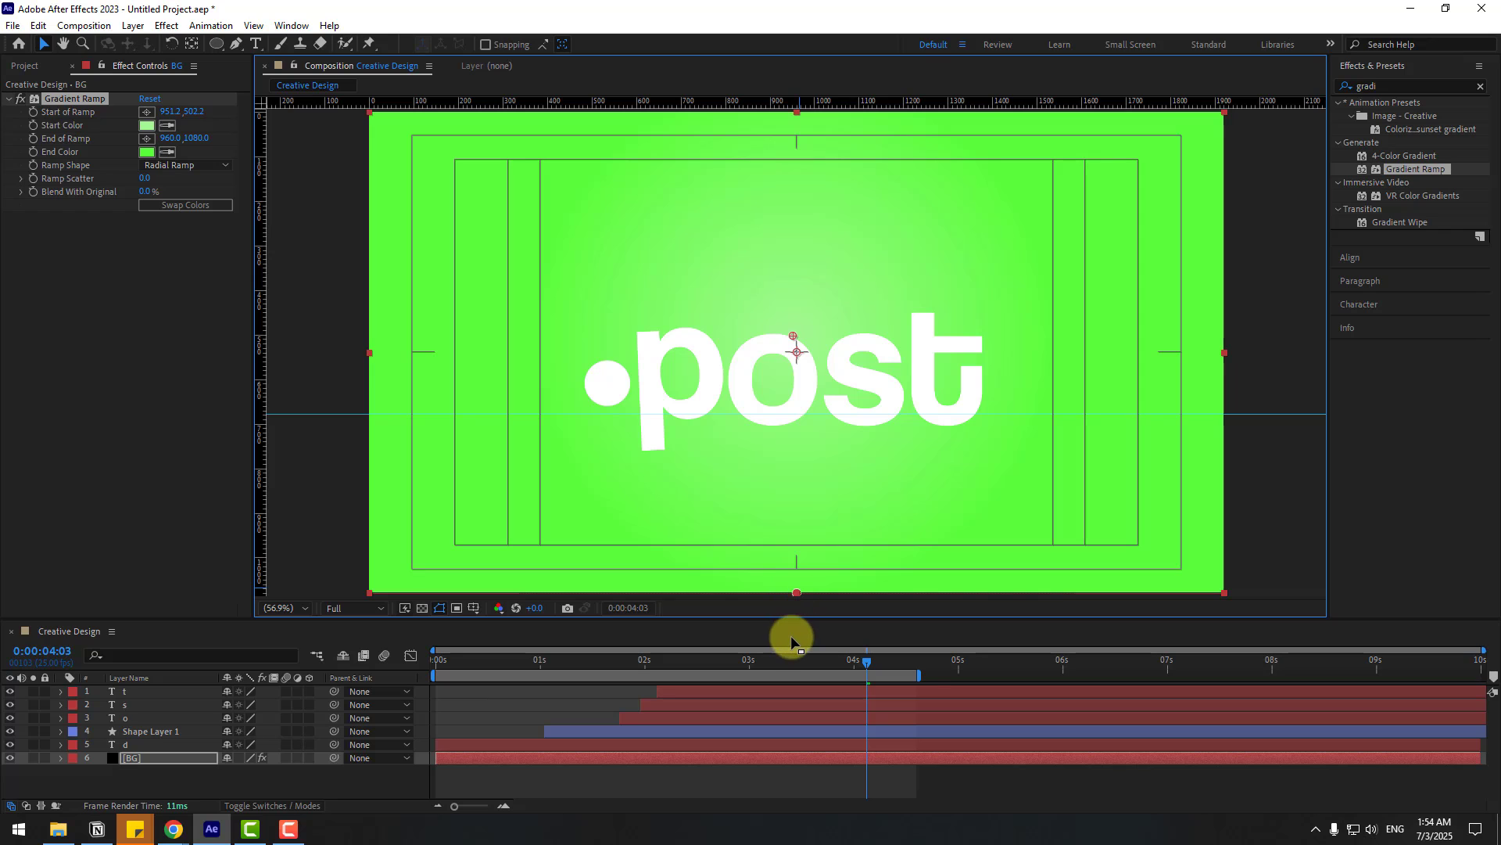
pyautogui.click(147, 152)
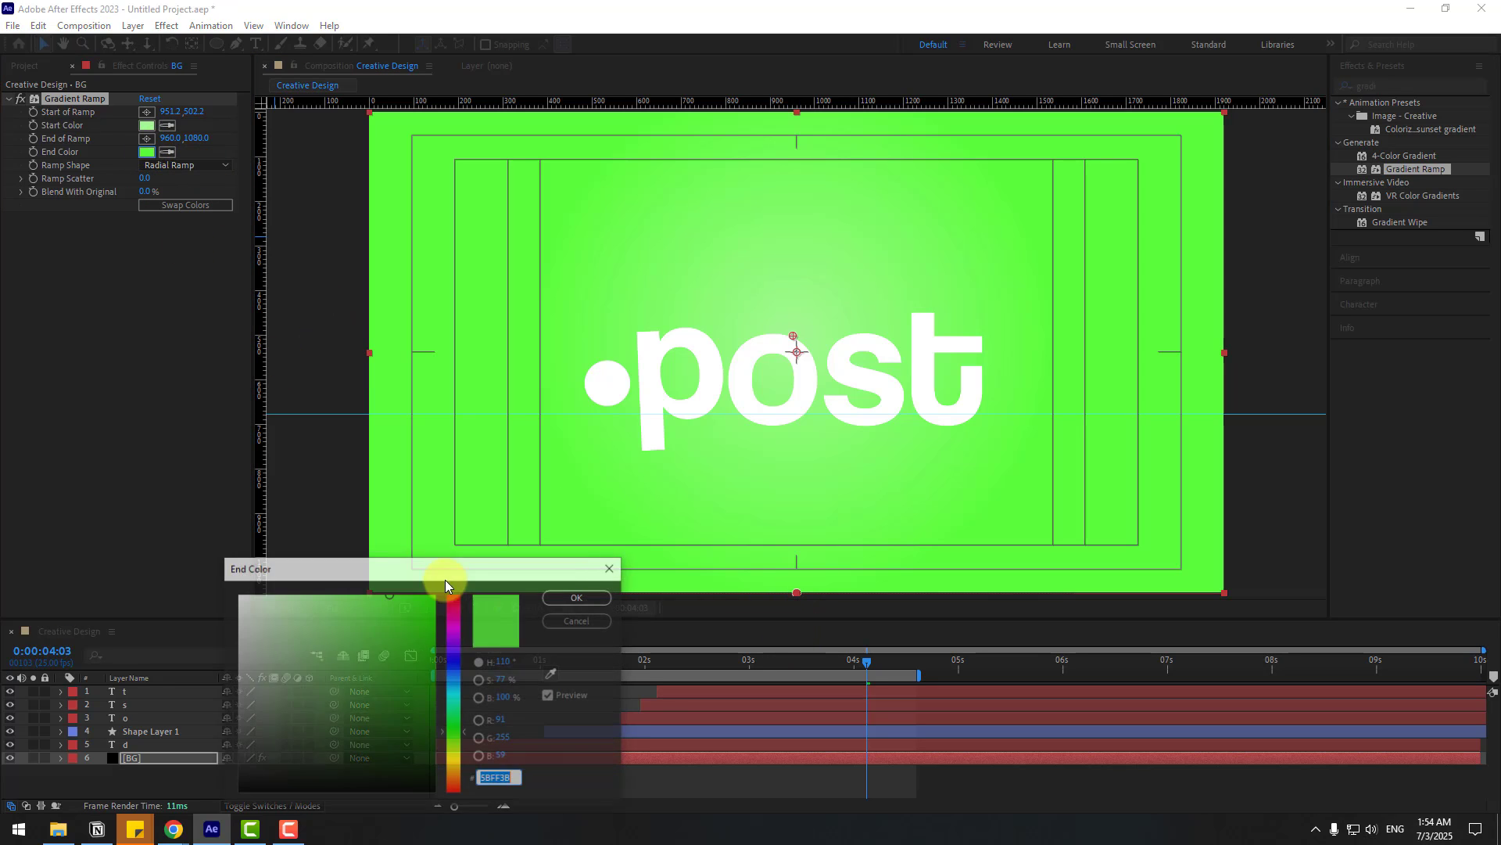
pyautogui.moveTo(397, 635)
pyautogui.mouseDown()
pyautogui.moveTo(389, 608)
pyautogui.moveTo(443, 609)
pyautogui.mouseUp()
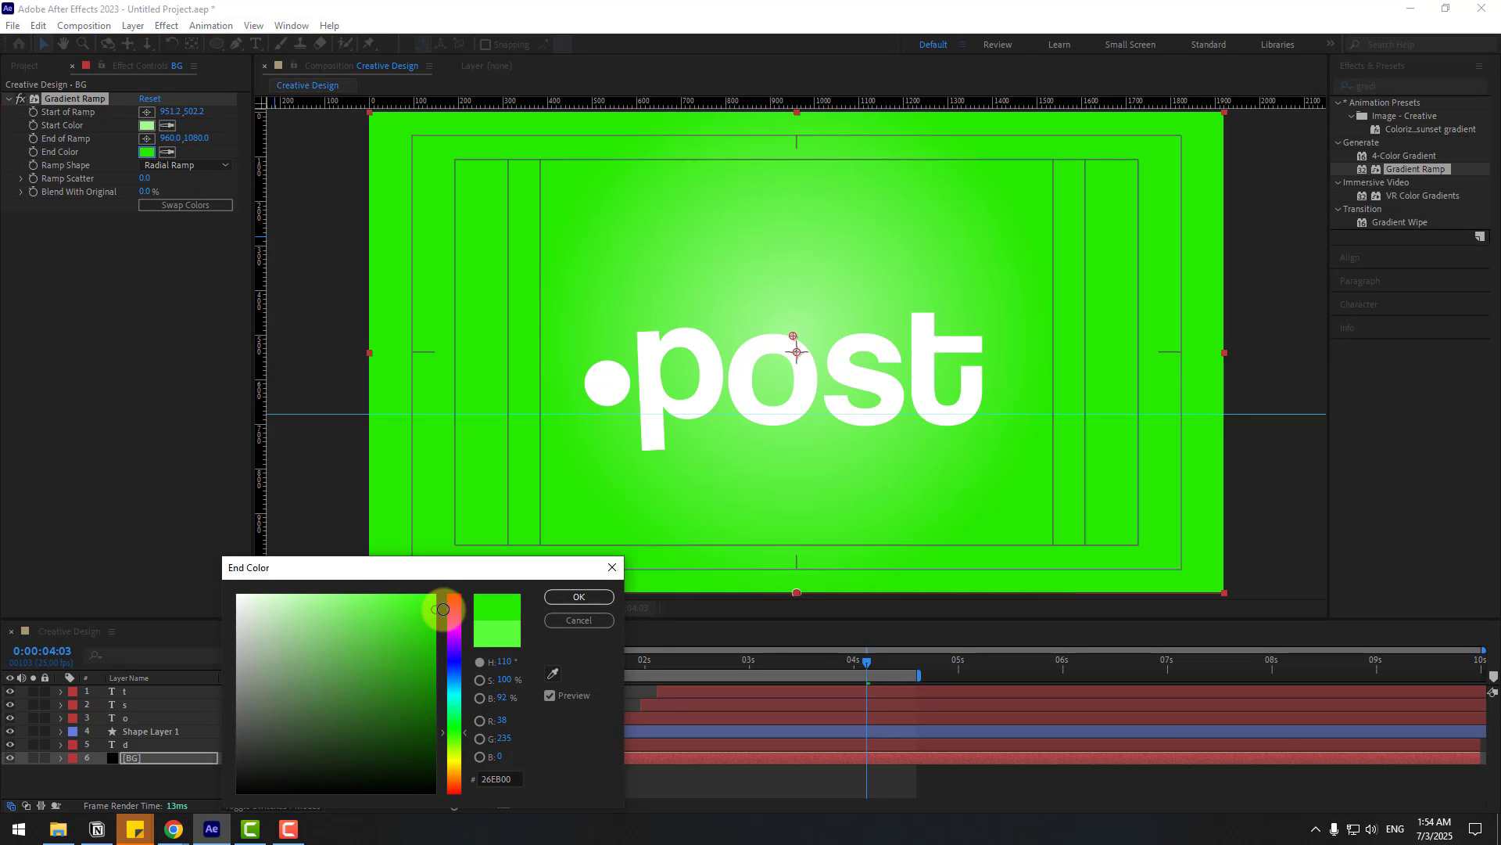
# - Confirm the green end colour, then apply Drop Shadow from Effects & Presets to the dot layer
pyautogui.click(583, 596)
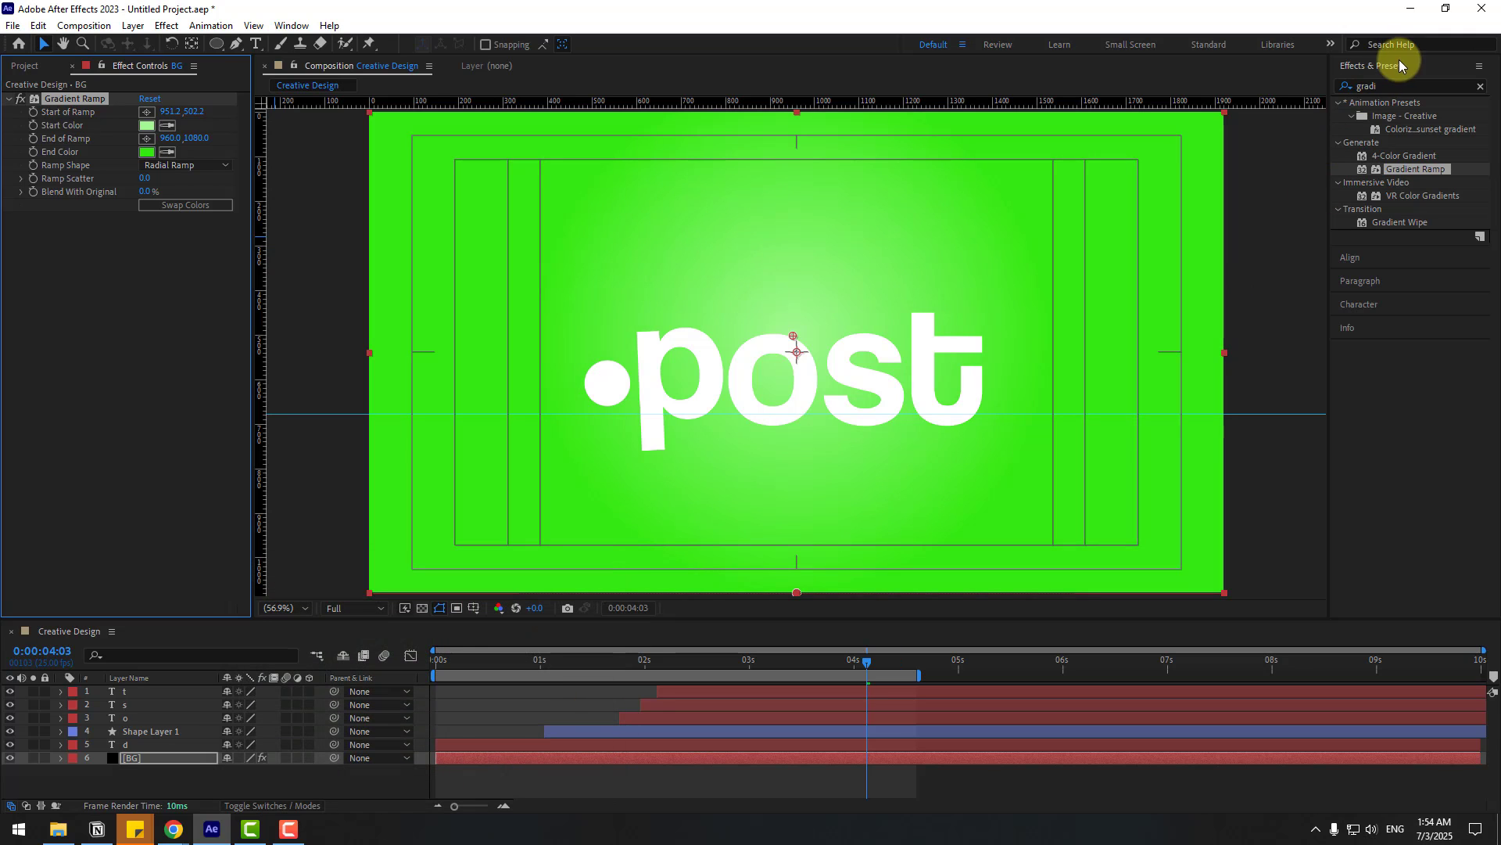
pyautogui.click(1403, 87)
pyautogui.press('BackSpace')
pyautogui.press('BackSpace')
pyautogui.press('BackSpace')
pyautogui.press('BackSpace')
pyautogui.press('BackSpace')
pyautogui.write('drop')
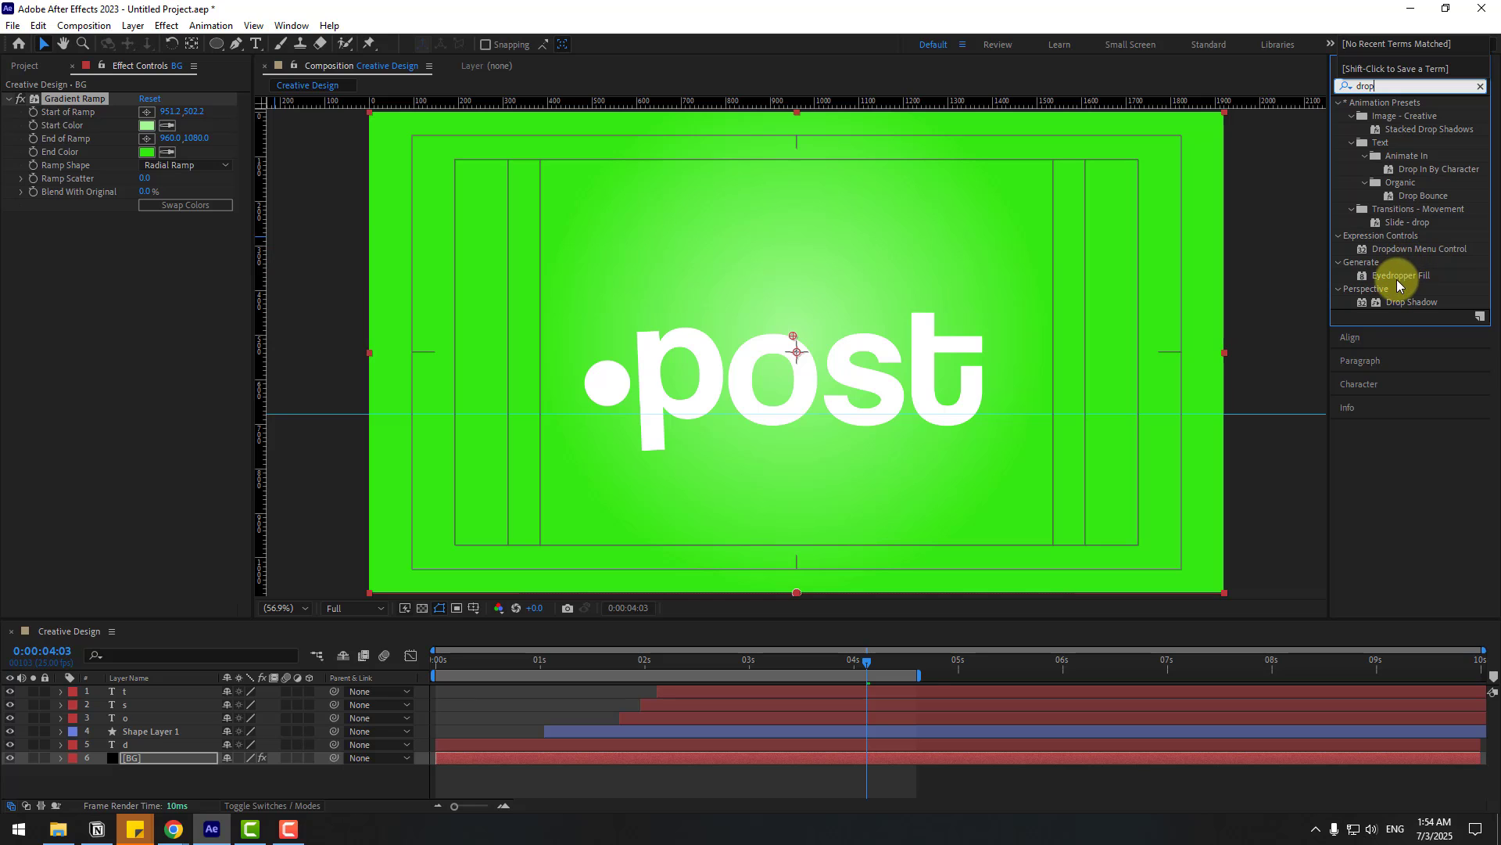
pyautogui.moveTo(1408, 302); pyautogui.dragTo(630, 403)
# - Set the dot's Drop Shadow Distance to 7 and Softness to 20
pyautogui.scroll(5, 654, 459)
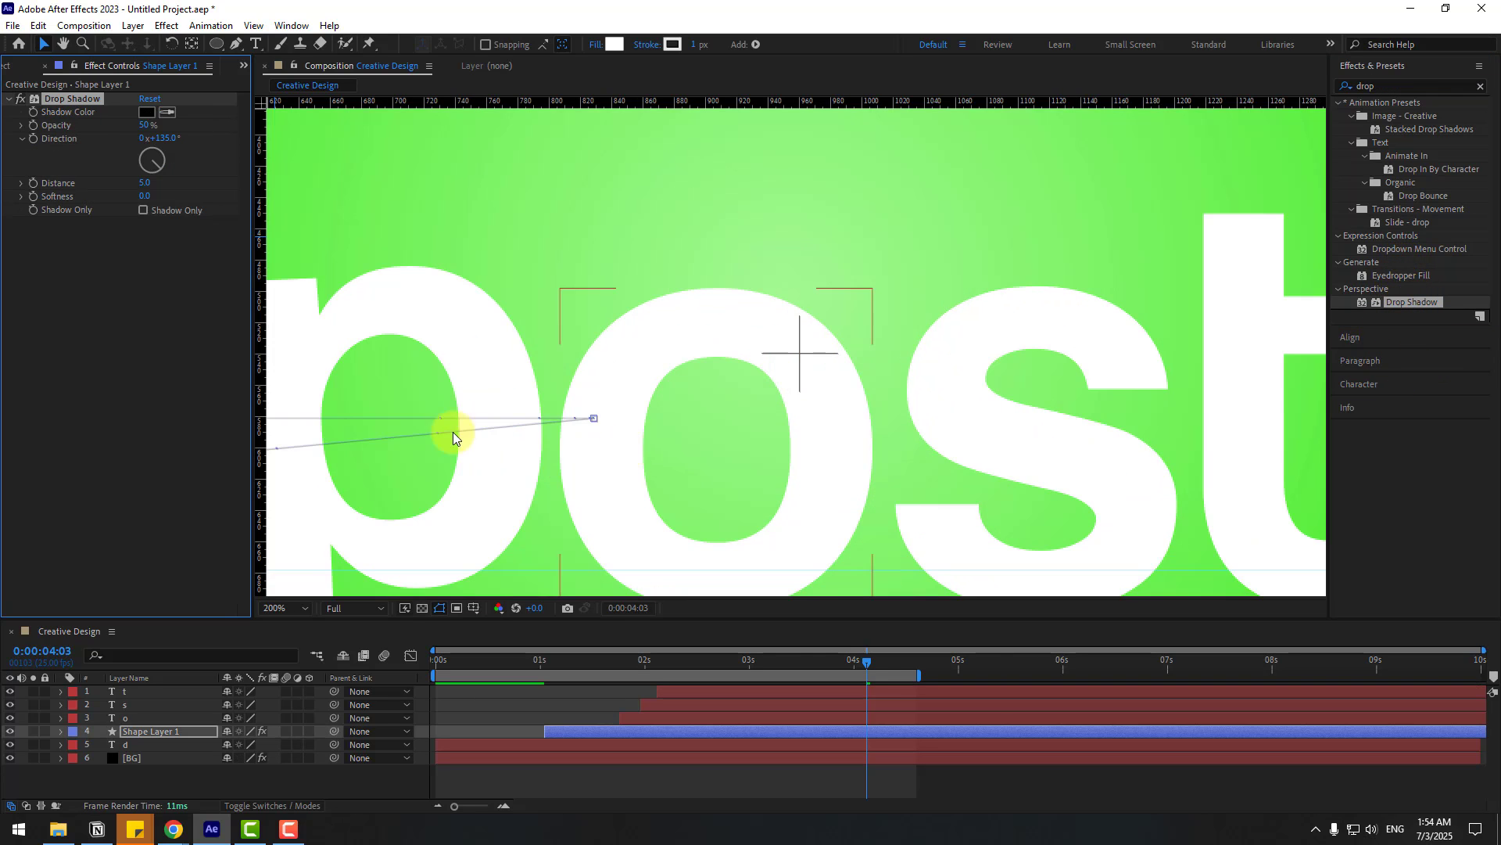
pyautogui.moveTo(453, 432); pyautogui.dragTo(915, 400)
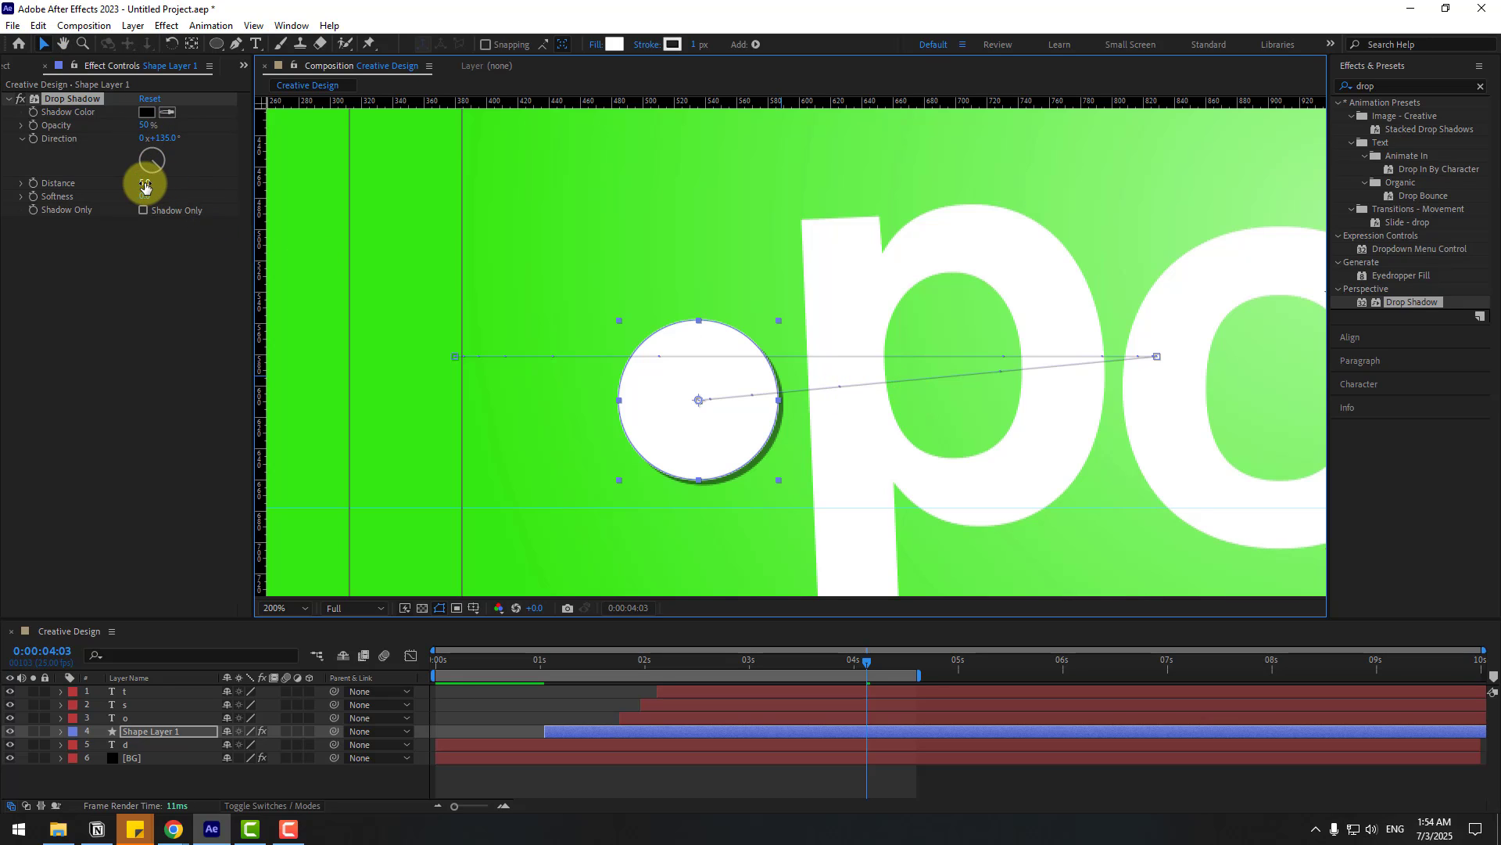
pyautogui.moveTo(144, 182); pyautogui.dragTo(151, 183)
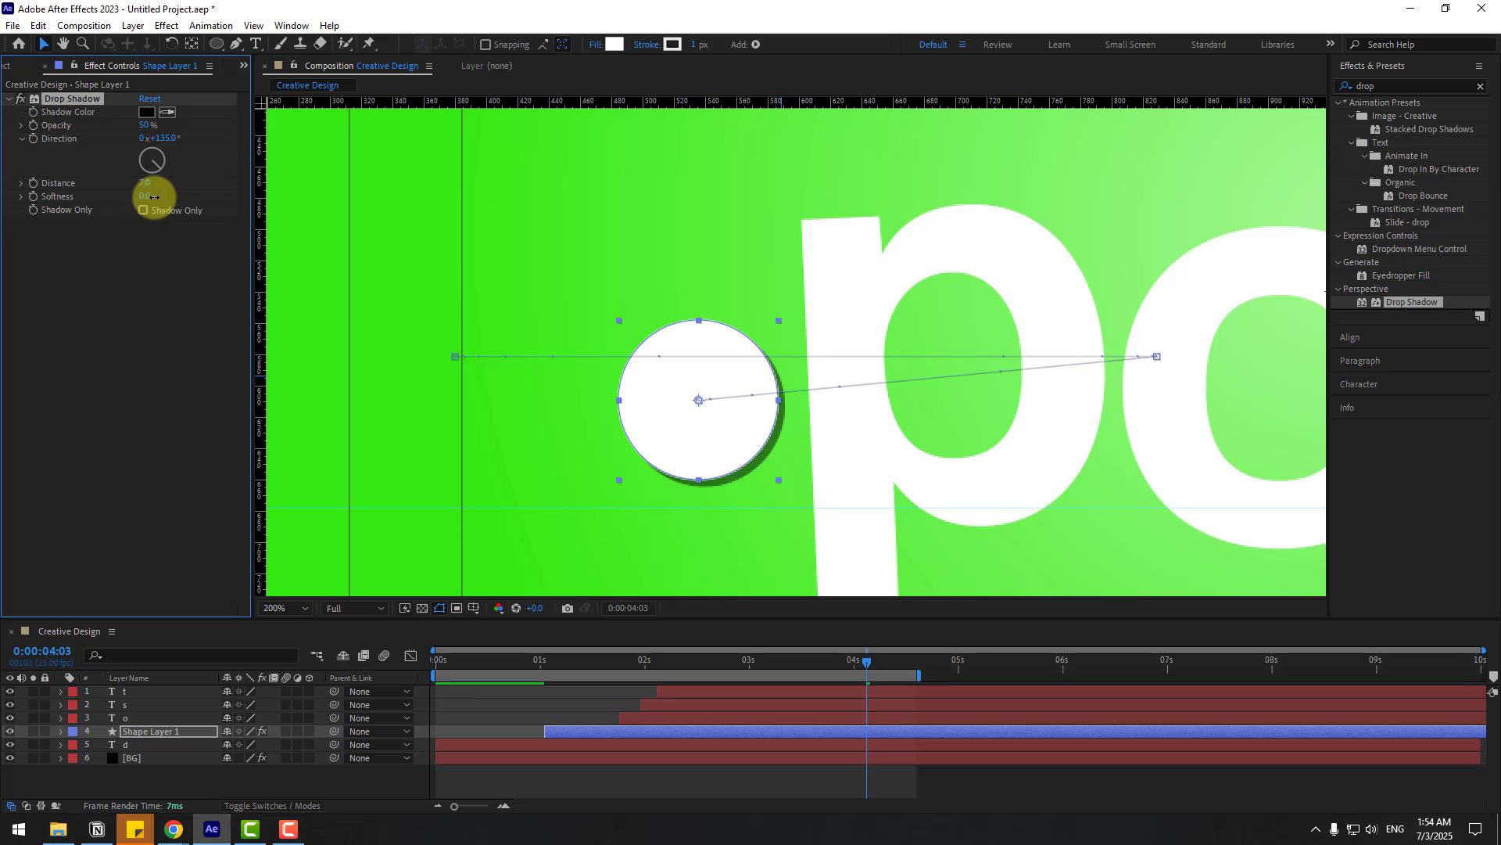
pyautogui.moveTo(154, 196); pyautogui.dragTo(160, 196)
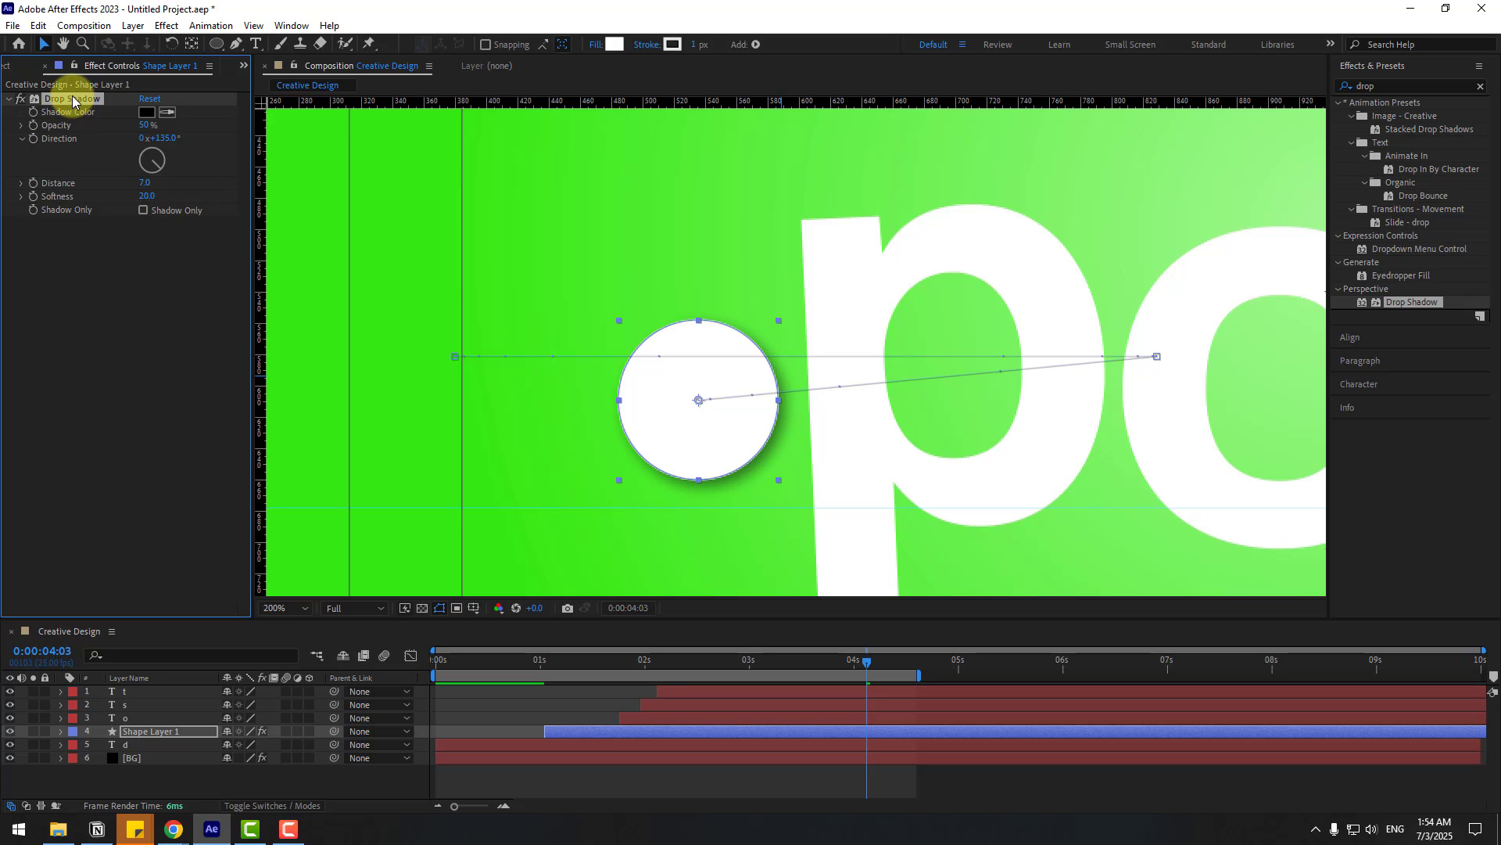
pyautogui.scroll(-4, 685, 302)
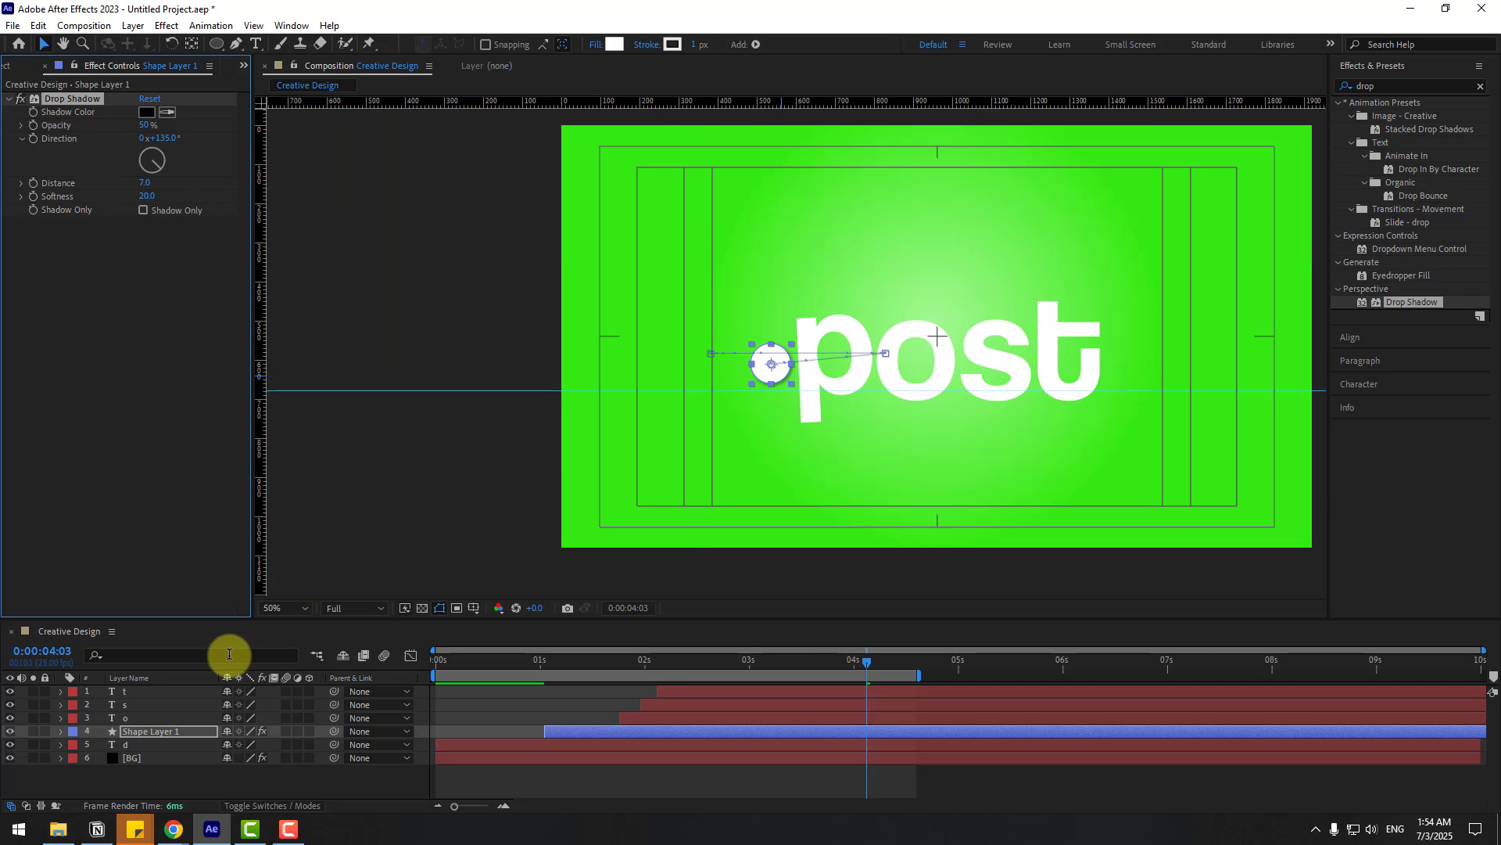
# - Paste the Drop Shadow onto the d, o, s and t letter layers
pyautogui.click(130, 744)
pyautogui.keyDown('ctrl'); pyautogui.click(128, 718); pyautogui.keyUp('ctrl')
pyautogui.keyDown('ctrl'); pyautogui.click(129, 704); pyautogui.keyUp('ctrl')
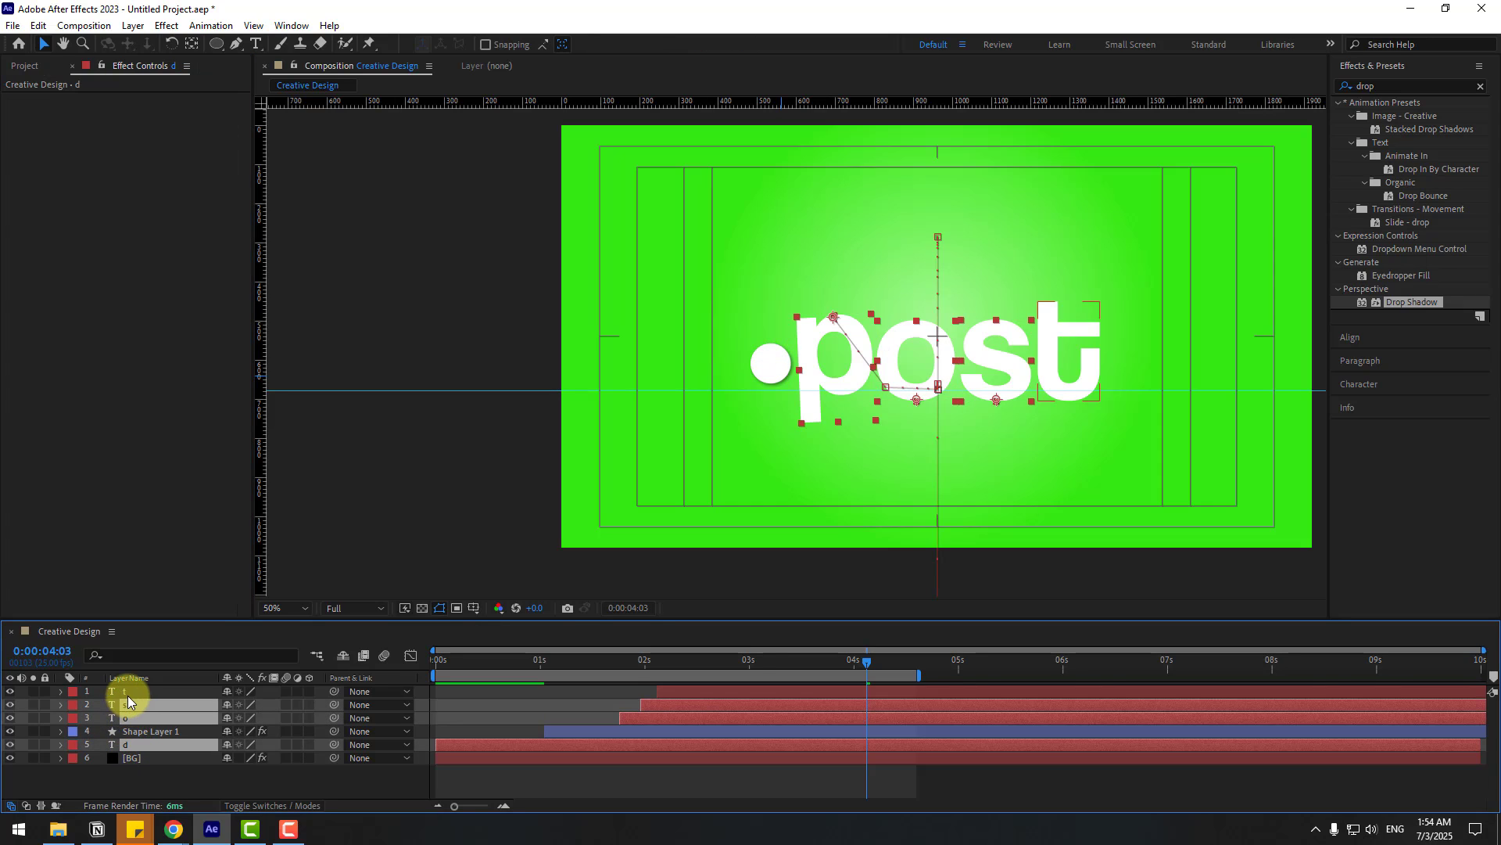
pyautogui.keyDown('ctrl'); pyautogui.click(128, 695); pyautogui.keyUp('ctrl')
pyautogui.hotkey('ctrl', 'v')
pyautogui.hotkey('ctrl', 'shift', 'a')
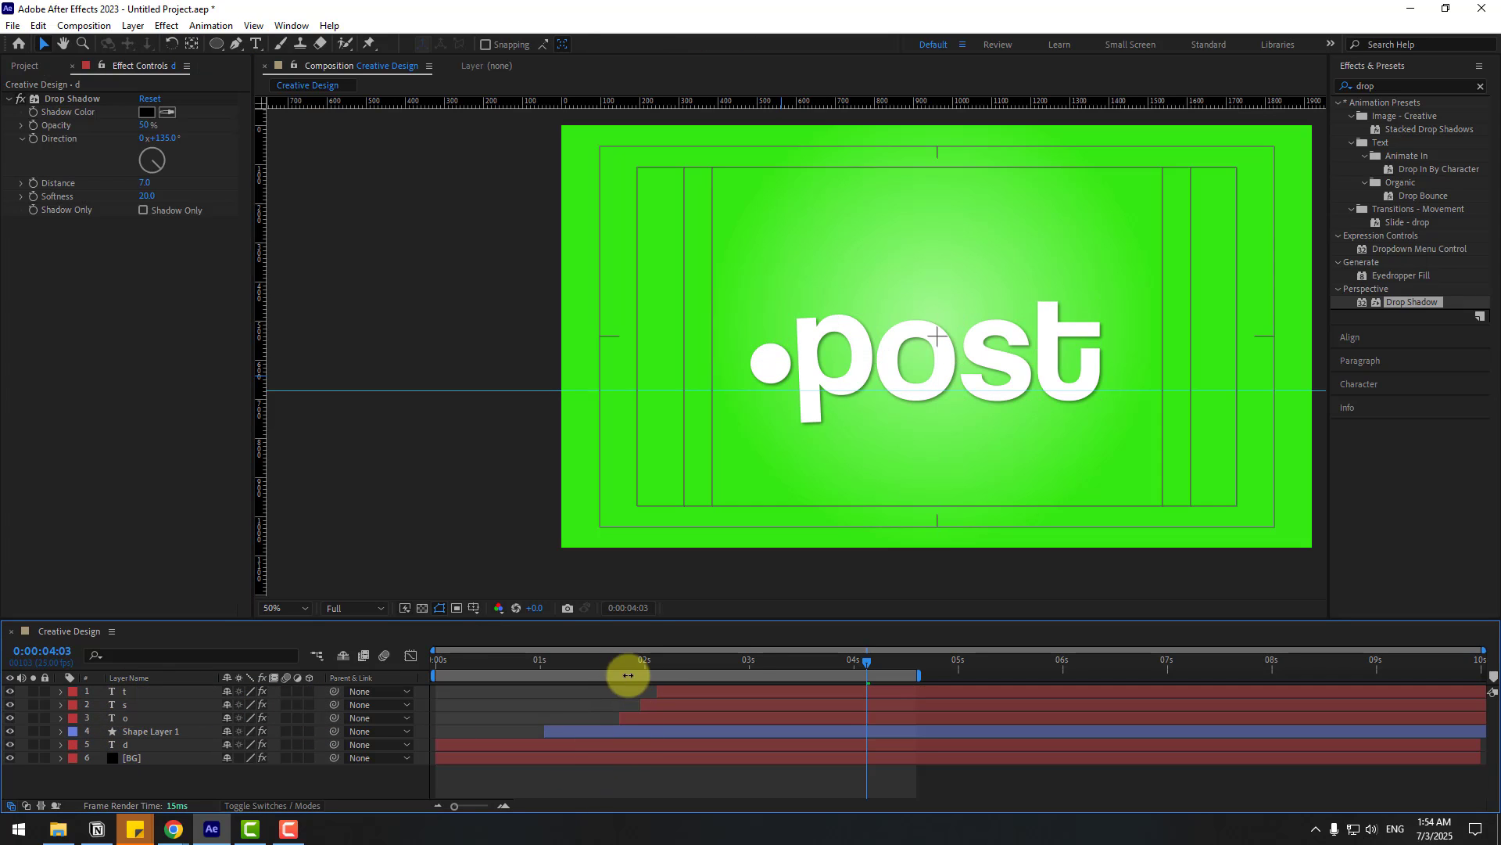
# - Check the shadows mid-animation at 0:00:03:10 with the whole composition fitted in view
pyautogui.moveTo(623, 660); pyautogui.dragTo(791, 661)
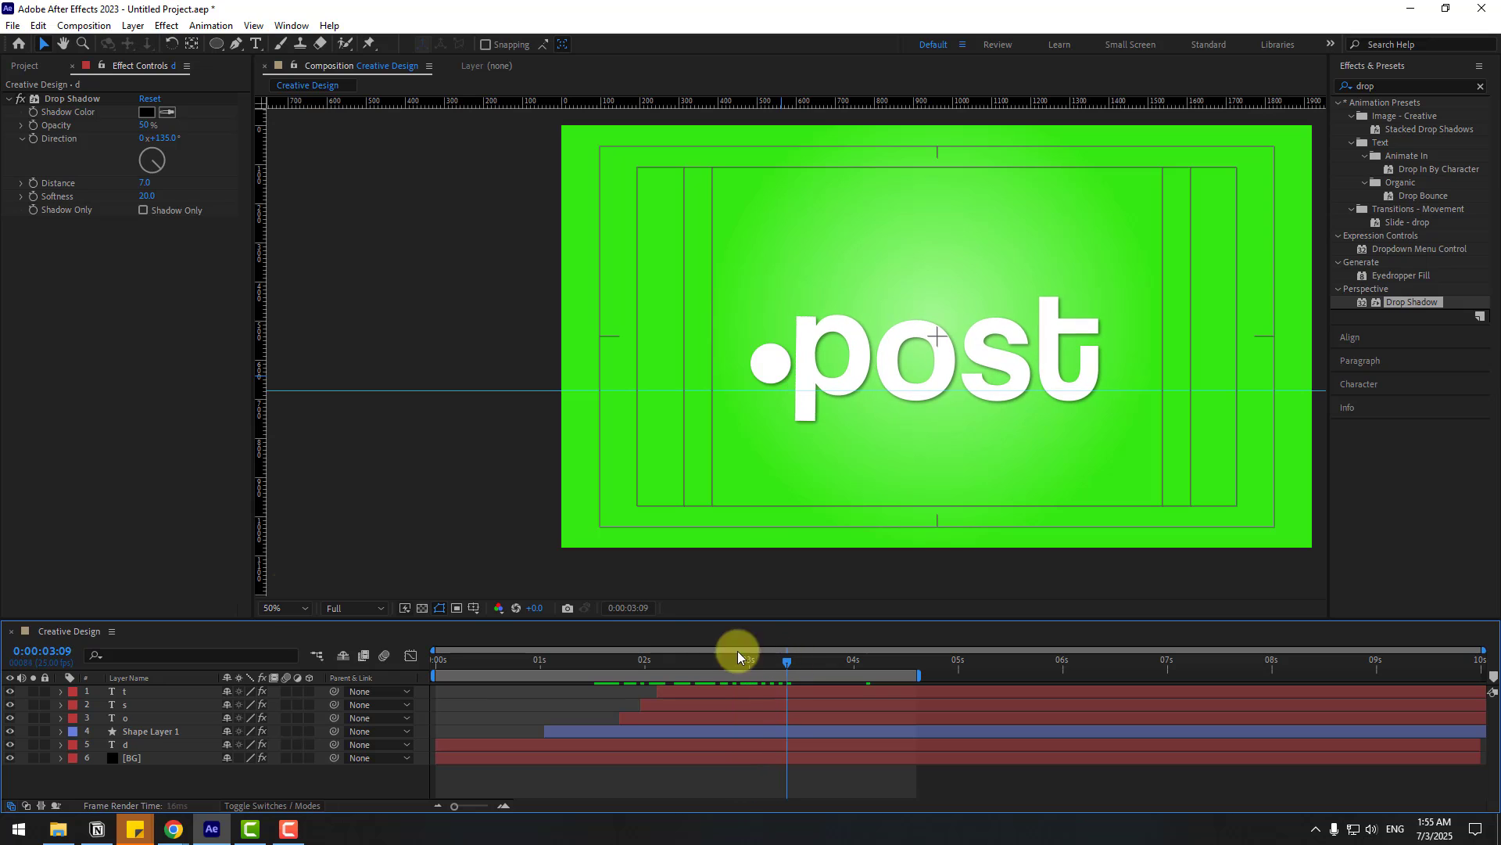
pyautogui.click(292, 609)
pyautogui.click(317, 346)
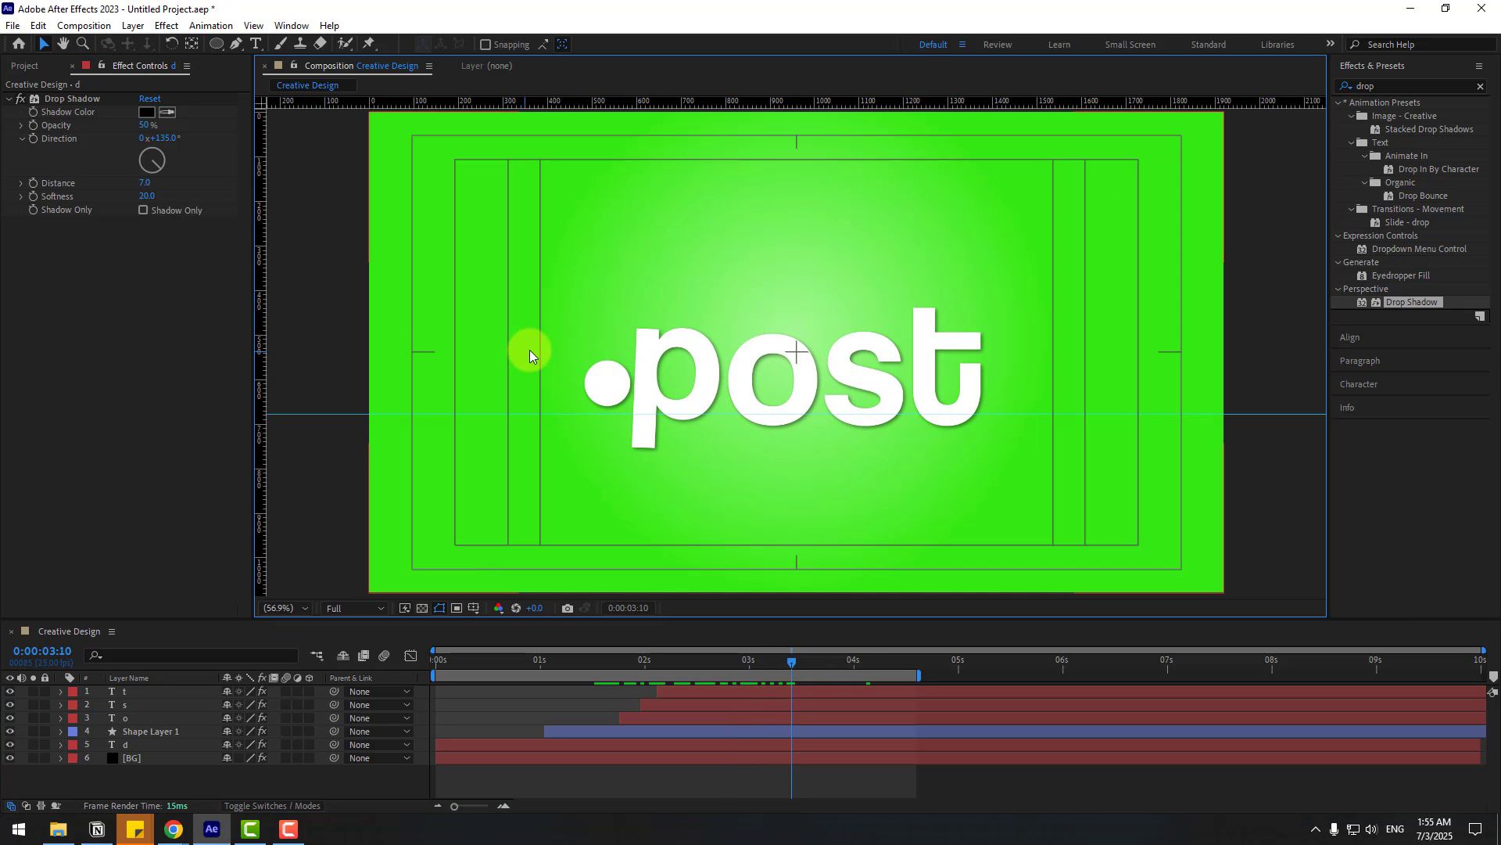
# - Add Particle Fireworks from Animation Composer 3's Starter Precomps > Shape Elements as a new layer
pyautogui.click(293, 25)
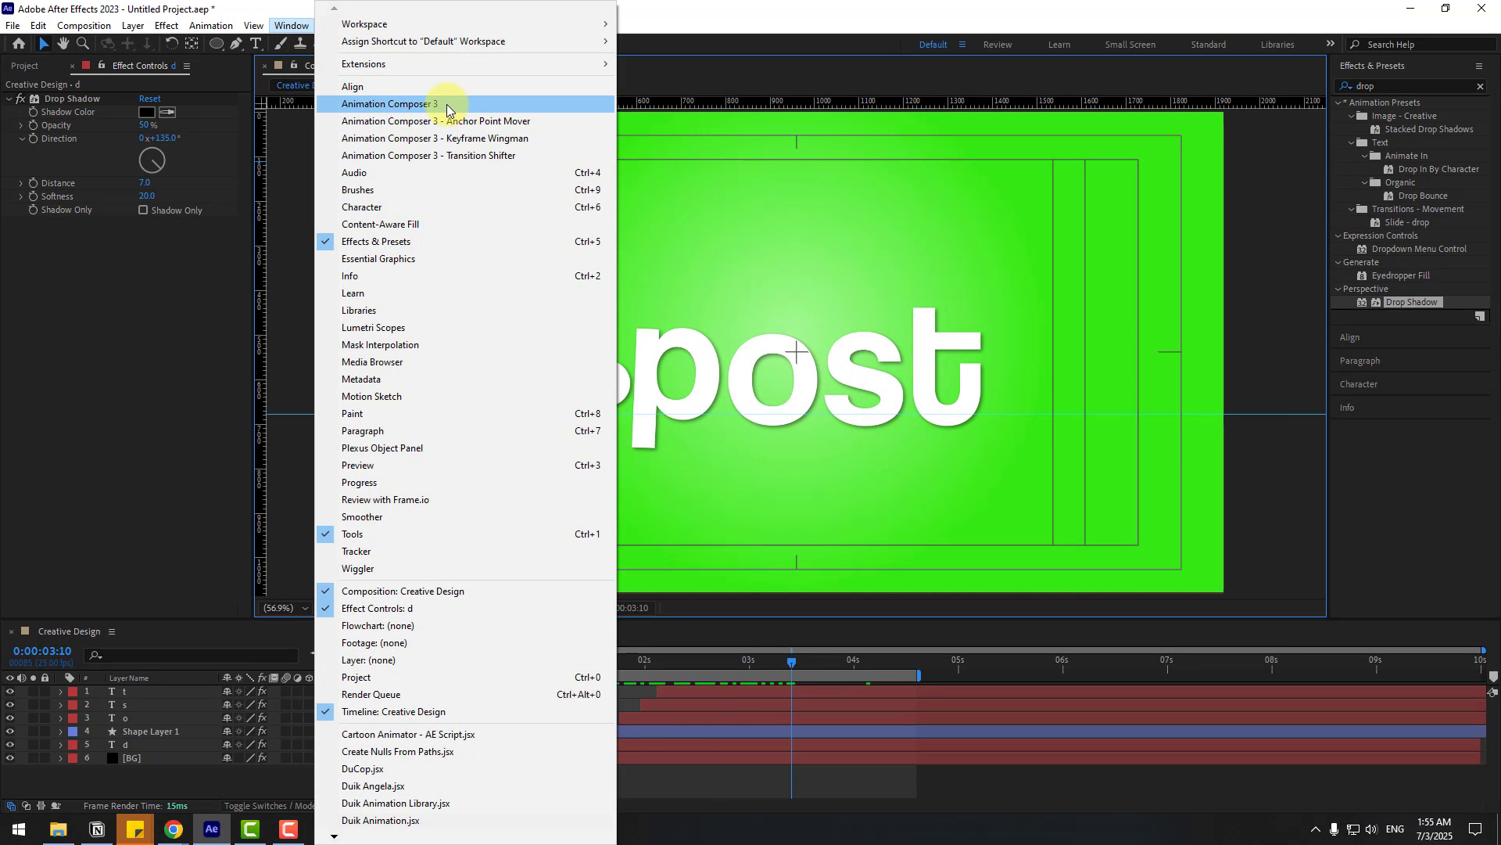
pyautogui.click(450, 106)
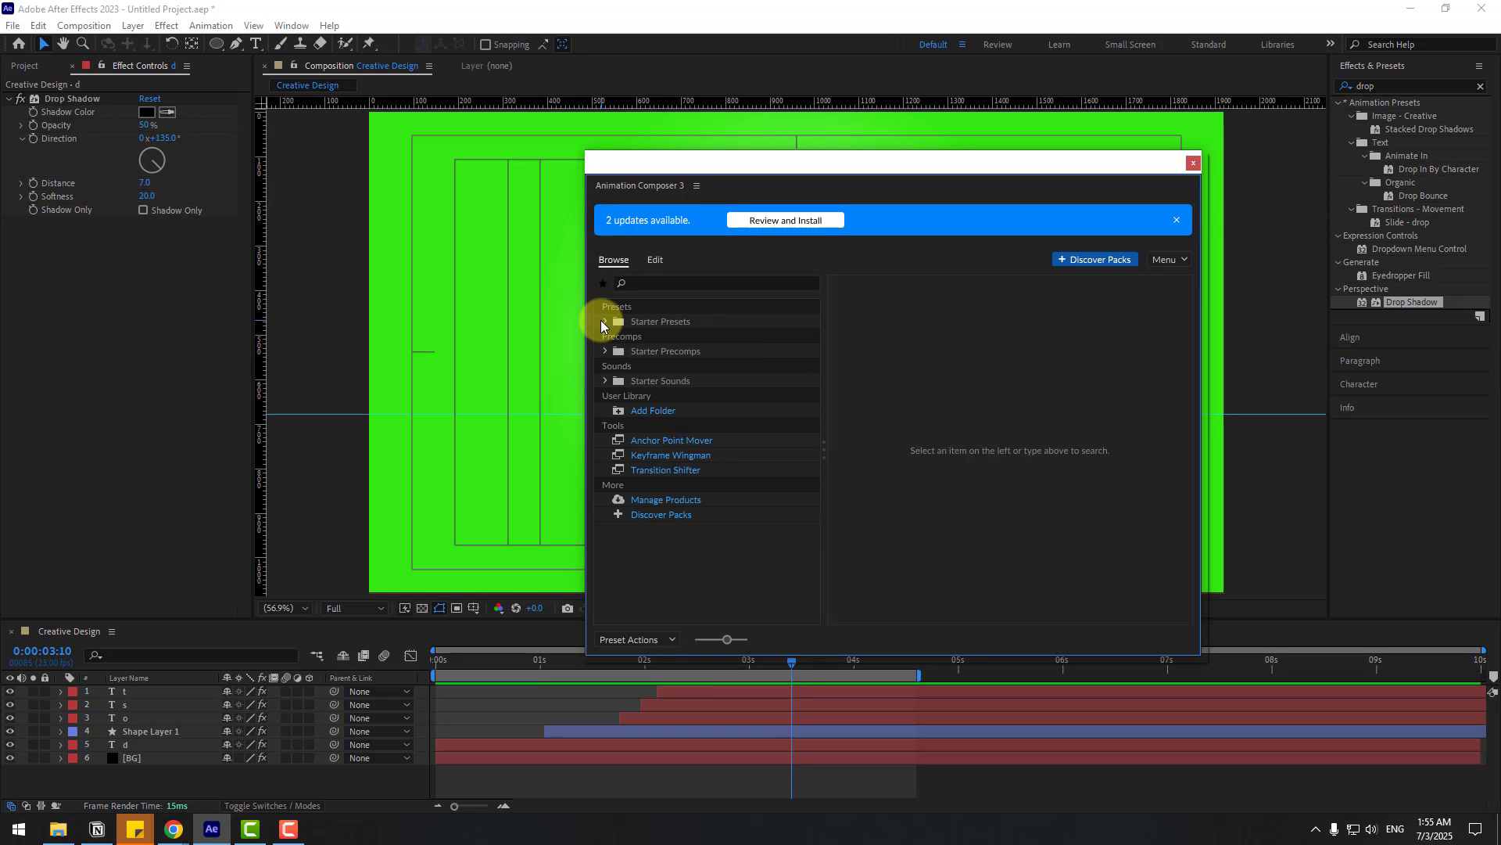
pyautogui.click(605, 351)
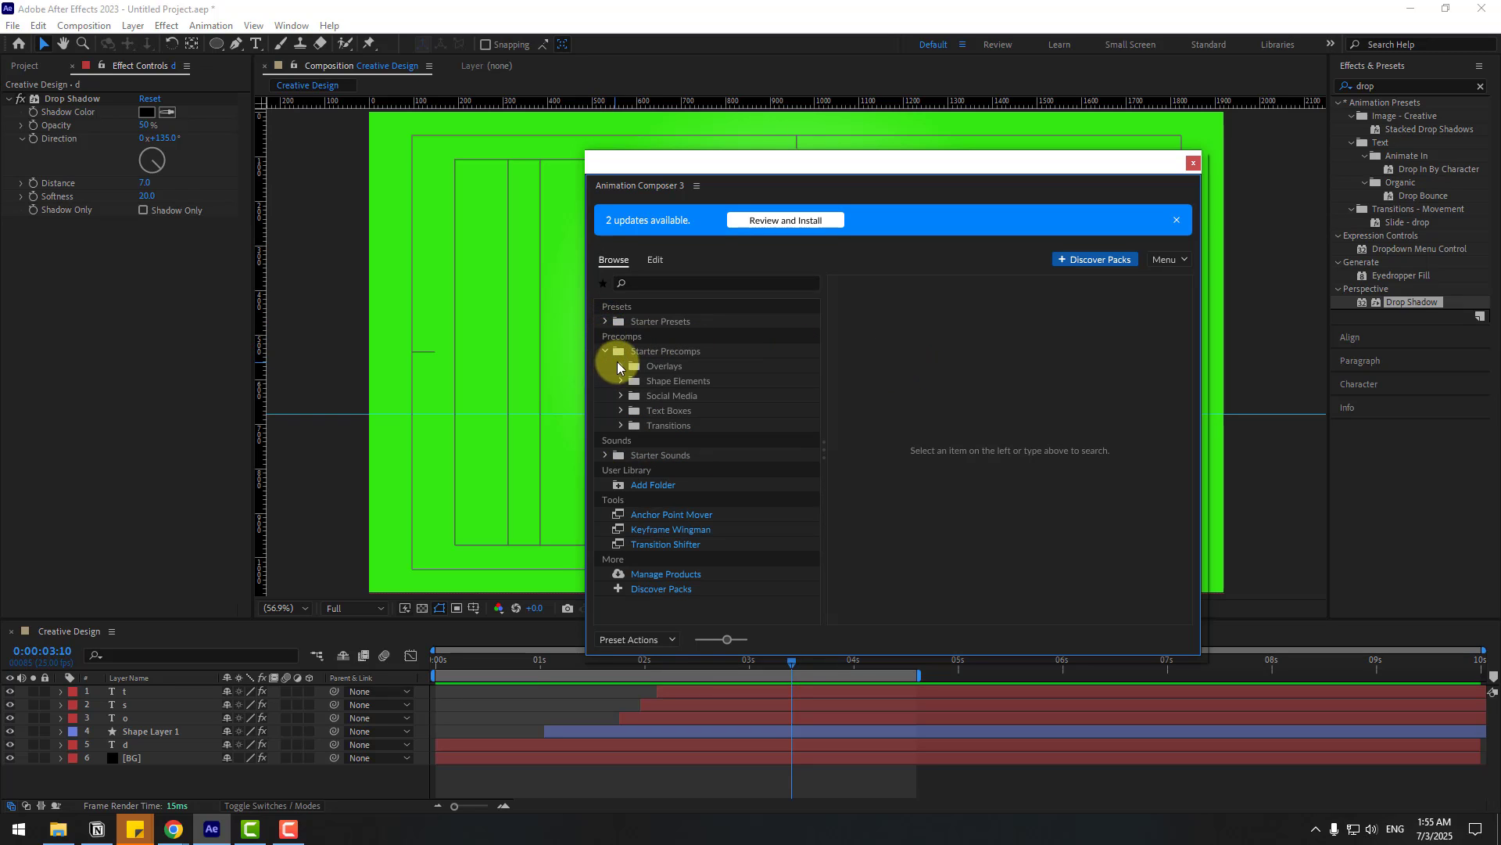
pyautogui.click(662, 383)
pyautogui.moveTo(1190, 350); pyautogui.dragTo(1176, 542)
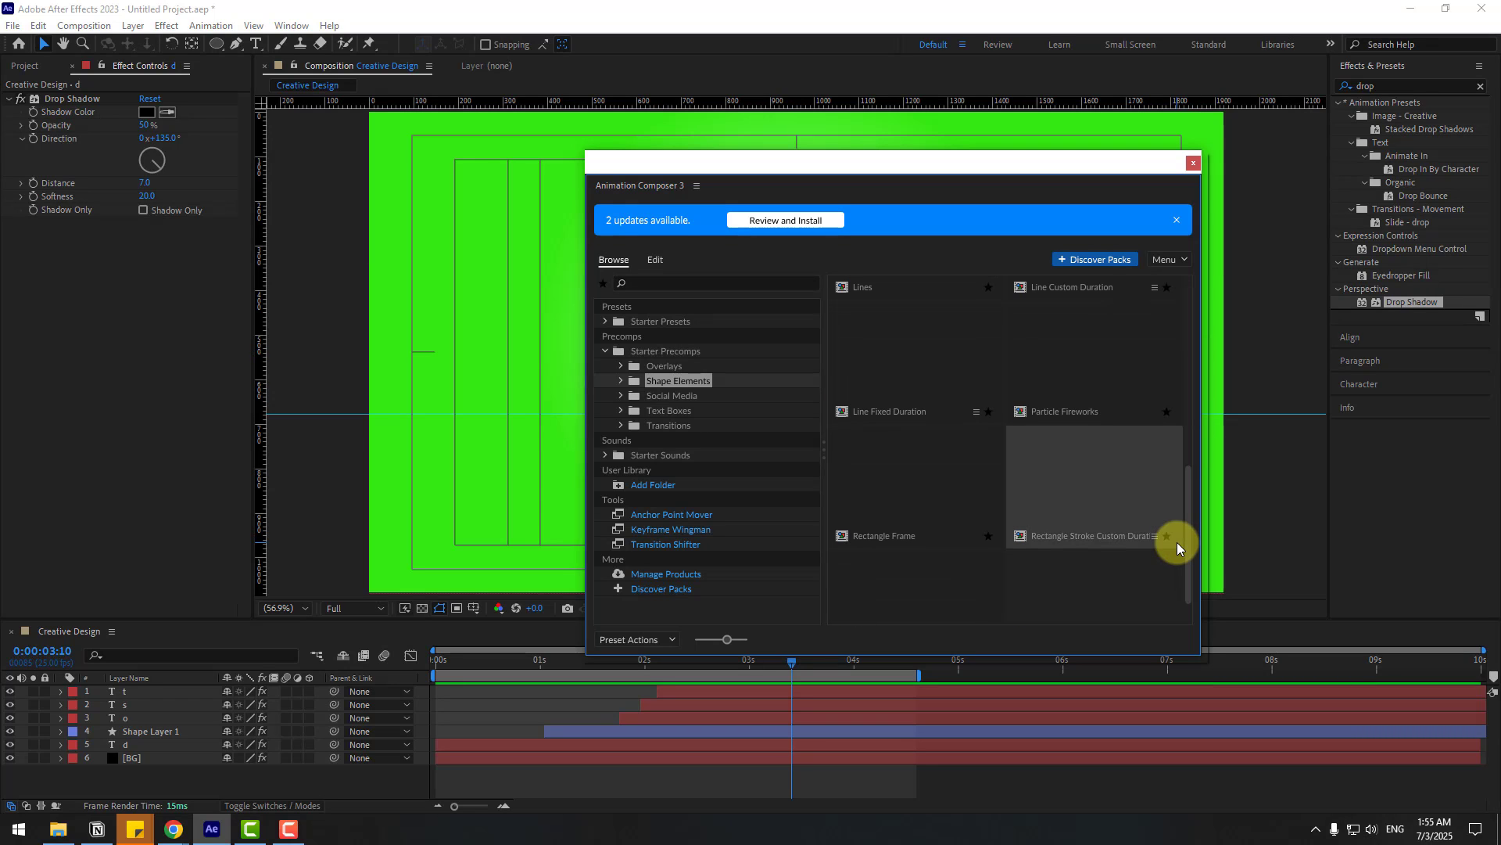
pyautogui.click(1081, 352)
pyautogui.click(1163, 641)
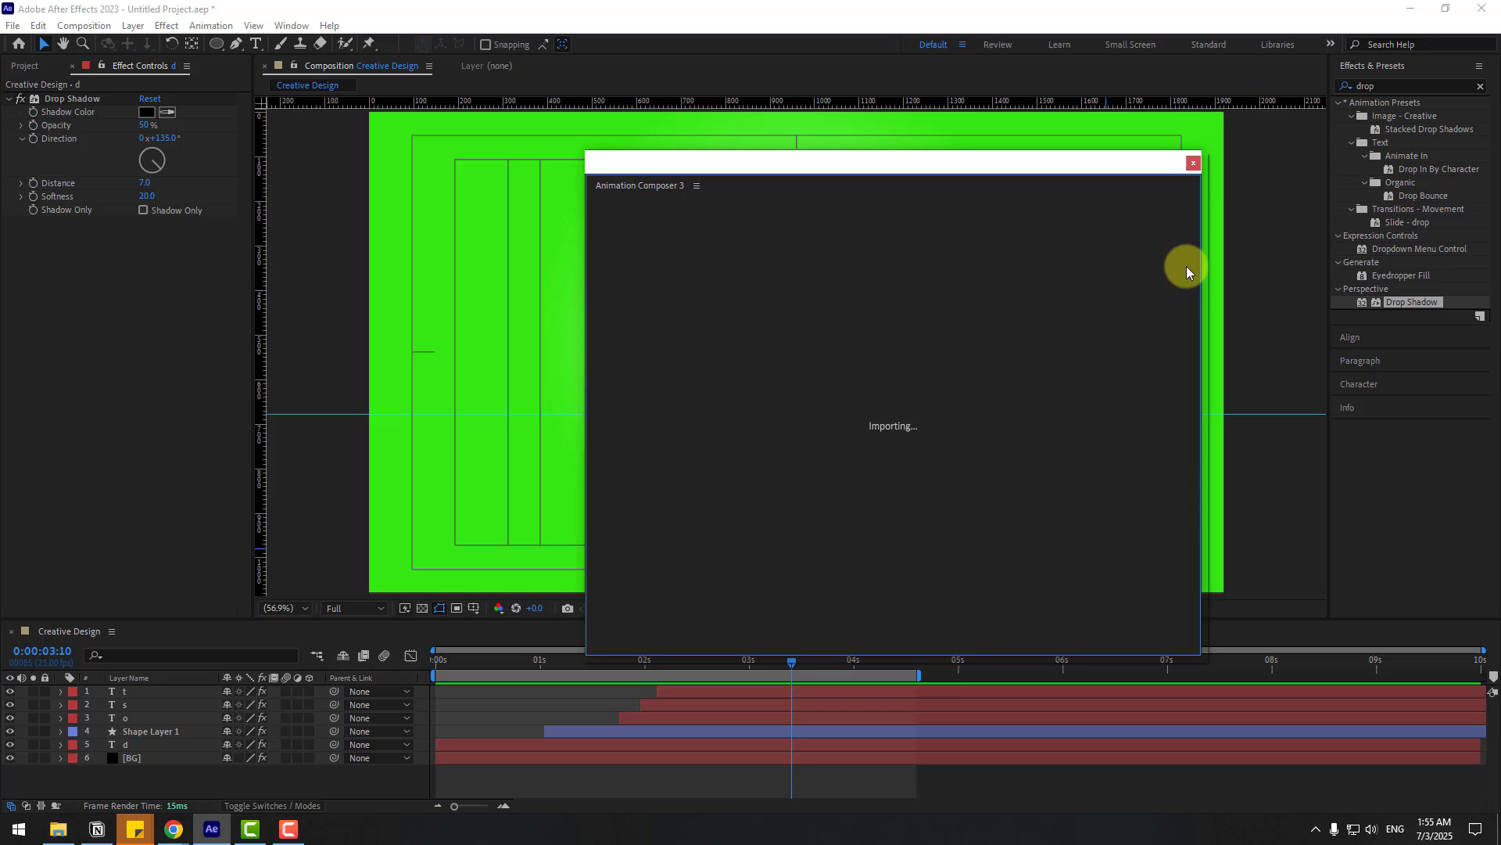
pyautogui.click(1192, 157)
# - Move the Particle Fireworks layer so it starts at about 0:00:01:11, where the dot bounces in
pyautogui.click(457, 663)
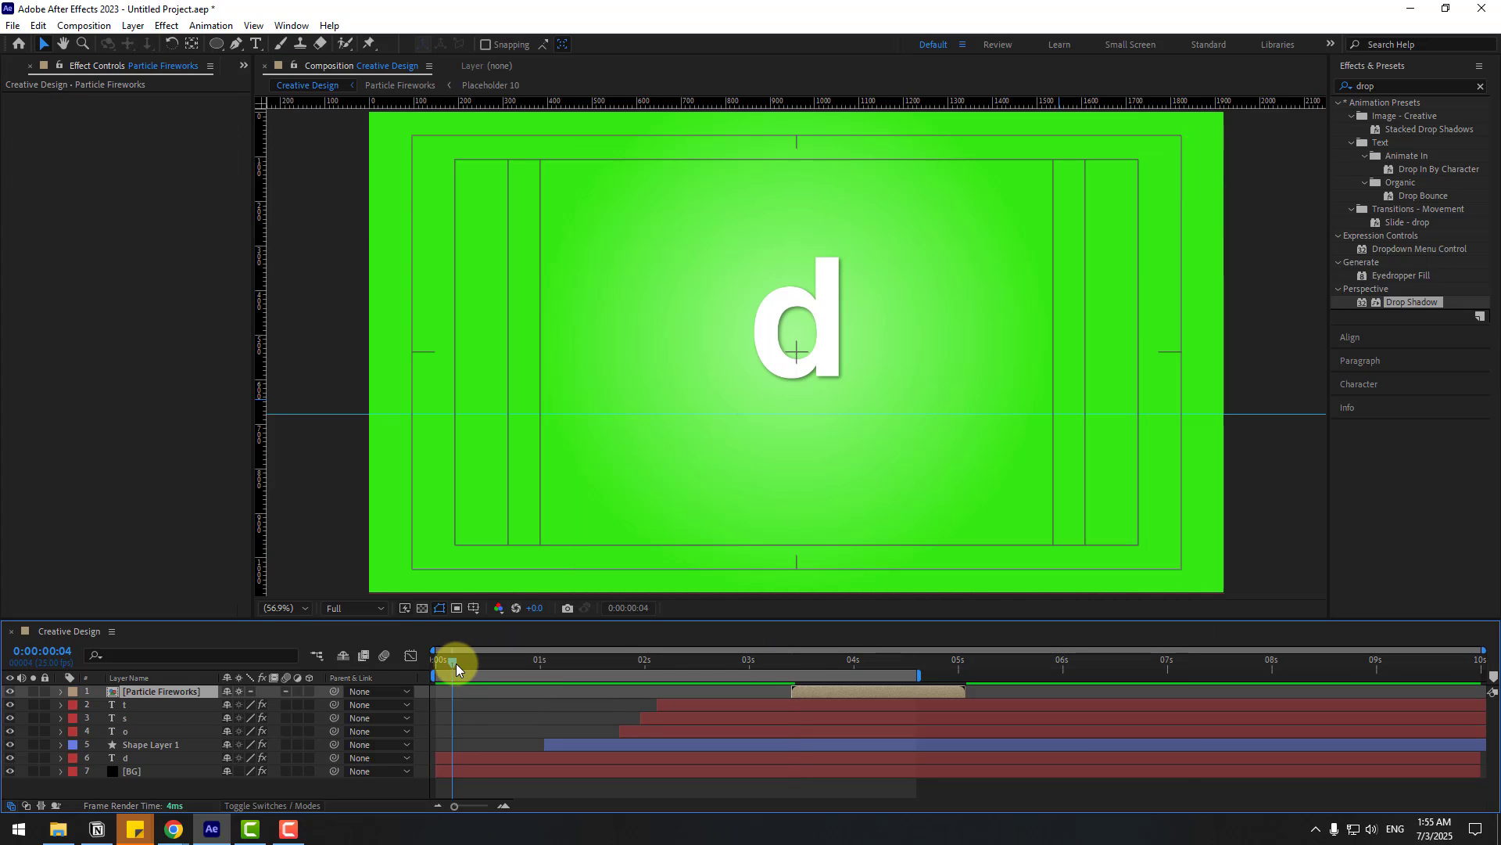
pyautogui.moveTo(456, 663); pyautogui.dragTo(599, 656)
pyautogui.moveTo(805, 692); pyautogui.dragTo(613, 691)
pyautogui.press('.')
pyautogui.press('.')
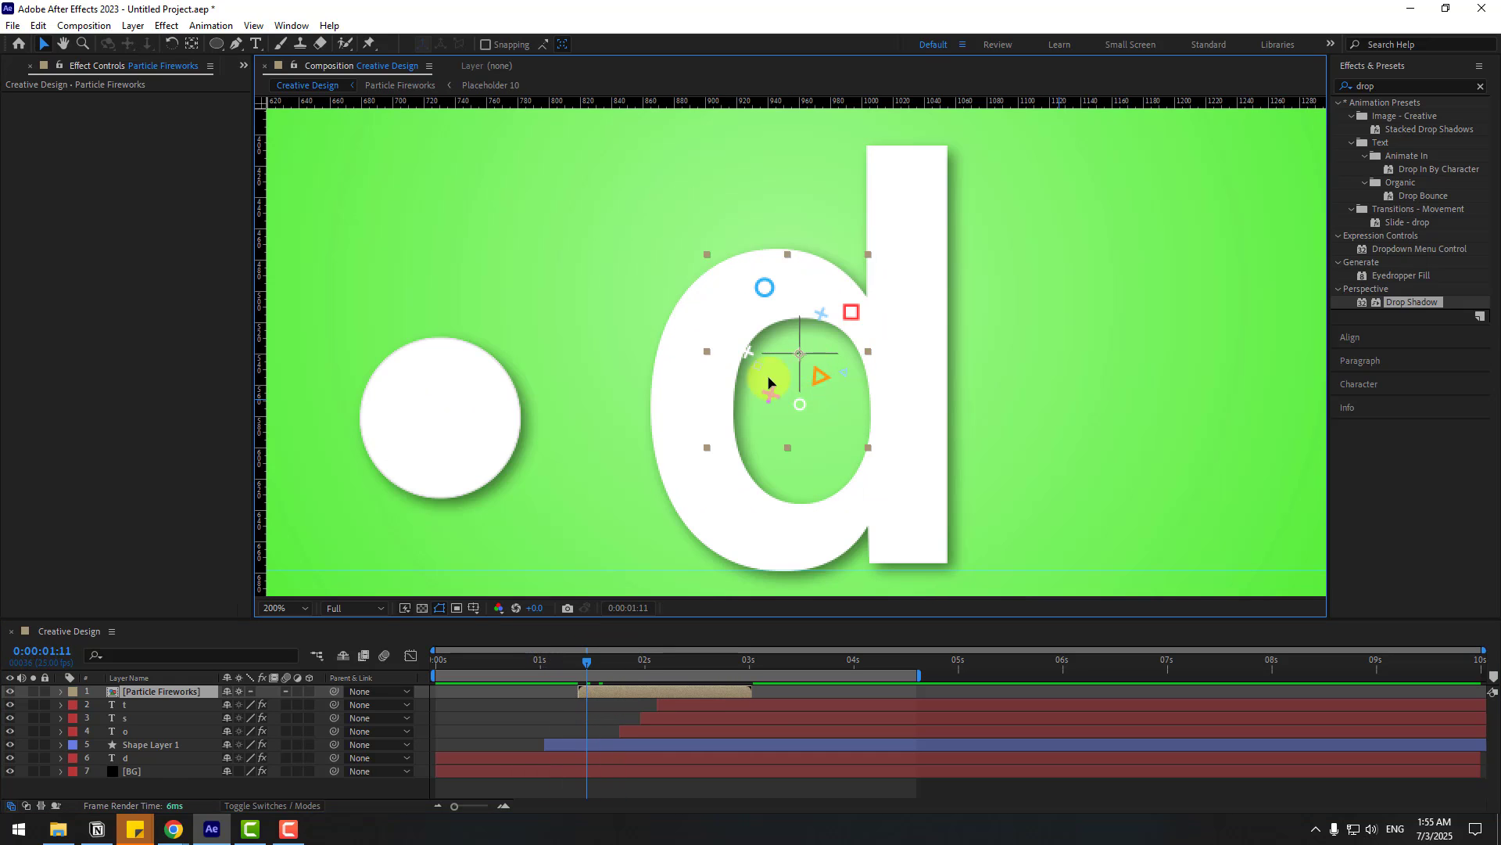
pyautogui.press(',')
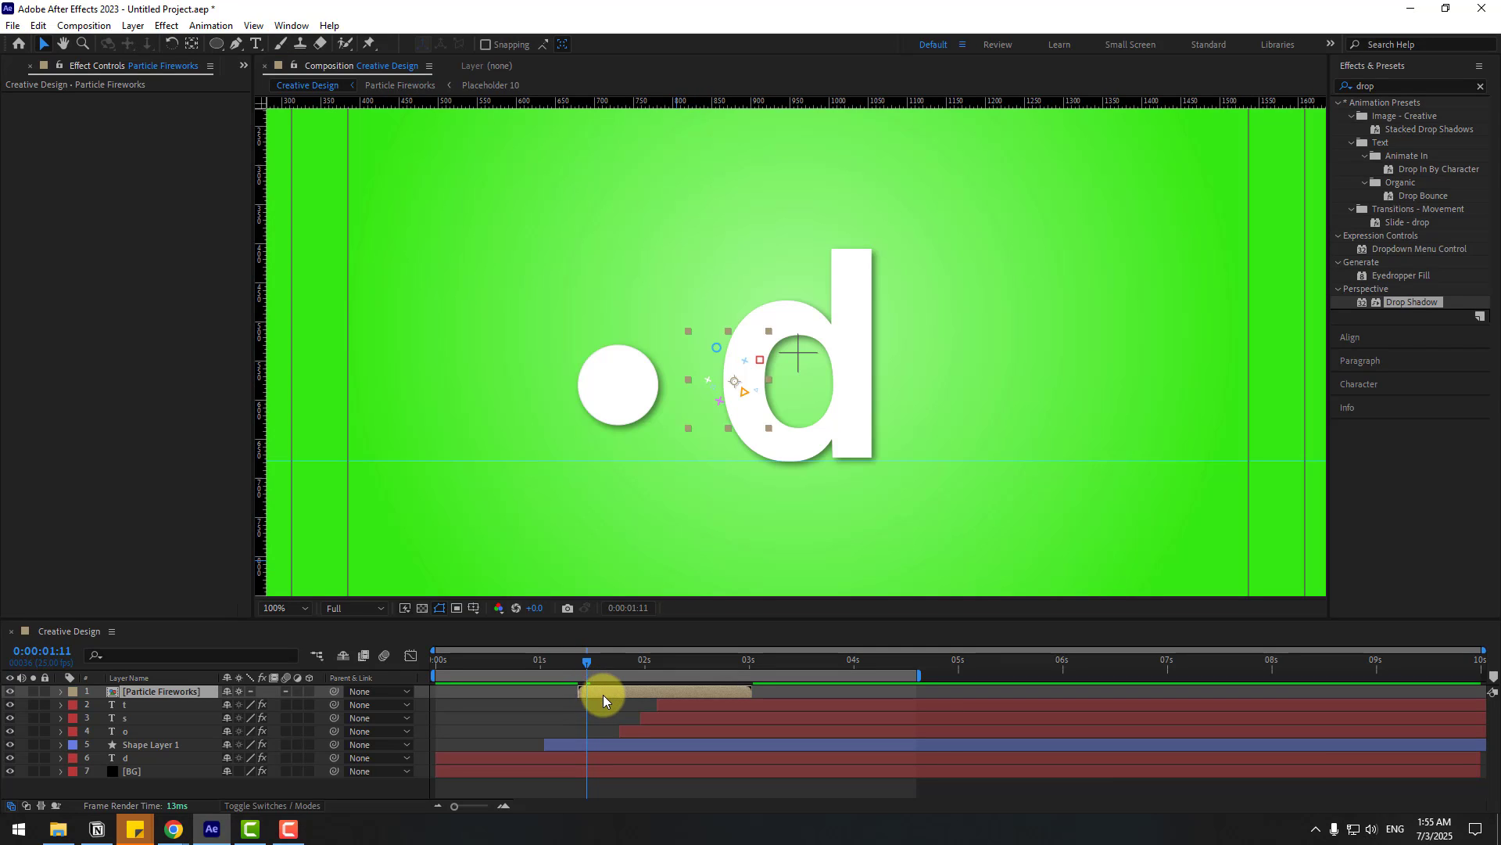
pyautogui.moveTo(603, 694); pyautogui.dragTo(624, 659)
pyautogui.press(',')
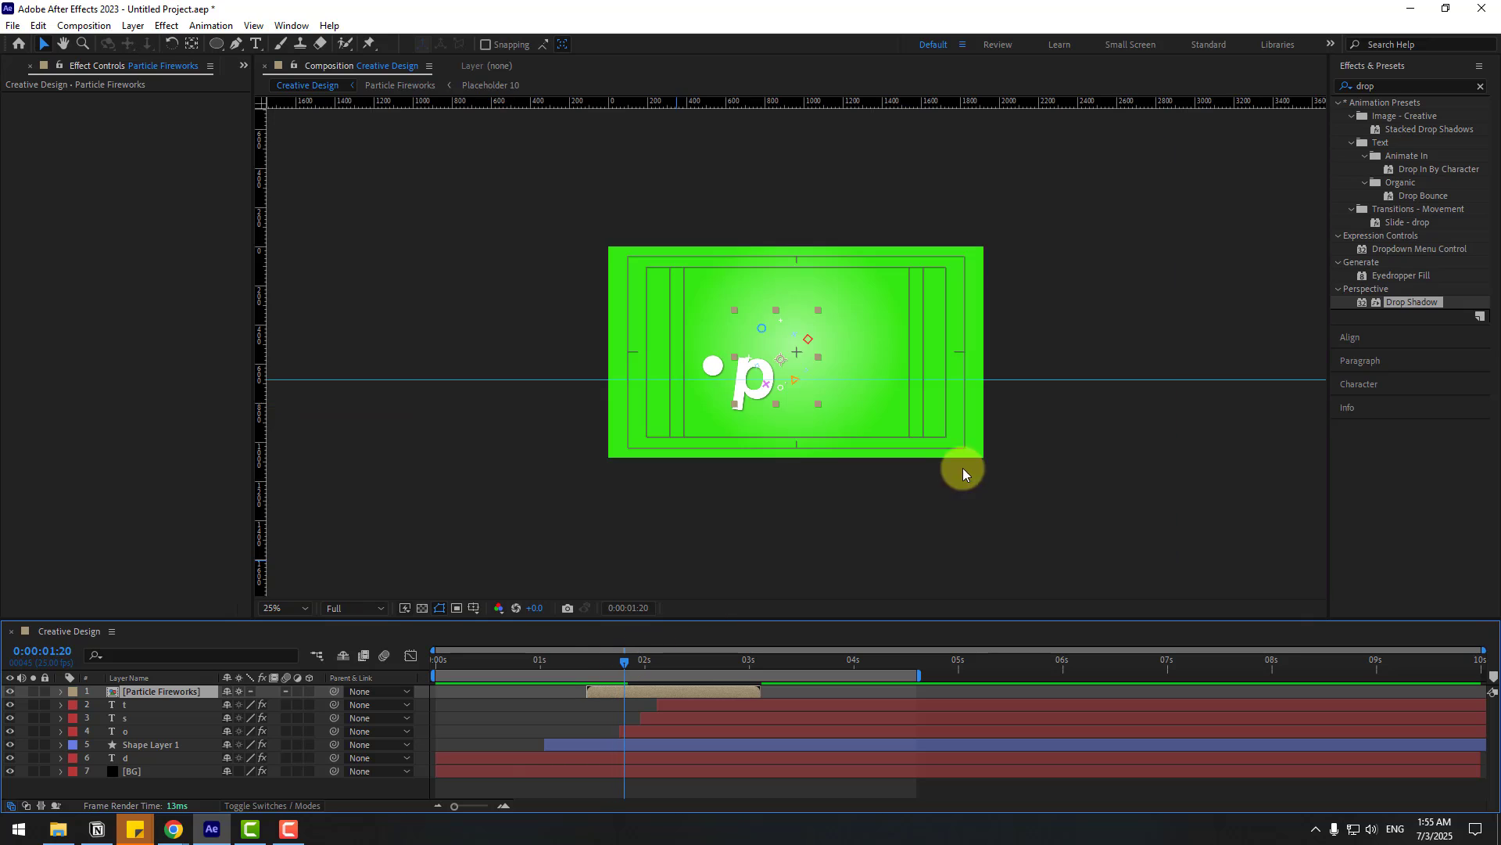
# - Apply a white (FFFFFF) Fill effect to Particle Fireworks and preview up to 0:00:04:03
pyautogui.click(1388, 86)
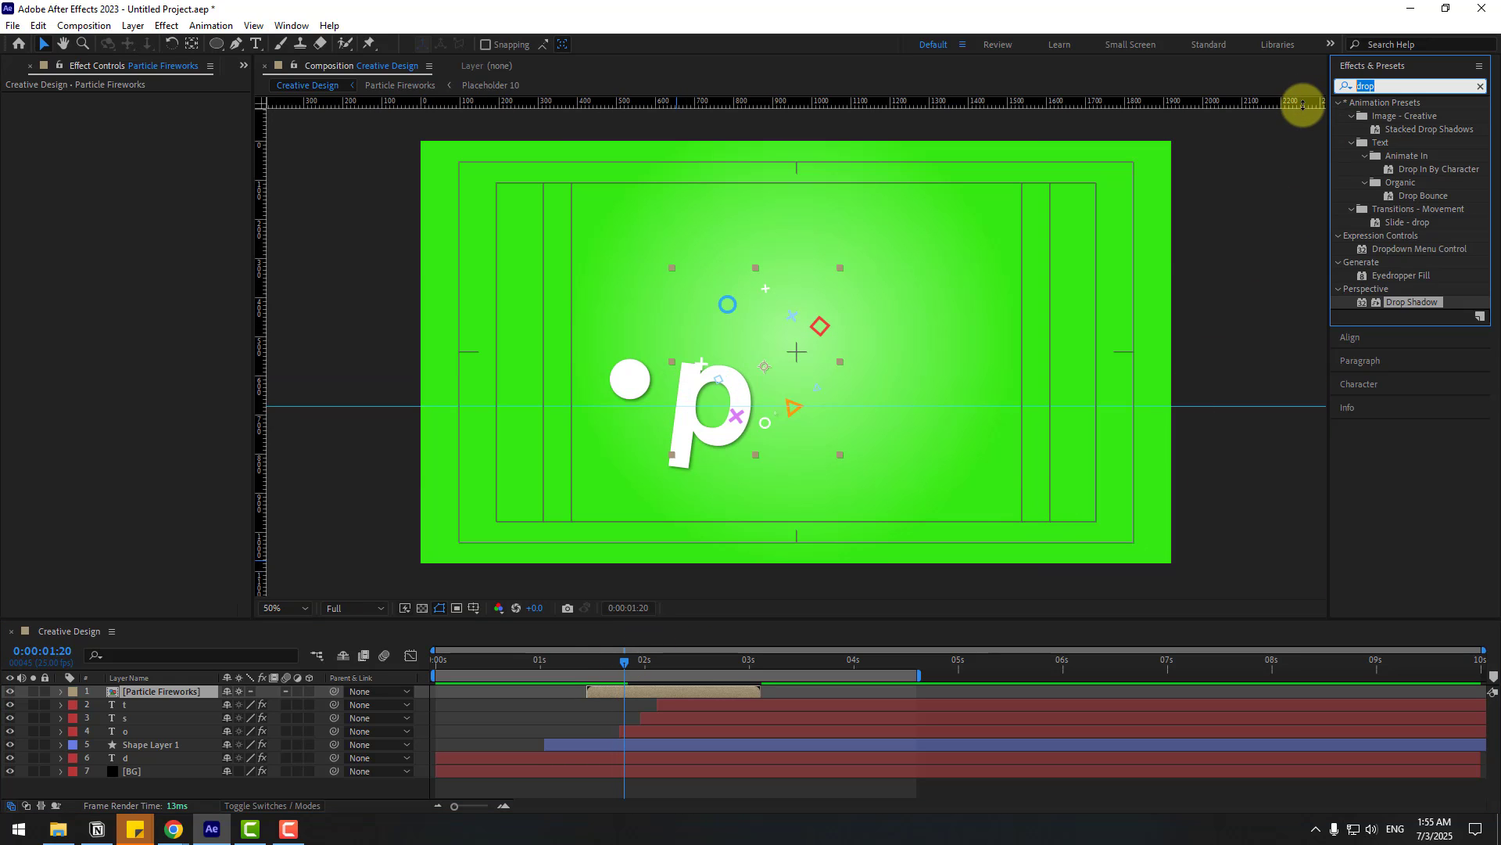
pyautogui.write('fill')
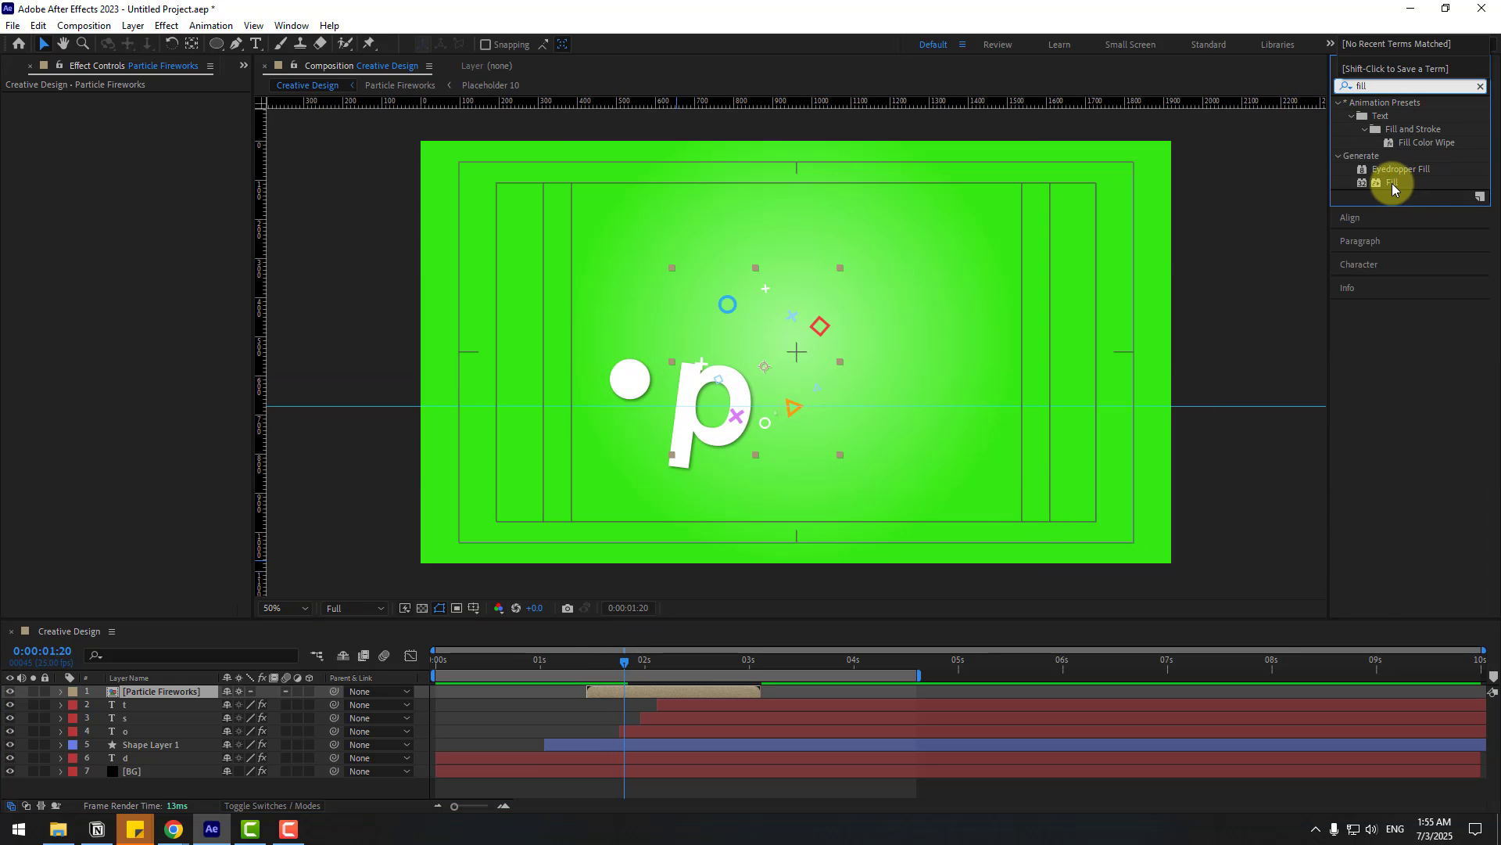
pyautogui.moveTo(1393, 188); pyautogui.dragTo(167, 697)
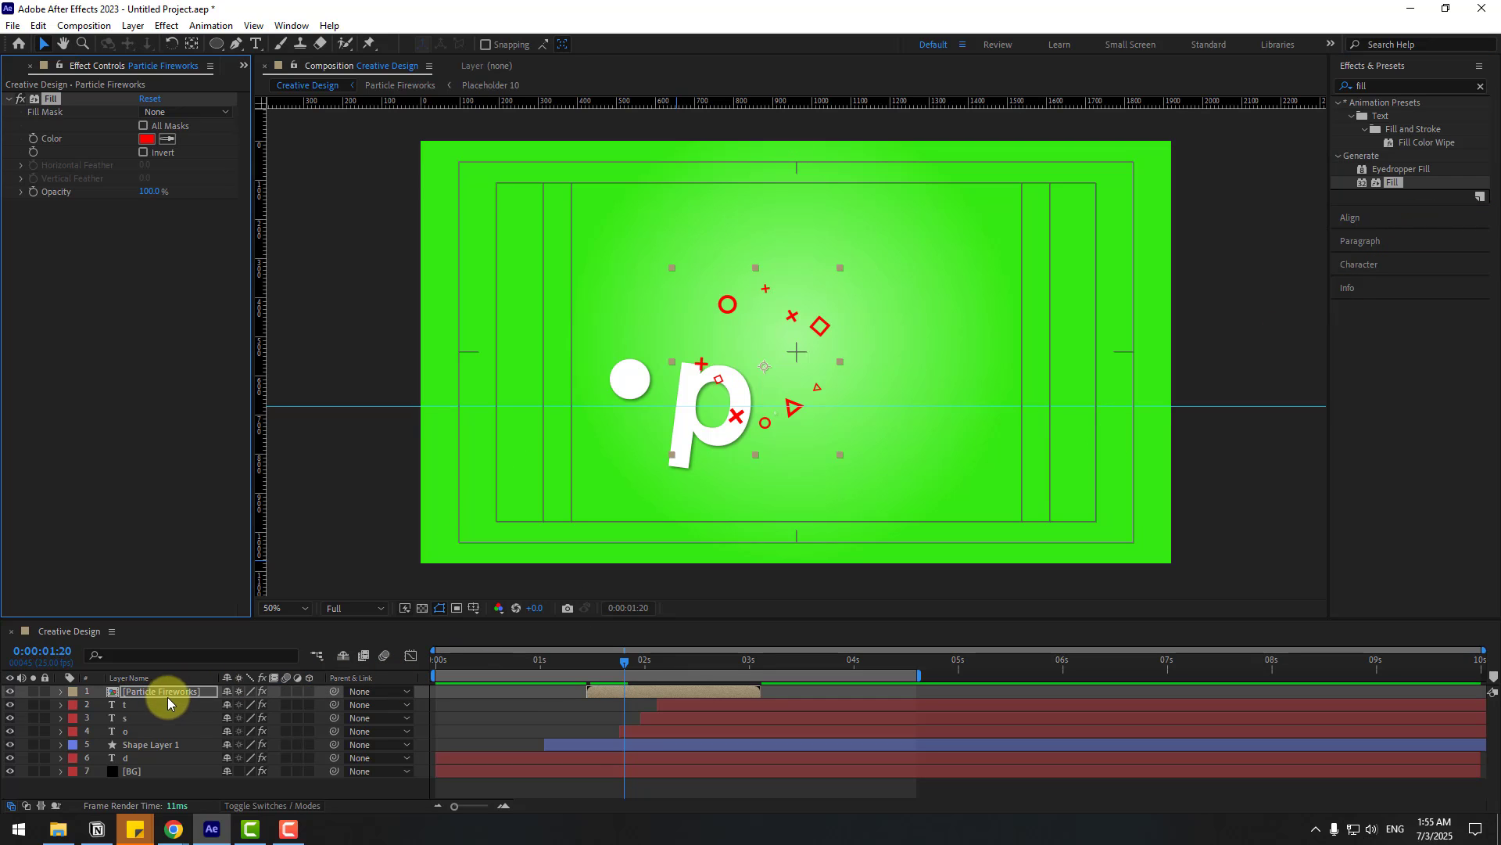
pyautogui.click(146, 139)
pyautogui.click(238, 596)
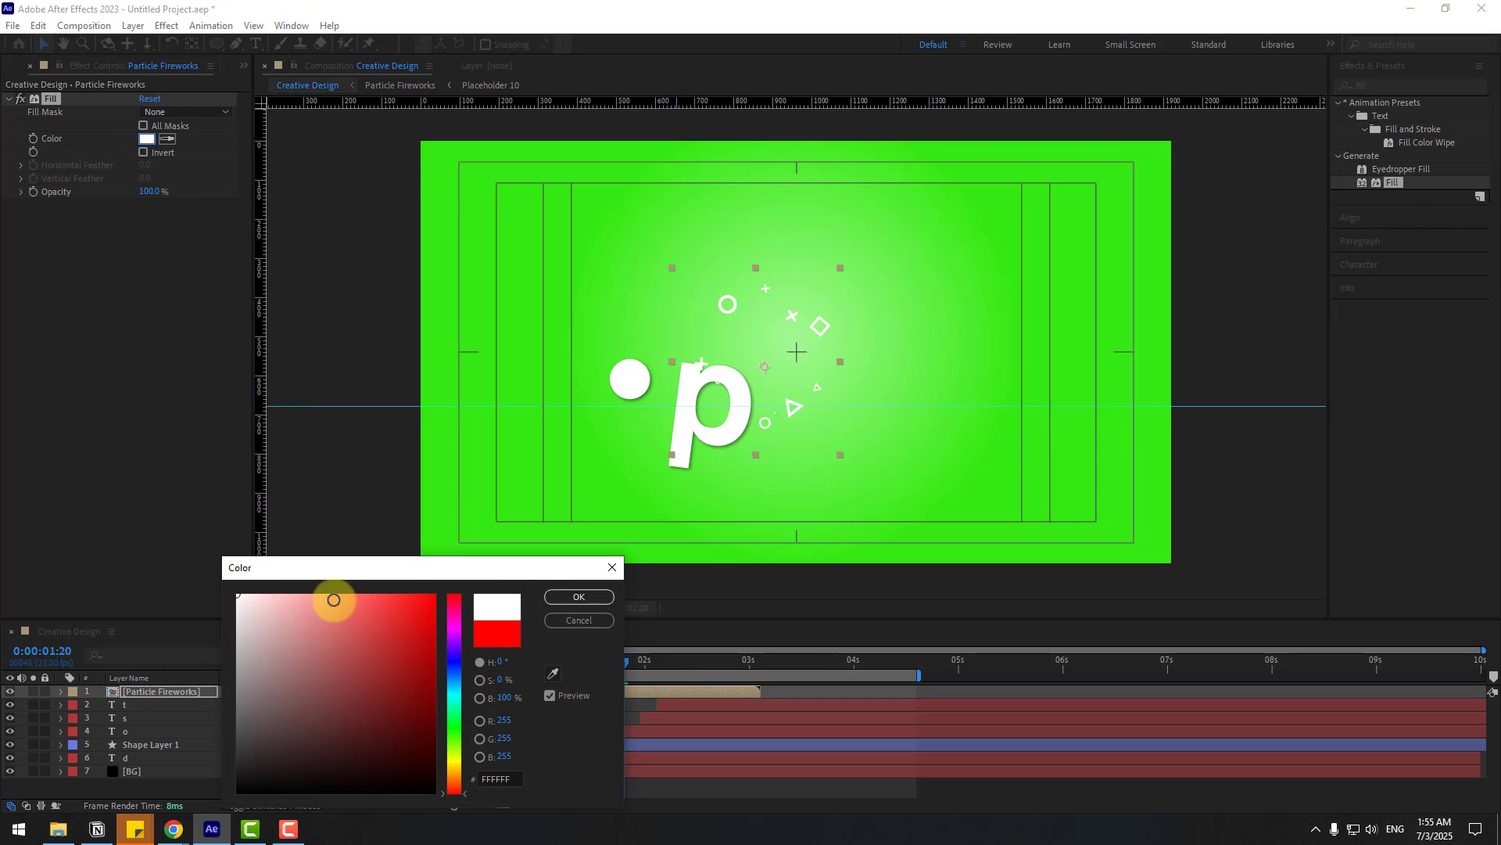
pyautogui.click(556, 599)
pyautogui.press('space')
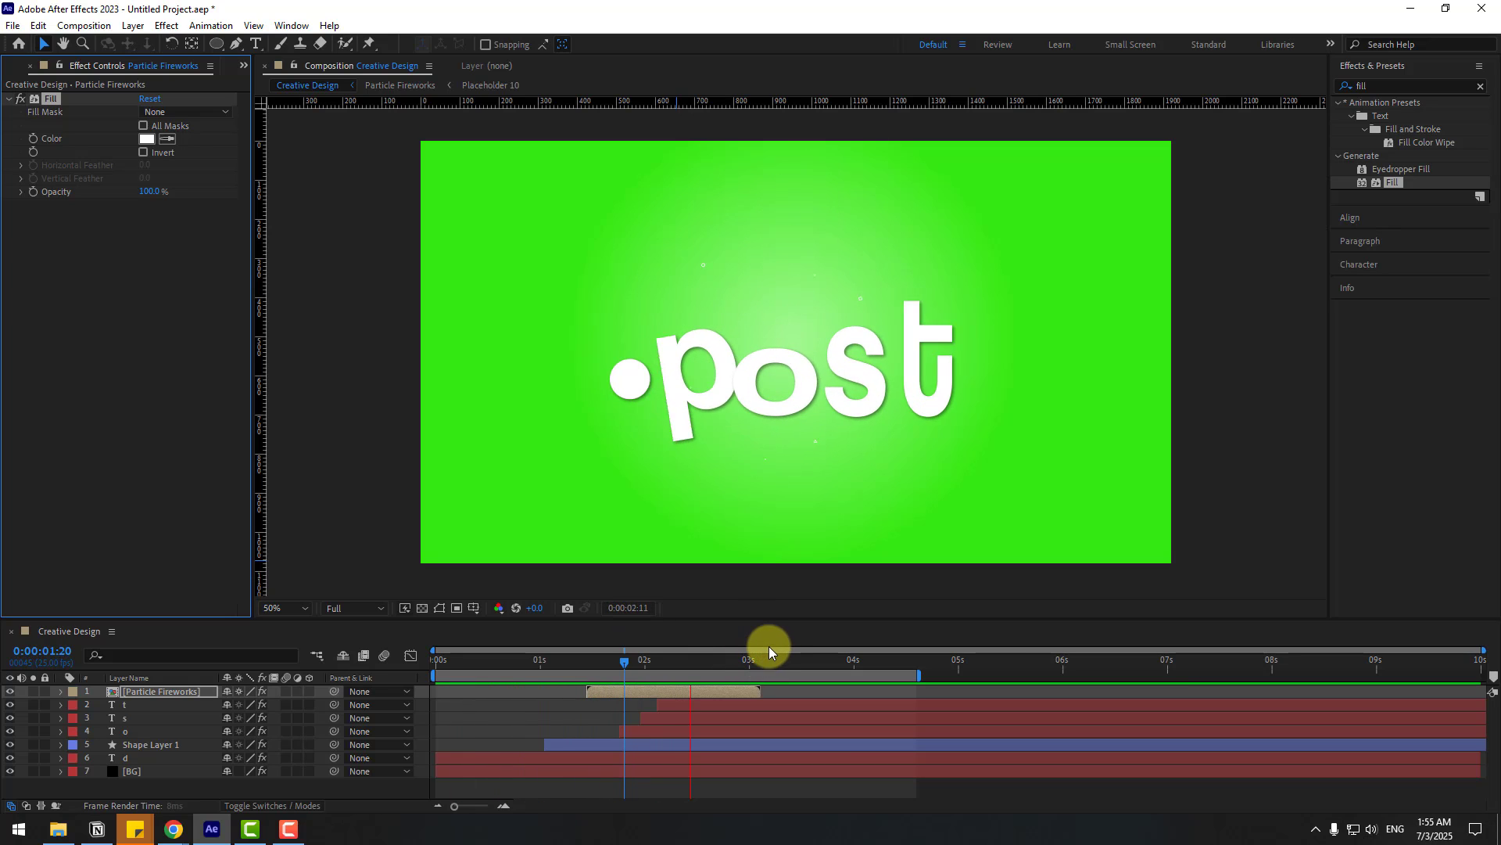
pyautogui.press('n')
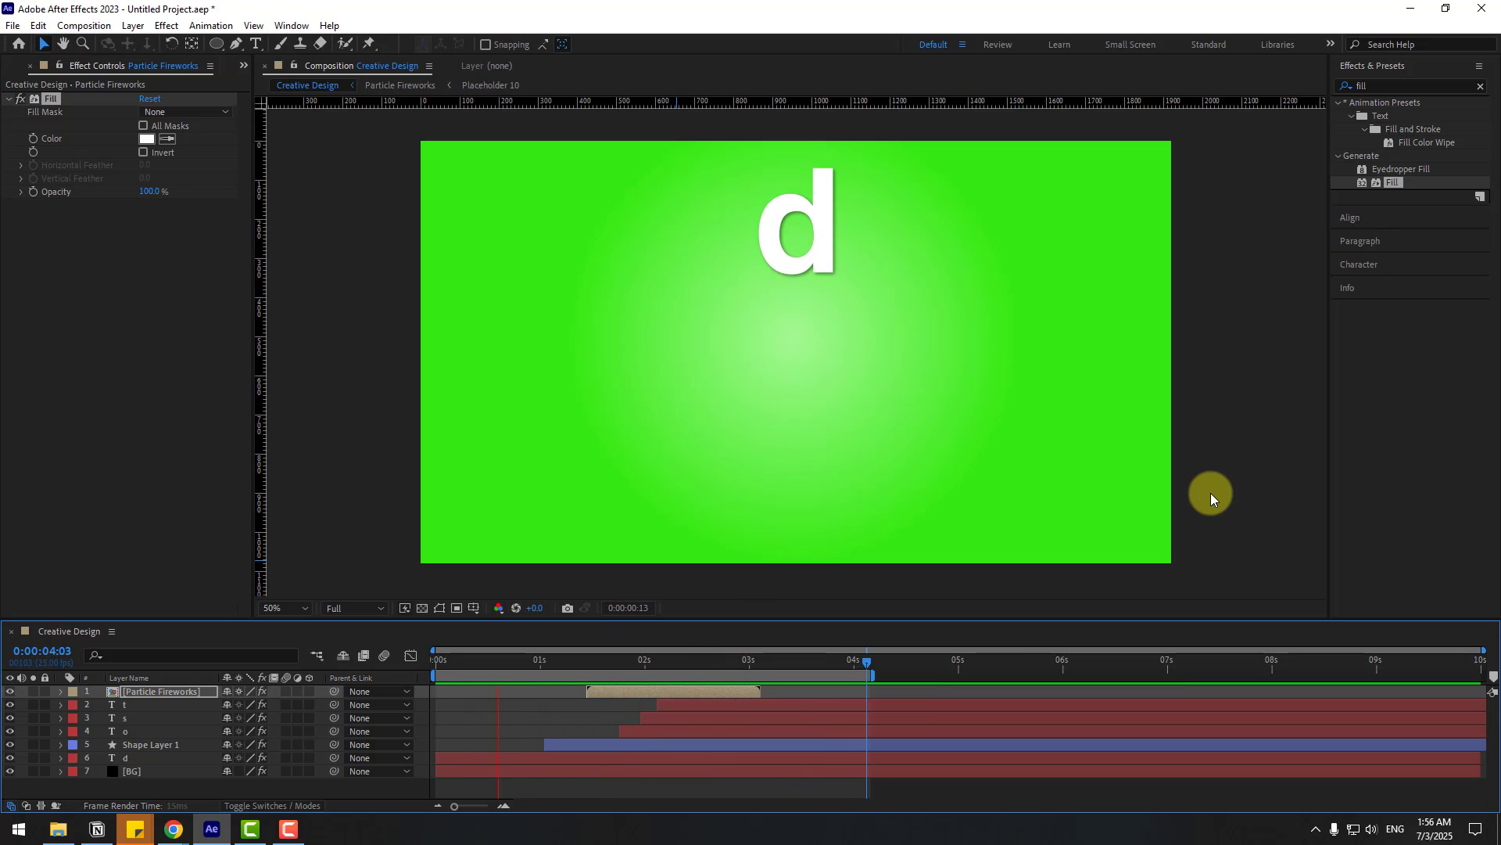